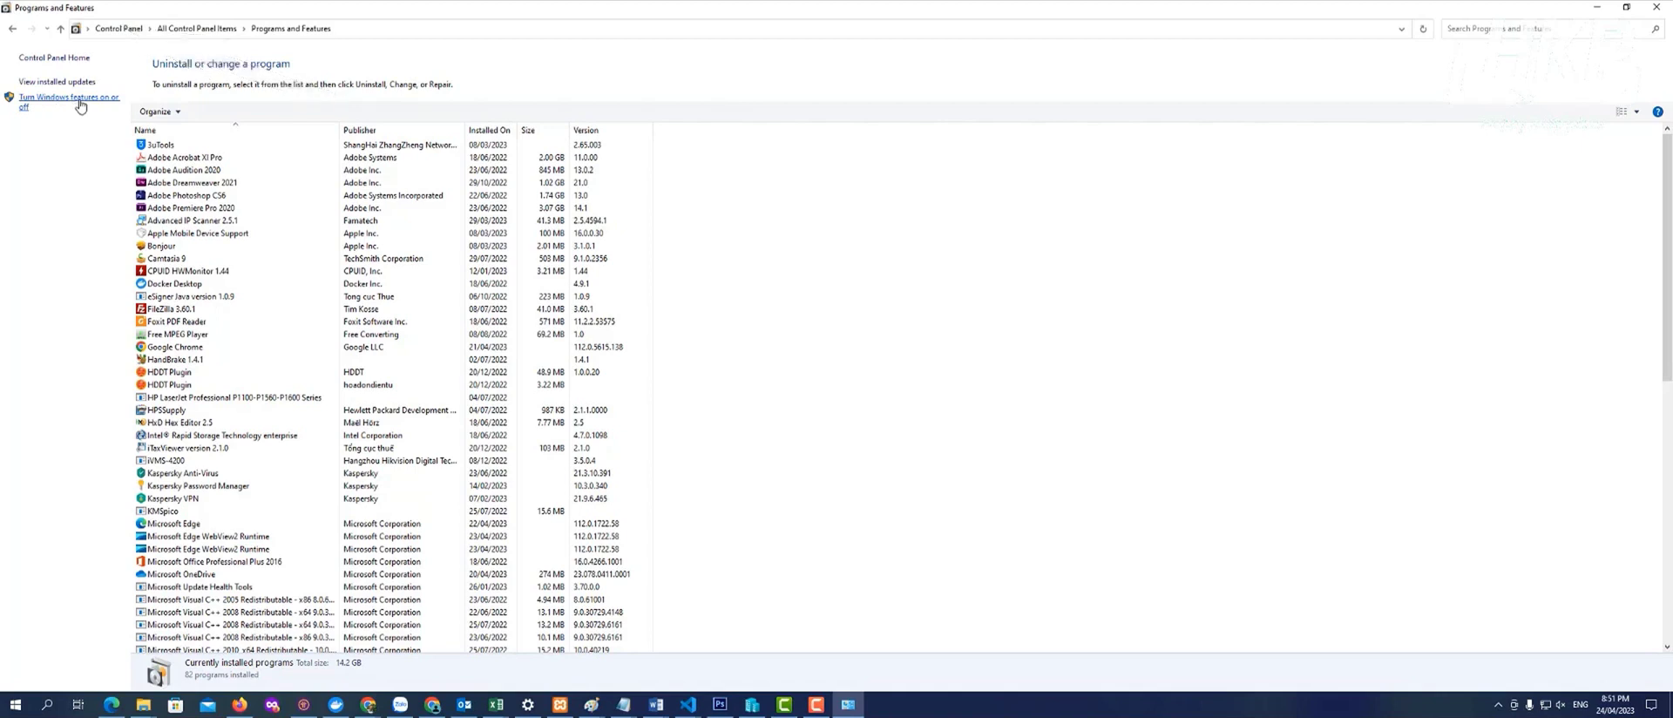
Check the Hyper-V entry and its subcomponents in Windows Features, and put the Programs and Features window away
left_click(80, 103)
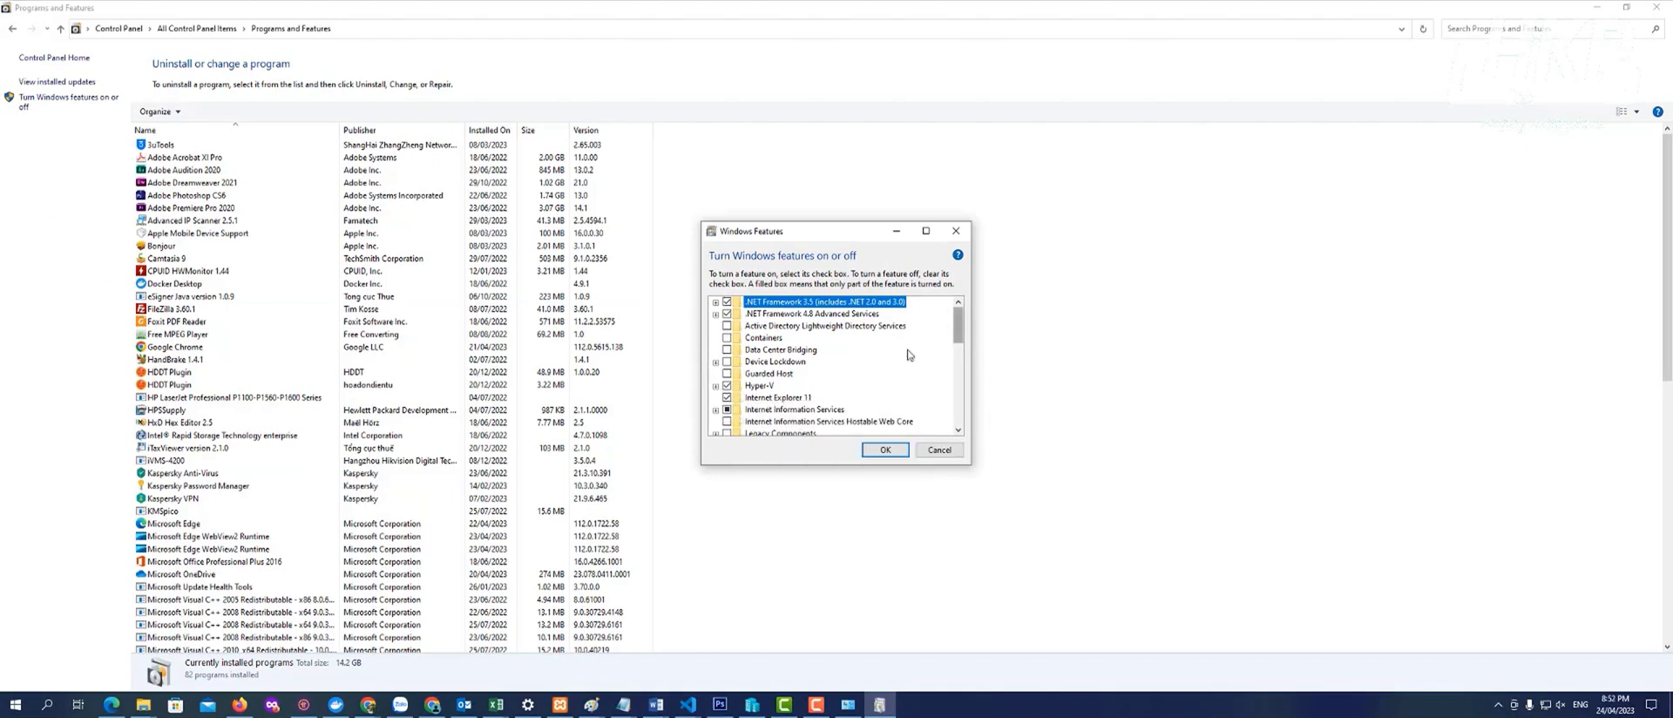
left_click(746, 386)
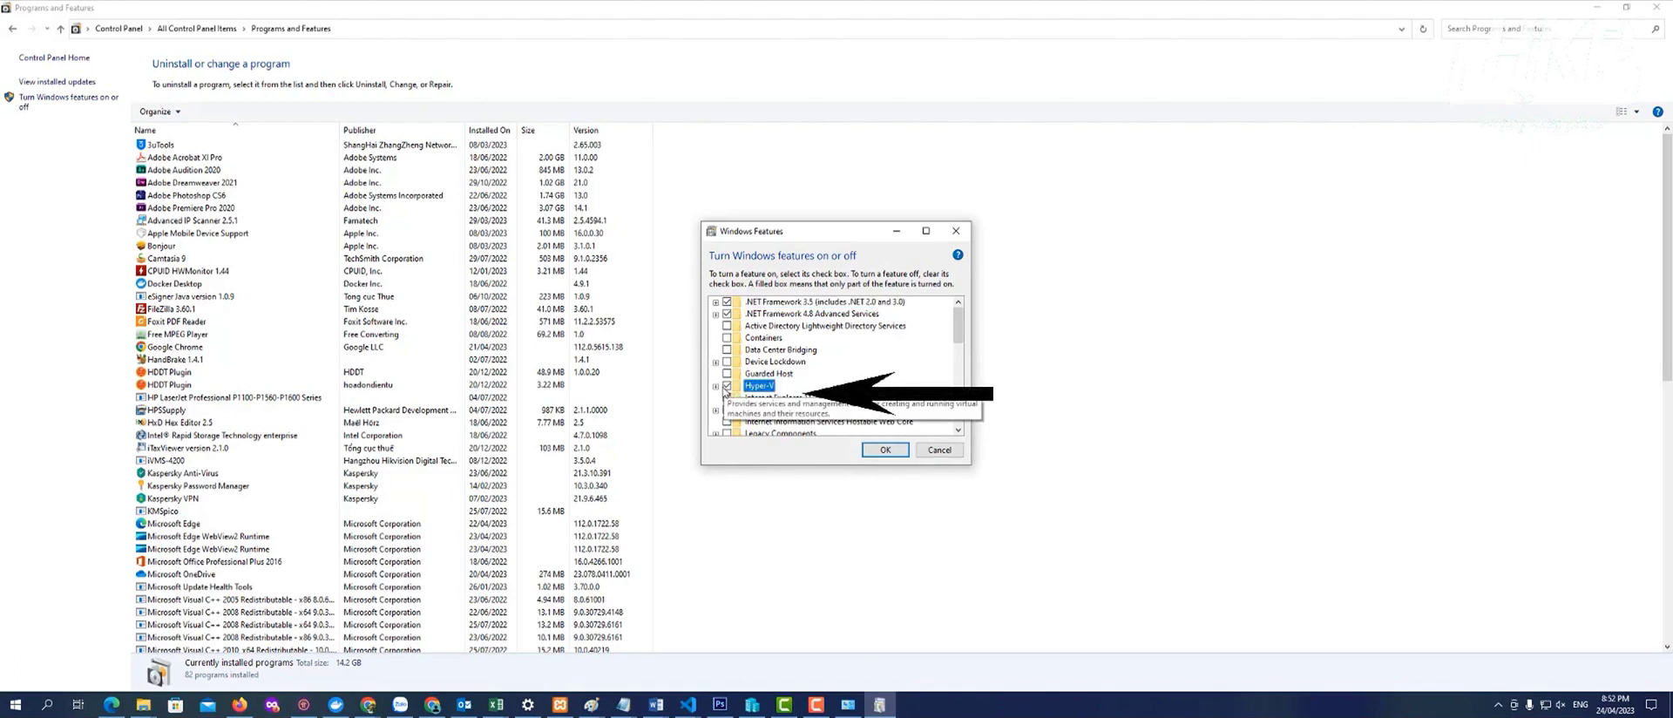
left_click(715, 387)
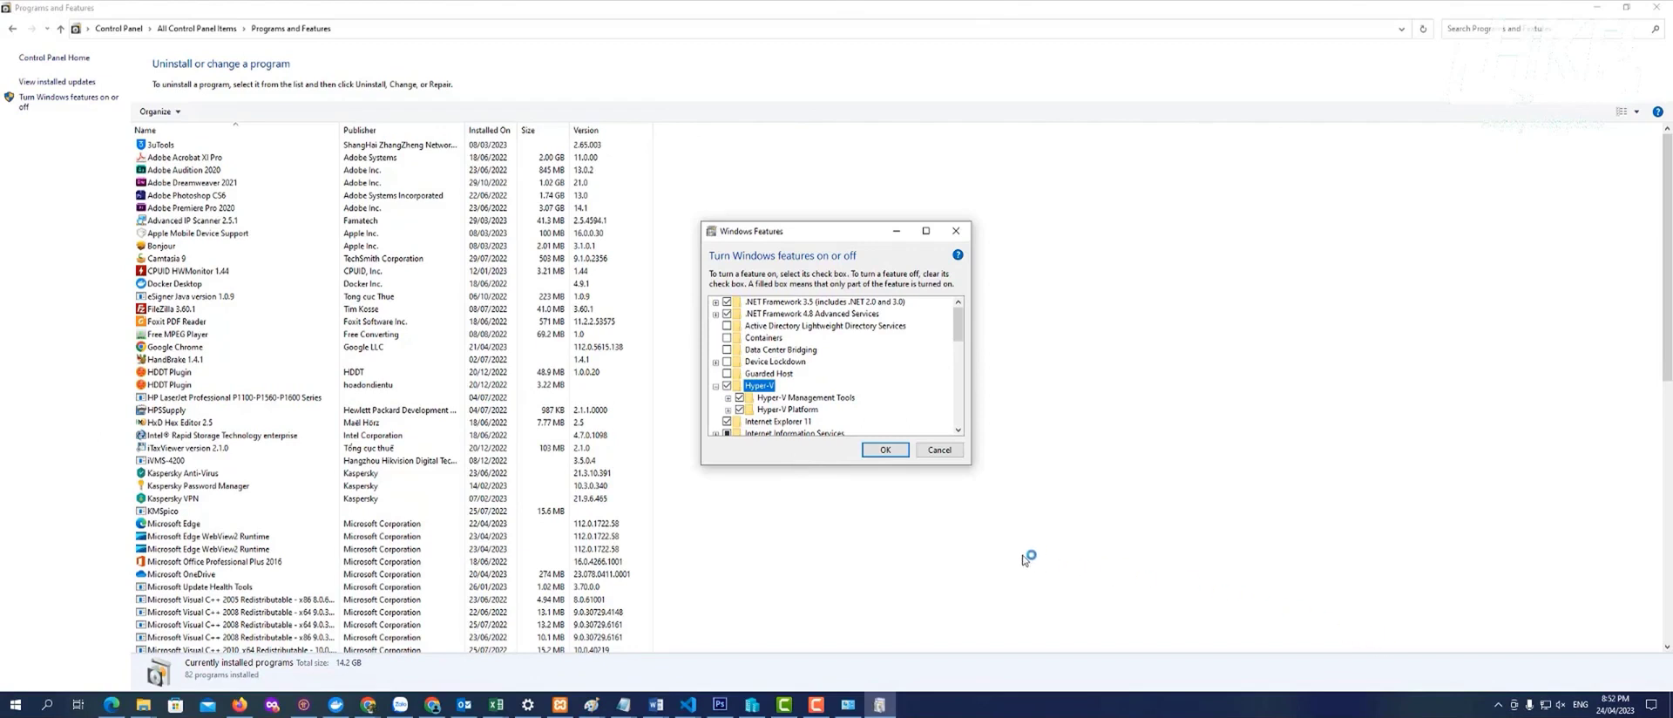
left_click(958, 233)
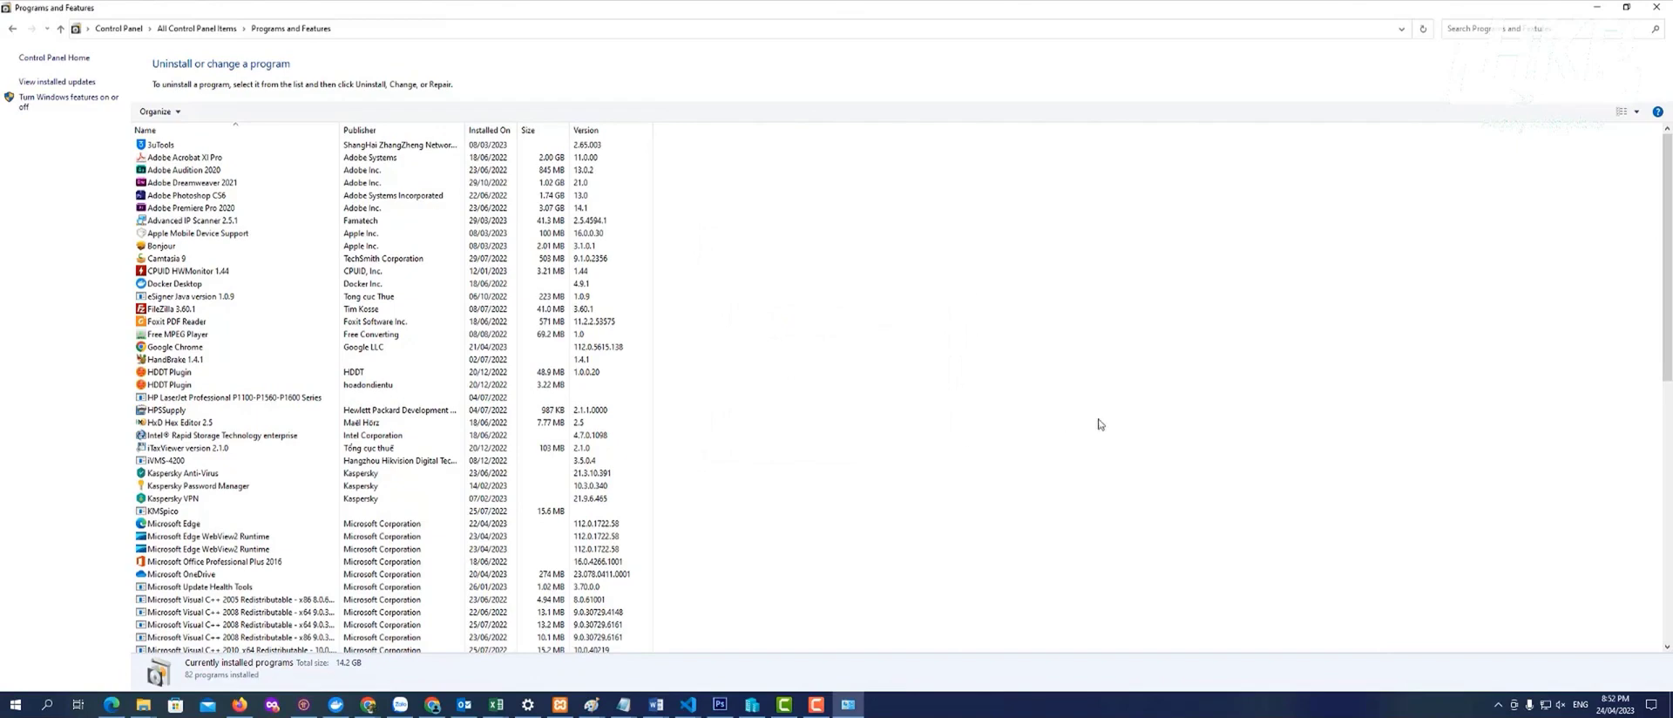
left_click(1598, 8)
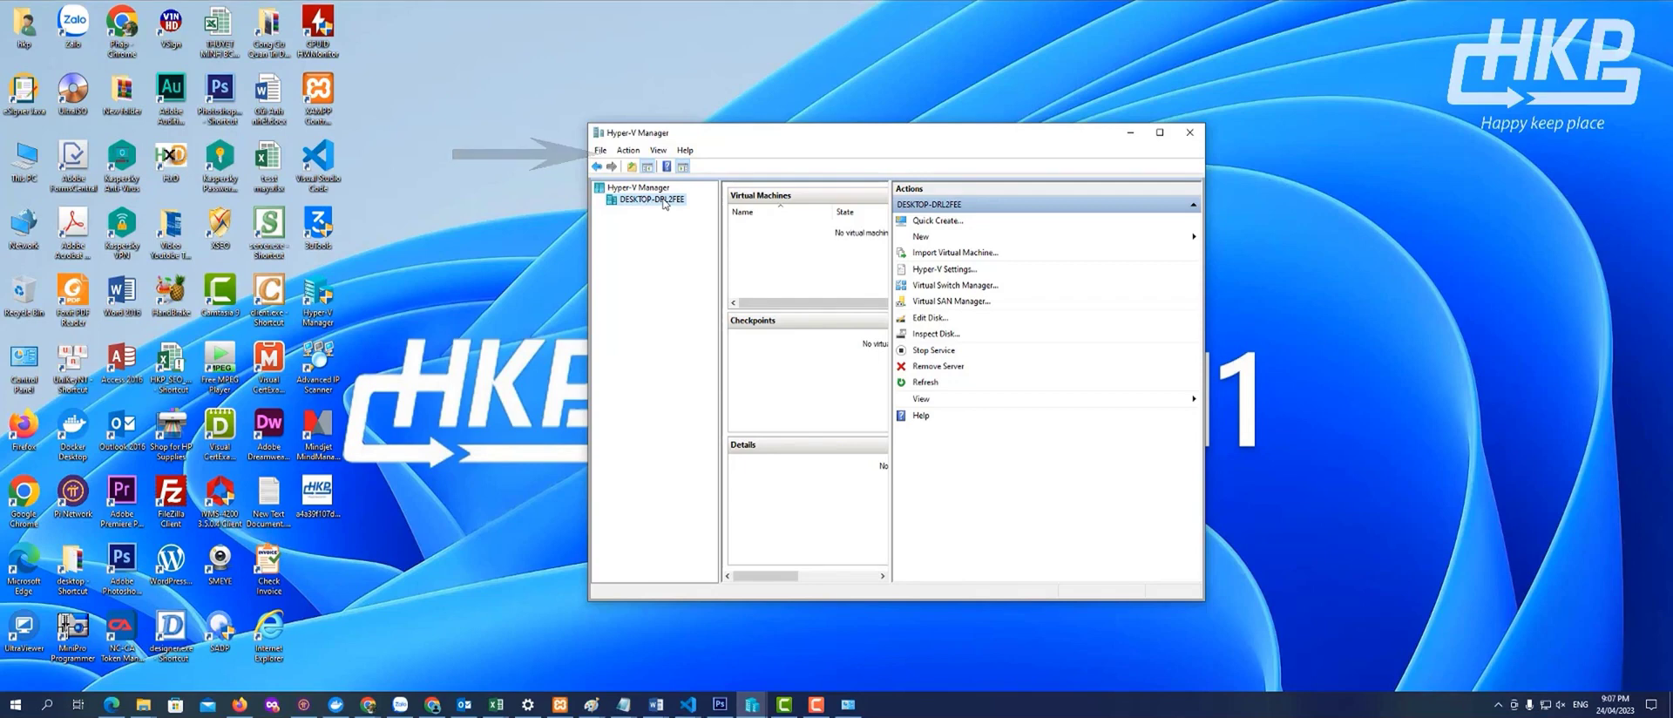
Create a new external virtual switch in Hyper-V and review the network adapters available for its external connection
left_click(955, 286)
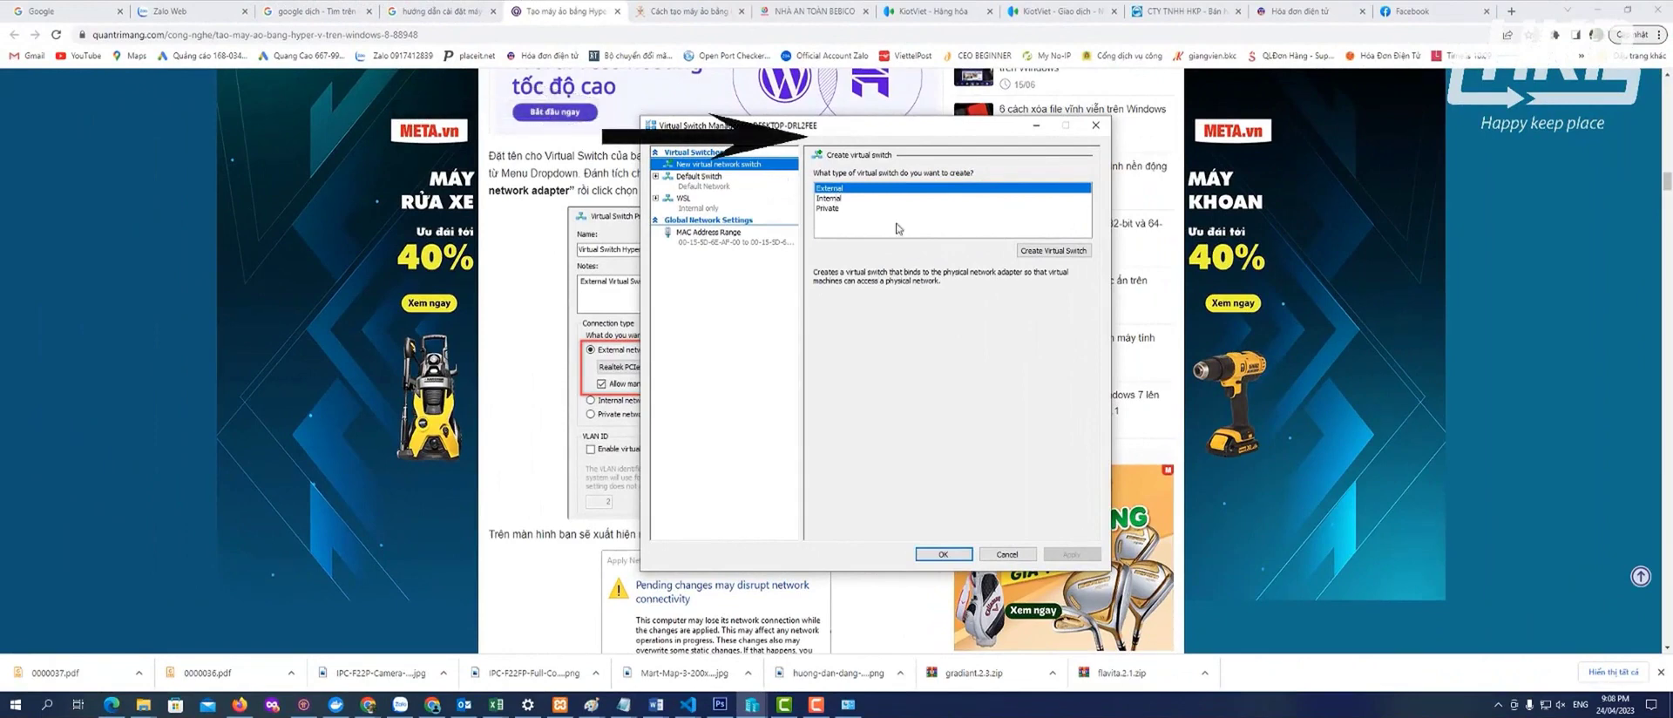
left_click(1054, 250)
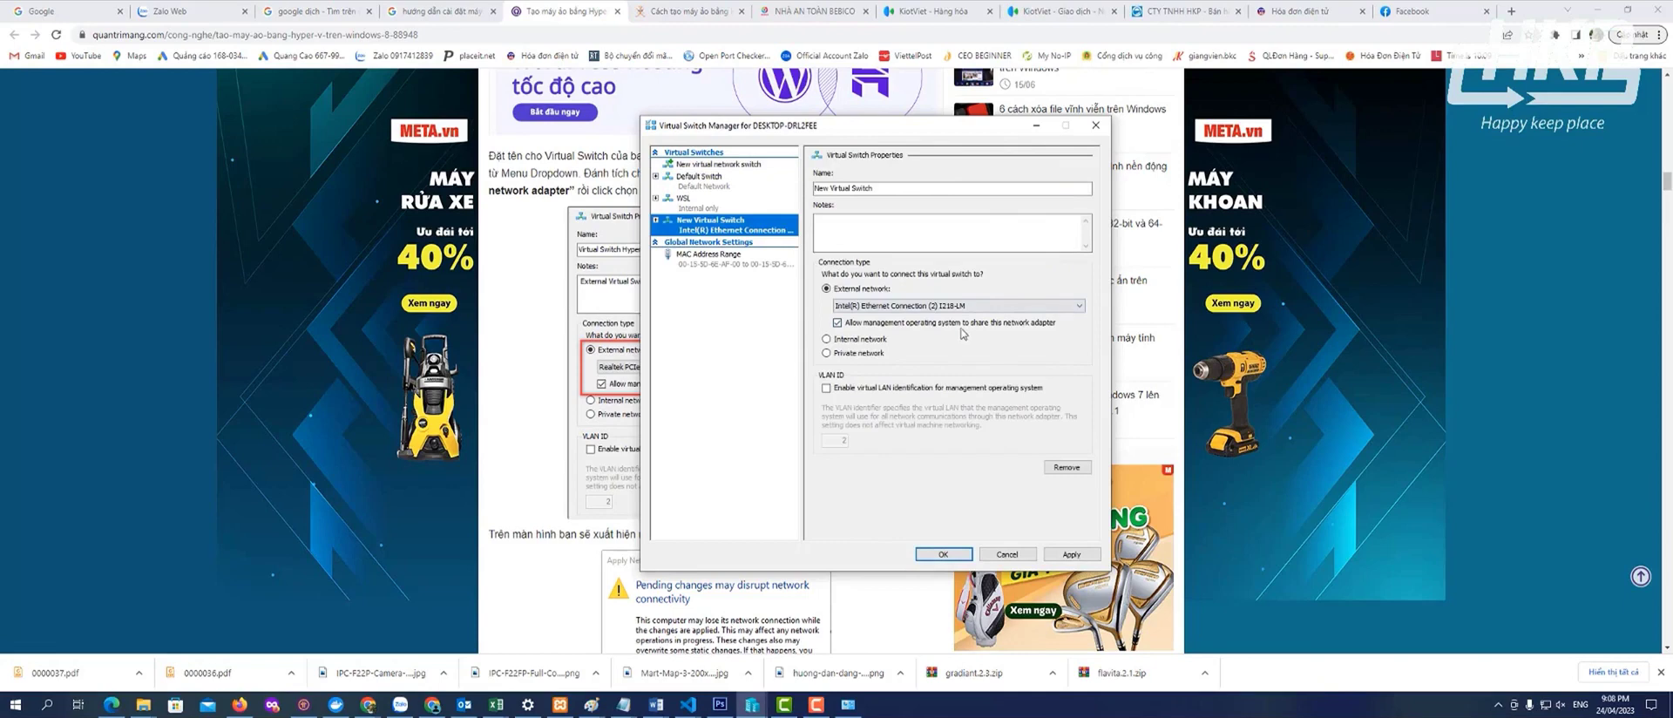
left_click(876, 306)
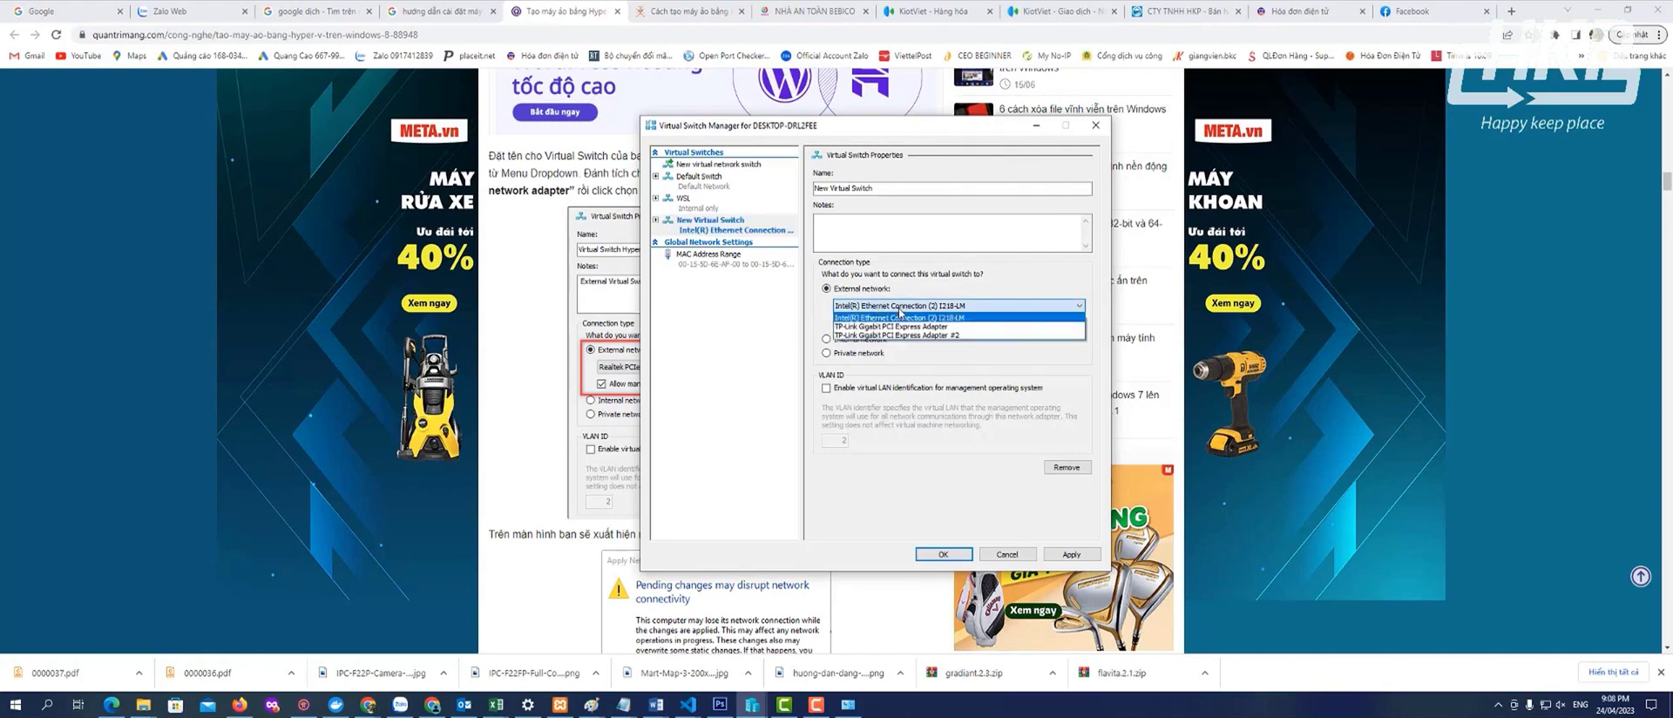
left_click(745, 377)
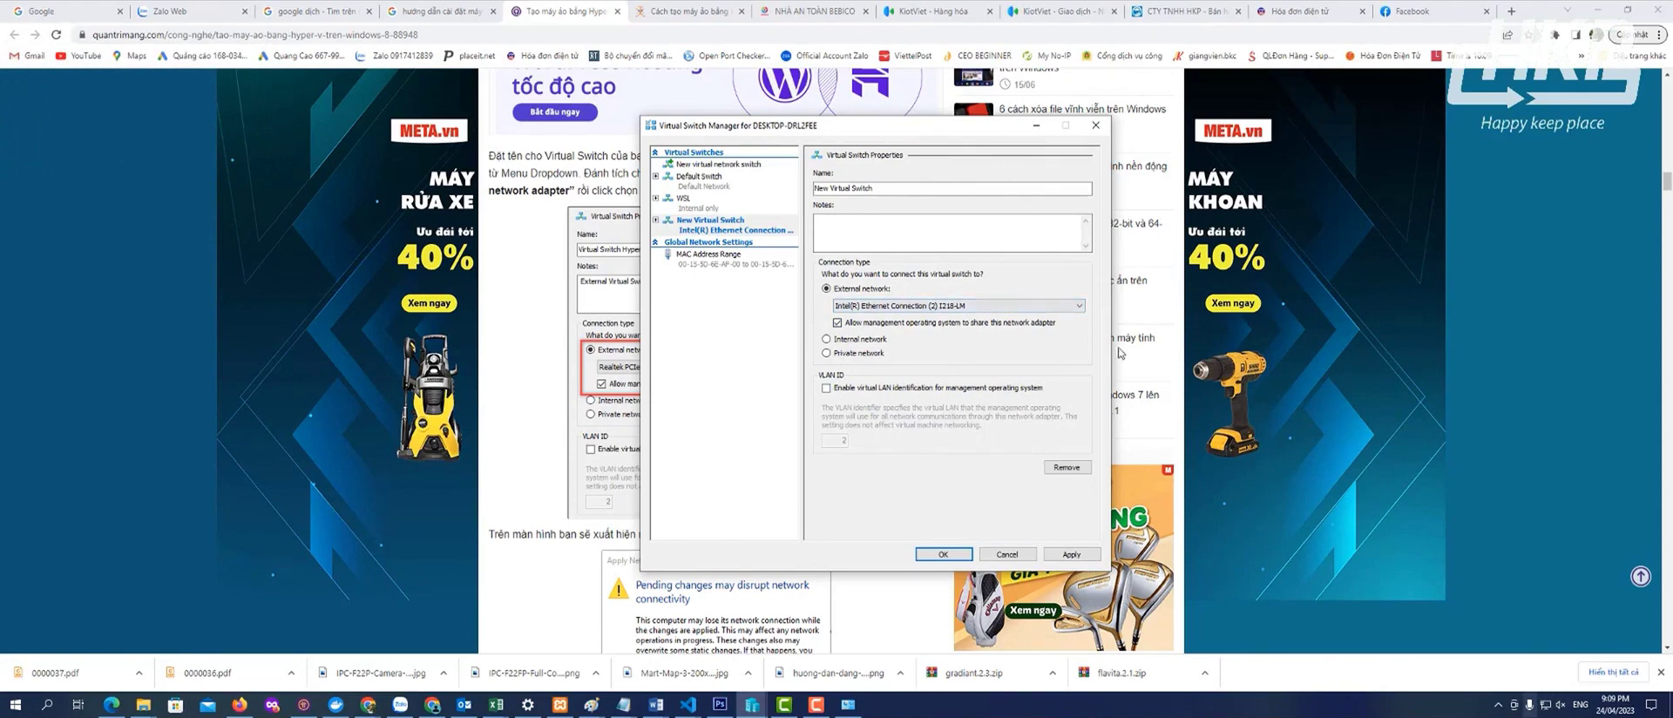
left_click(1025, 311)
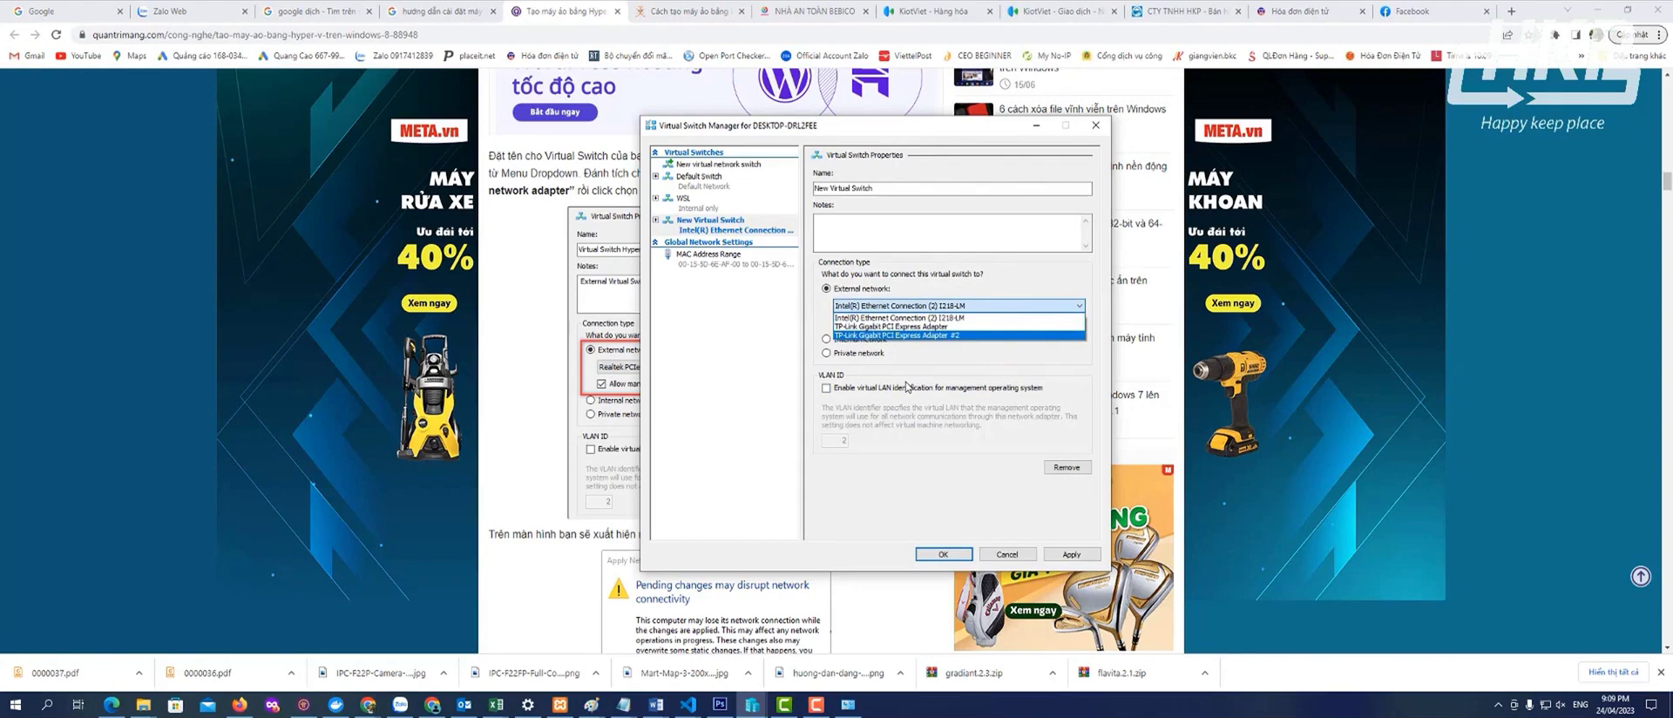
left_click(894, 527)
Look up which physical adapter the Hyper_Local connection uses in the Windows network connections
right_click(1545, 705)
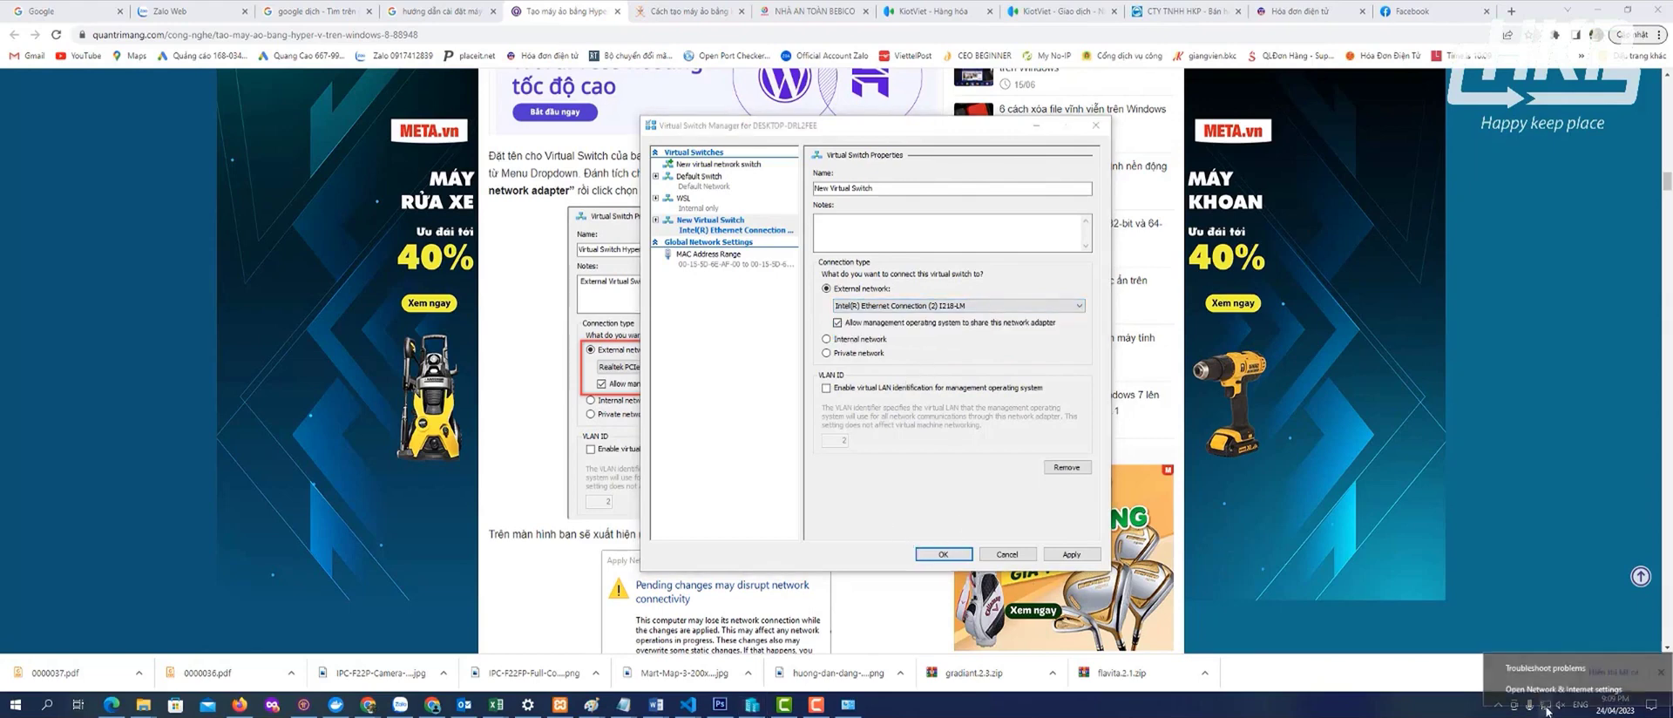
left_click(1549, 694)
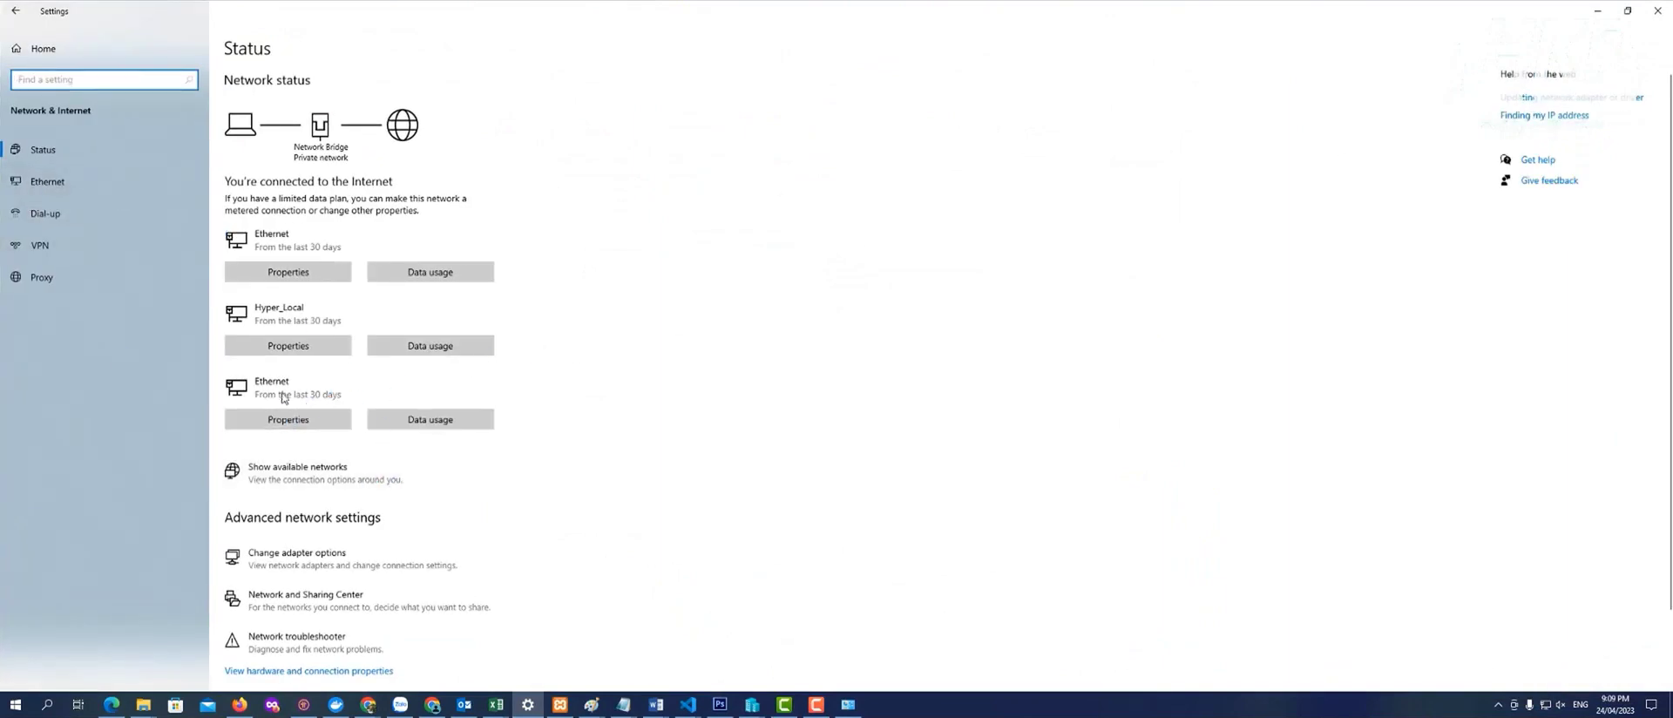
left_click(37, 184)
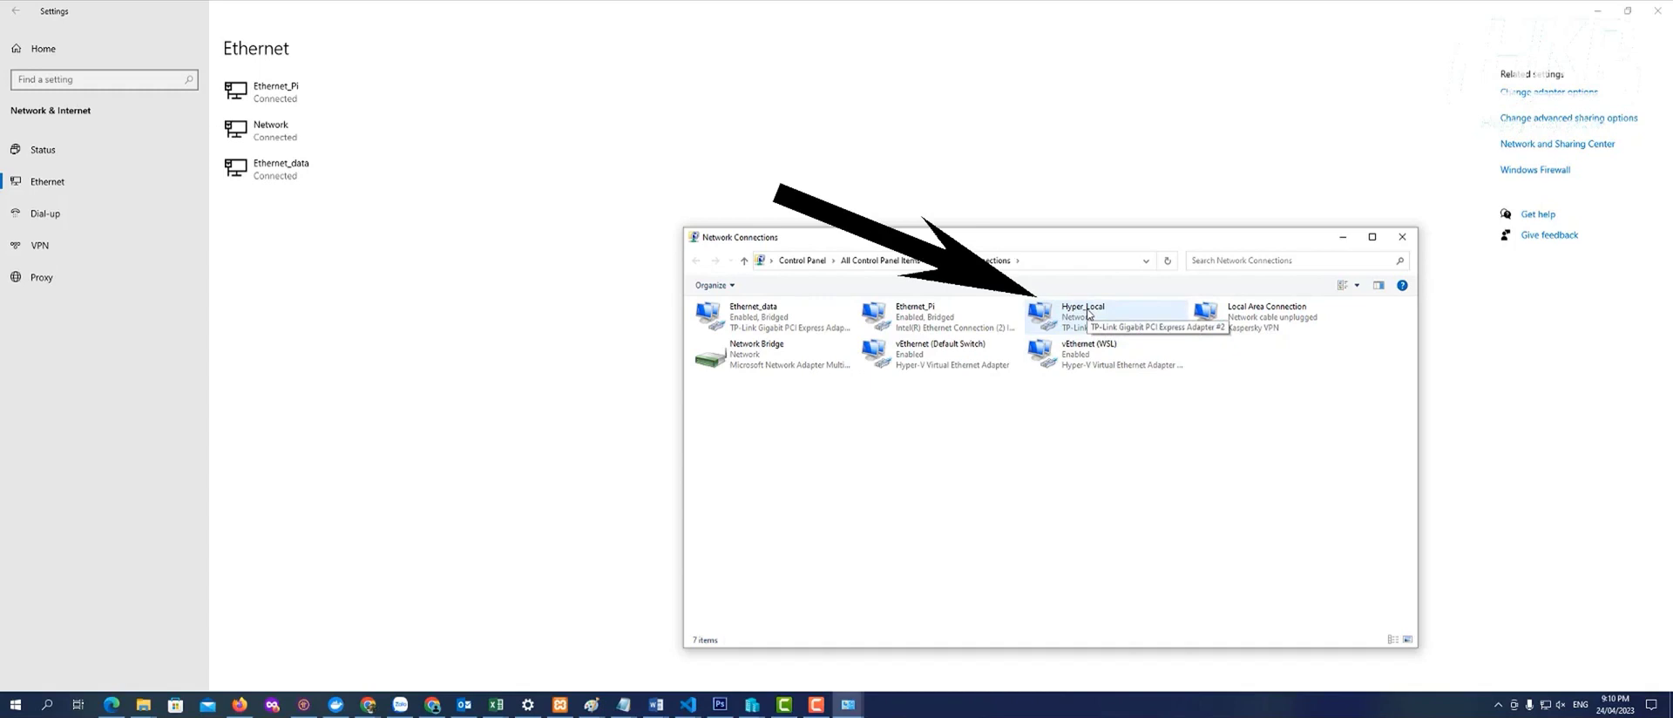
left_click(1343, 237)
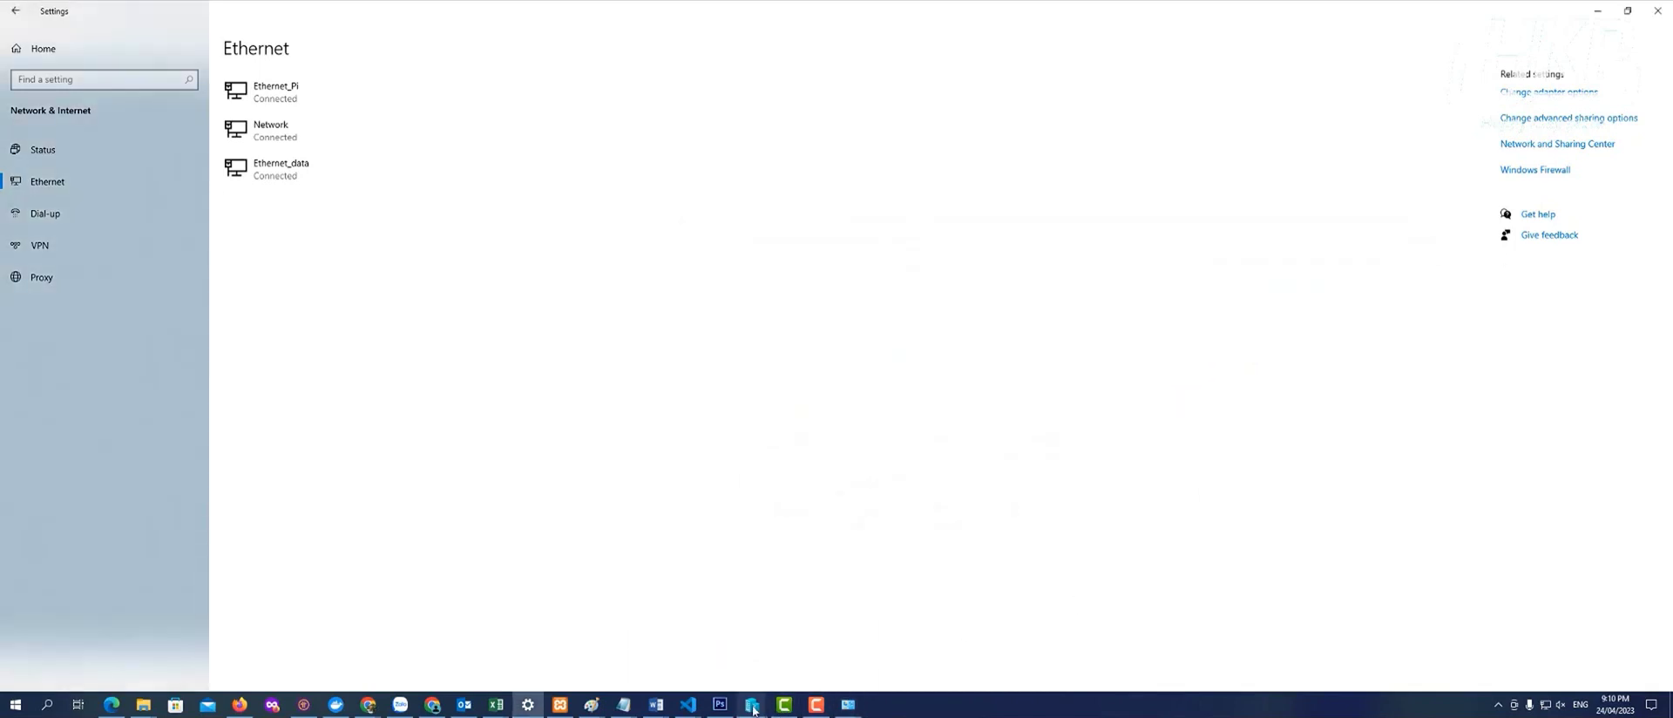
Connect the new virtual switch to the external adapter TP-Link Gigabit PCI Express Adapter #2 and apply the networking changes
mouse_move(753, 710)
left_click(823, 658)
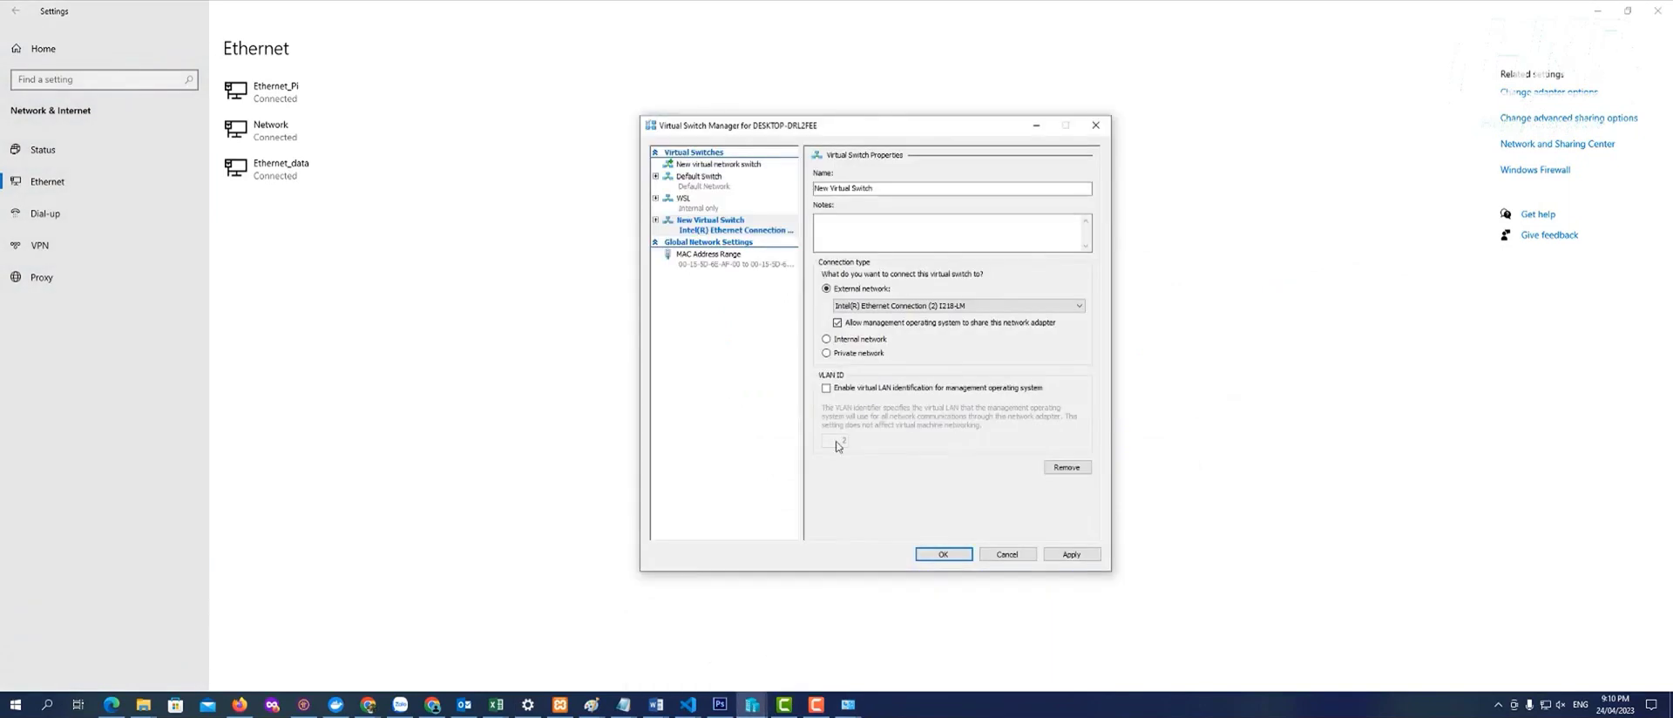
left_click(966, 307)
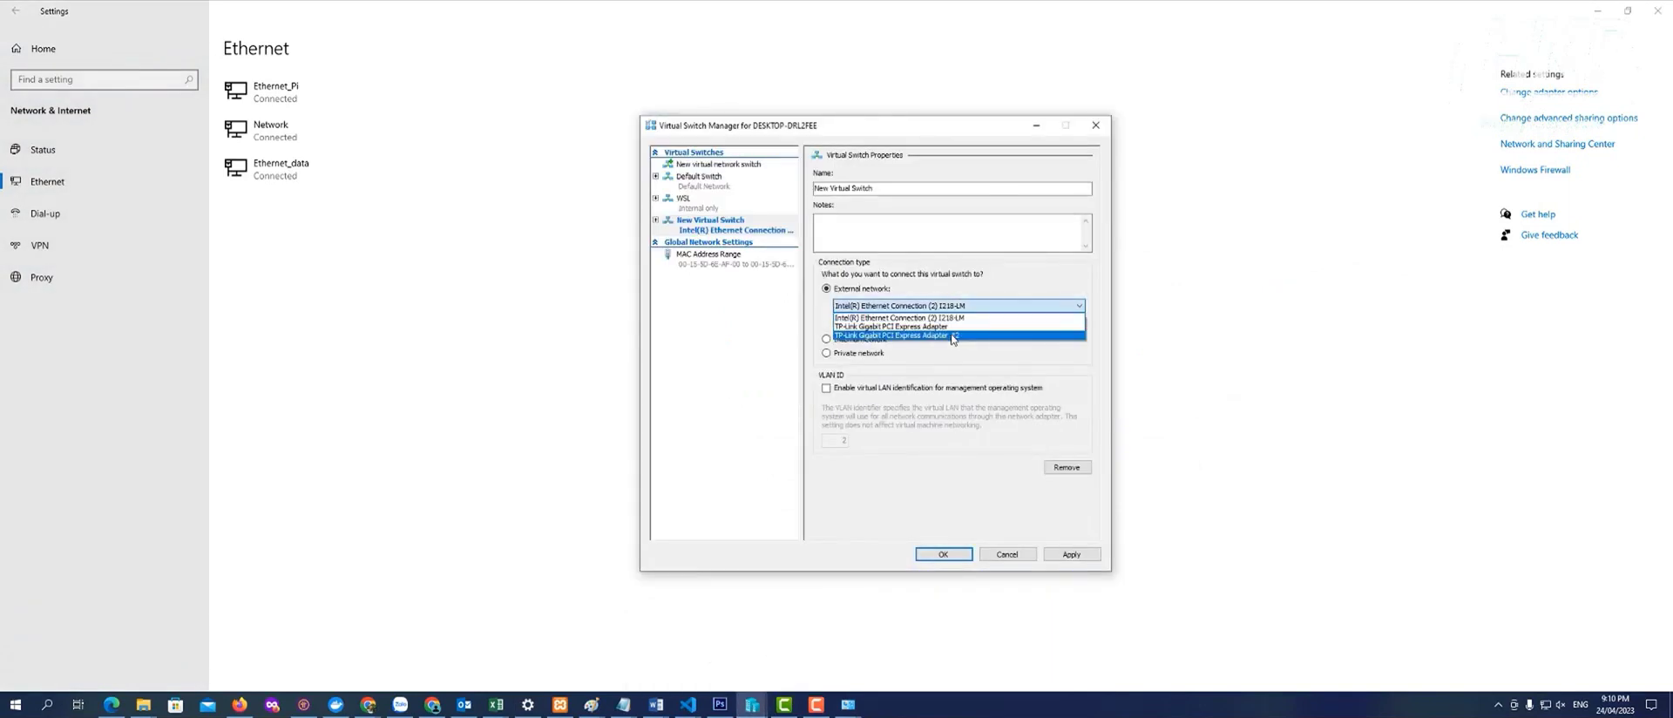
left_click(952, 334)
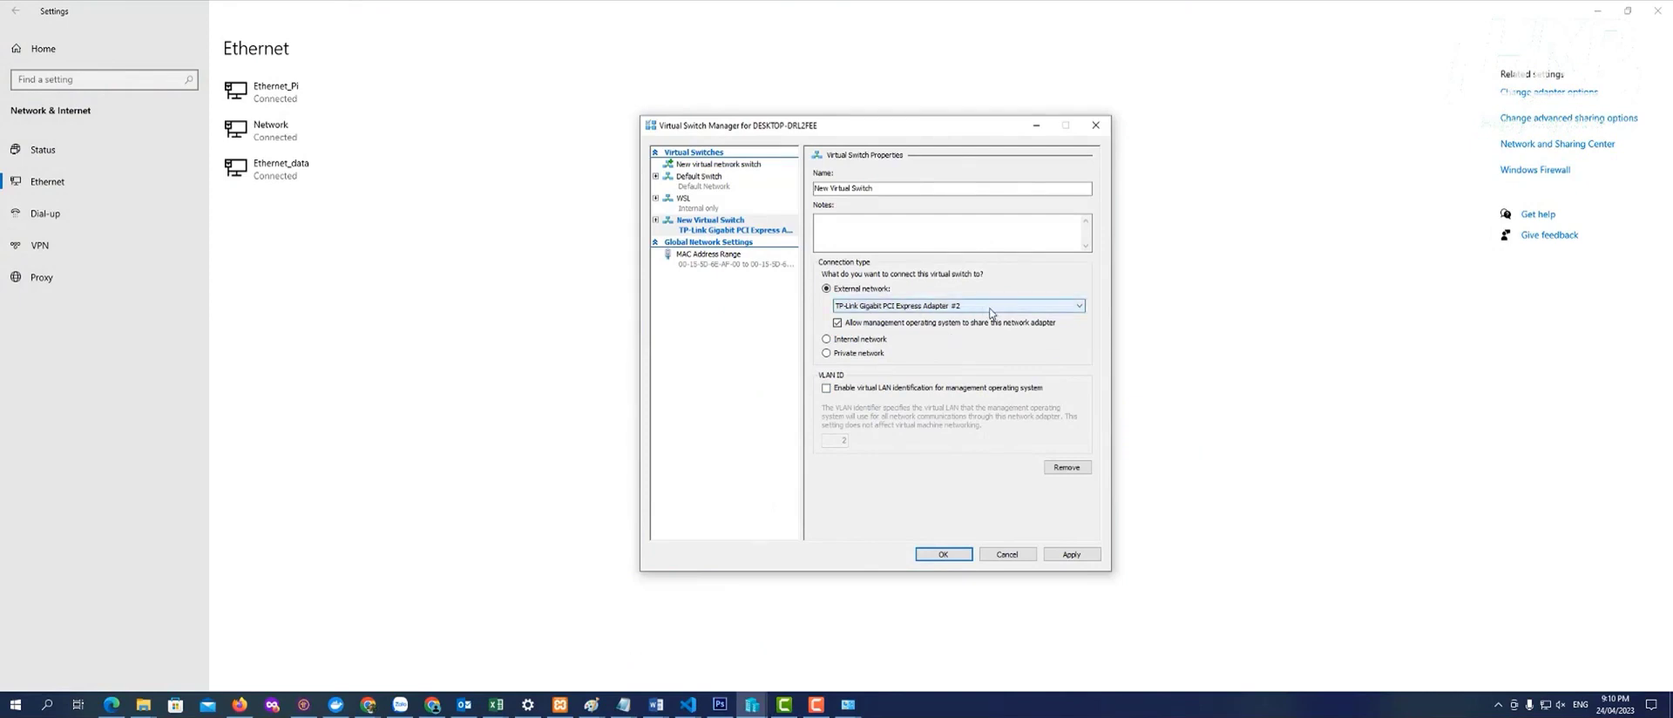
left_click(1072, 558)
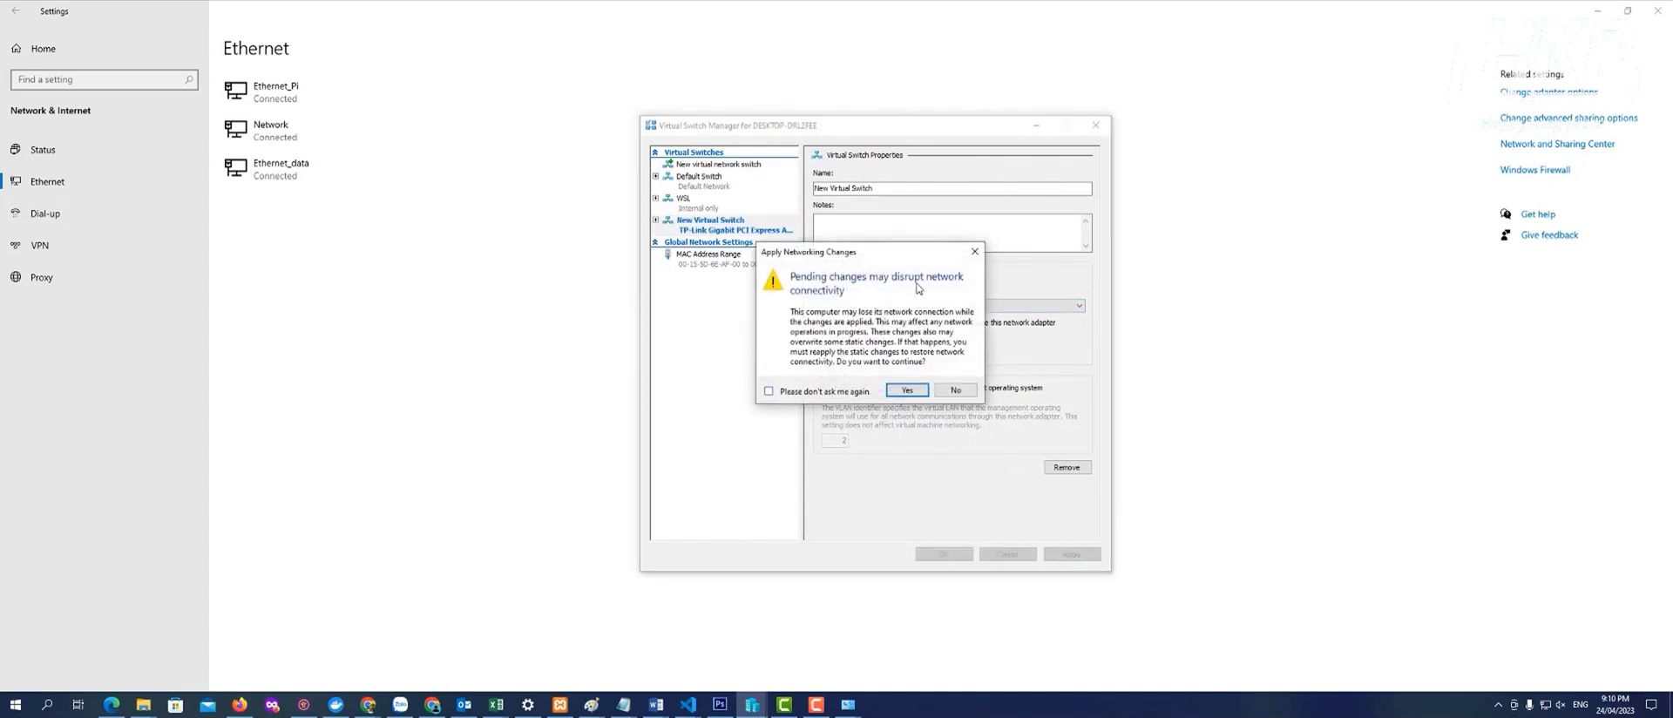
left_click(907, 390)
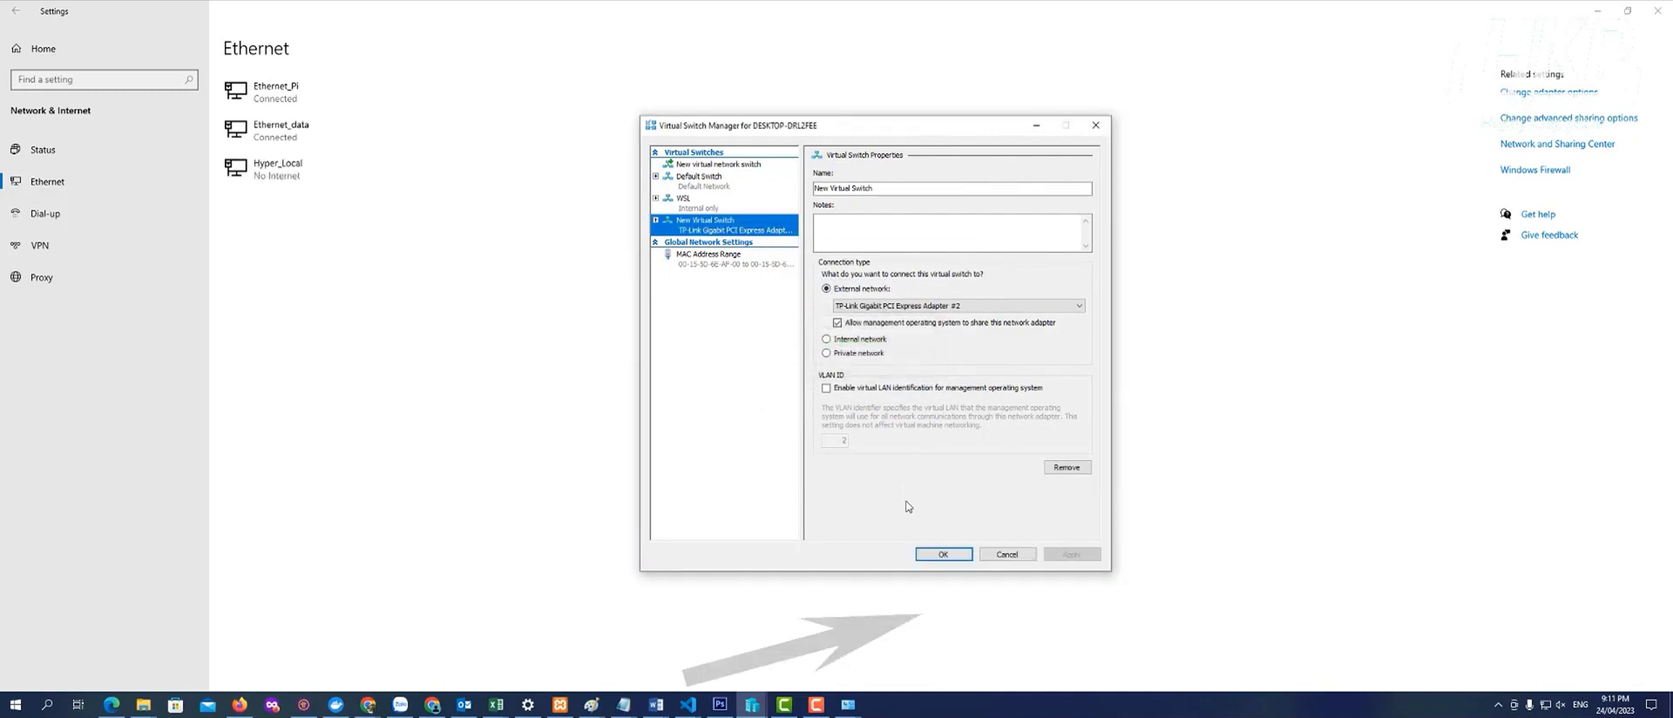
left_click(945, 555)
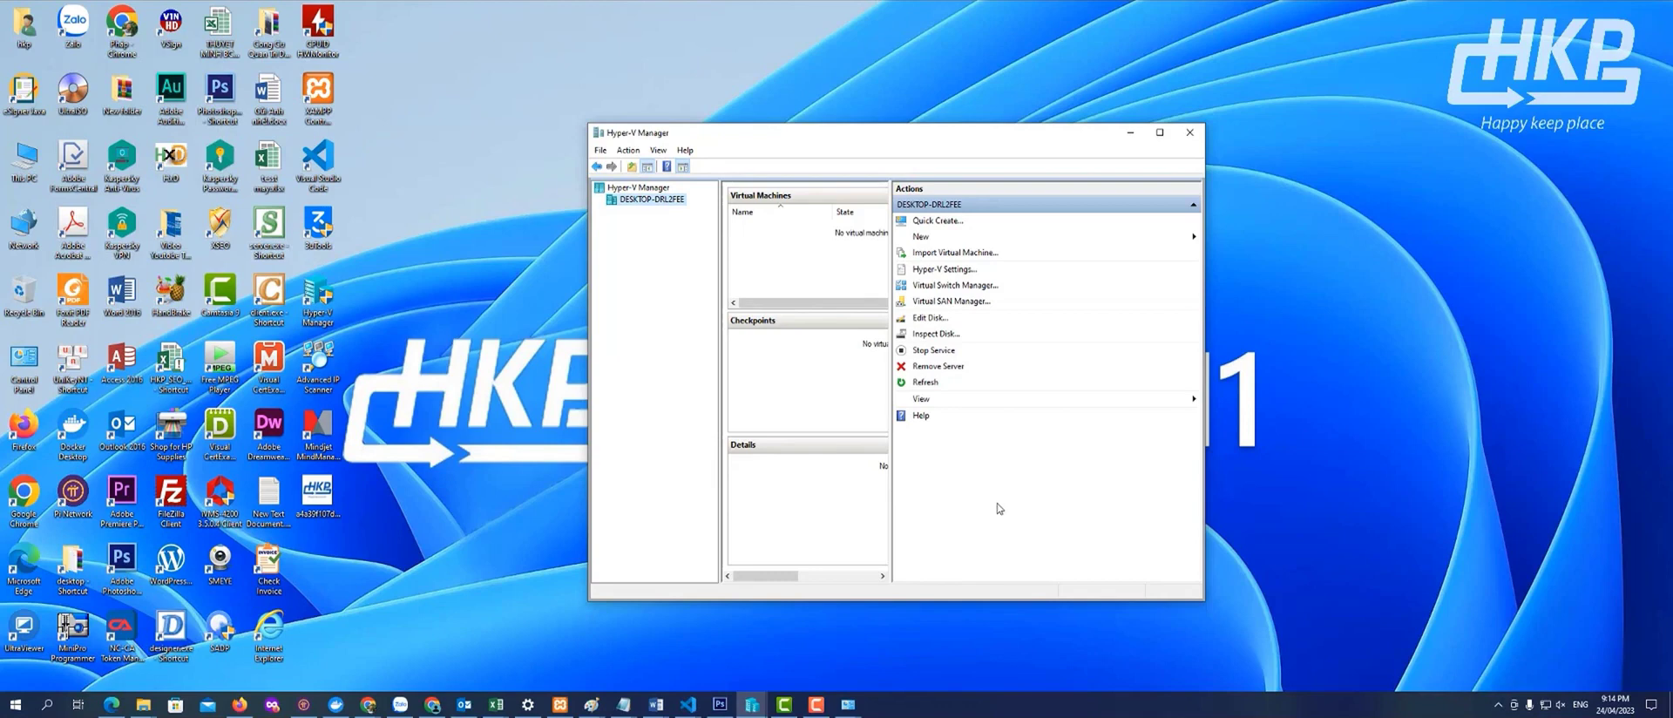
Start a new virtual machine on the local Hyper-V host and name it Pi-Node_1
right_click(640, 200)
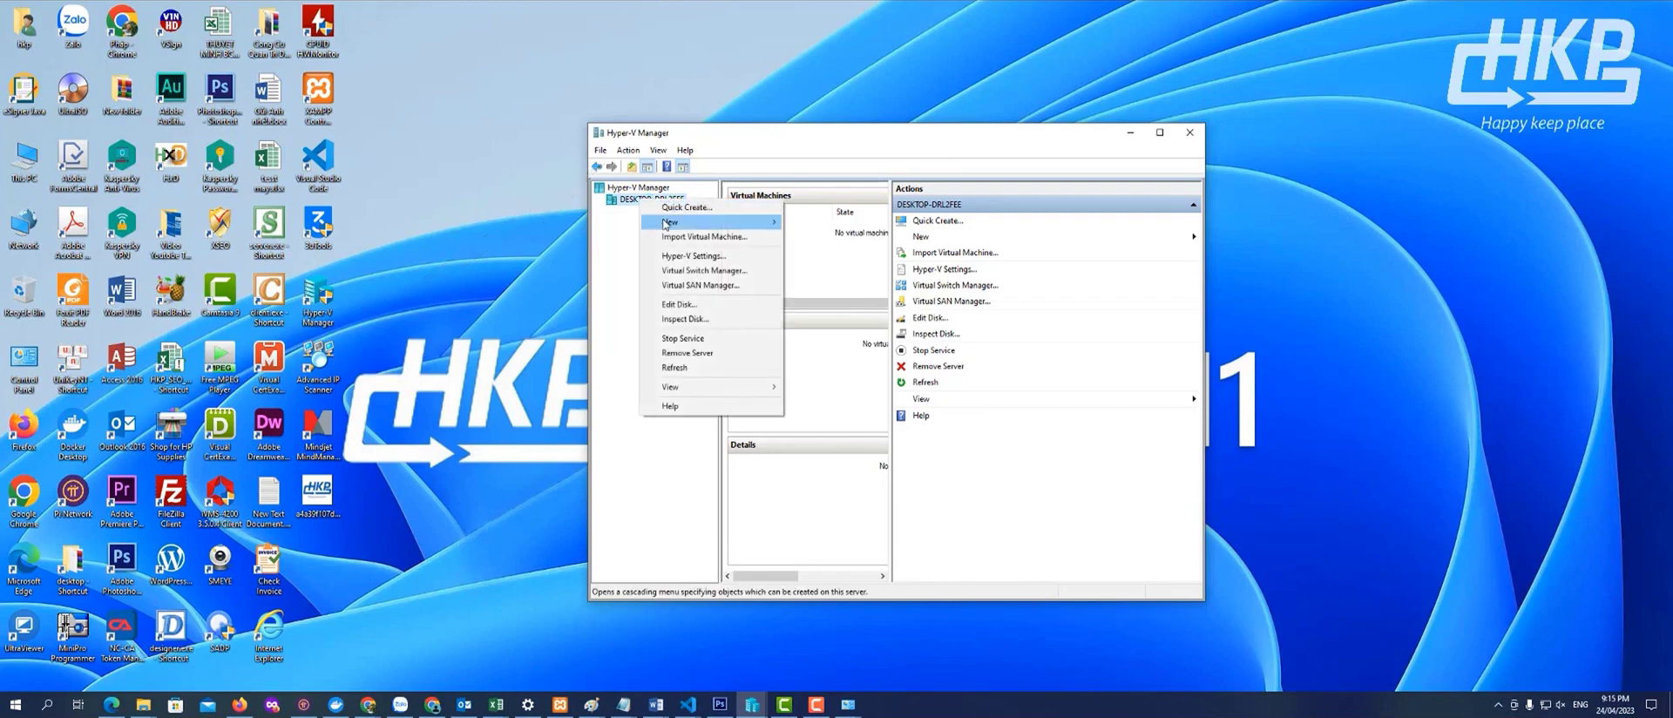
mouse_move(665, 224)
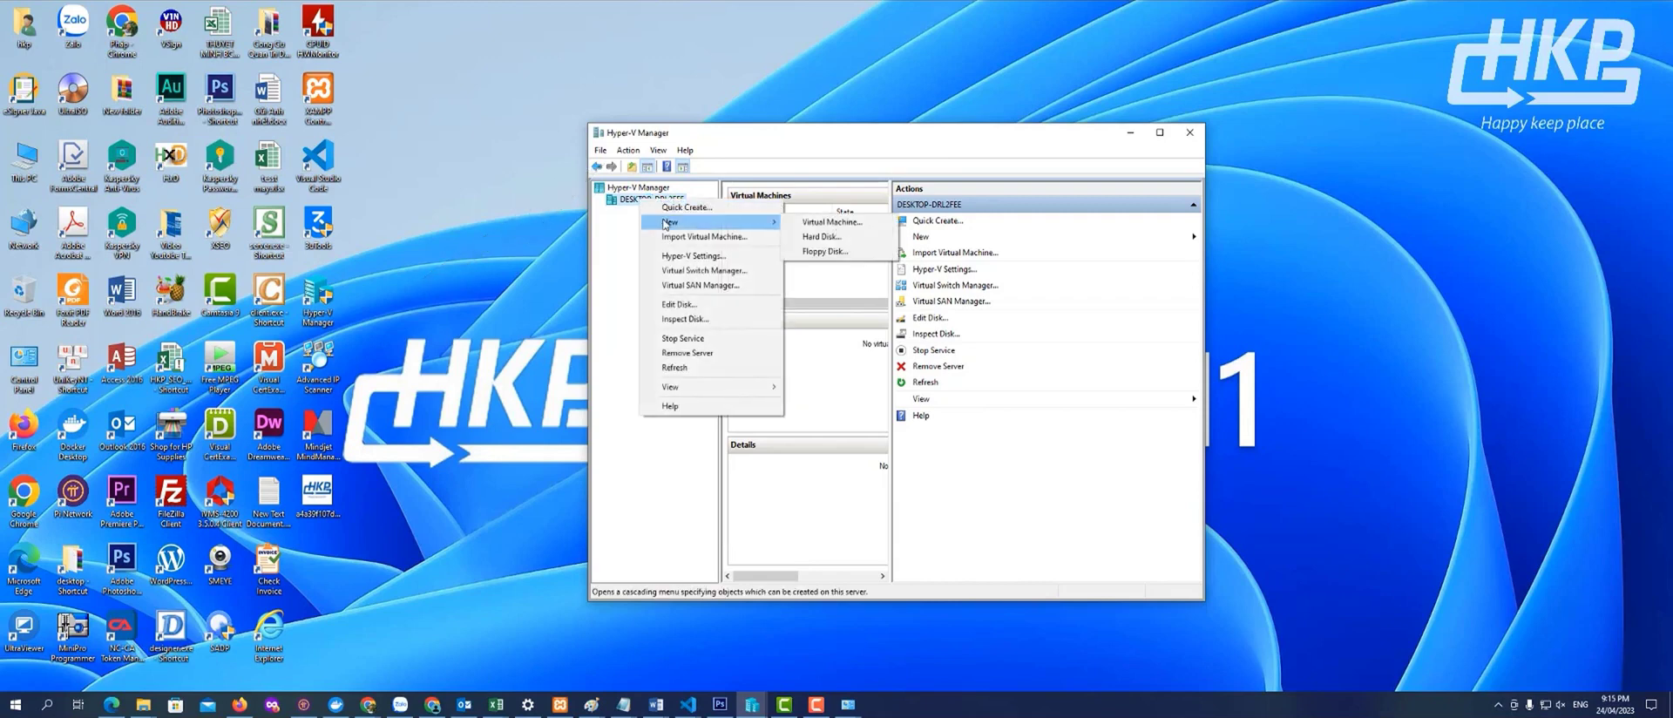
left_click(832, 222)
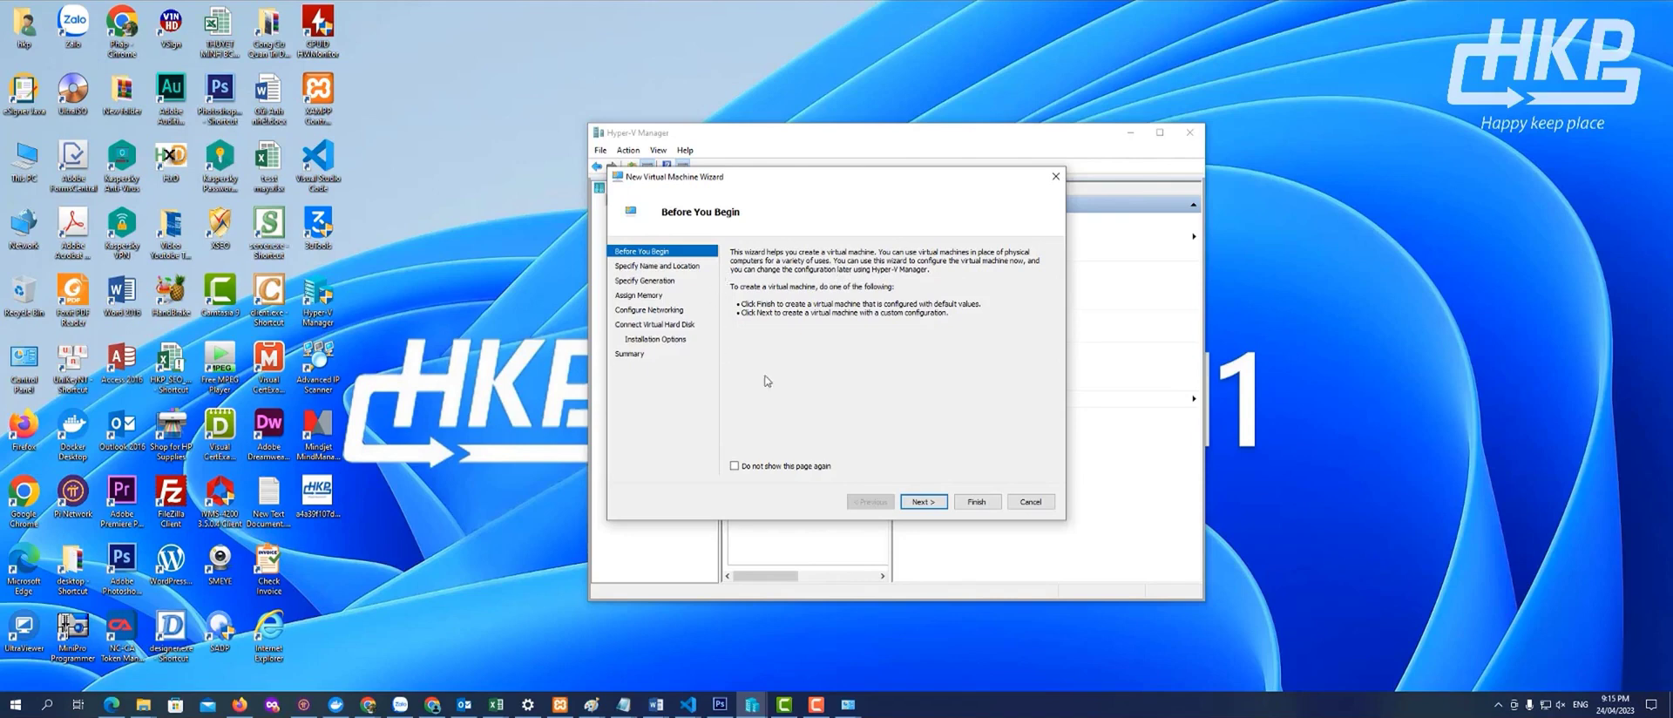
left_click(924, 501)
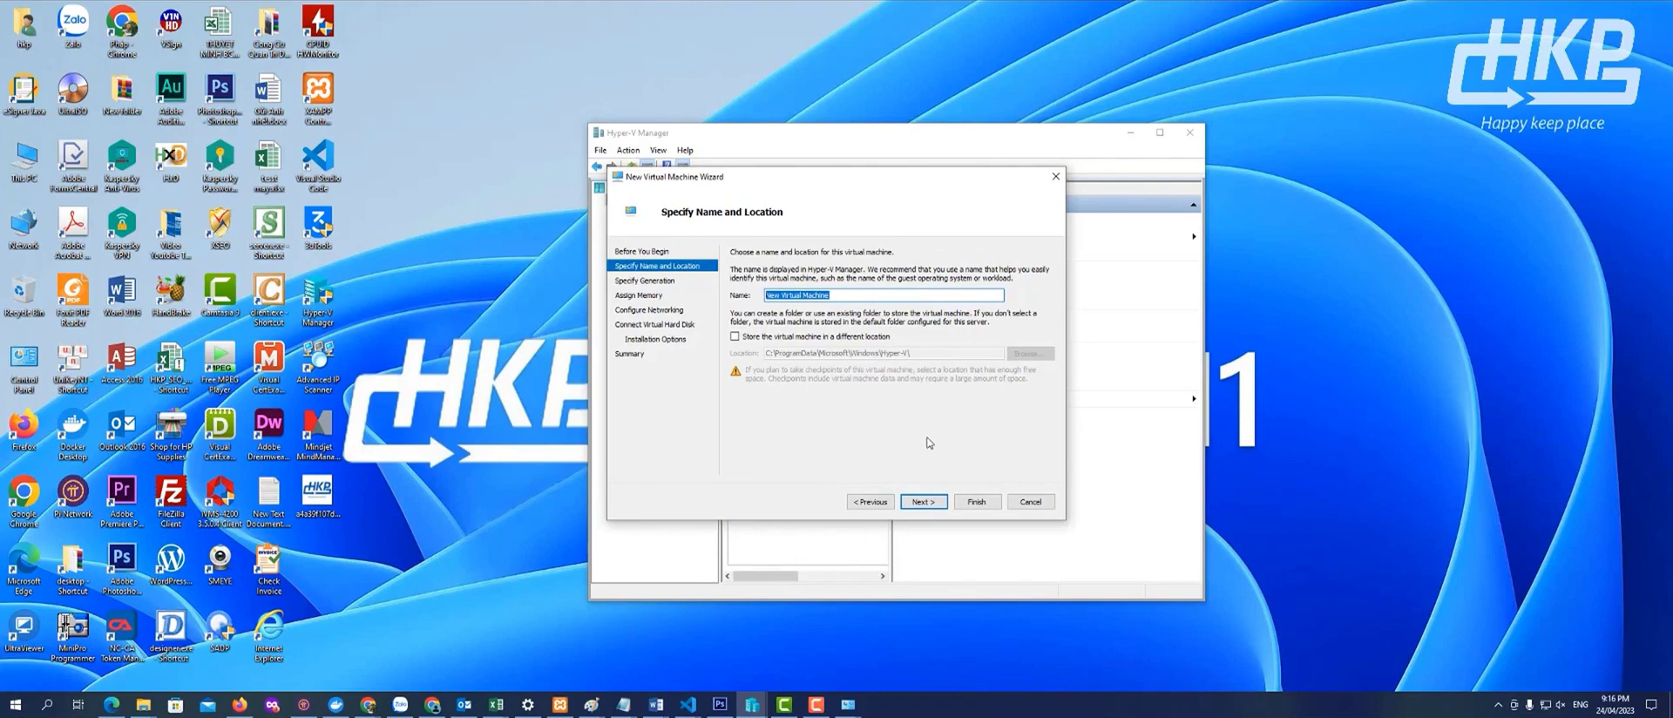
type("Pi-Node_1")
Enable storing the virtual machine in a different location and try to create a new folder at the root of Video (D:)
left_click(736, 337)
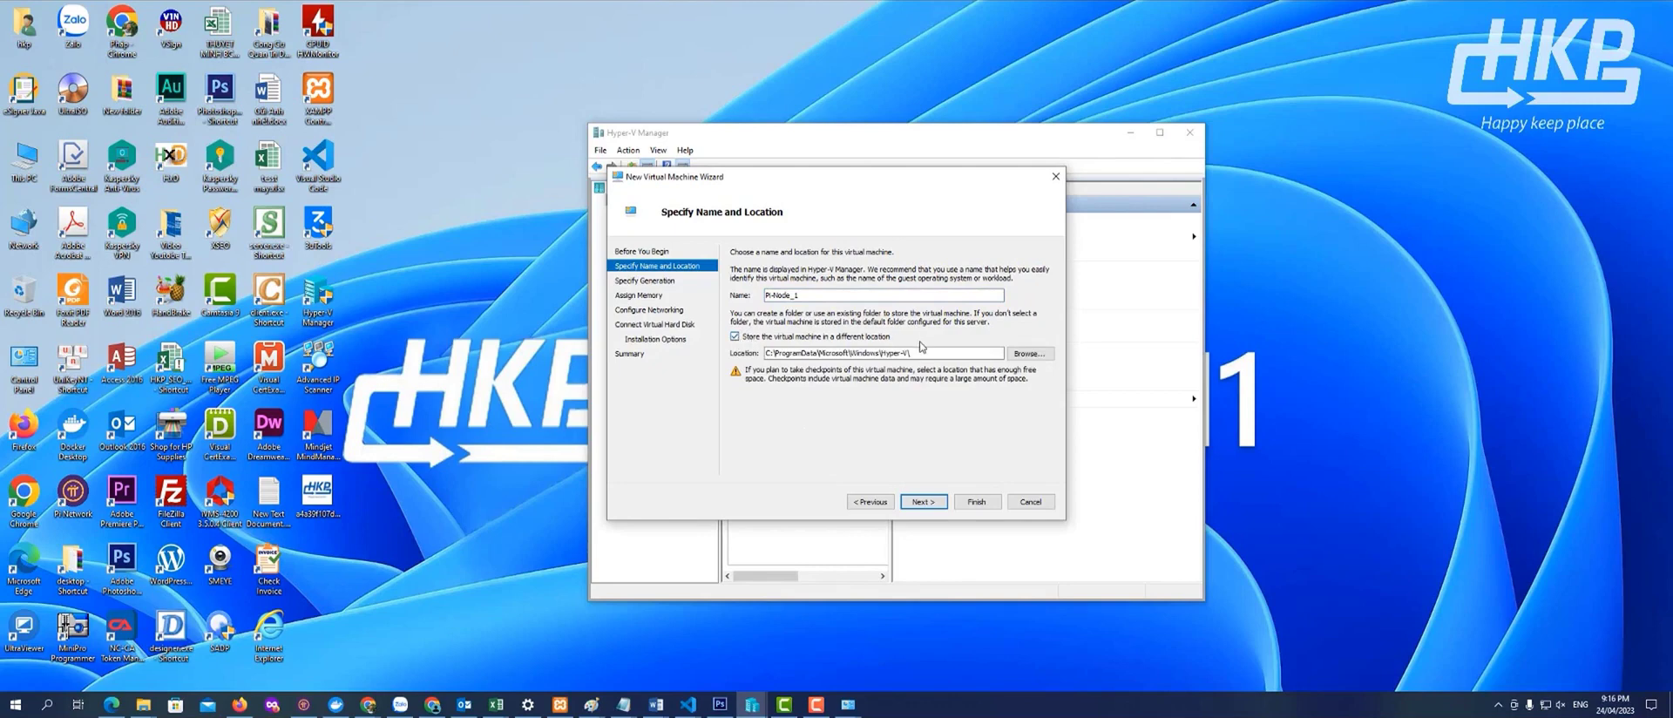
left_click(1038, 354)
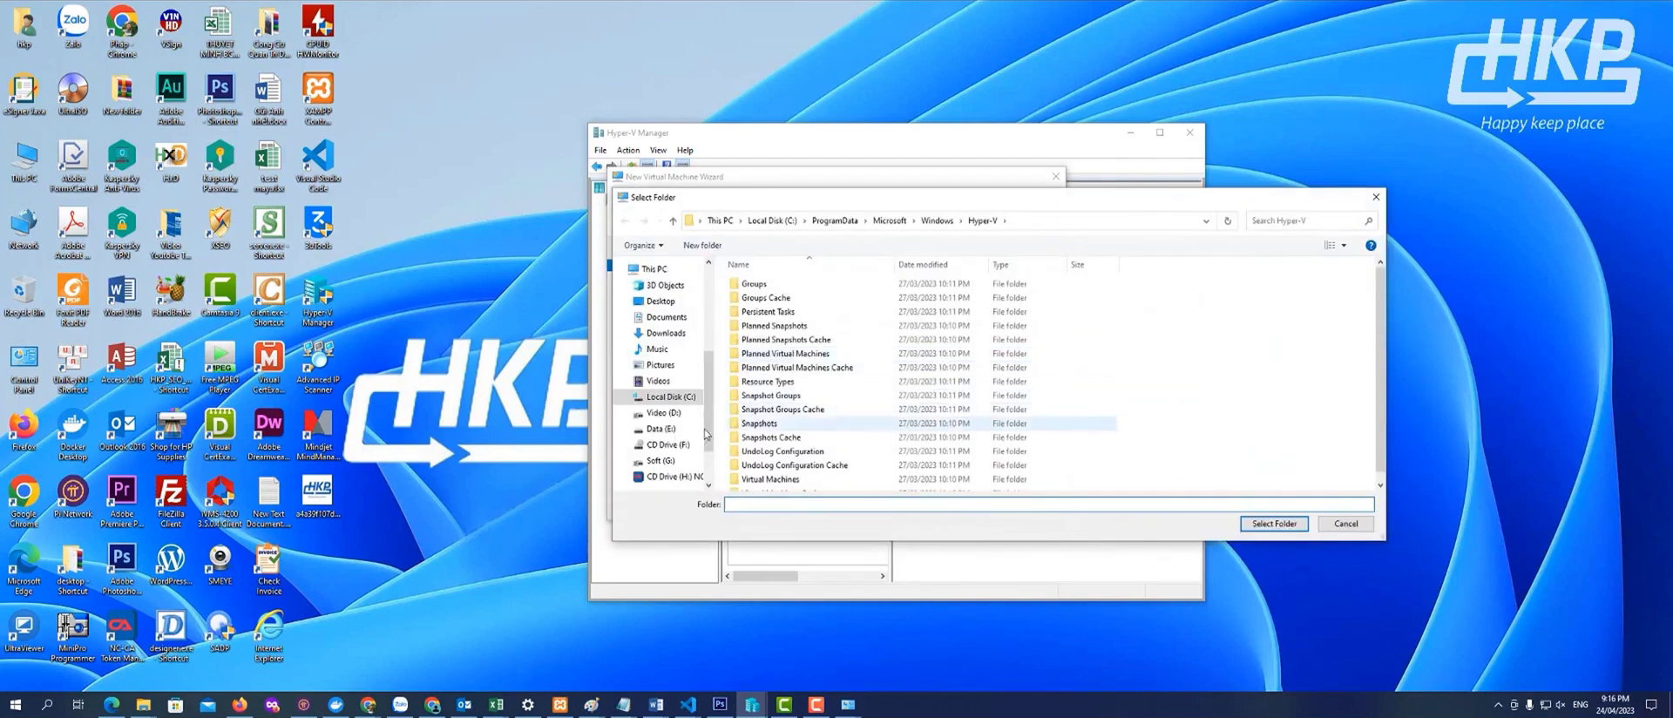
scroll(713, 410, "down", 2)
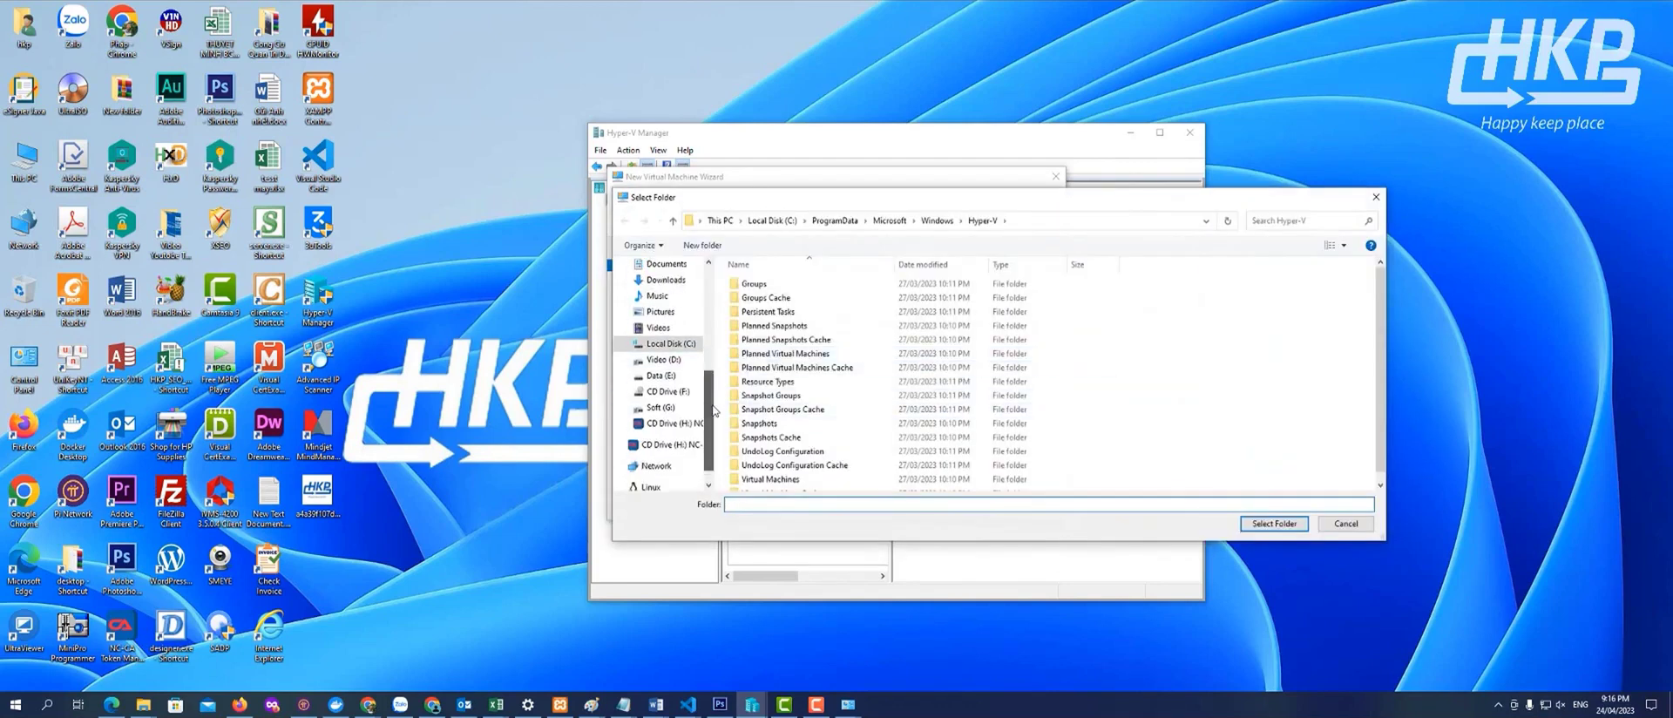
left_click(664, 362)
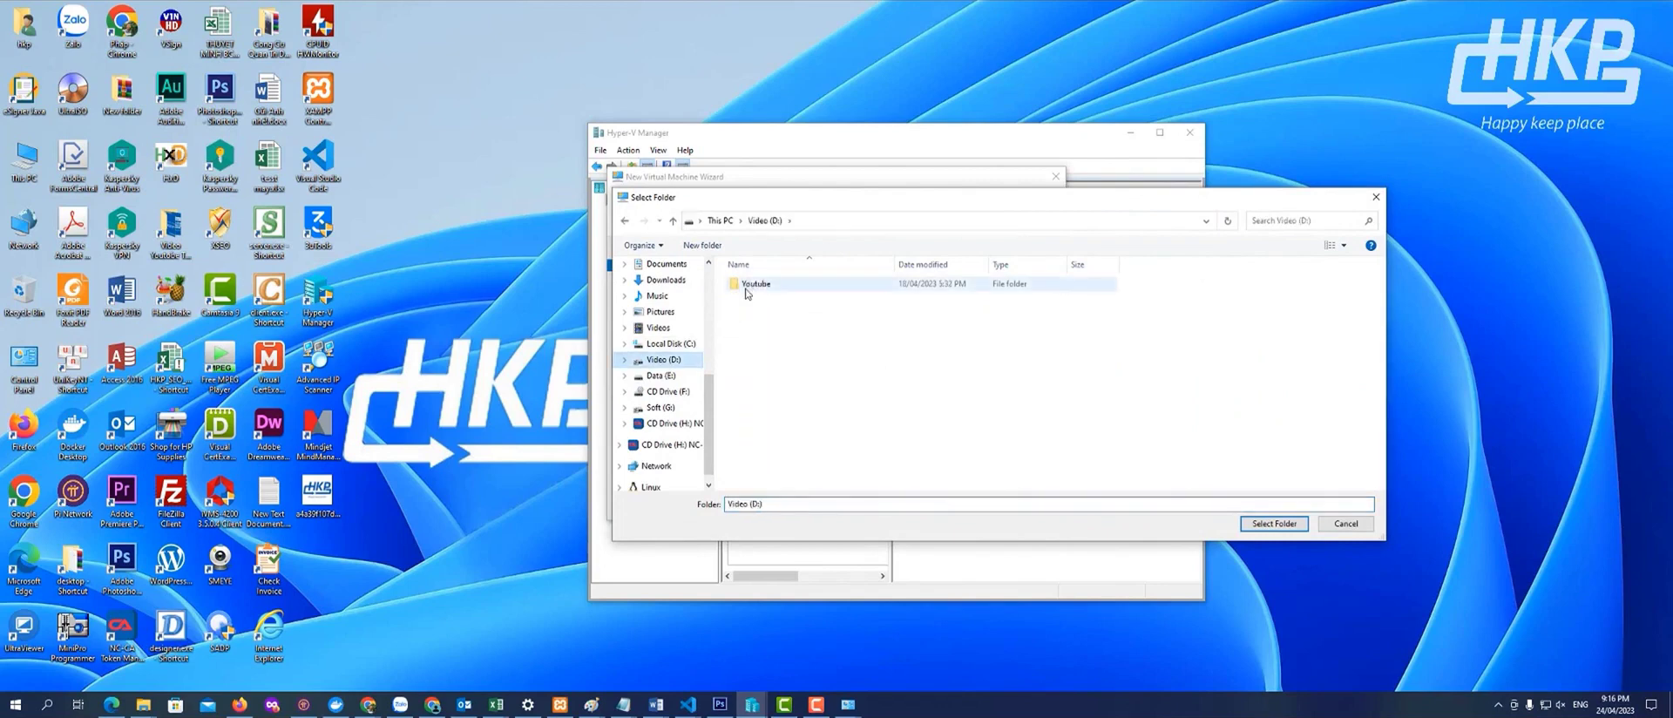
left_click(700, 245)
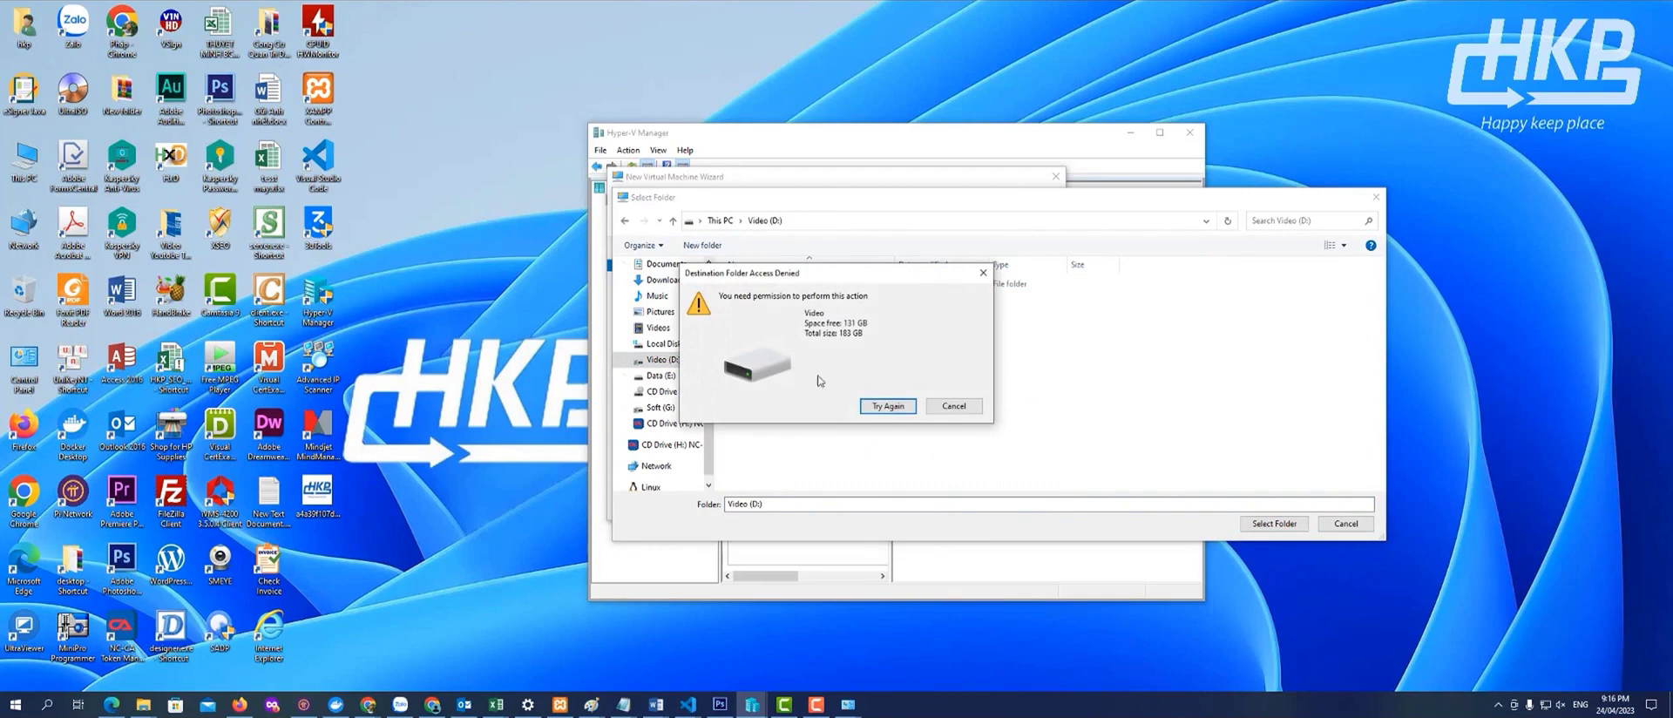
left_click(953, 406)
Create a MayAo folder inside D:\Youtube, set it as the virtual machine's storage location, and continue to the generation choice
double_click(757, 283)
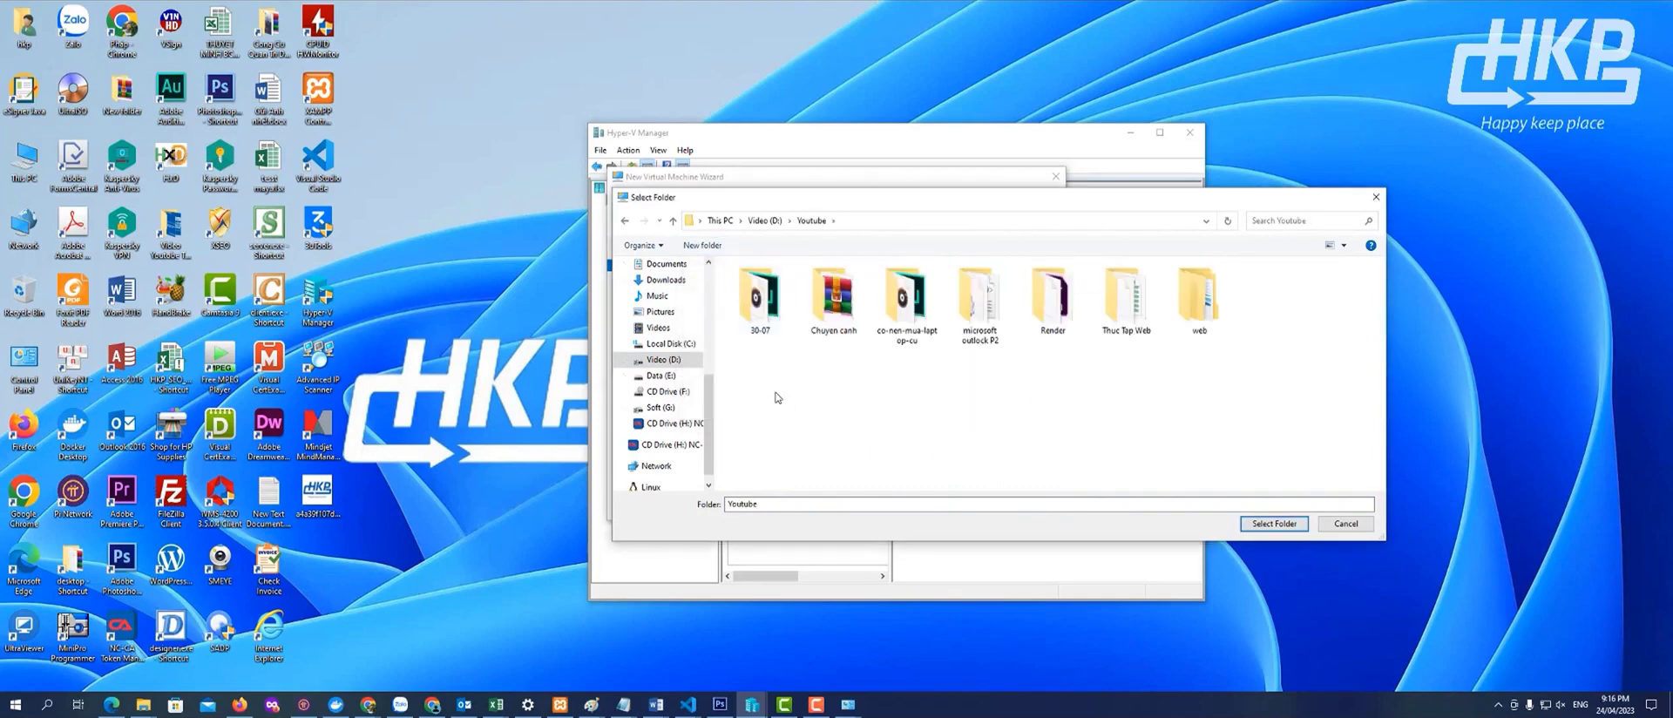
left_click(701, 246)
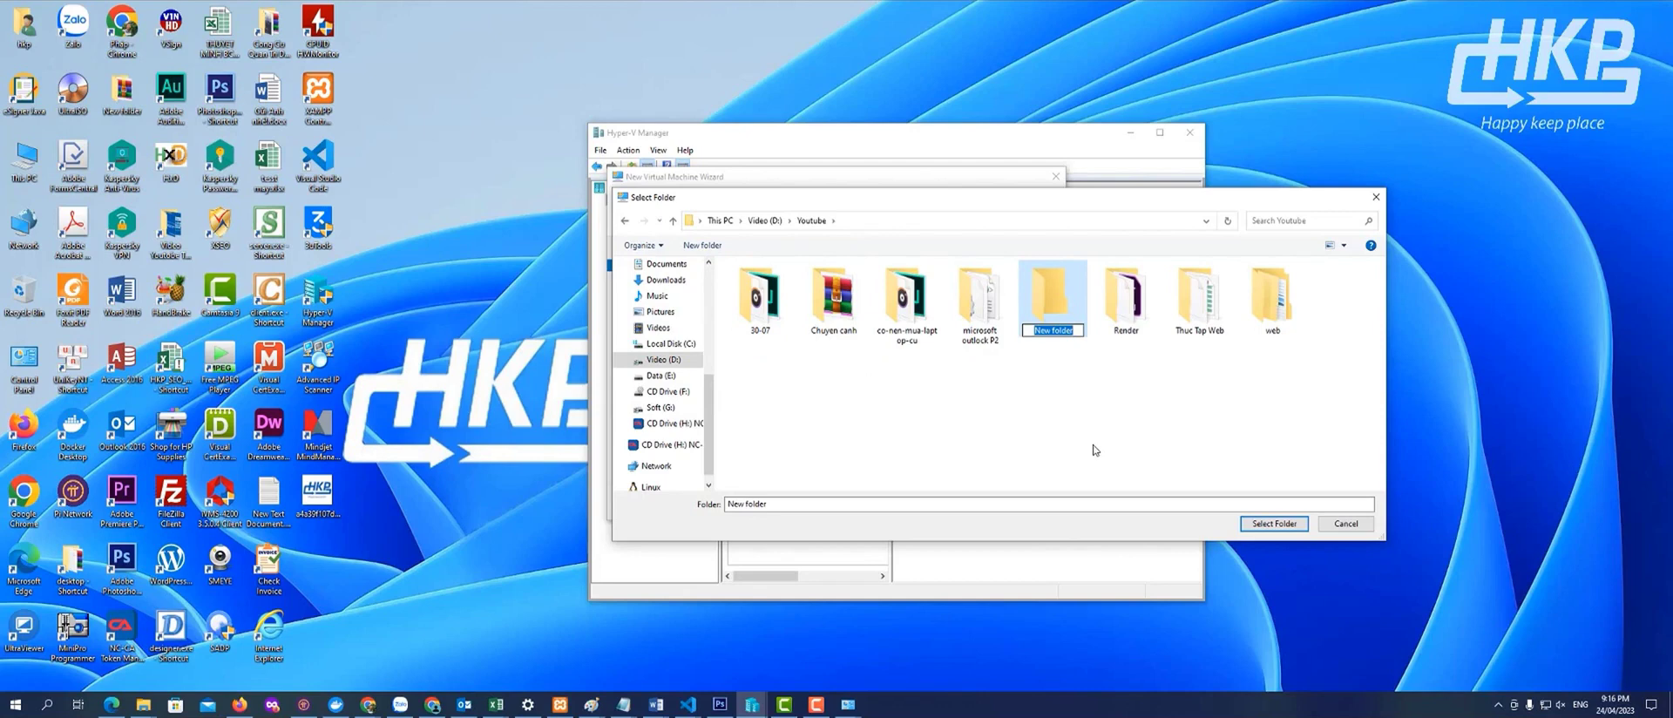
type("MayAo")
key("Return")
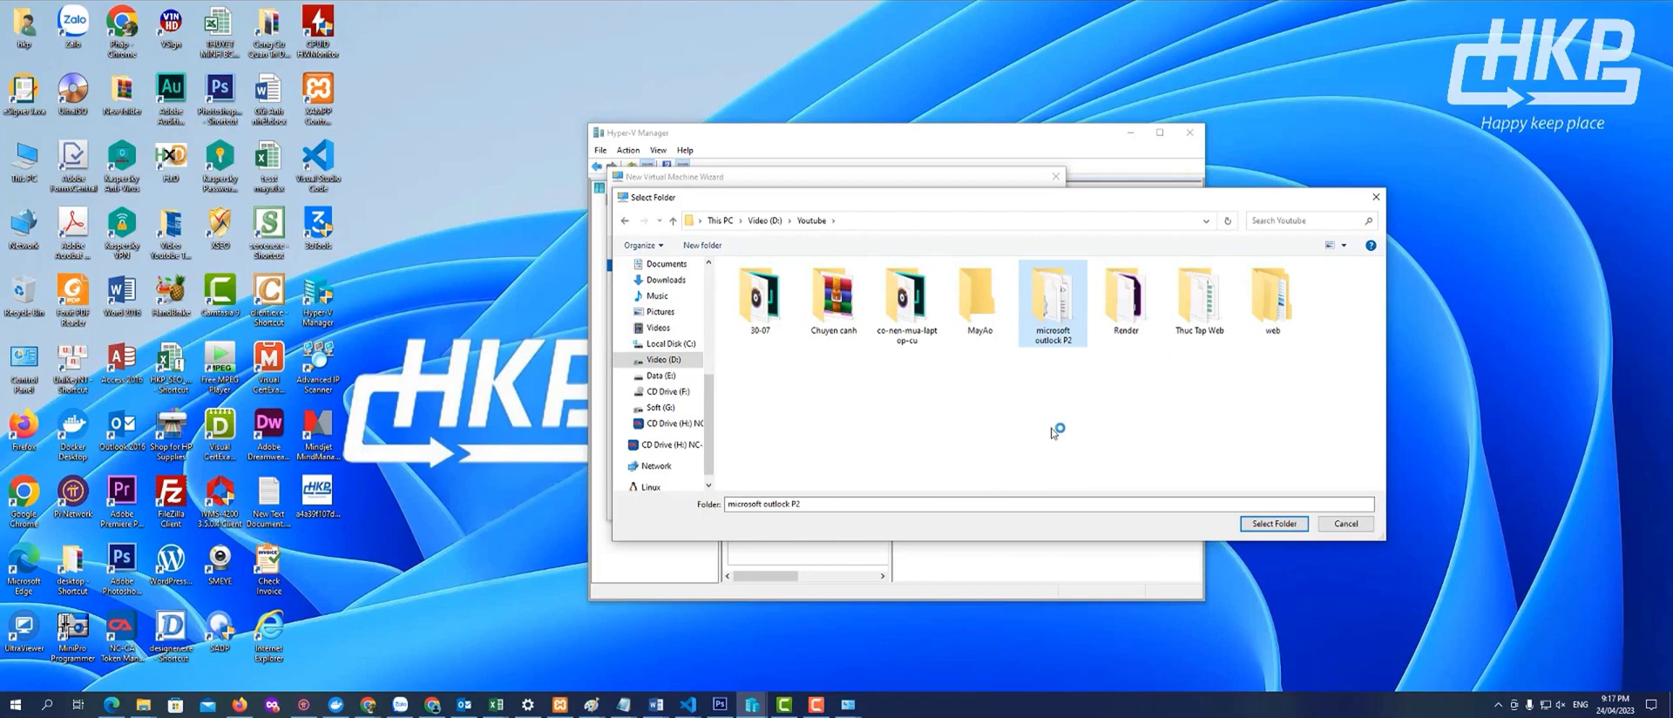
left_click(975, 304)
double_click(976, 303)
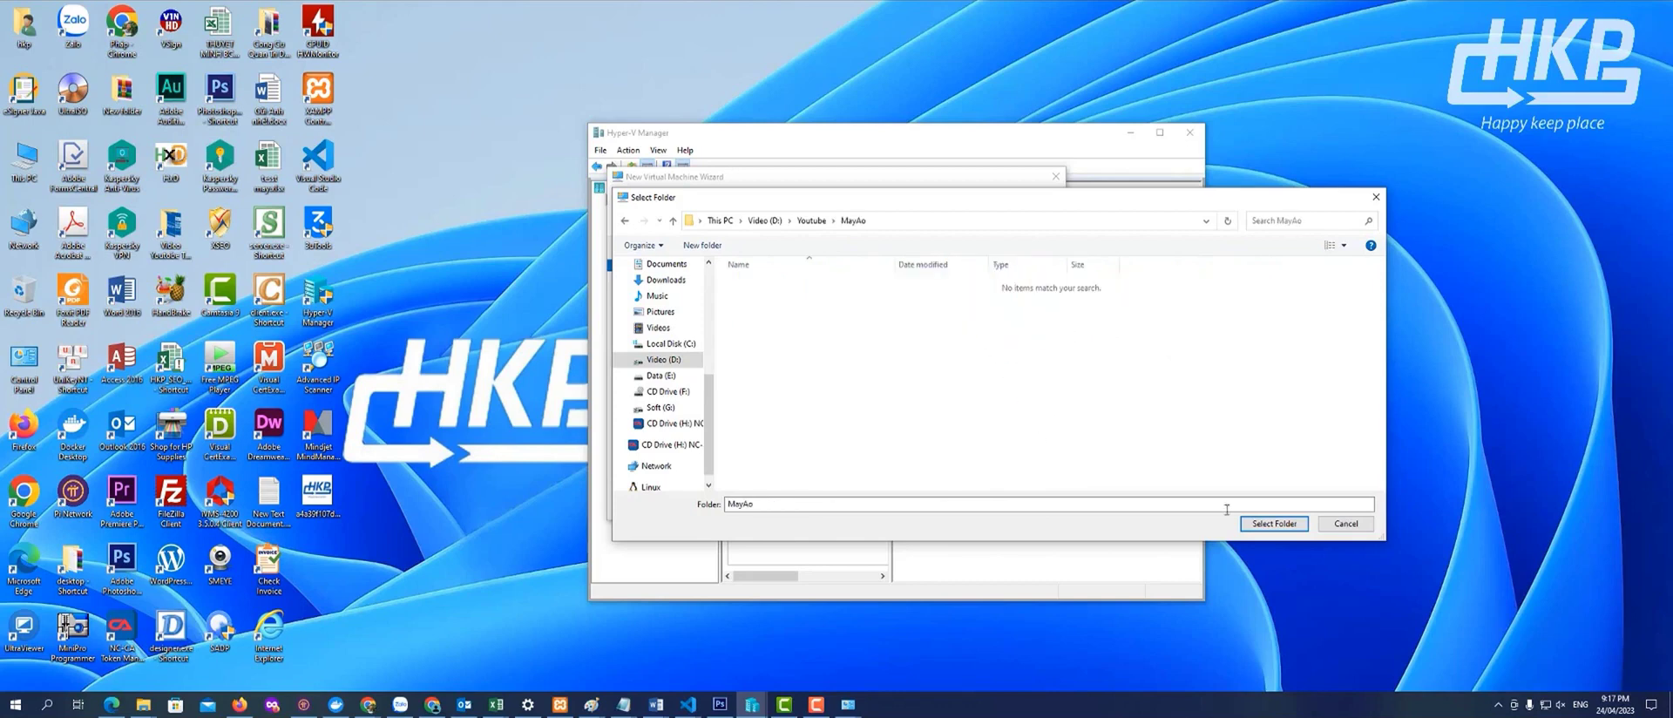
left_click(1273, 522)
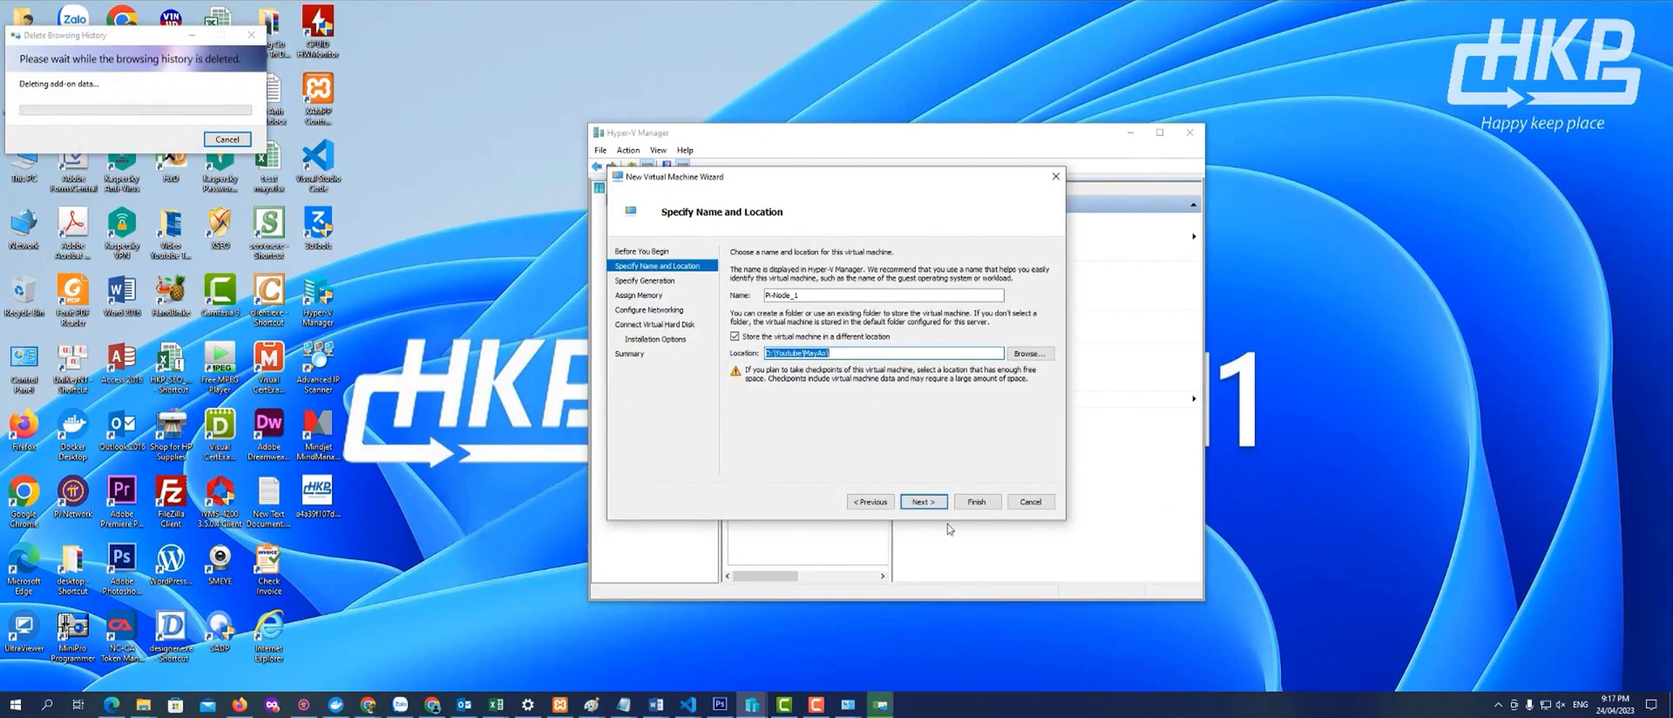
left_click(924, 502)
left_click(927, 505)
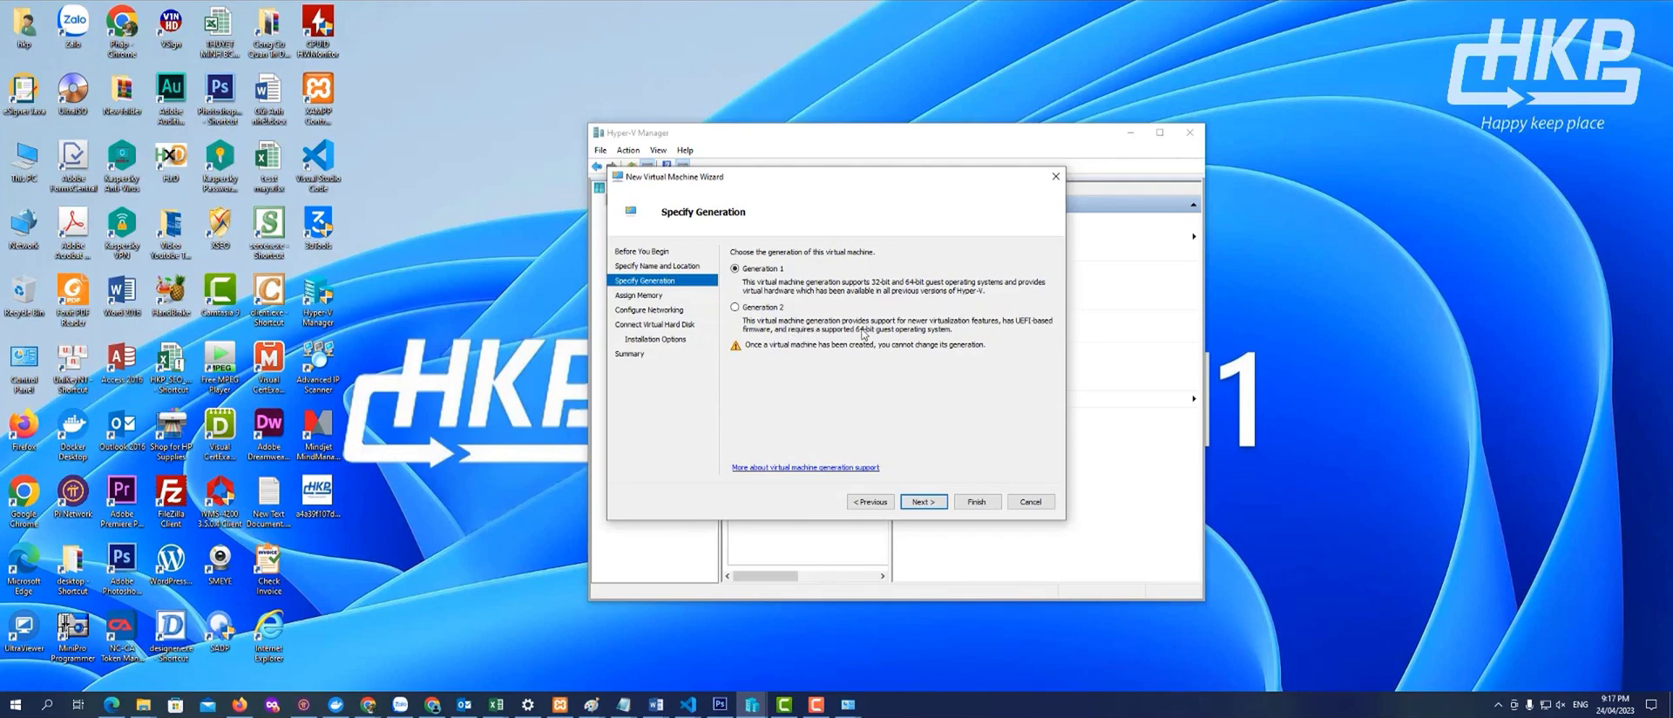
Choose Generation 2 for the virtual machine, assign 12000 MB of startup memory, and continue to the networking settings
left_click(735, 308)
left_click(922, 502)
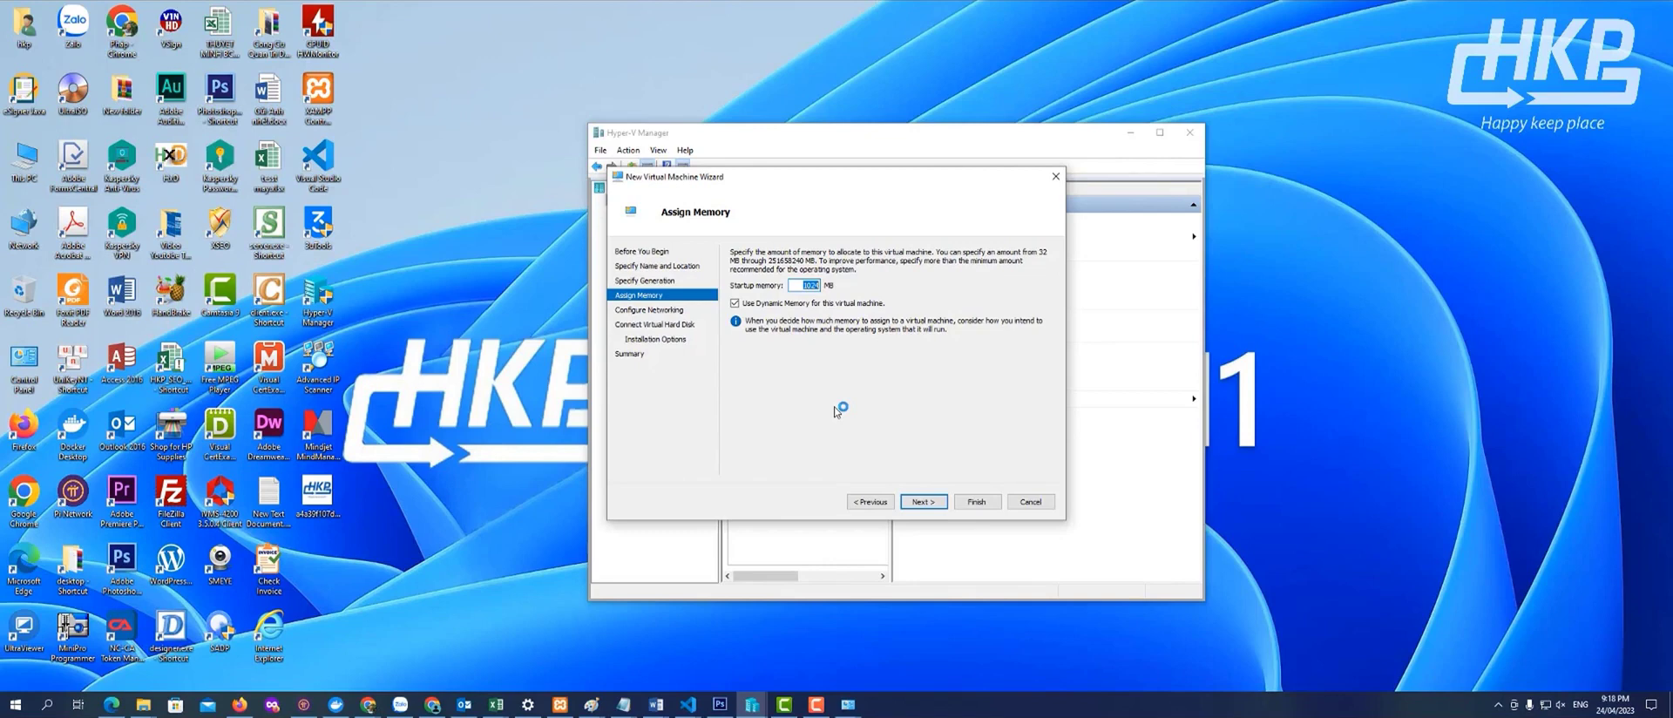
type("1")
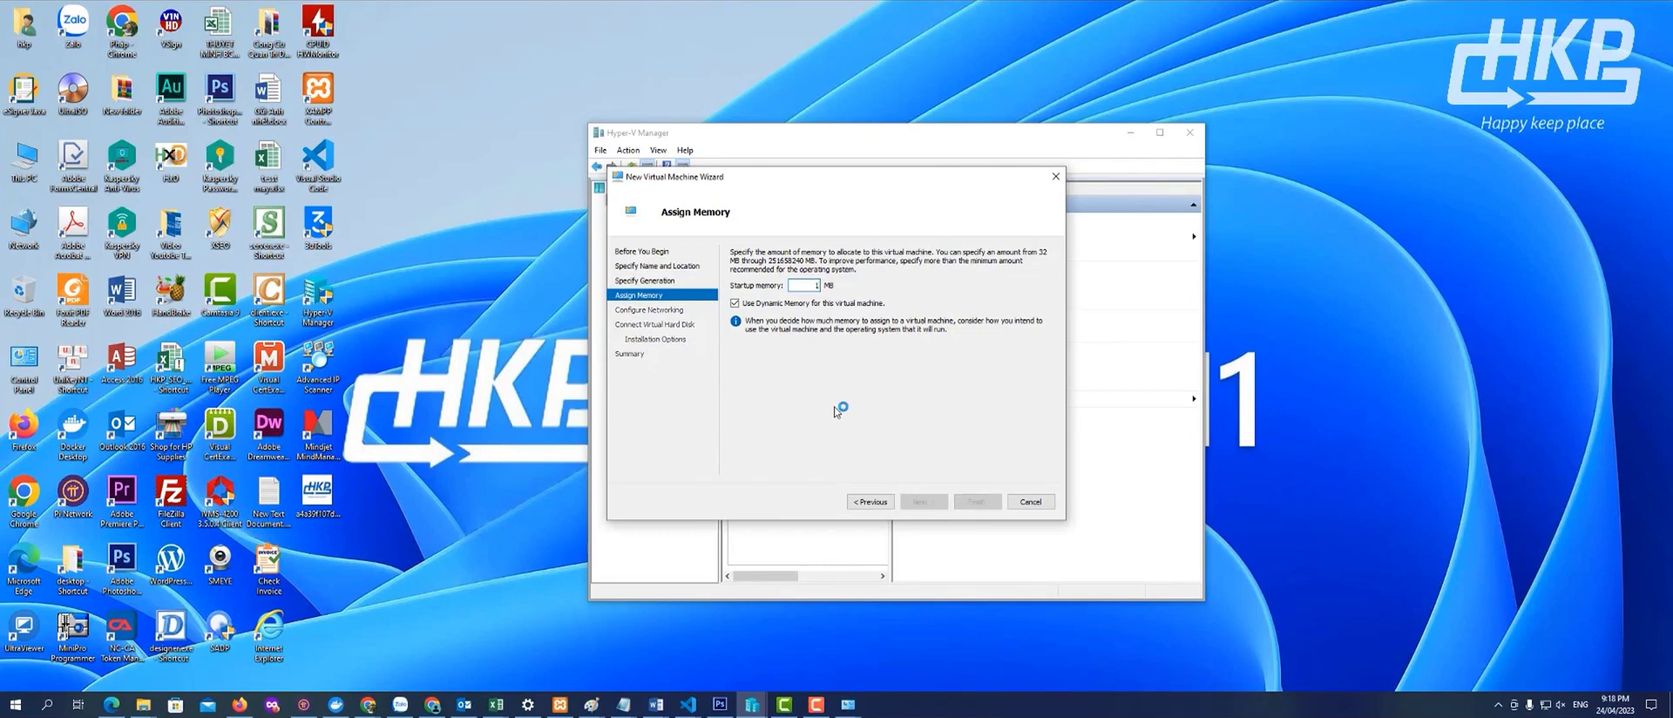
type("2000")
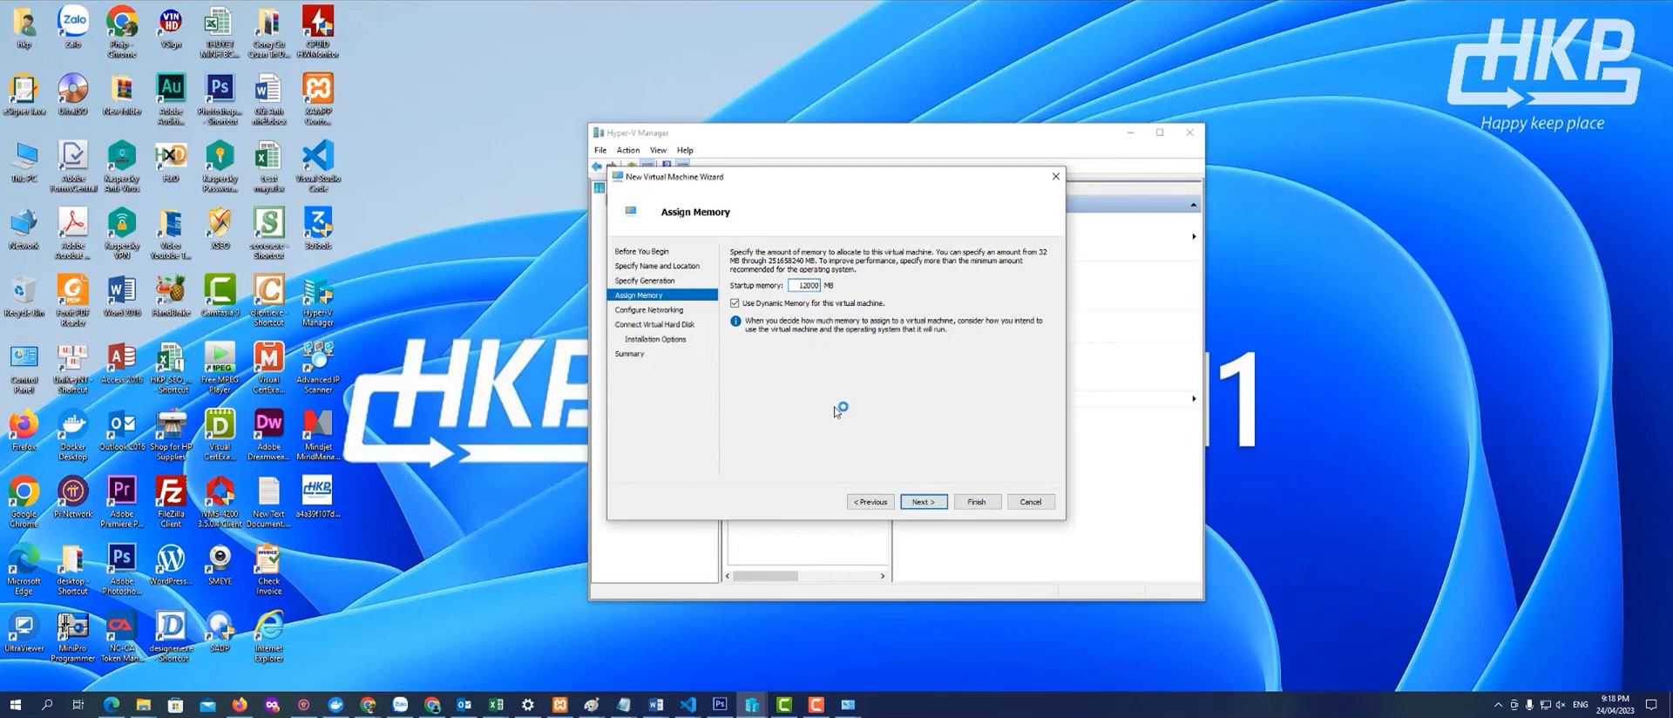
key("shift+Left")
key("shift+Left")
key("shift+Left")
left_click(925, 502)
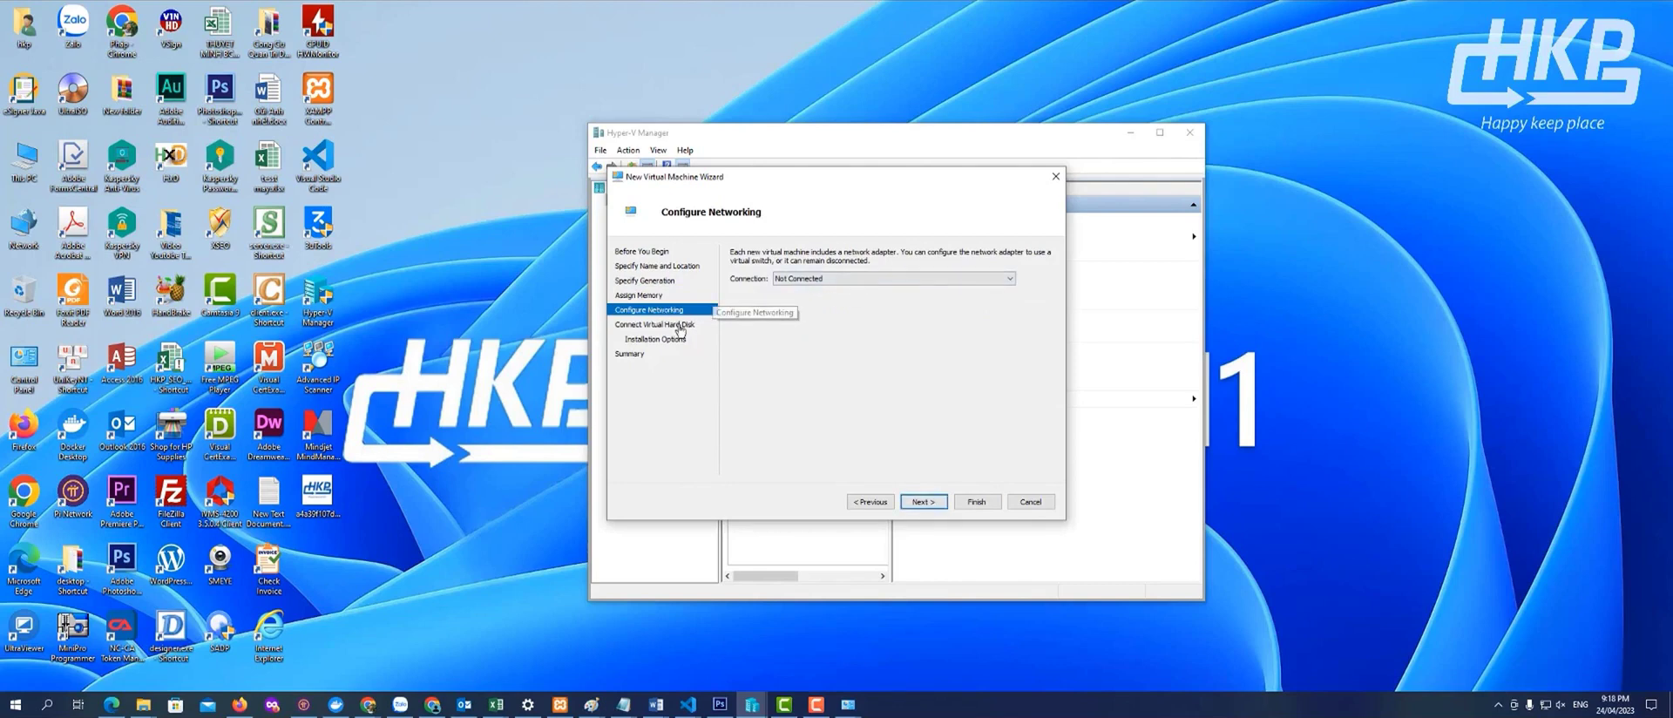
Connect the virtual machine's network adapter to Default Switch and continue to the virtual hard disk settings
left_click(822, 278)
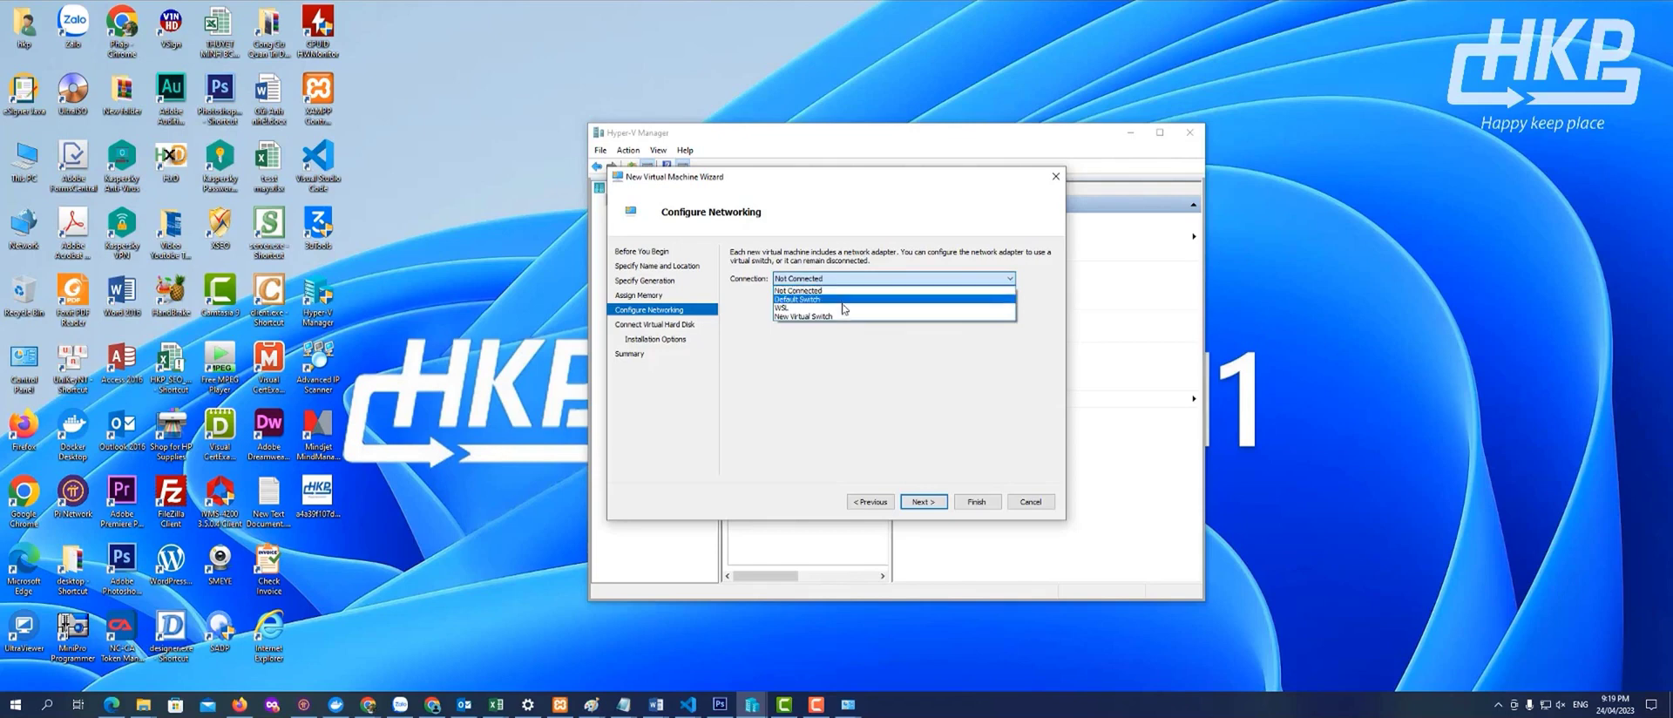
left_click(827, 299)
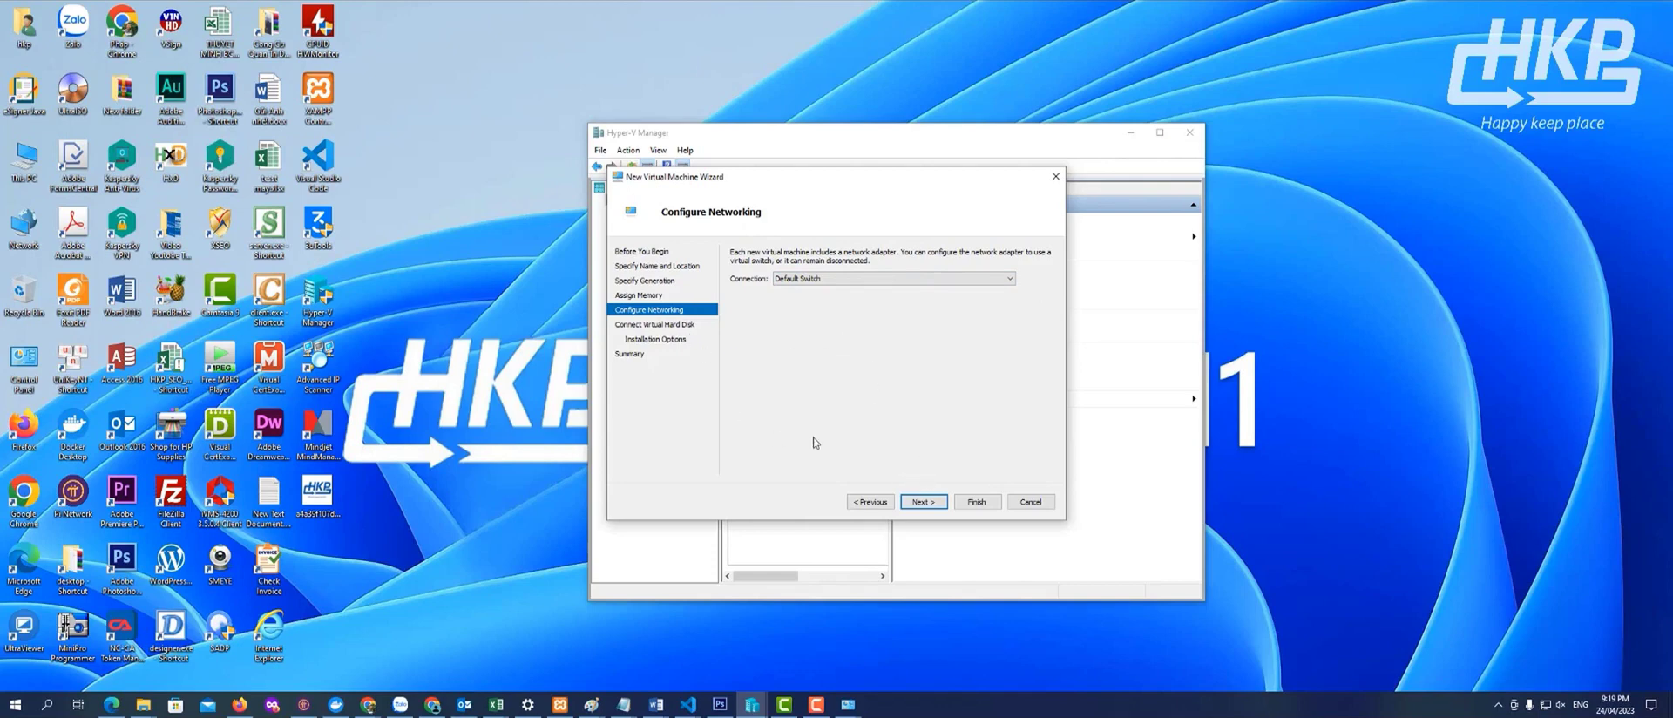
left_click(923, 504)
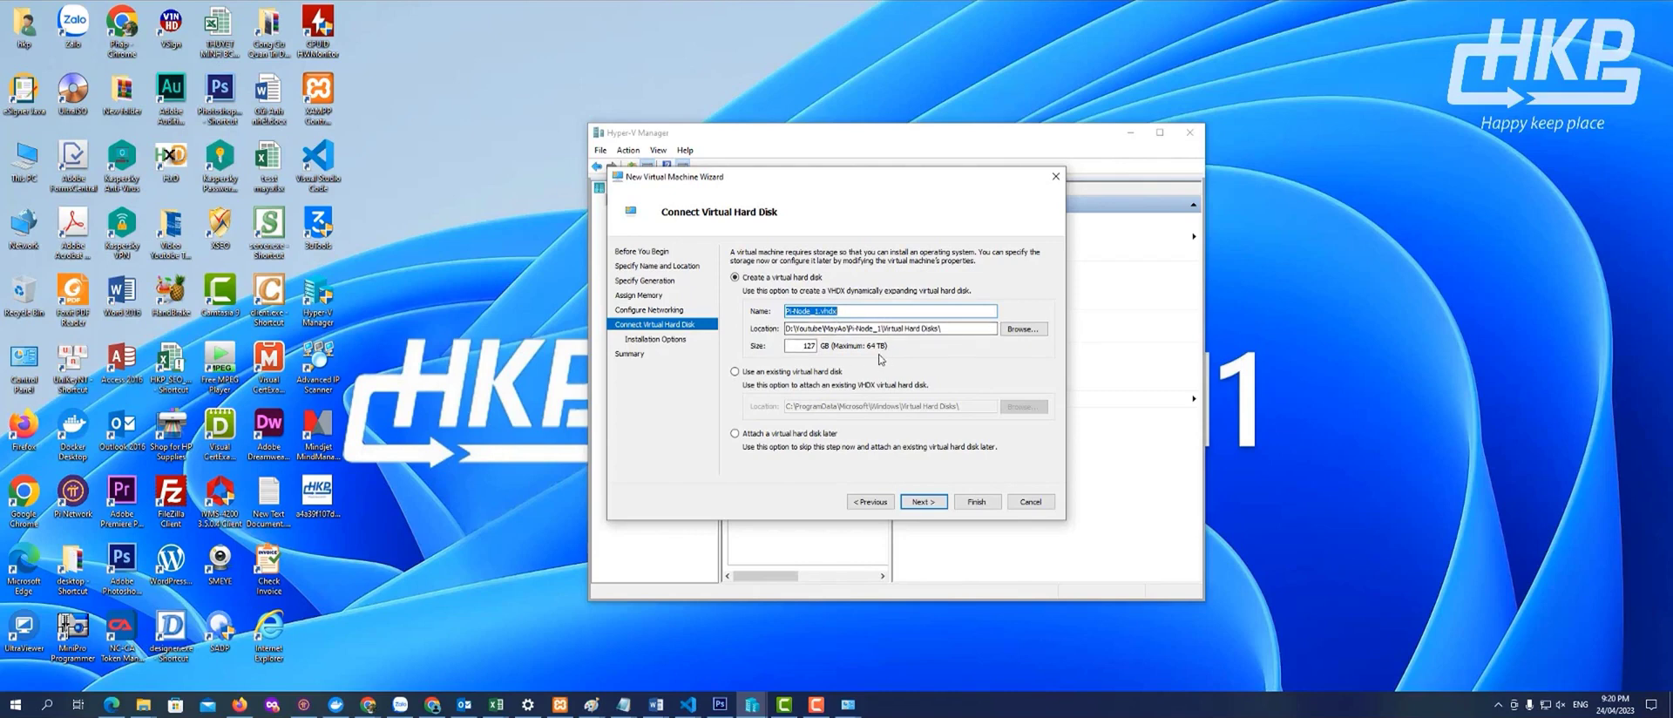
Accept creating a new virtual hard disk with the default name, location and size, and continue to the installation options
double_click(803, 345)
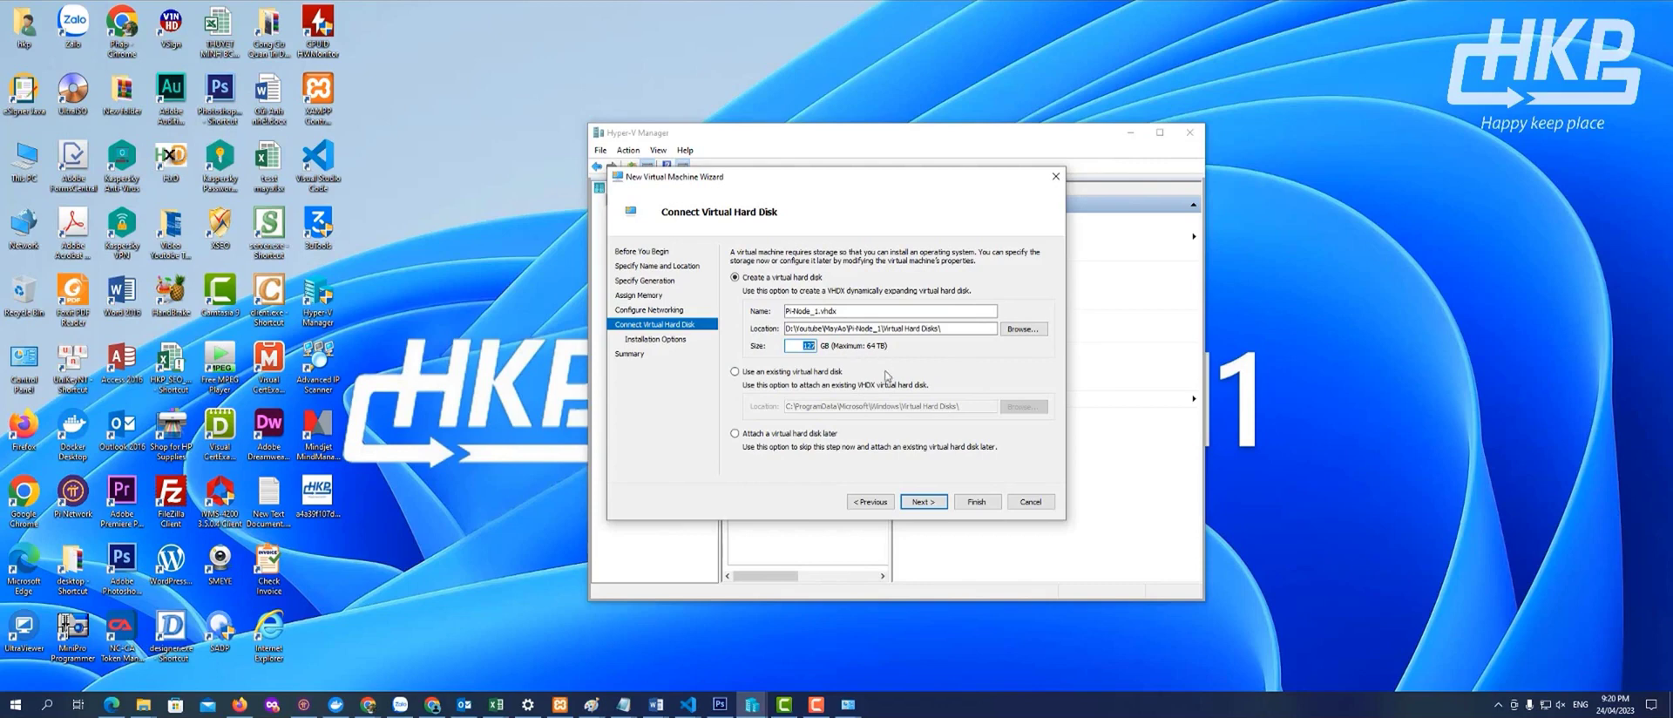
left_click(925, 503)
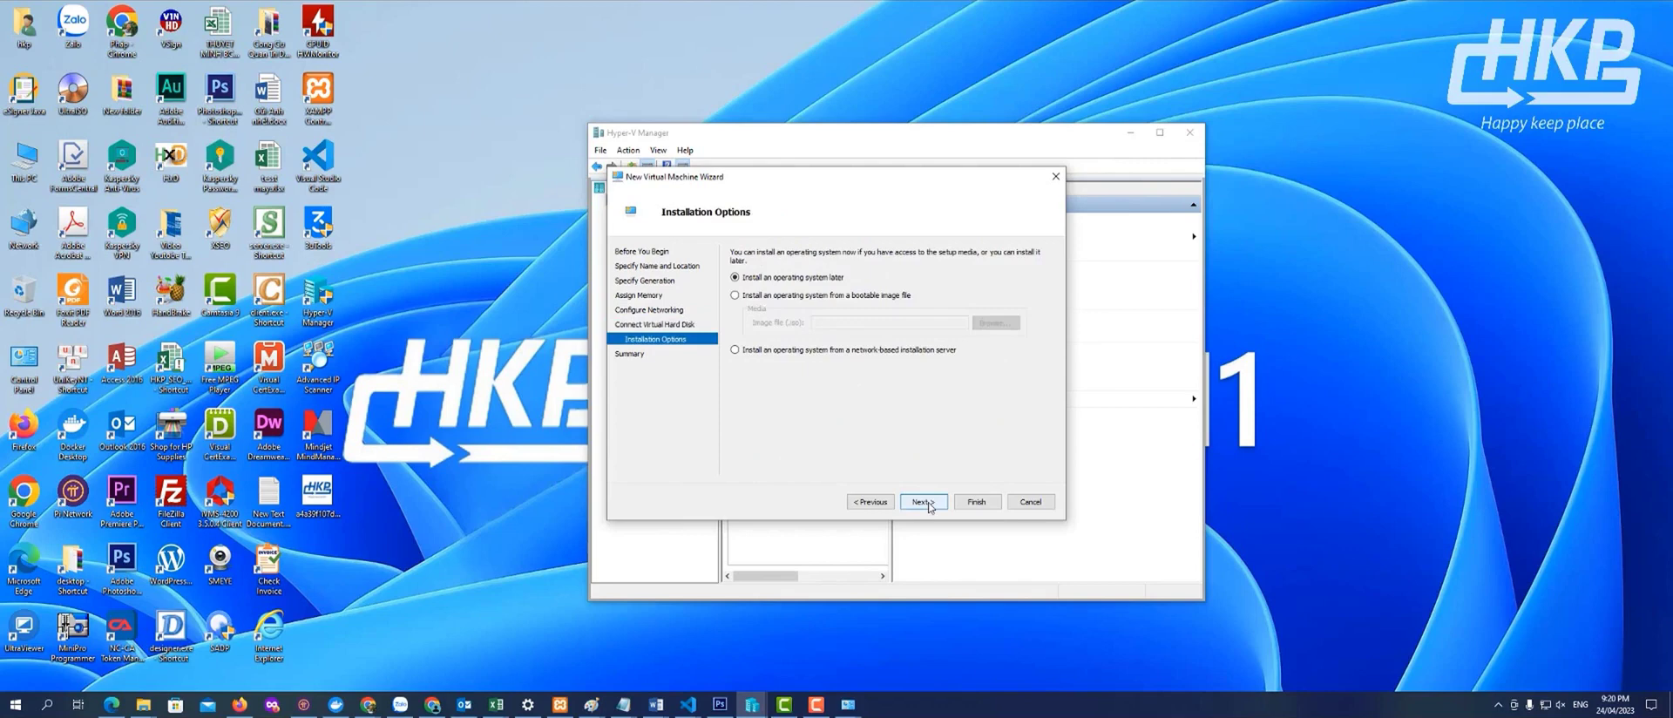
left_click(870, 501)
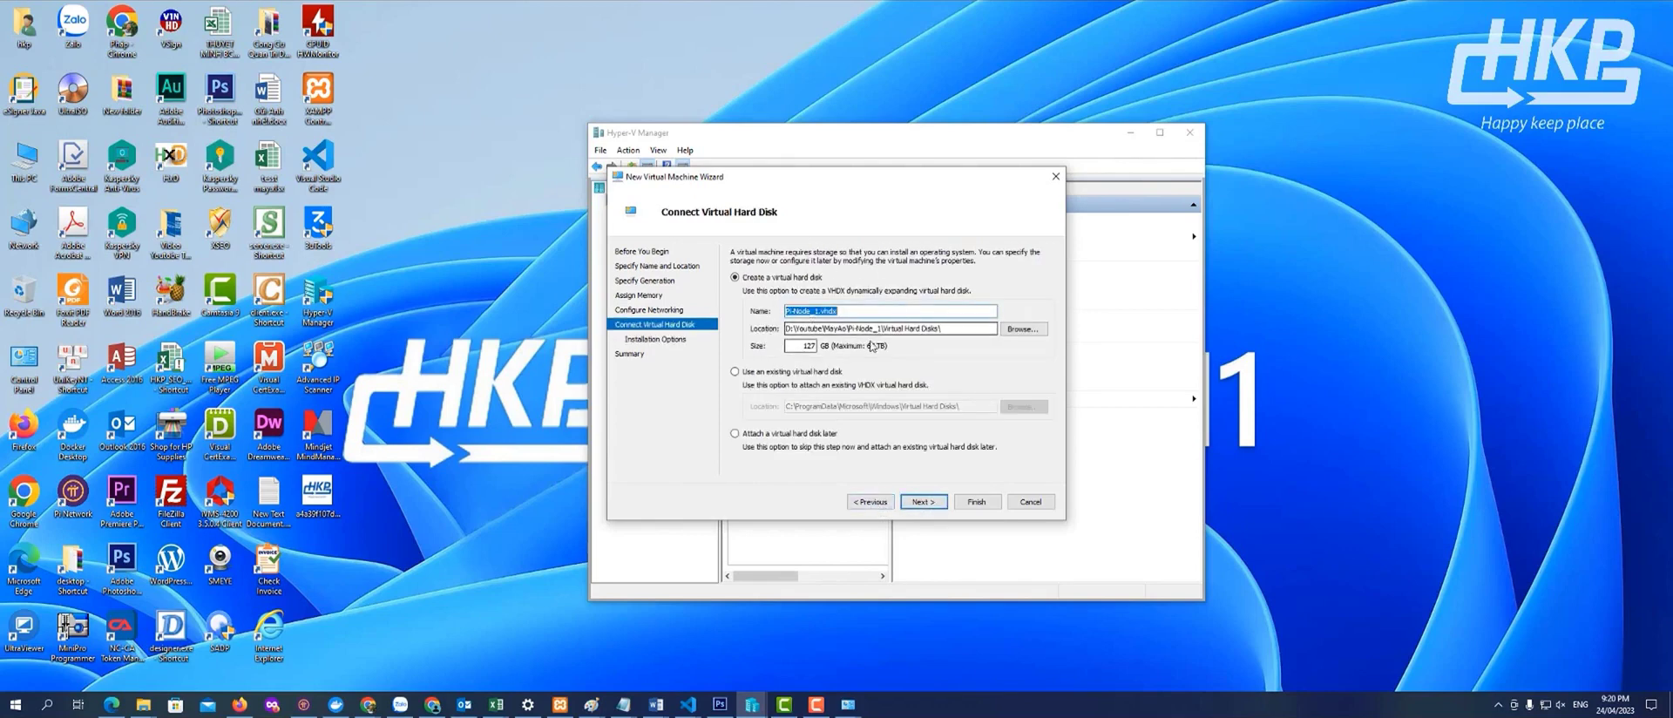
left_click(923, 503)
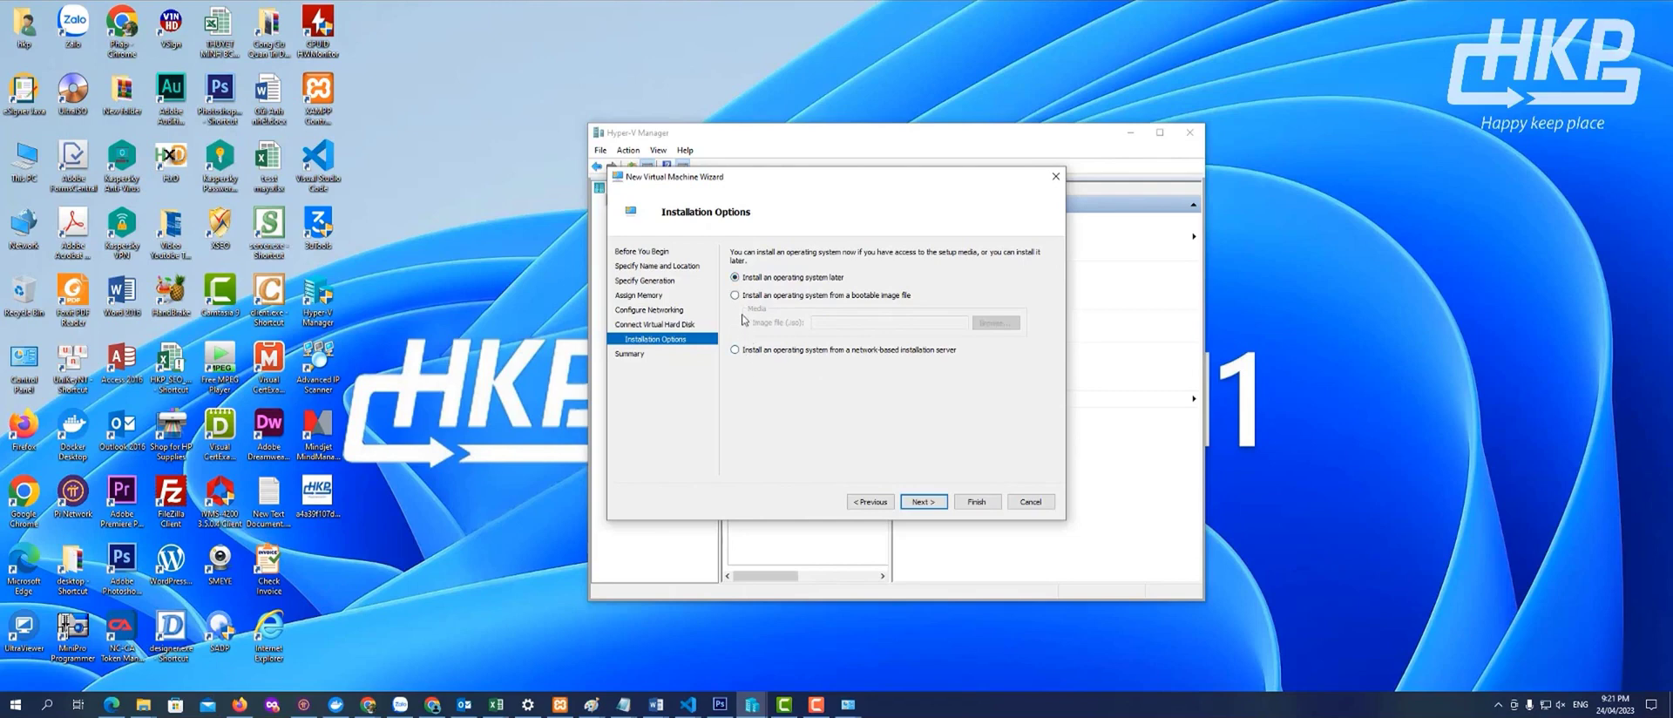
Set the operating system to install from the bootable image Windows 10-22H2.iso in G:\All Soft and finish creating the virtual machine
left_click(735, 296)
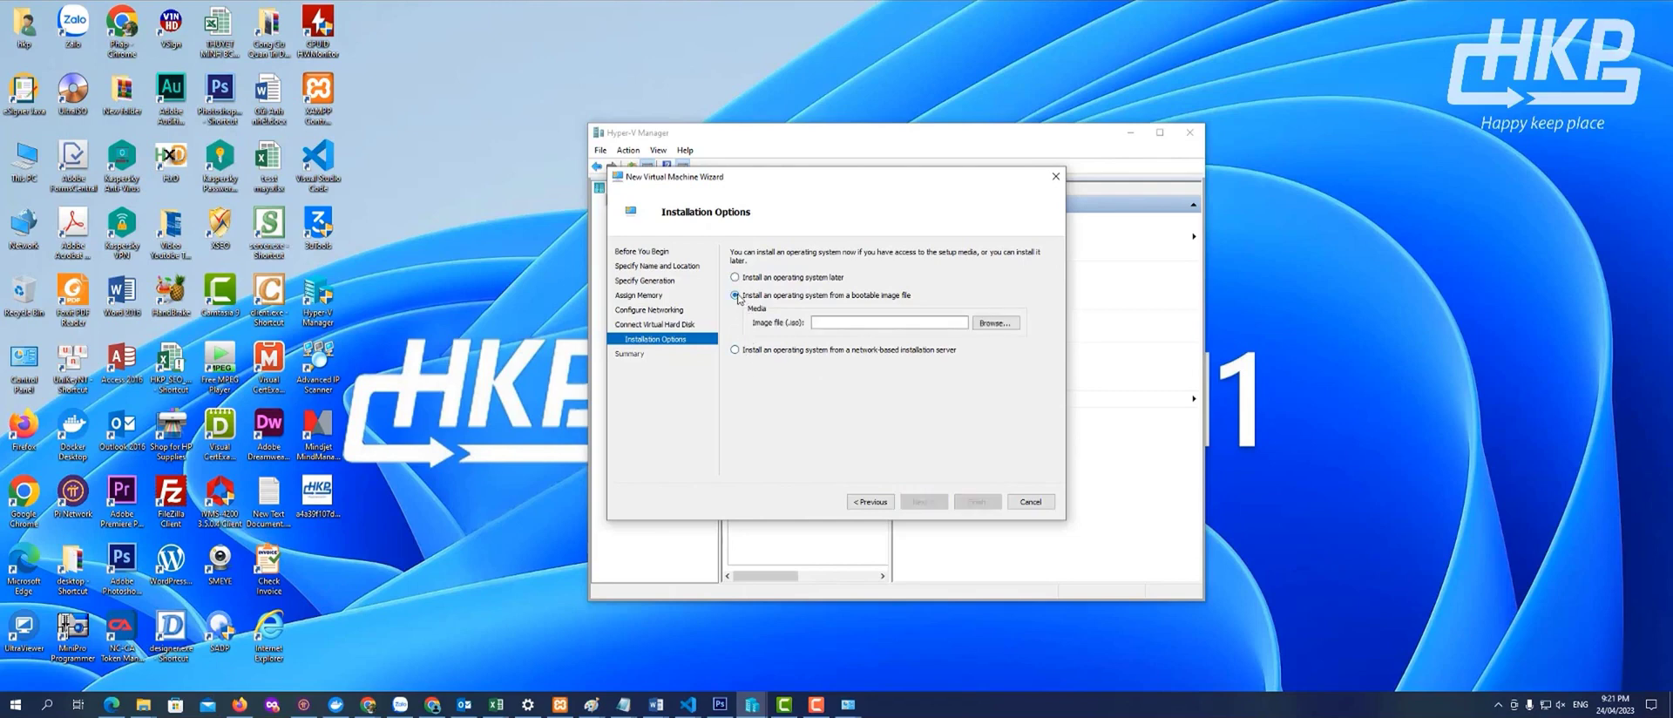
left_click(995, 323)
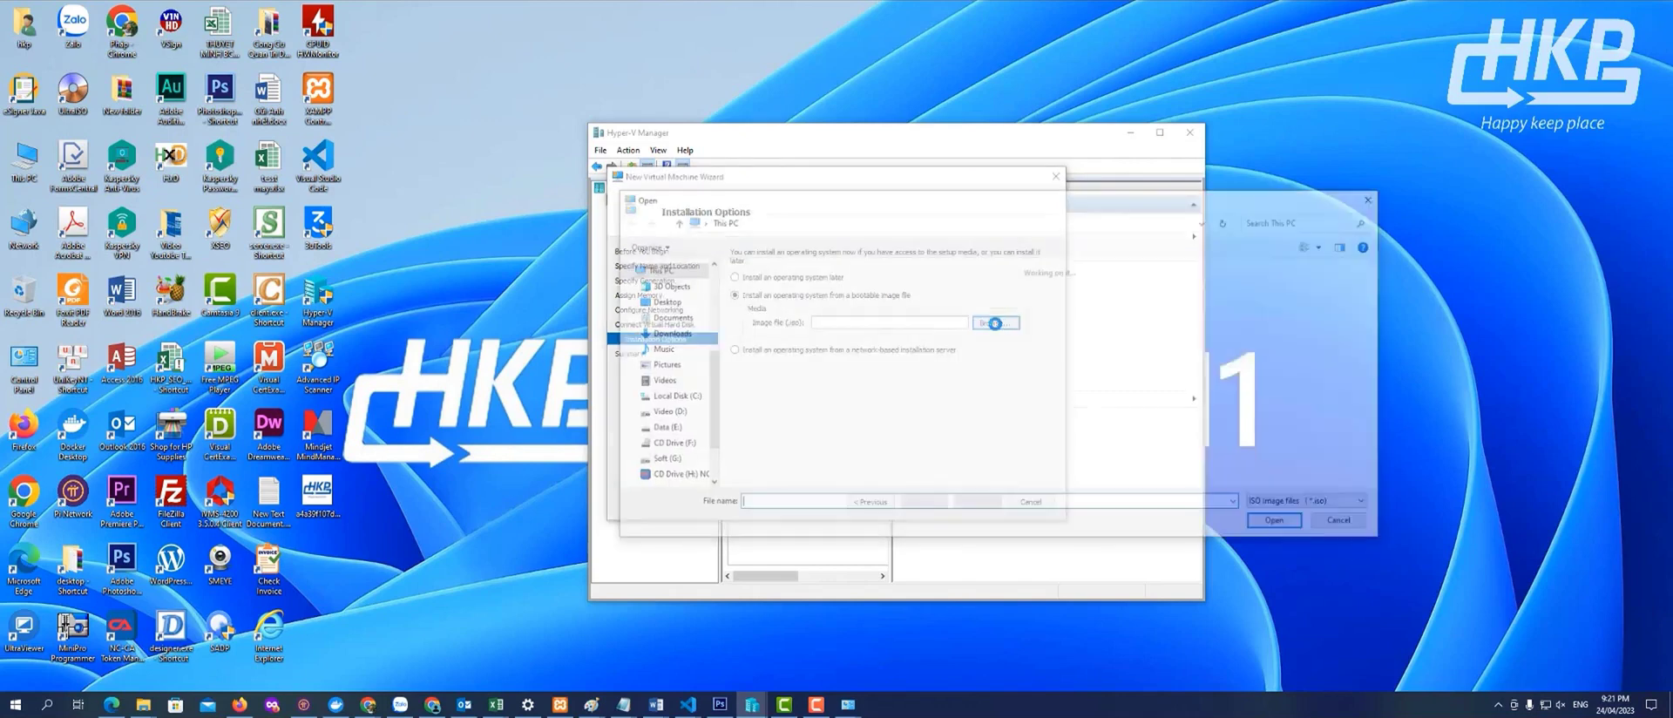
scroll(712, 391, "down", 2)
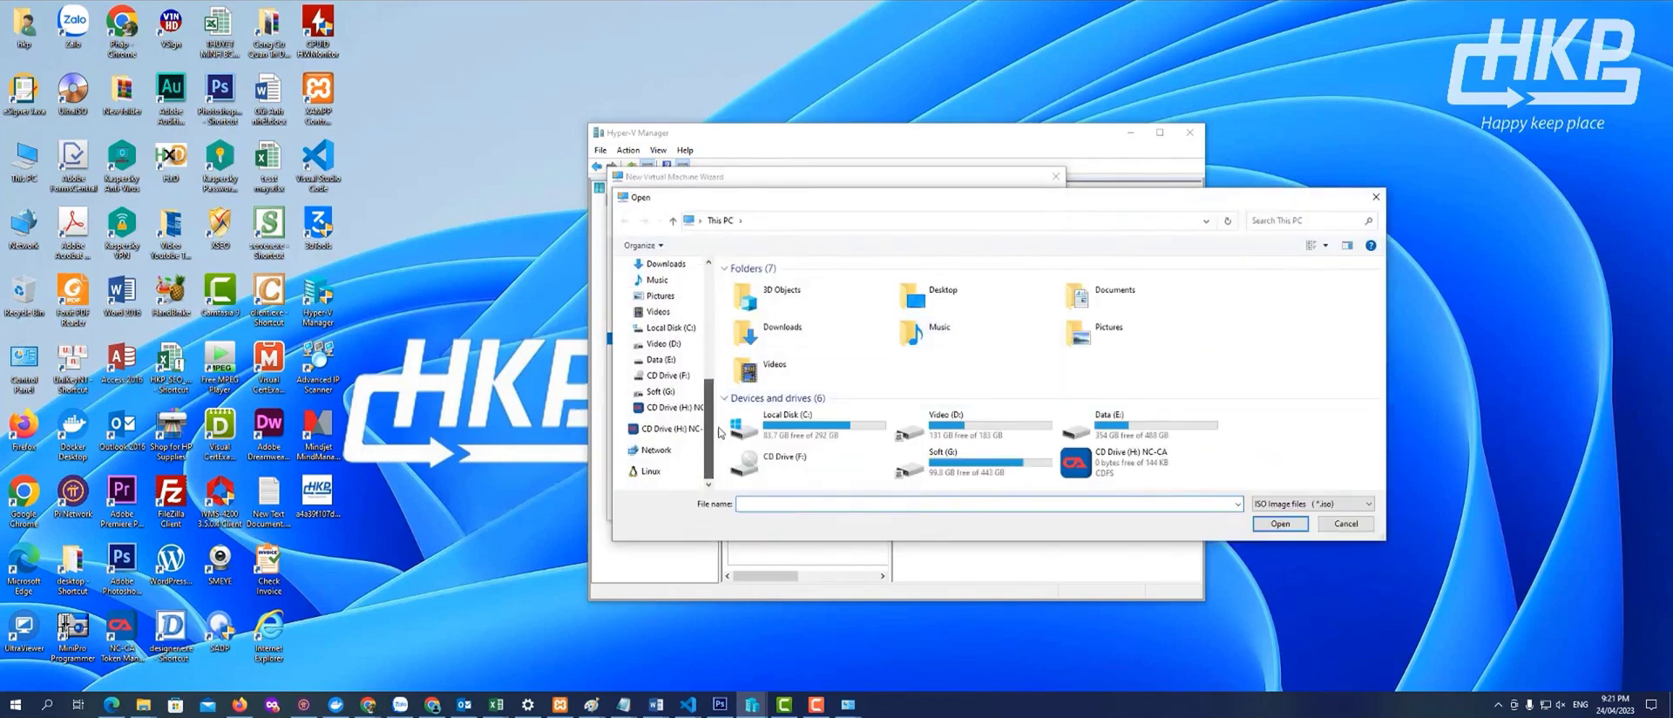
left_click(666, 394)
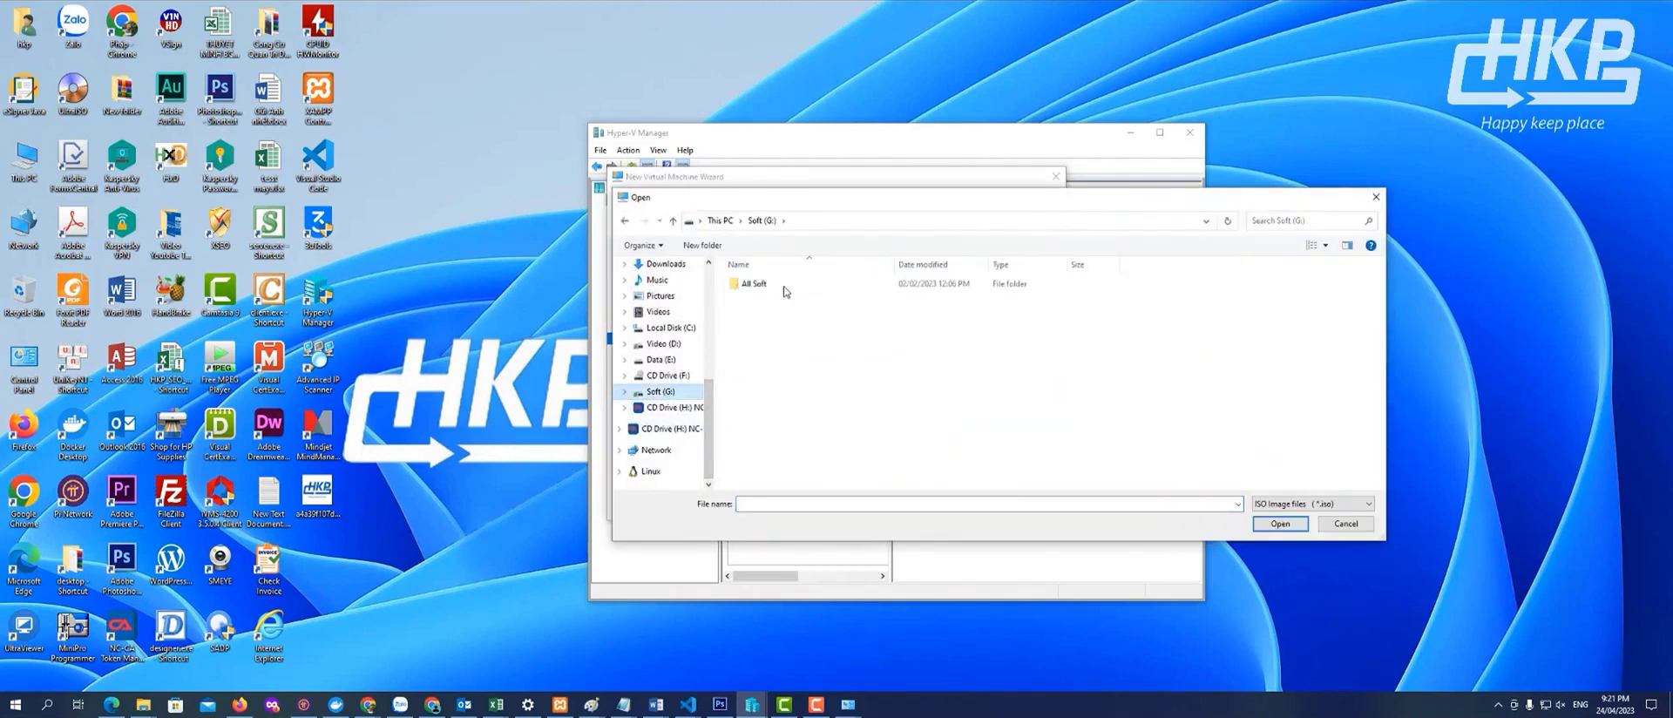
double_click(751, 284)
scroll(835, 438, "down", 15)
left_click(836, 482)
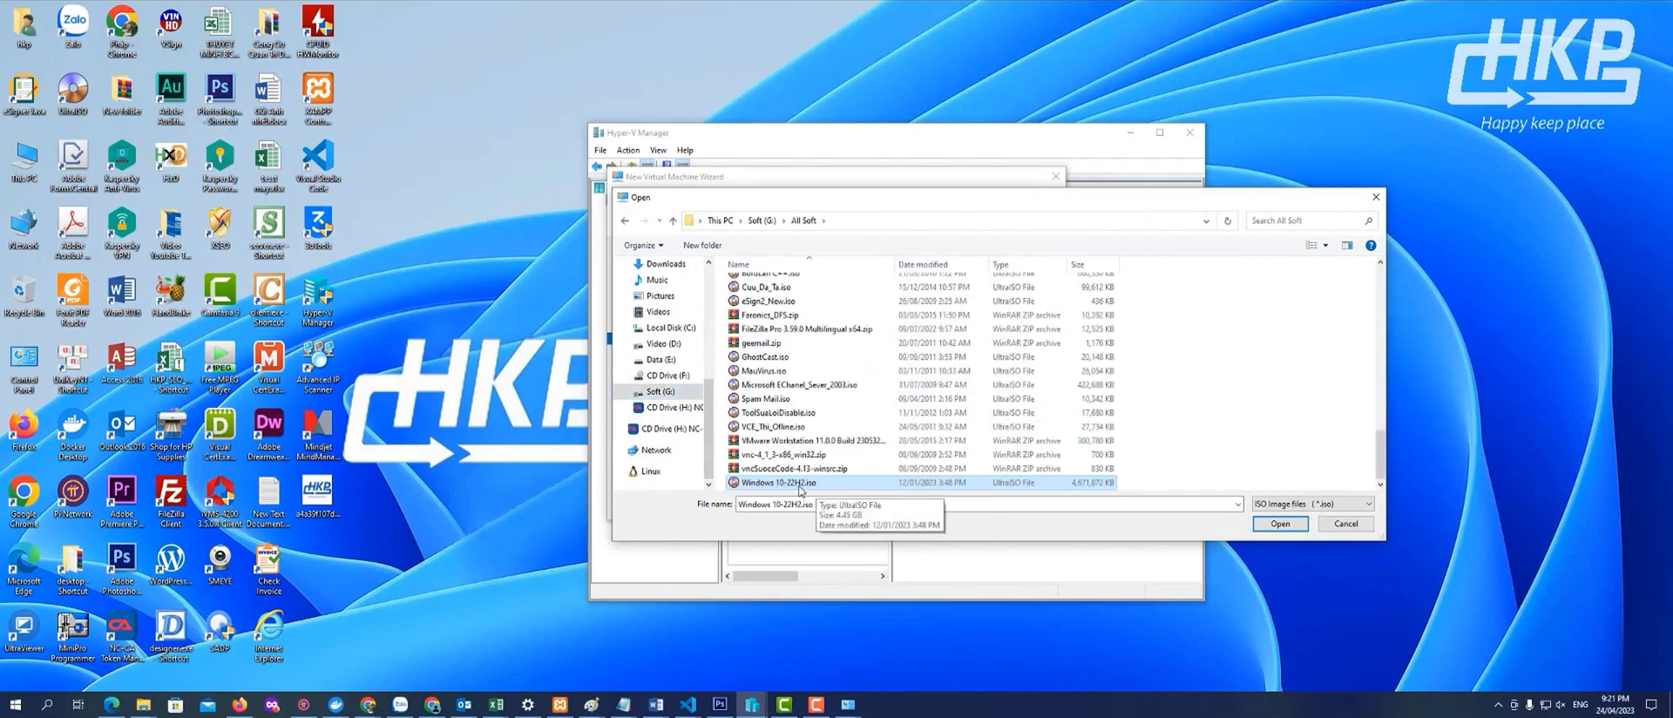
left_click(1277, 524)
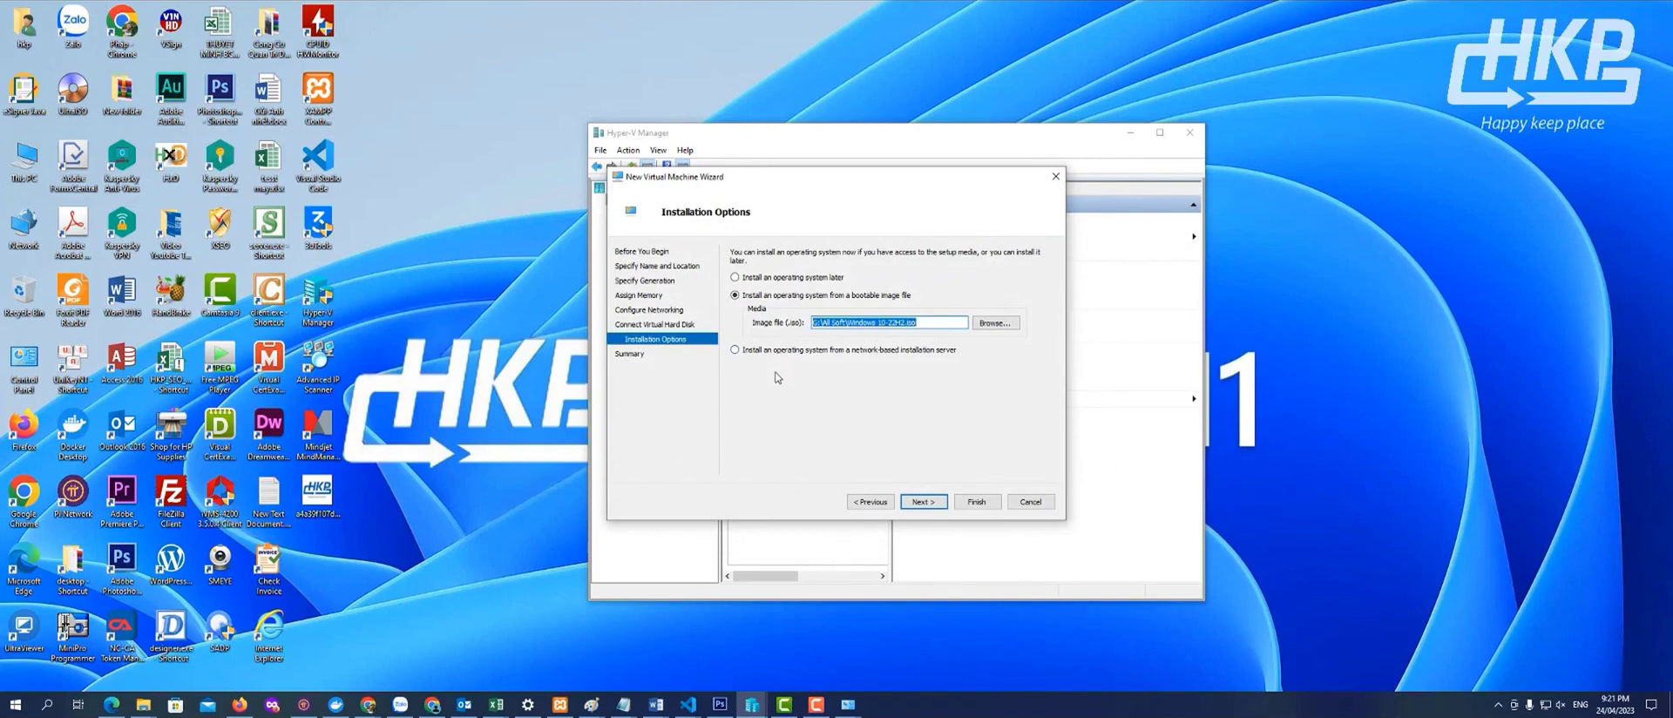
left_click(923, 502)
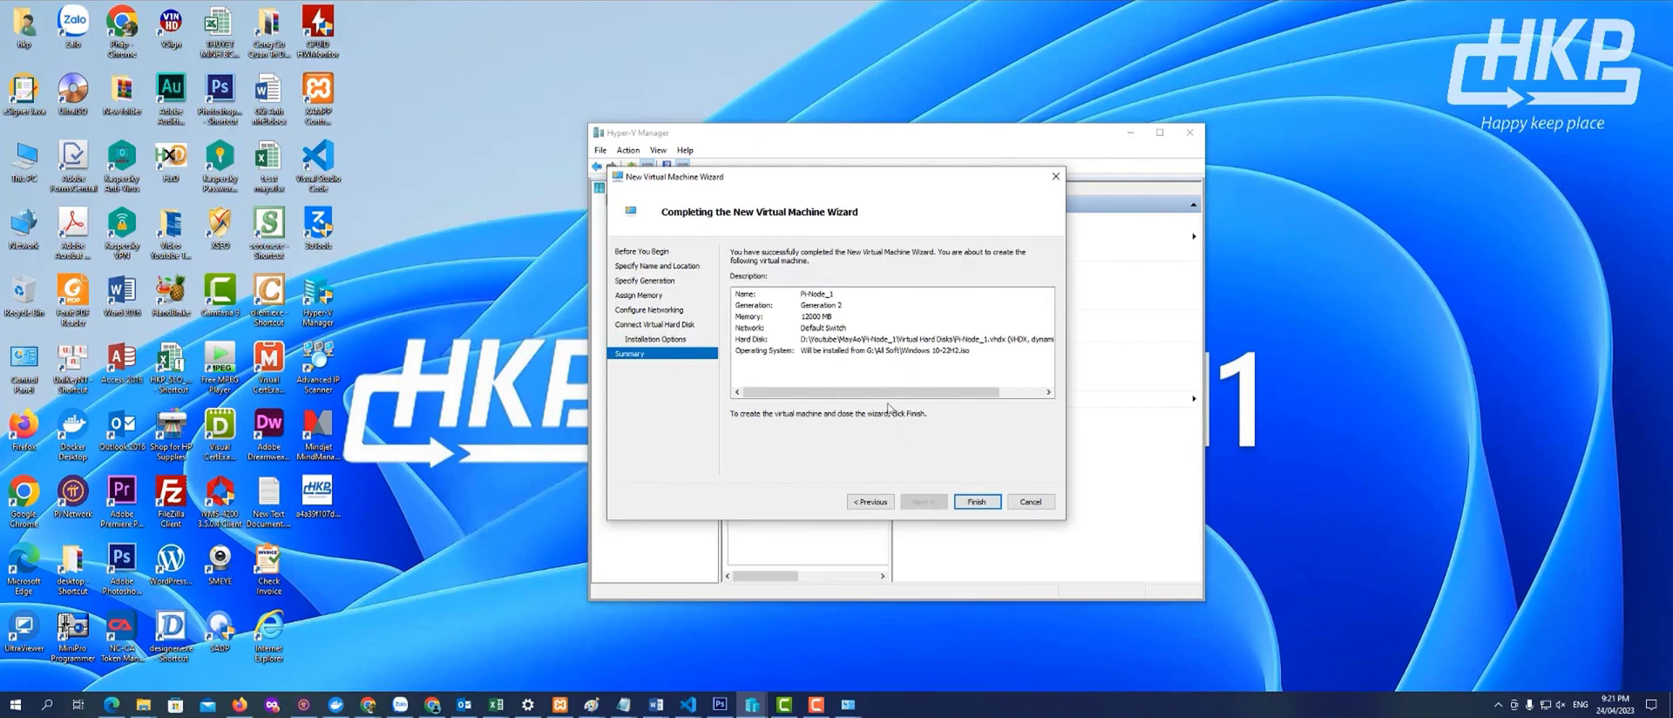
left_click(977, 503)
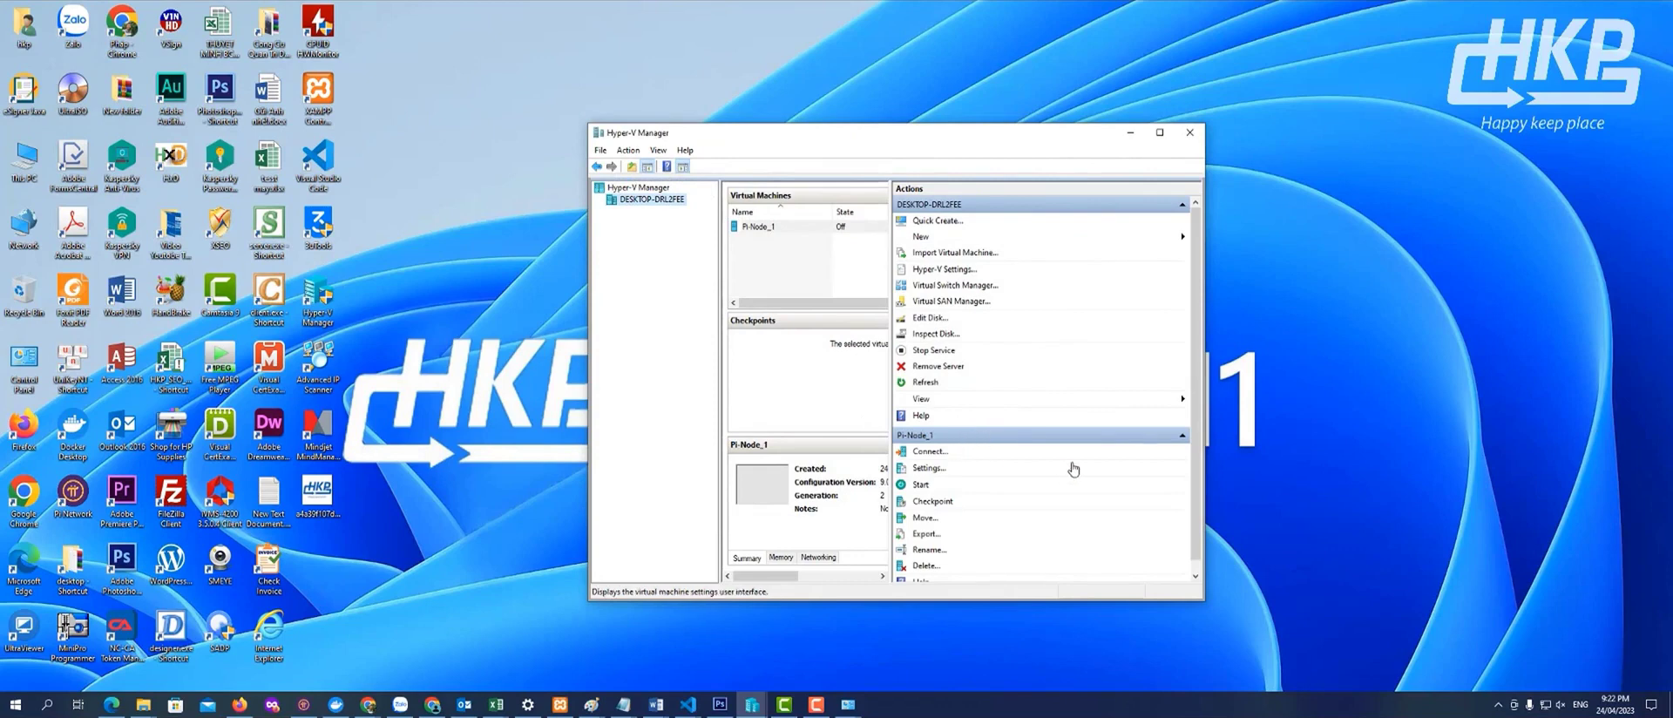
Move the Hyper-V Manager window aside and start the Pi-Node_1 virtual machine
scroll(1074, 471, "down", 1)
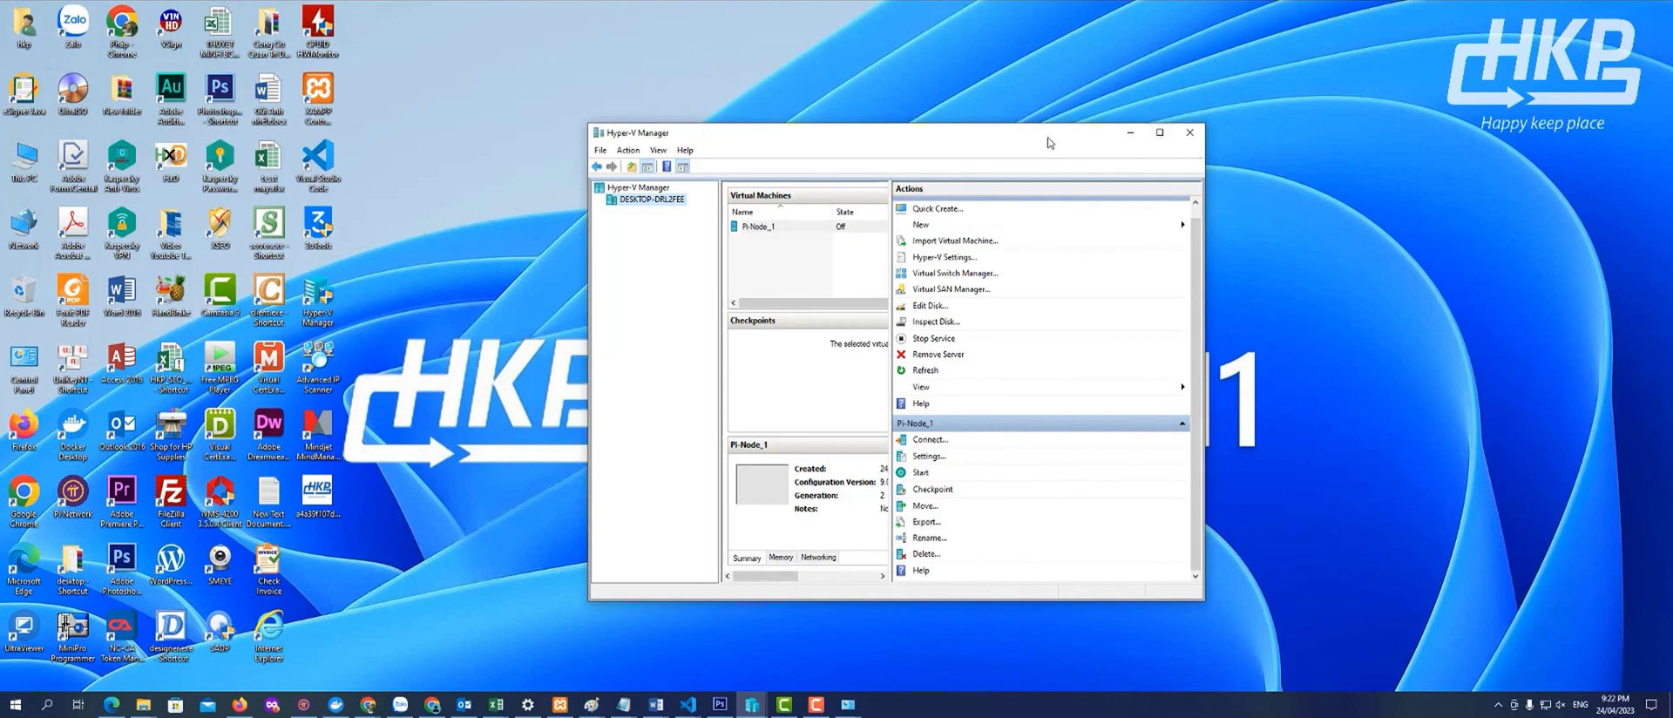
left_click_drag(1027, 140, 1120, 110)
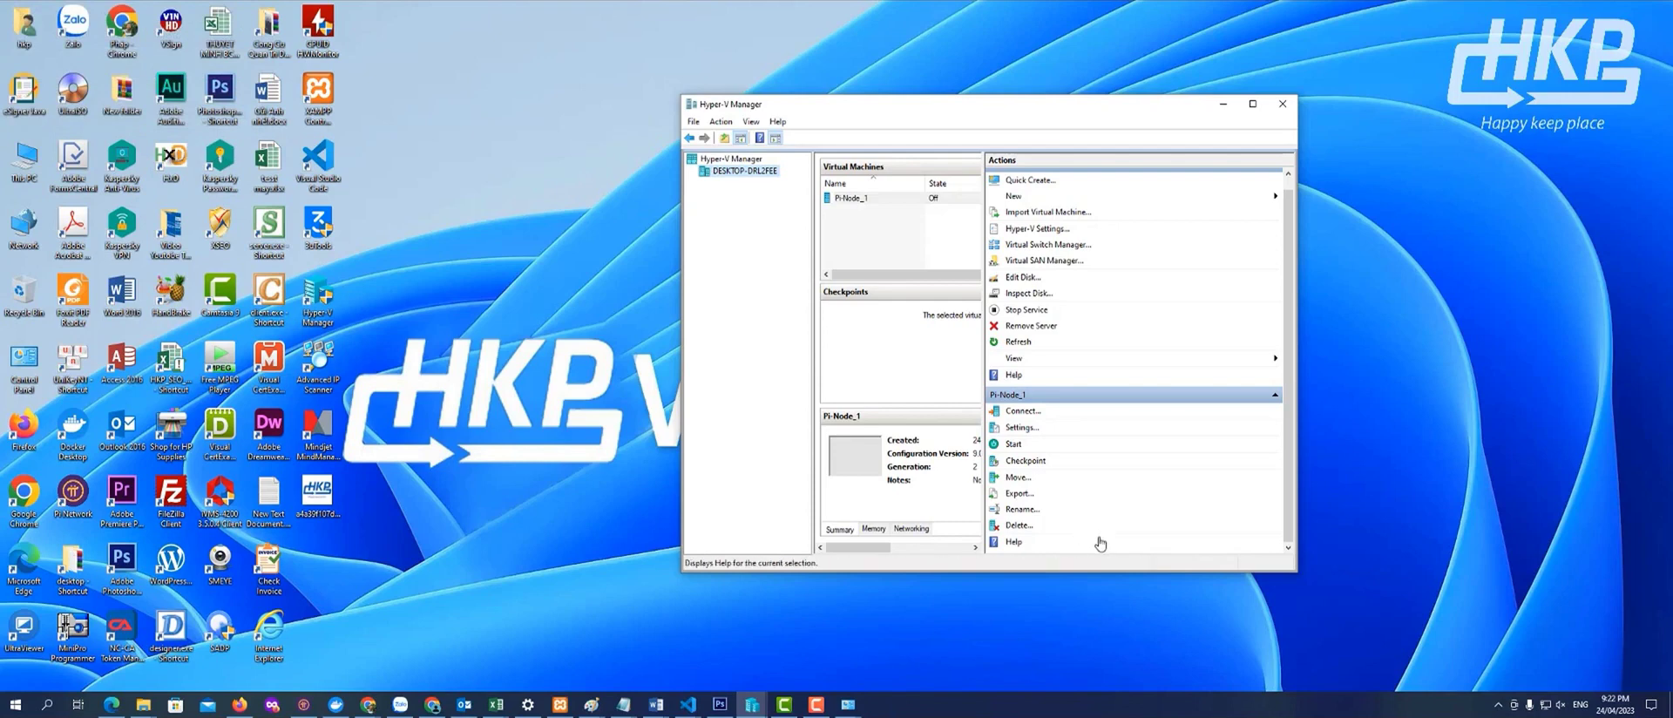
left_click(1012, 446)
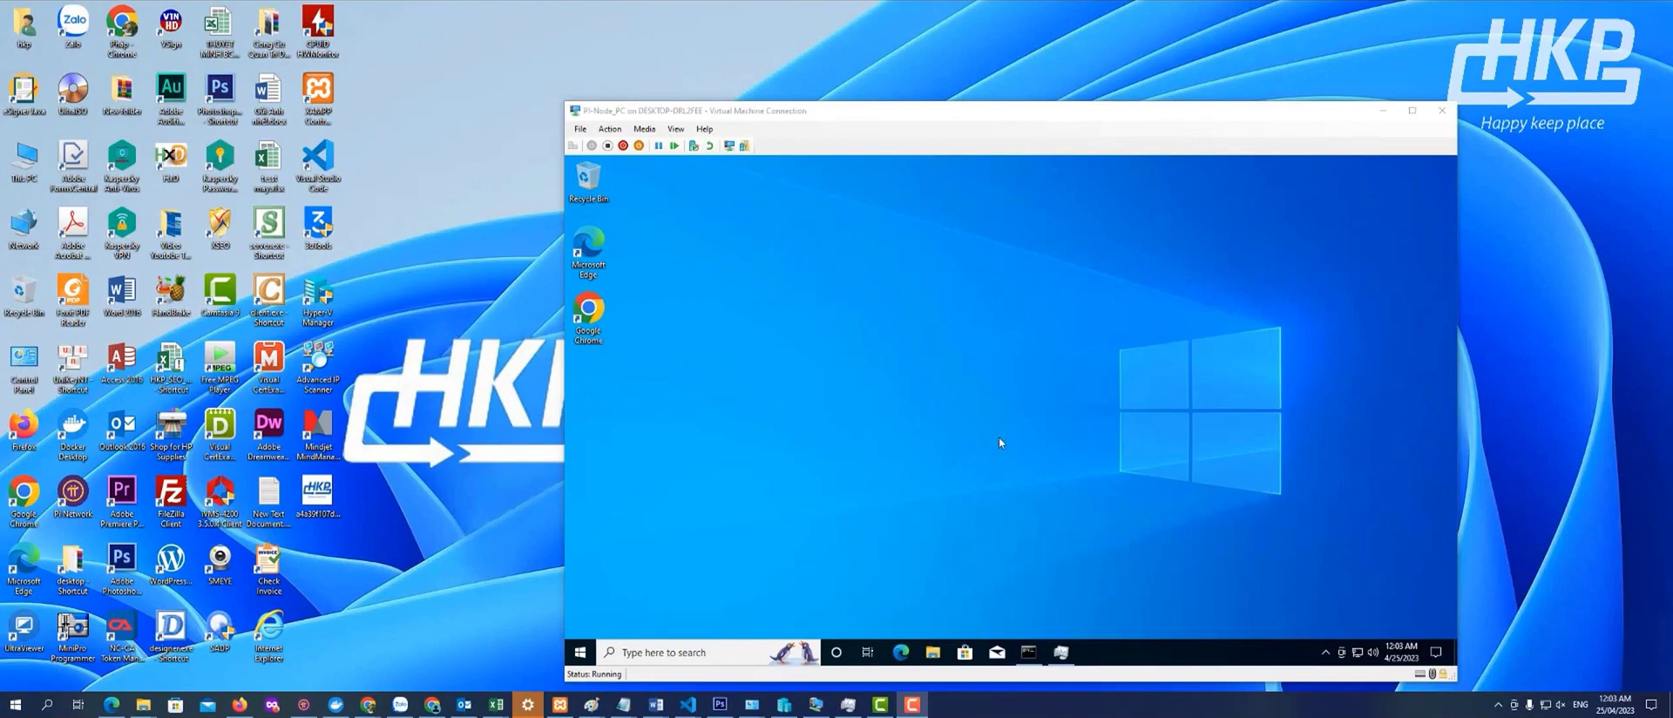
Refresh the desktop twice inside the running Windows 10 virtual machine
right_click(900, 355)
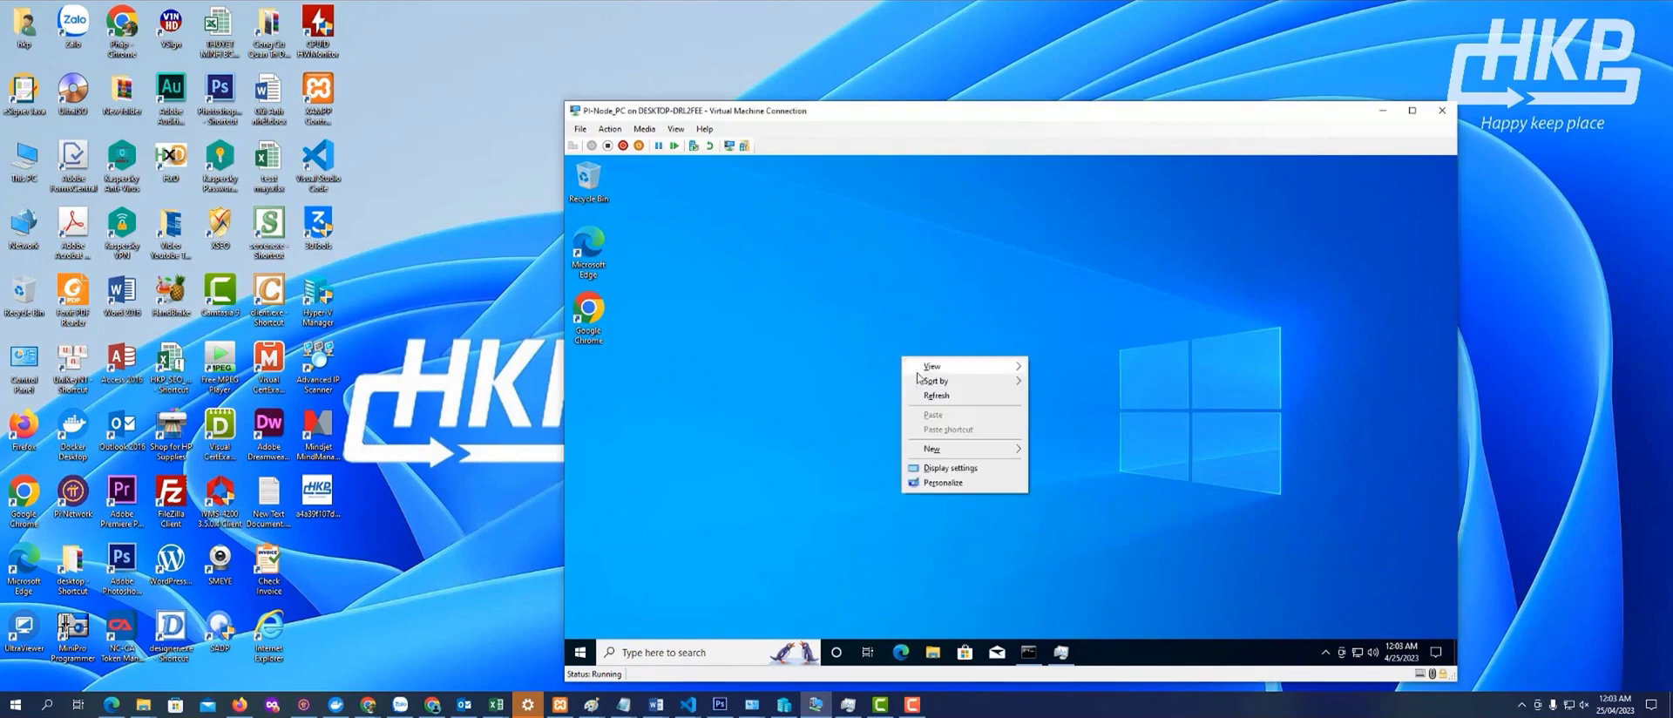
left_click(932, 396)
right_click(805, 219)
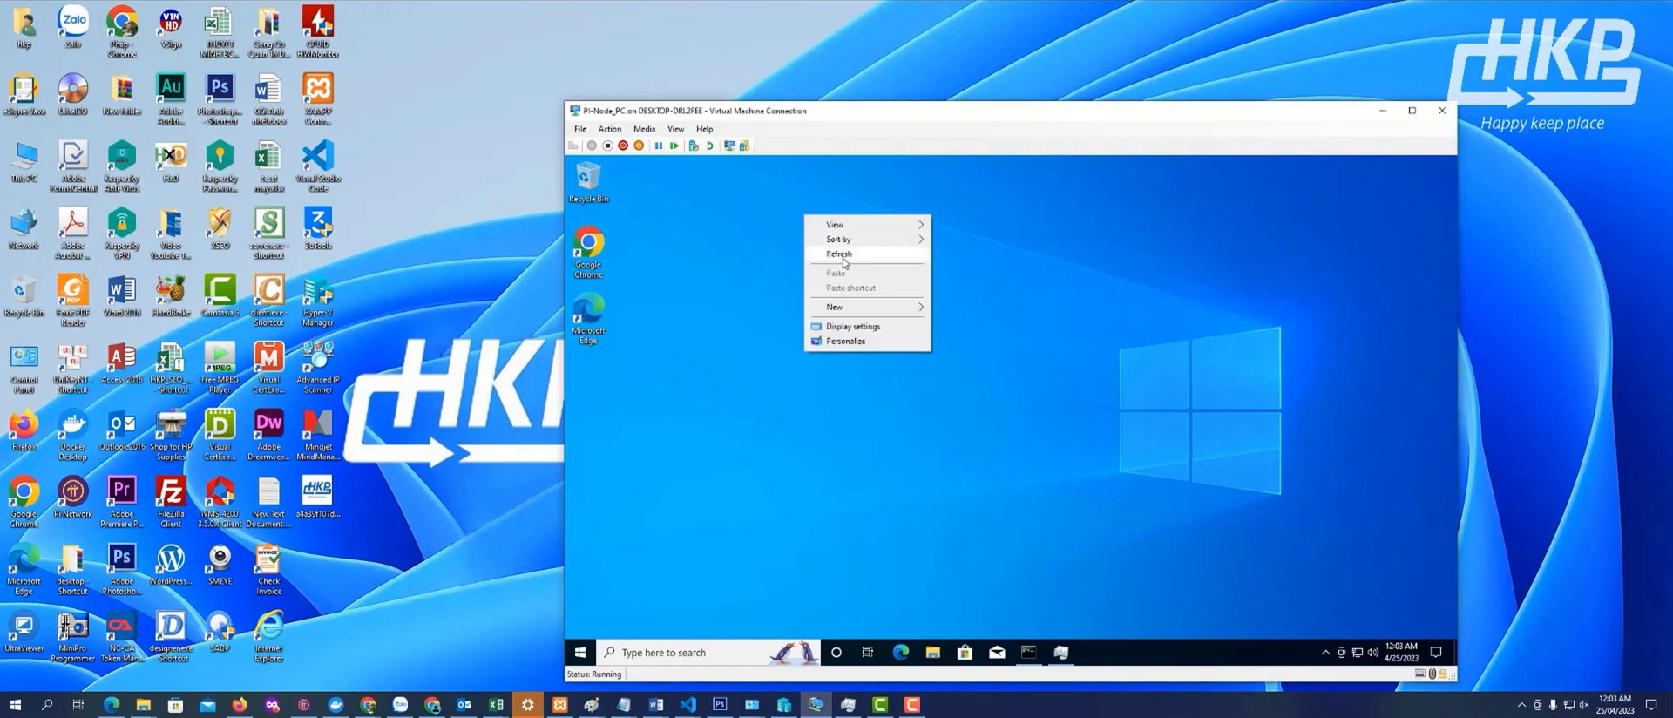
left_click(839, 254)
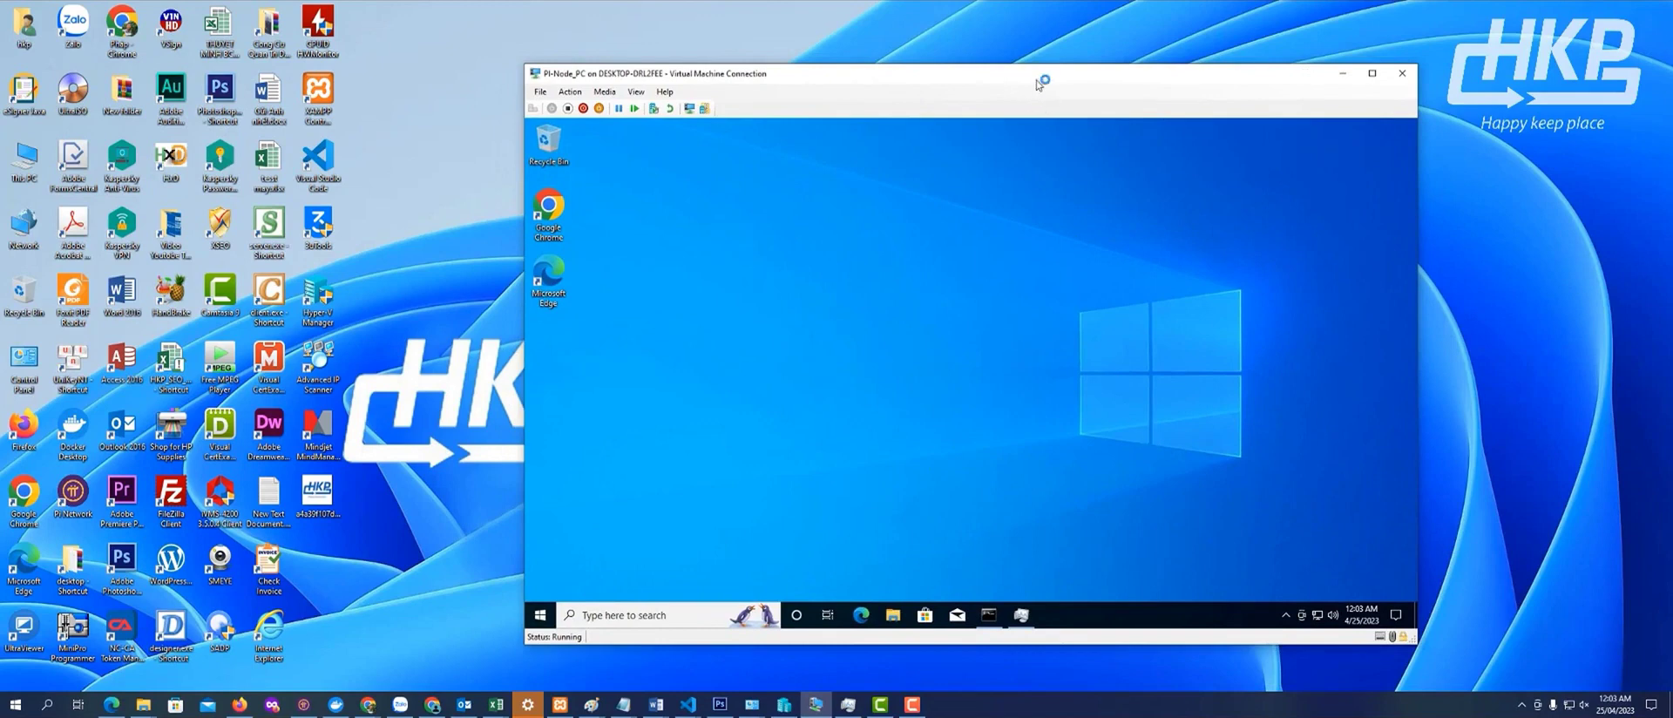
Move the virtual machine window aside, bring Hyper-V Manager to the front to check the machine, and minimize it
left_click_drag(1041, 79, 1167, 80)
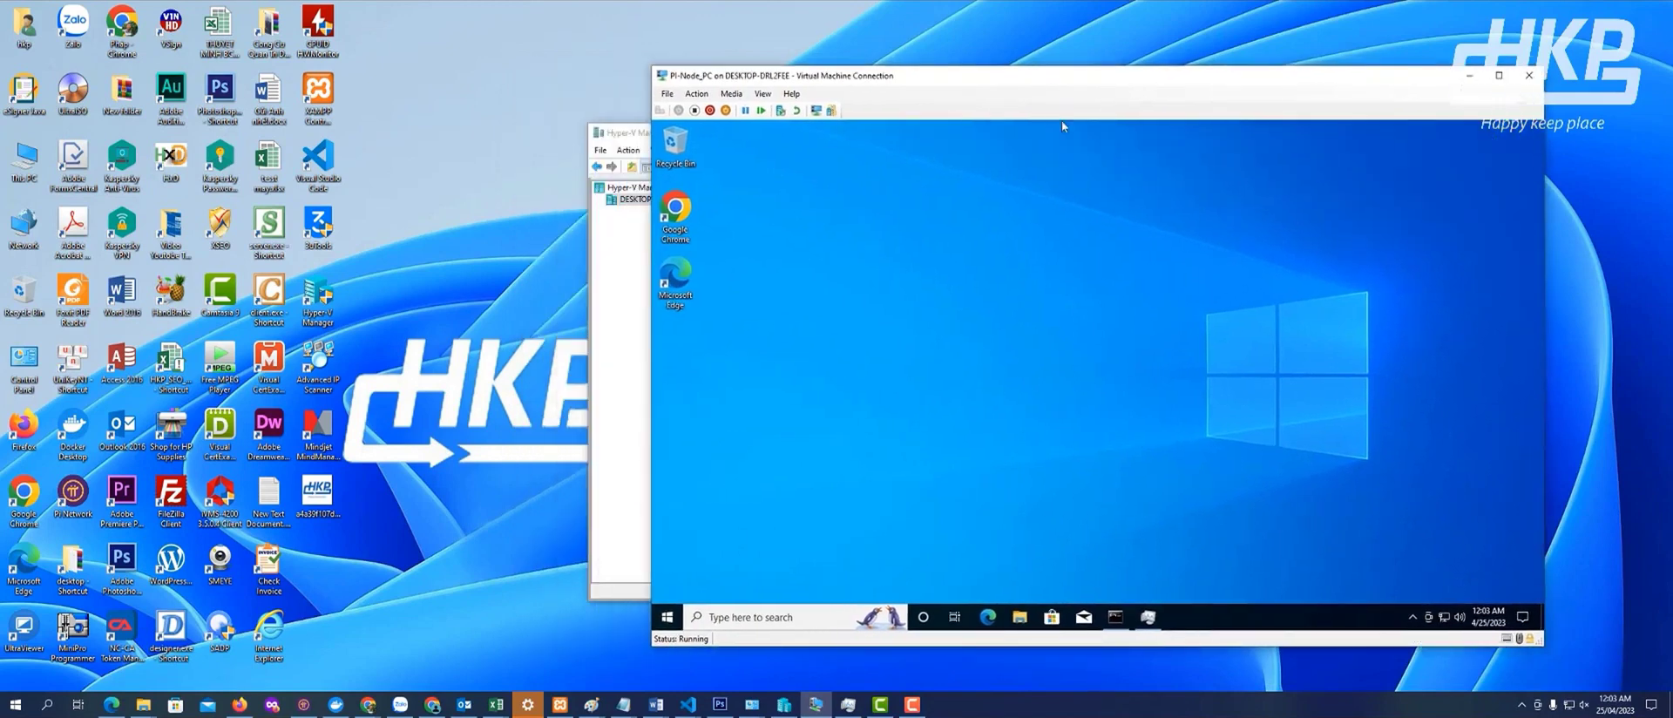
left_click(620, 144)
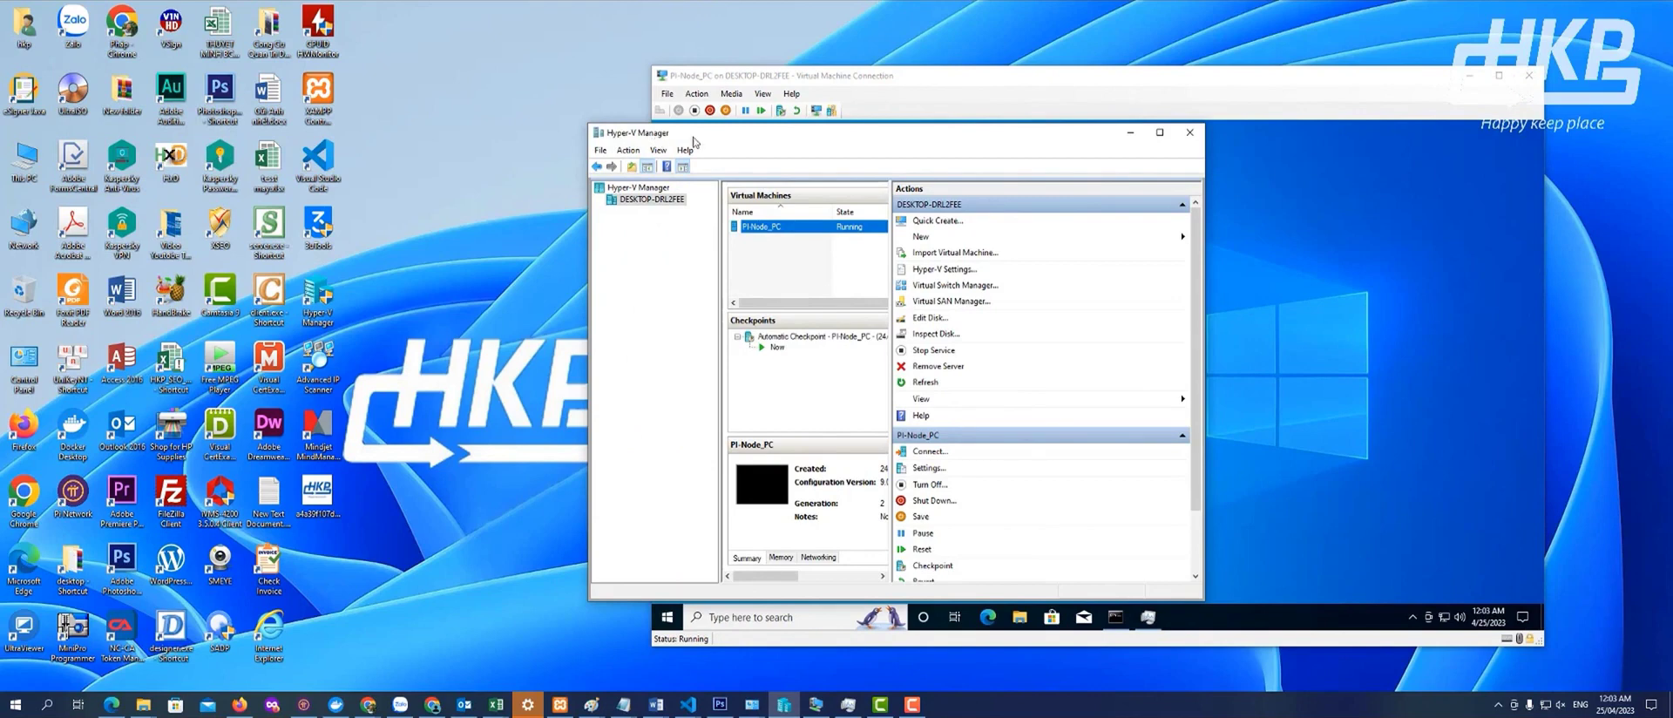
left_click(1129, 135)
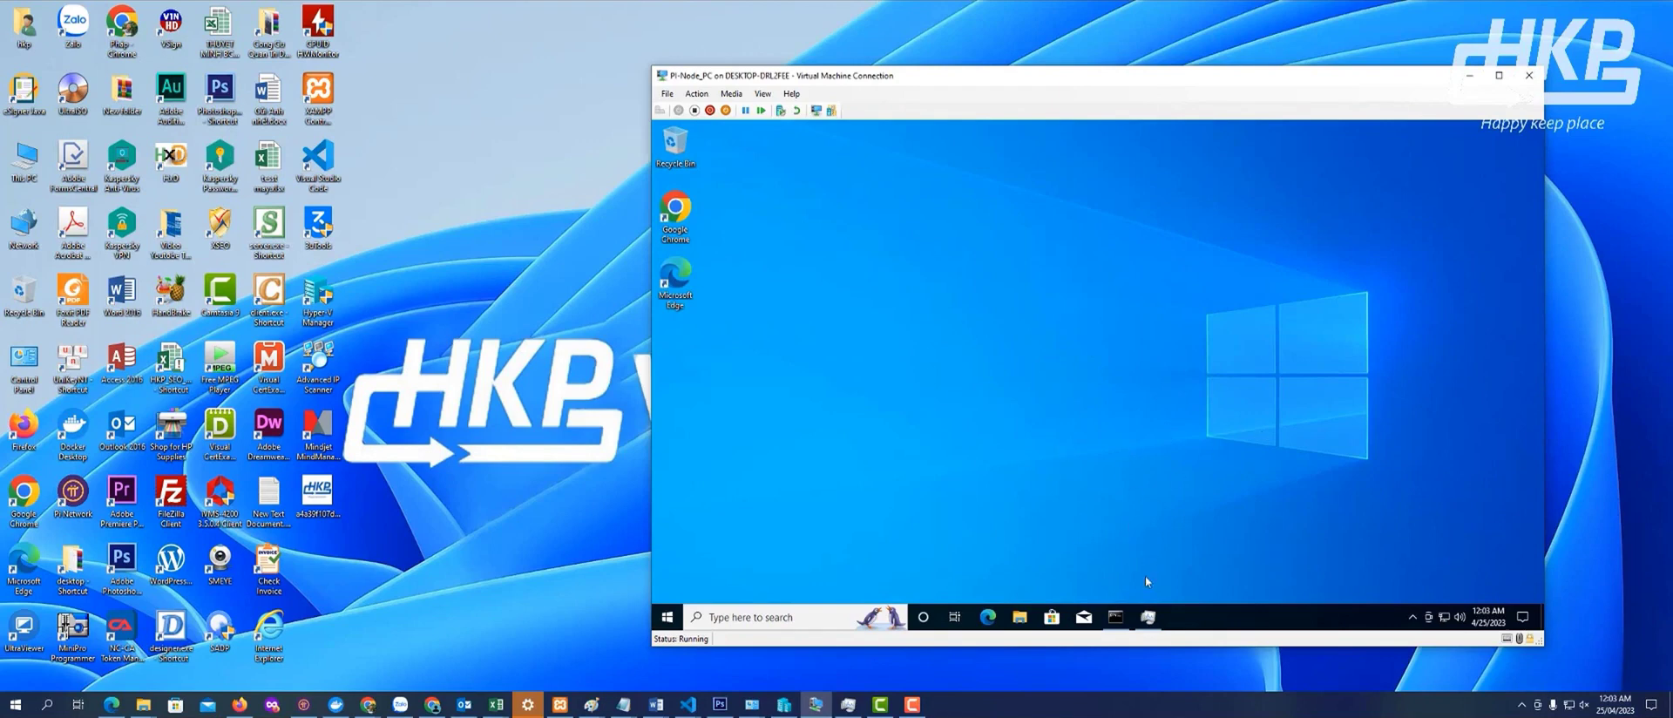
Test the virtual machine's internet connection by running ping google.com.vn -t in Command Prompt, and close the console
left_click(1116, 617)
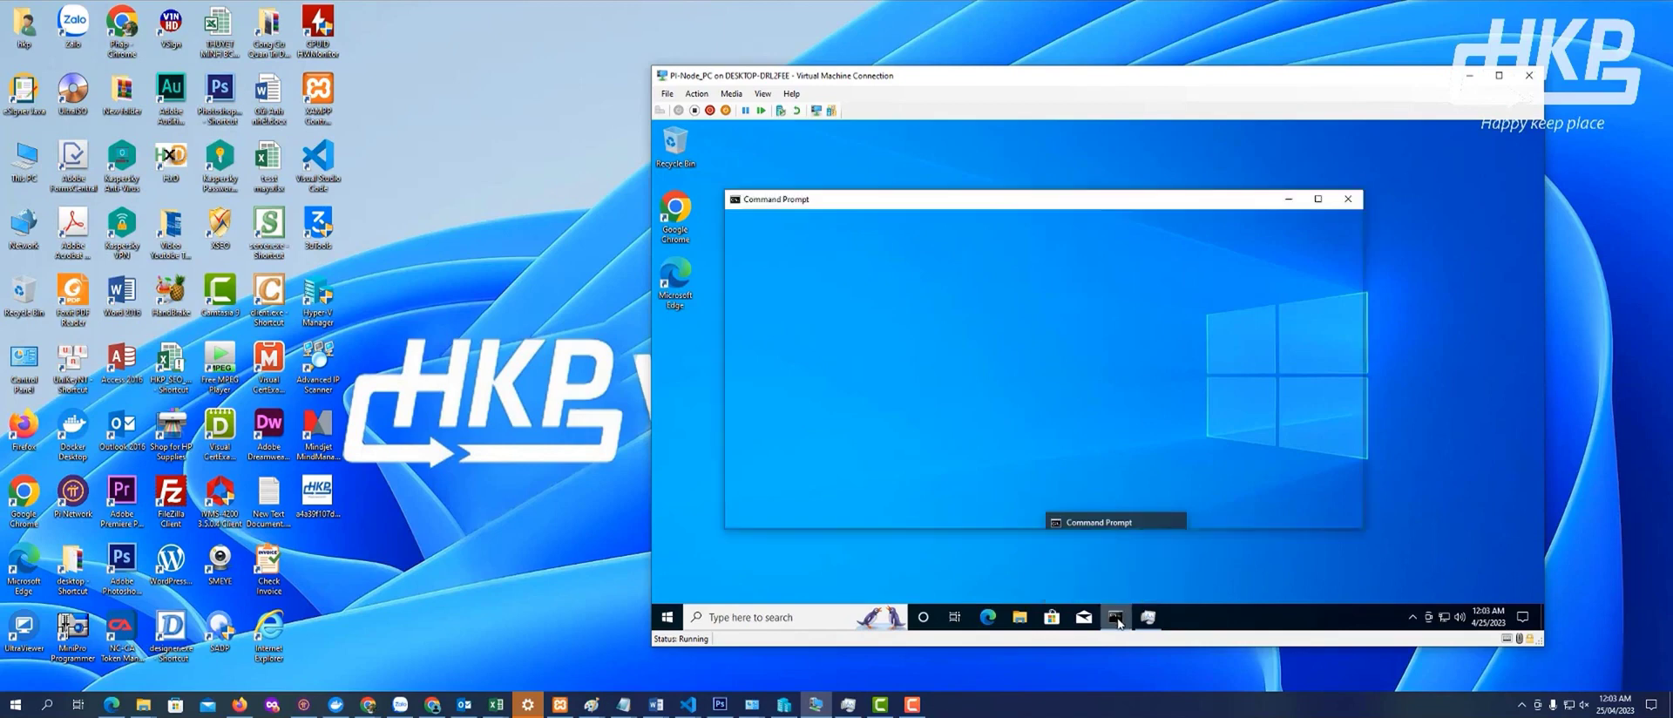
key("Up")
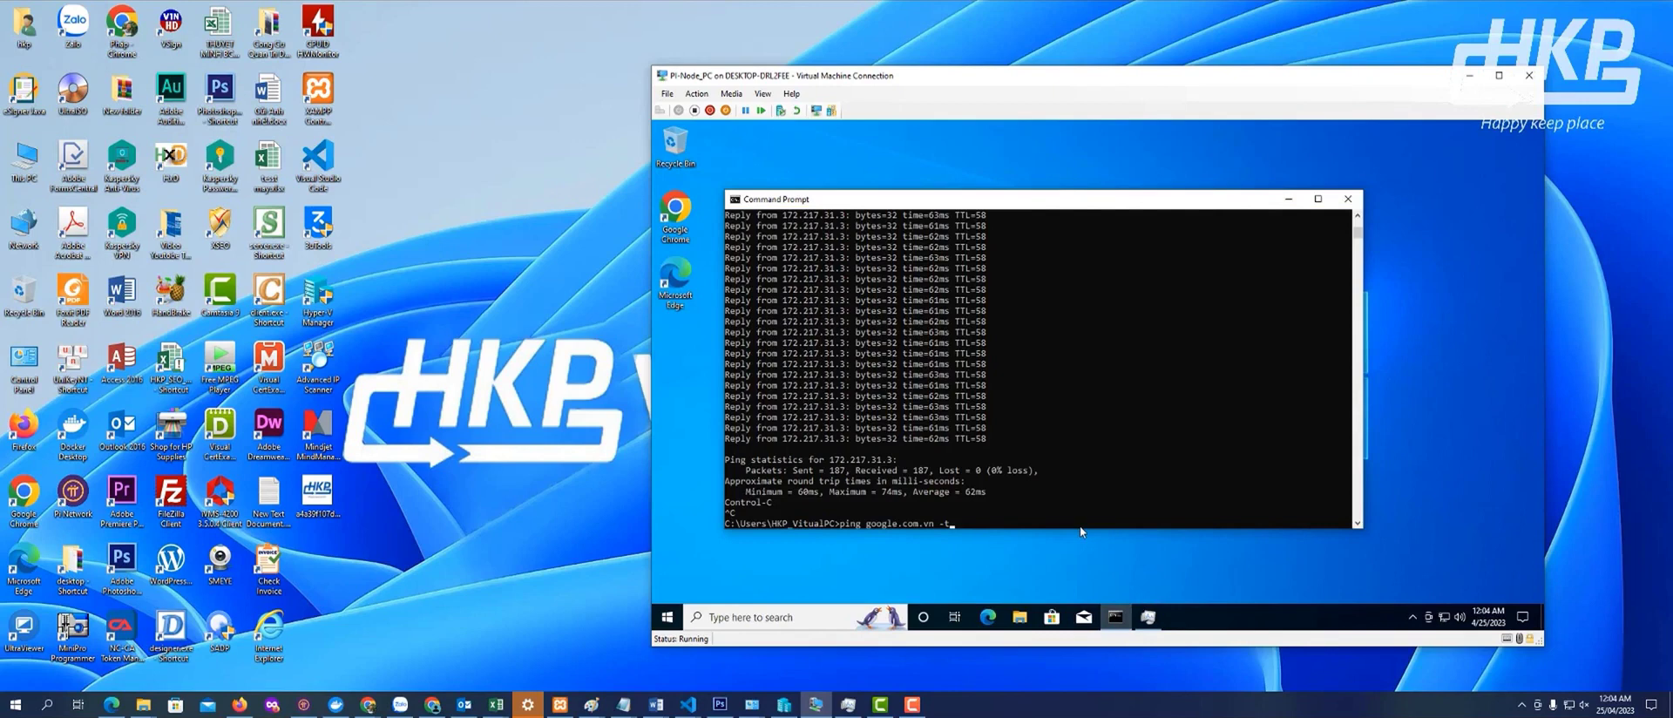
key("Return")
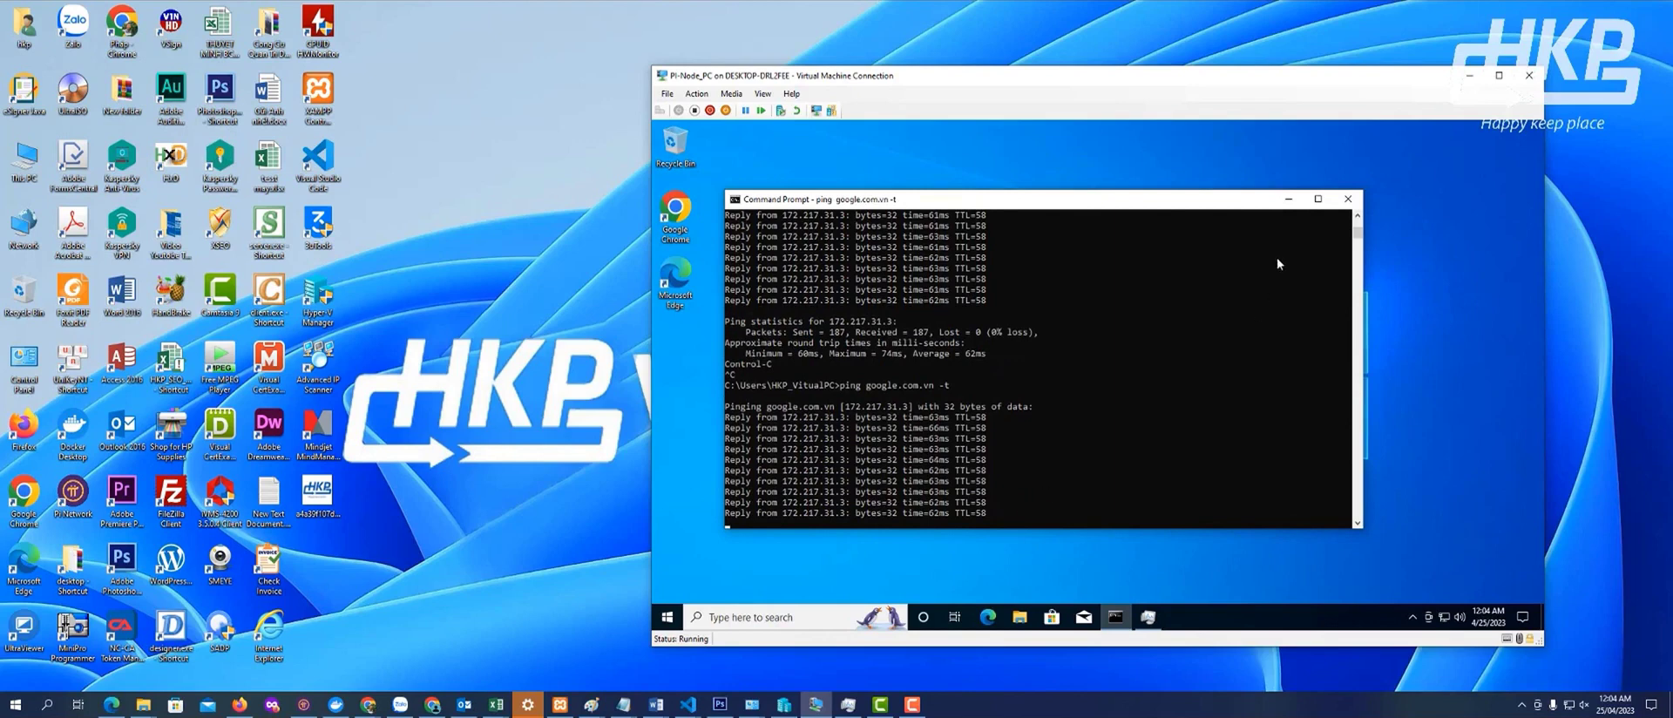
left_click(1347, 200)
Open hkp.vn in Google Chrome inside the virtual machine and look through its home page
double_click(674, 214)
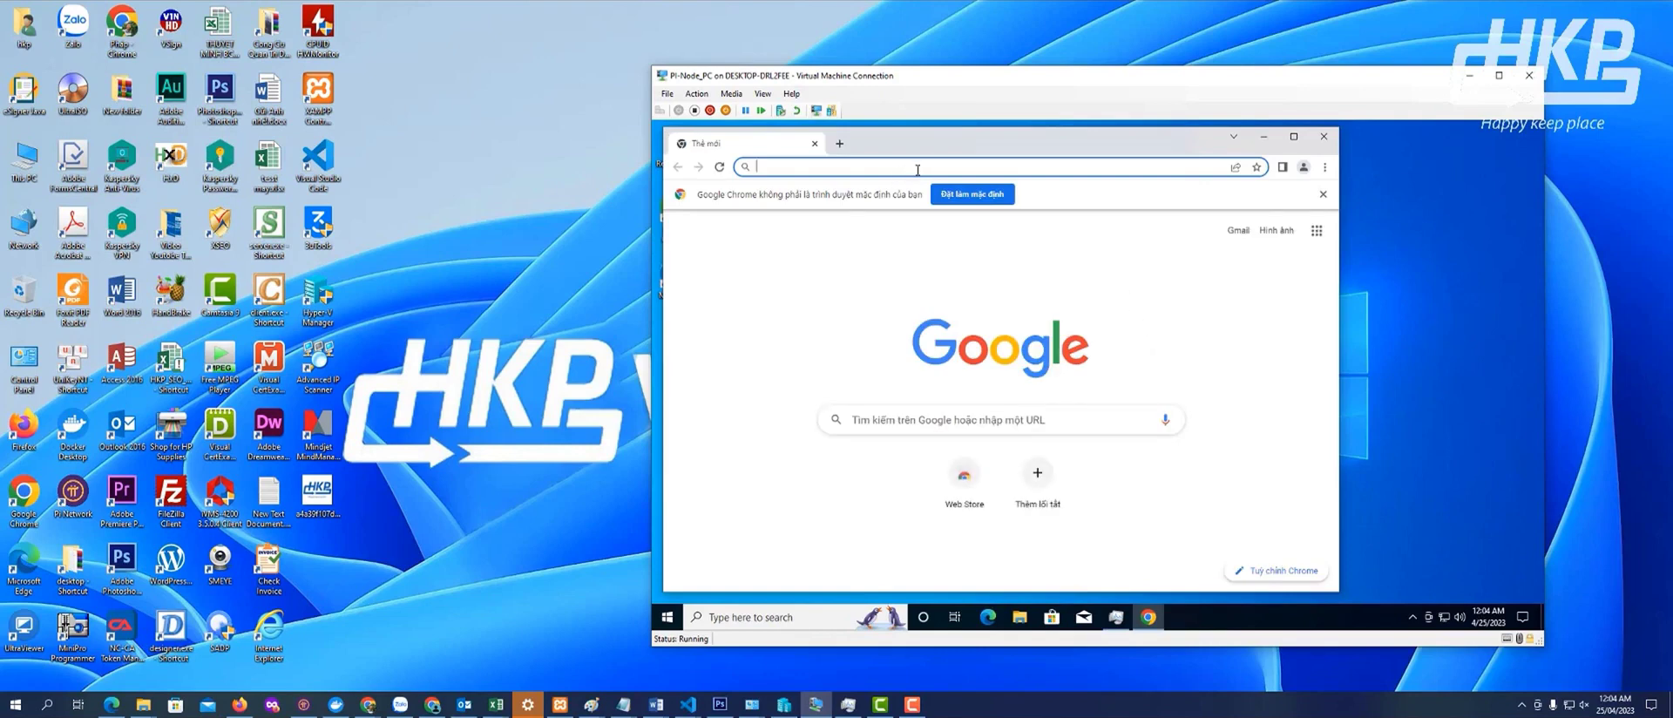
type("hkp.vn")
key("Return")
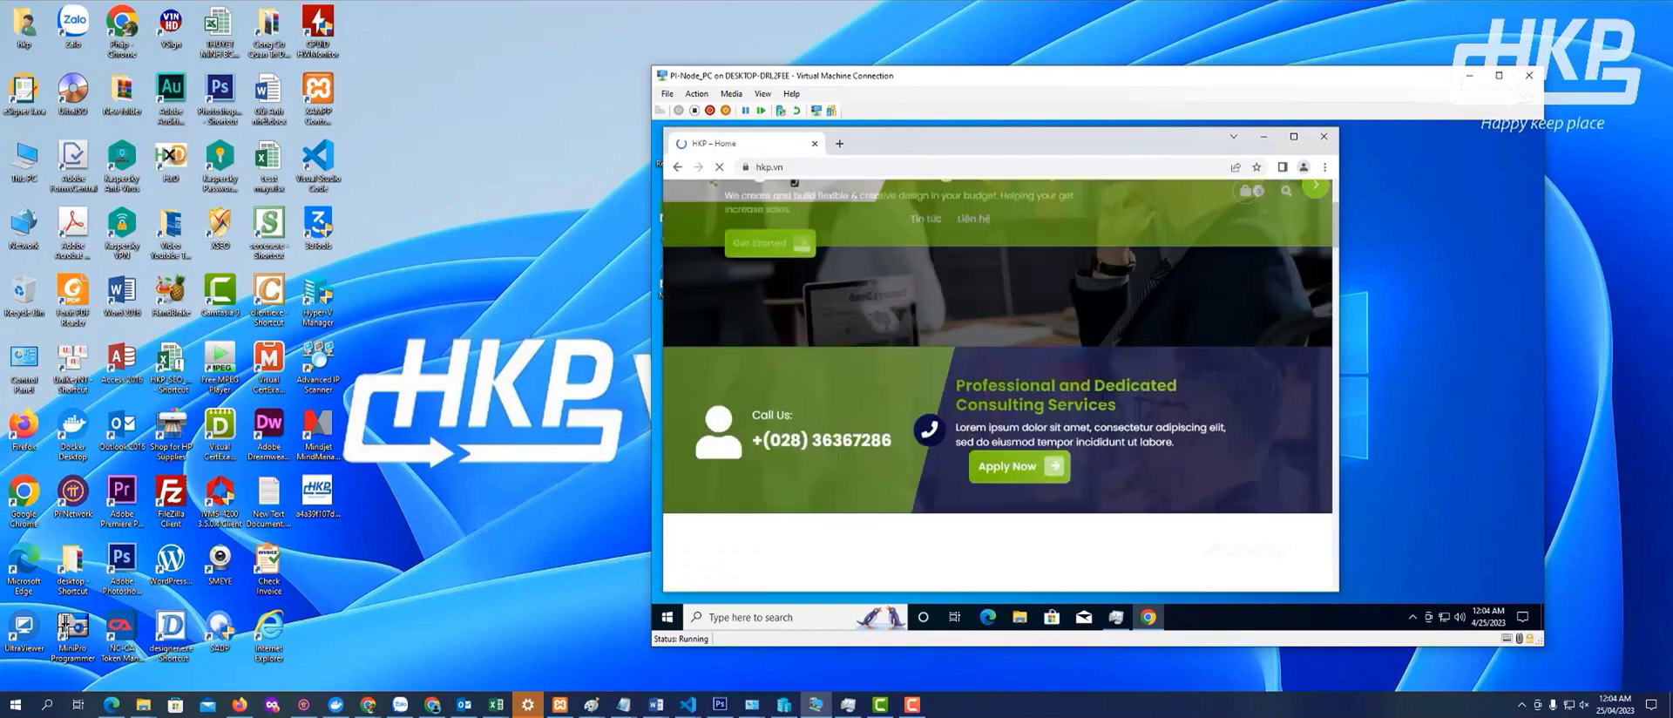
scroll(1120, 395, "down", 5)
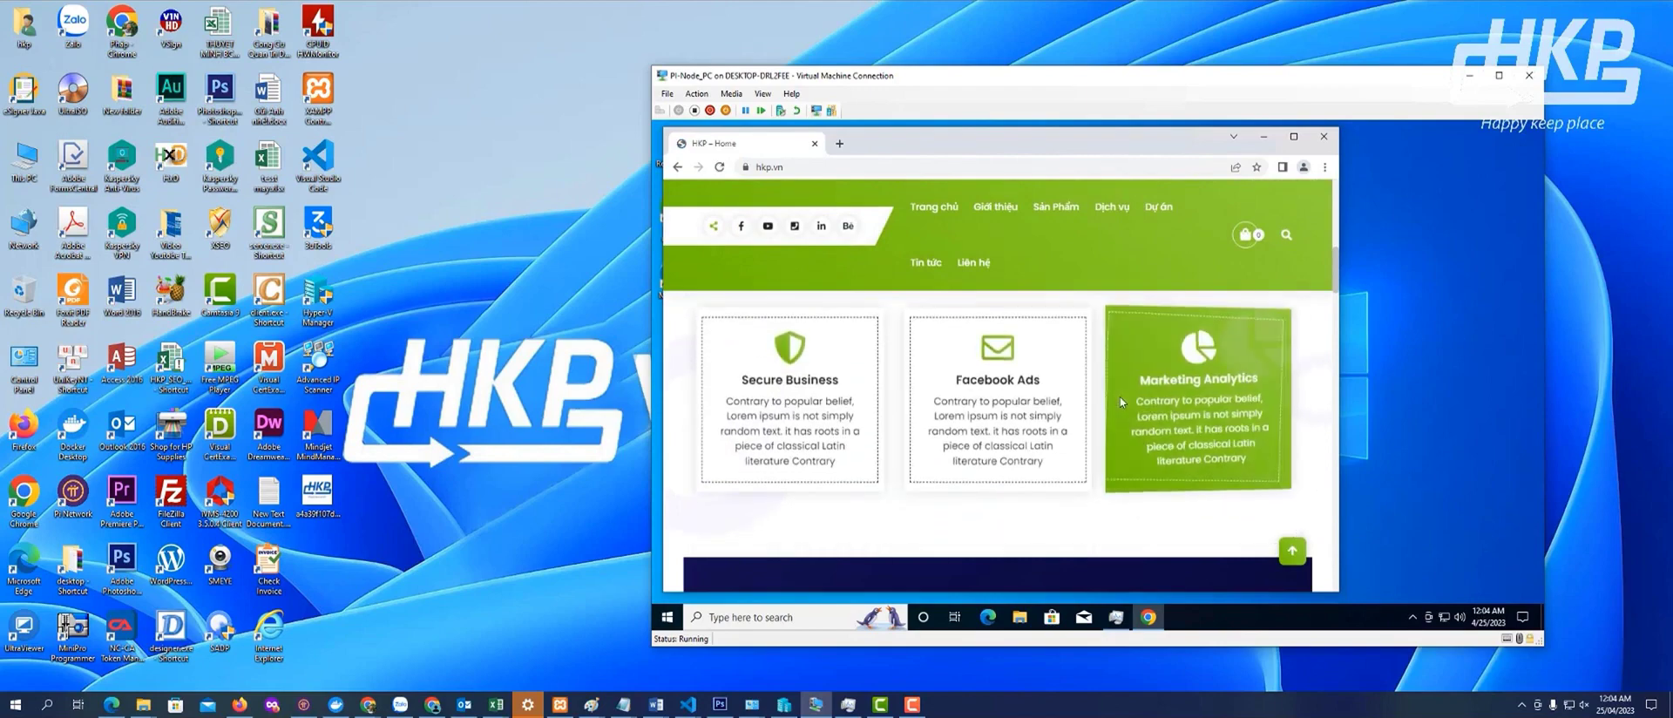
scroll(1120, 396, "down", 3)
scroll(1047, 461, "up", 2)
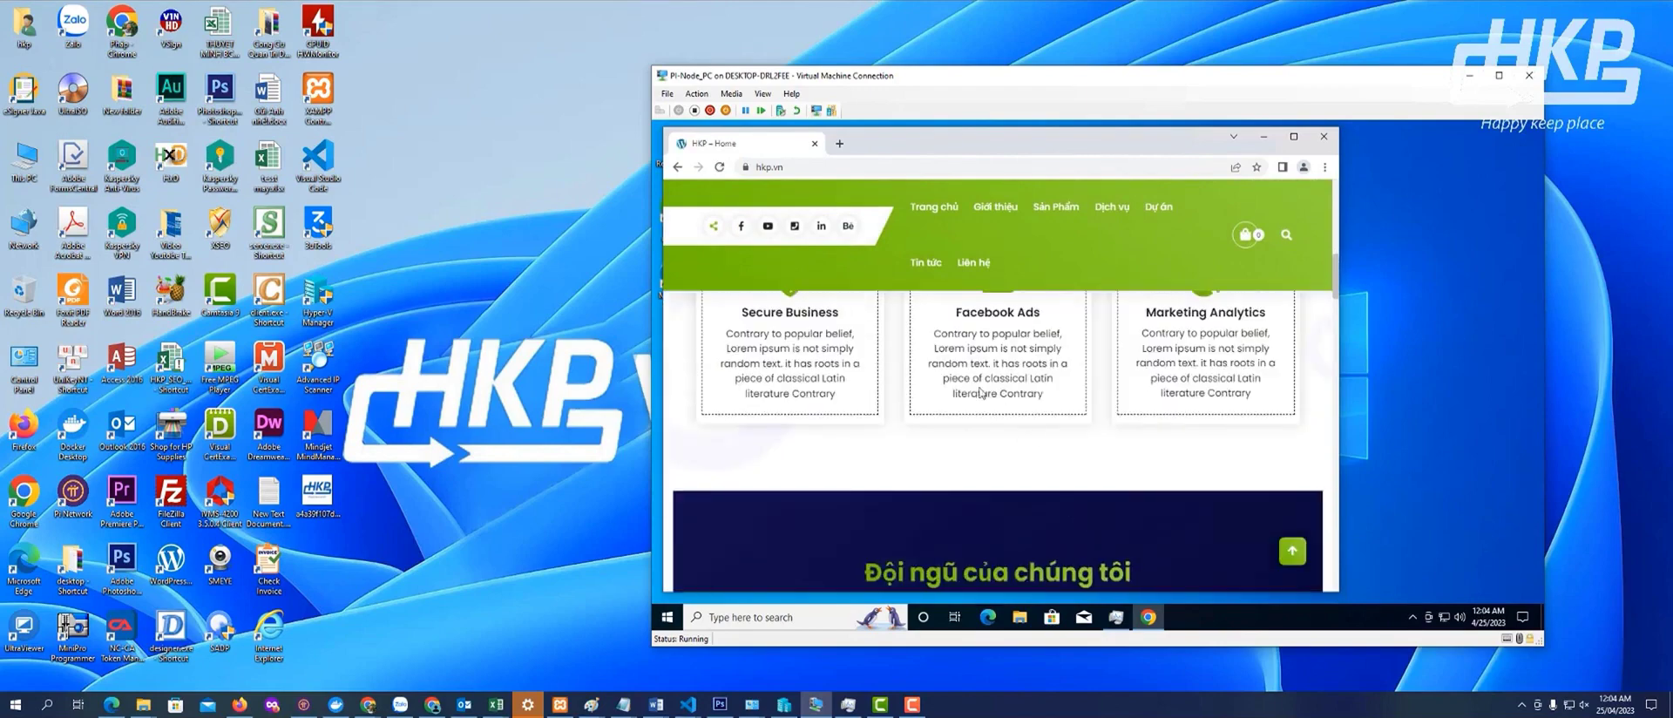
Look through the rest of the hkp.vn home page inside the virtual machine and close Chrome
scroll(979, 393, "up", 3)
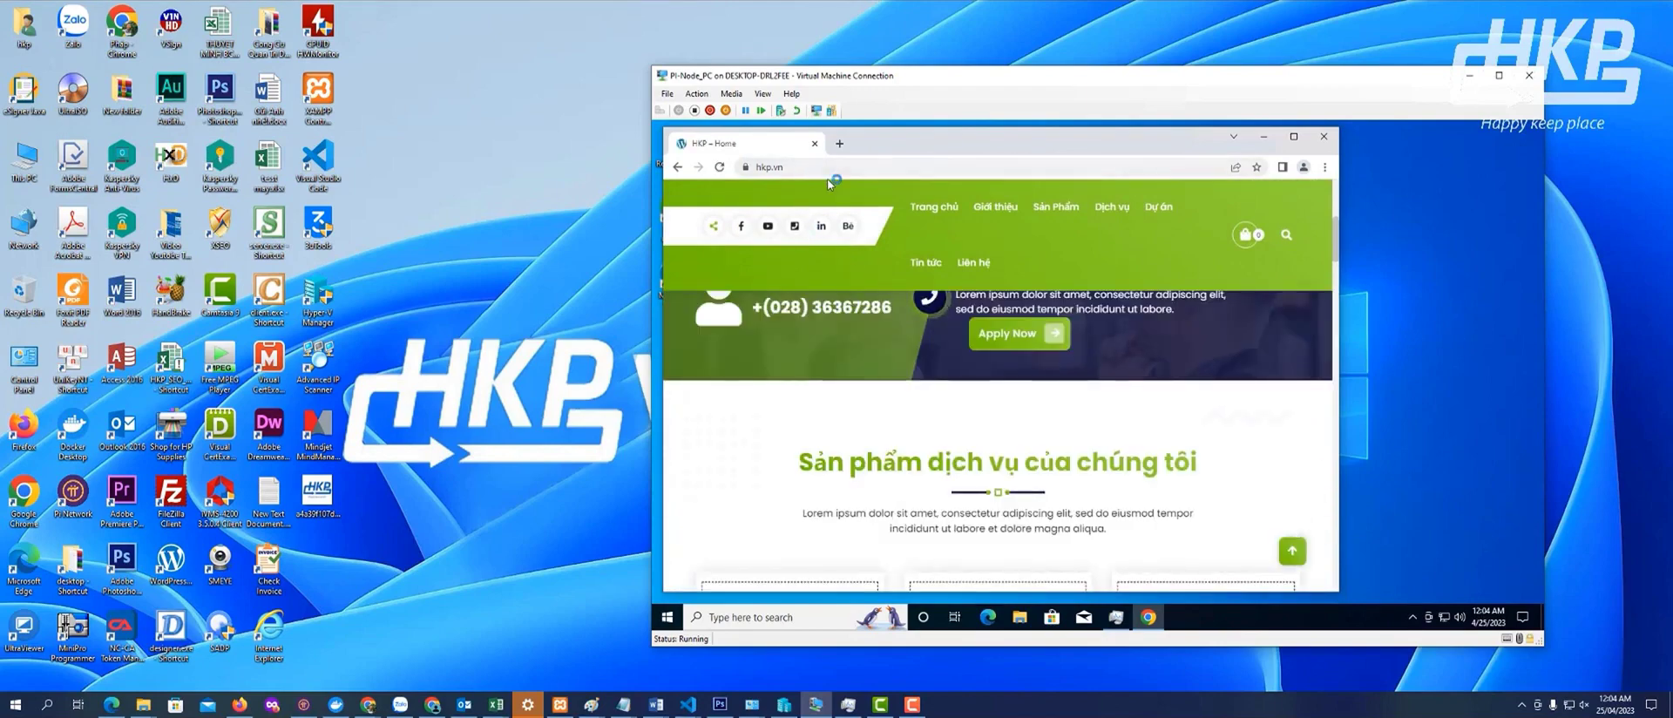
scroll(967, 531, "down", 3)
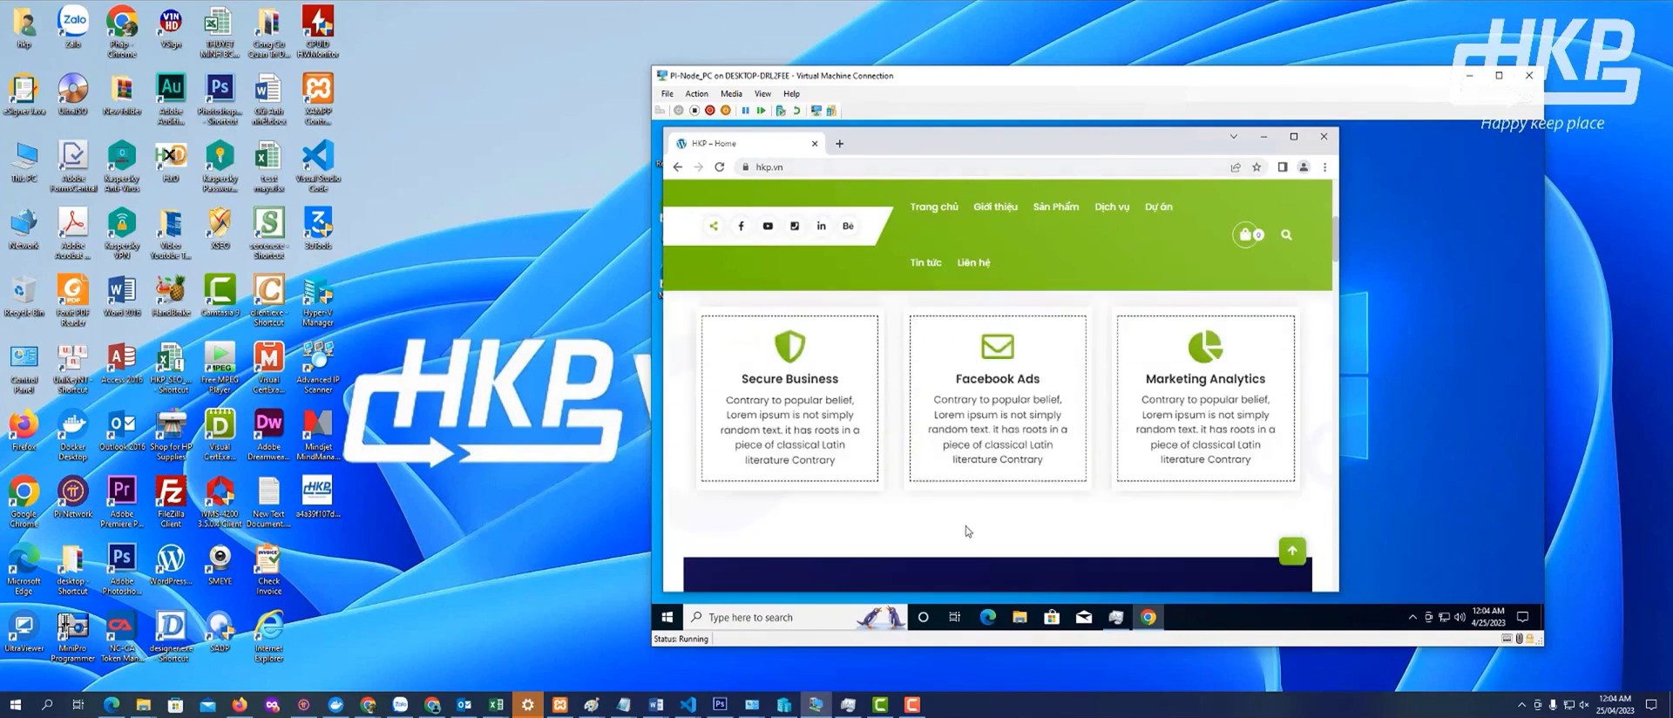
scroll(976, 527, "down", 6)
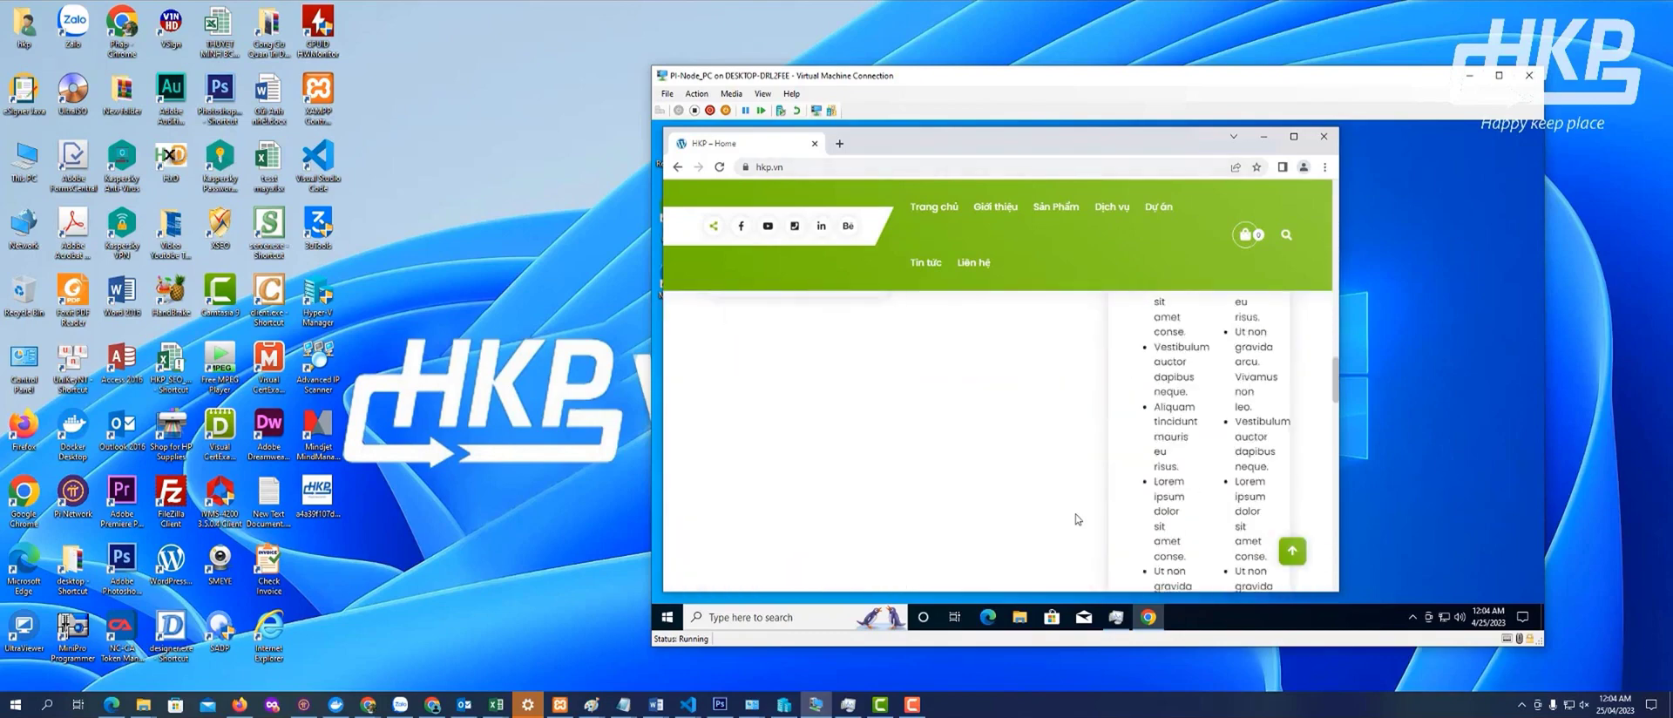
scroll(1076, 519, "down", 6)
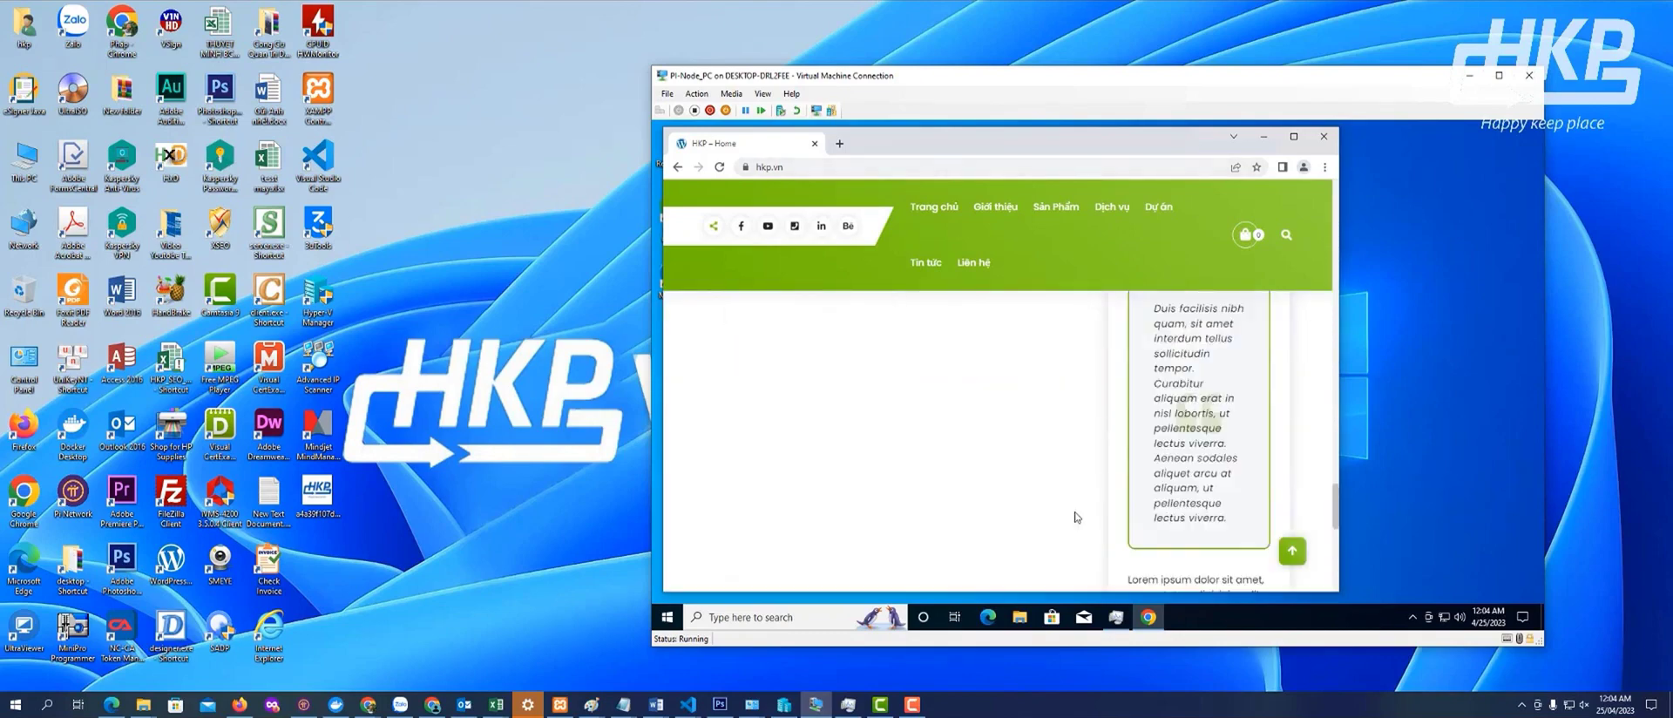
scroll(1077, 518, "up", 10)
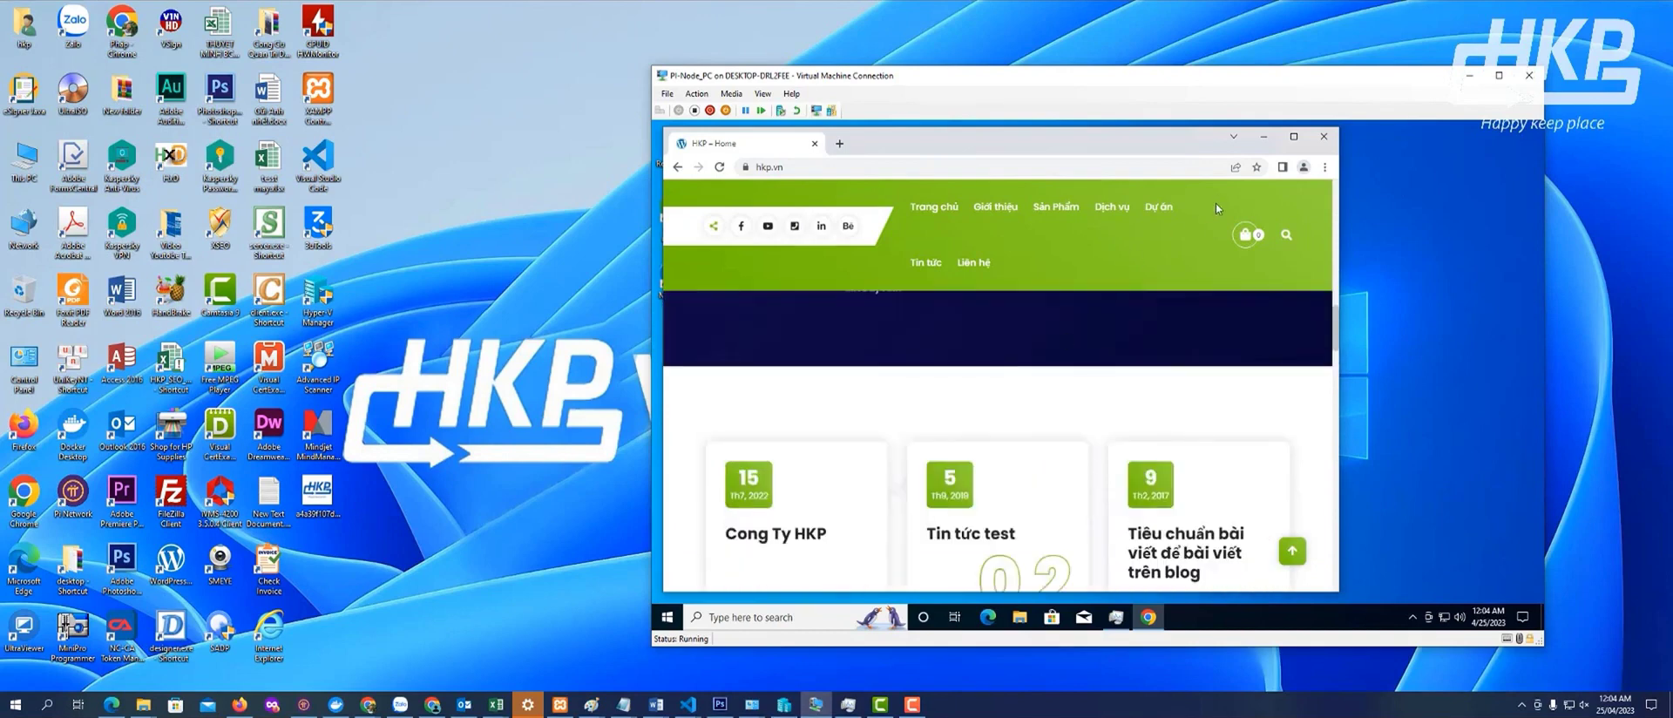
left_click(1323, 137)
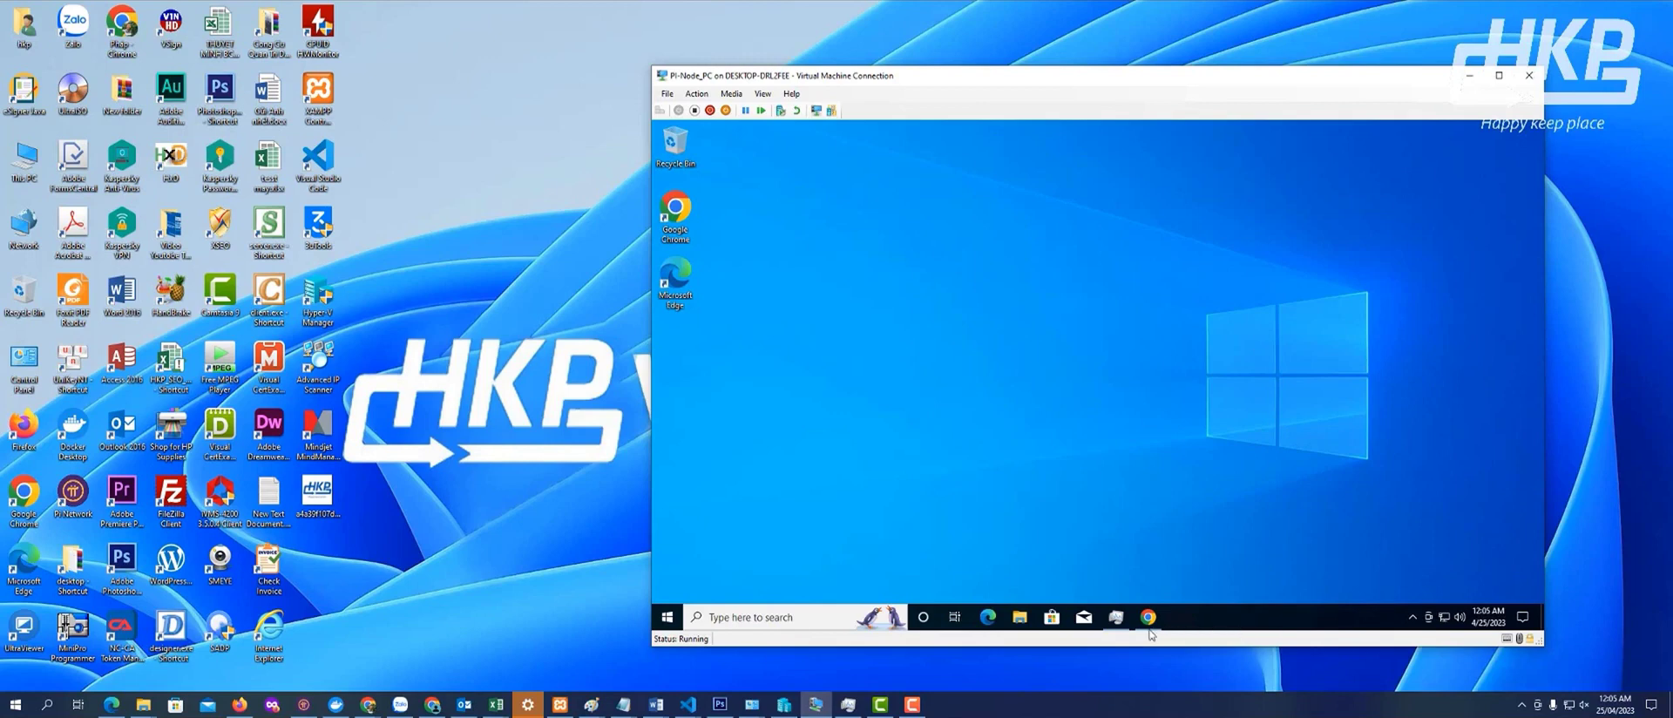
Check the virtual machine's CPU performance in Task Manager, close and reopen it to view Performance again, and close it
left_click(1117, 618)
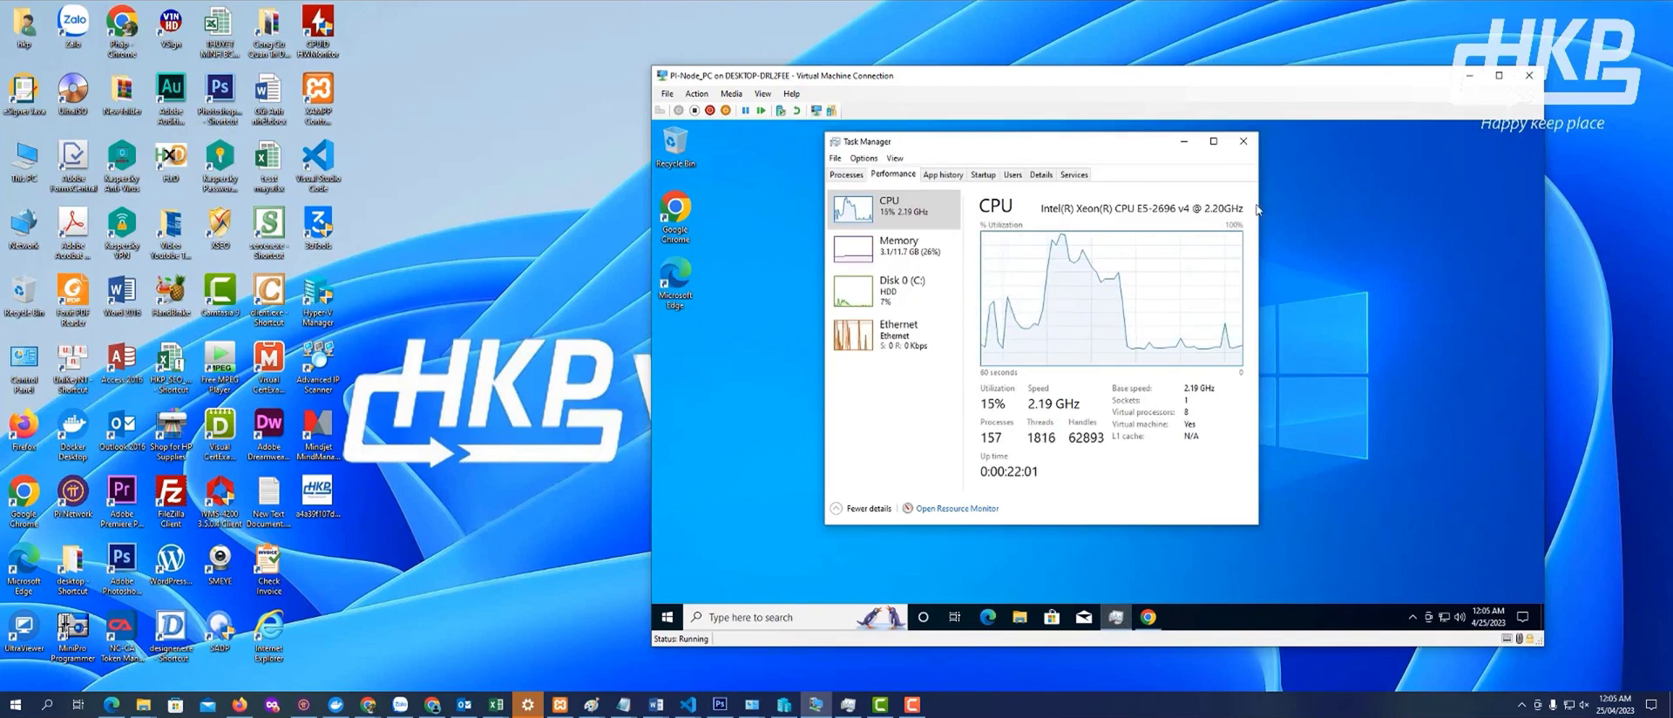
left_click(1243, 144)
right_click(1239, 613)
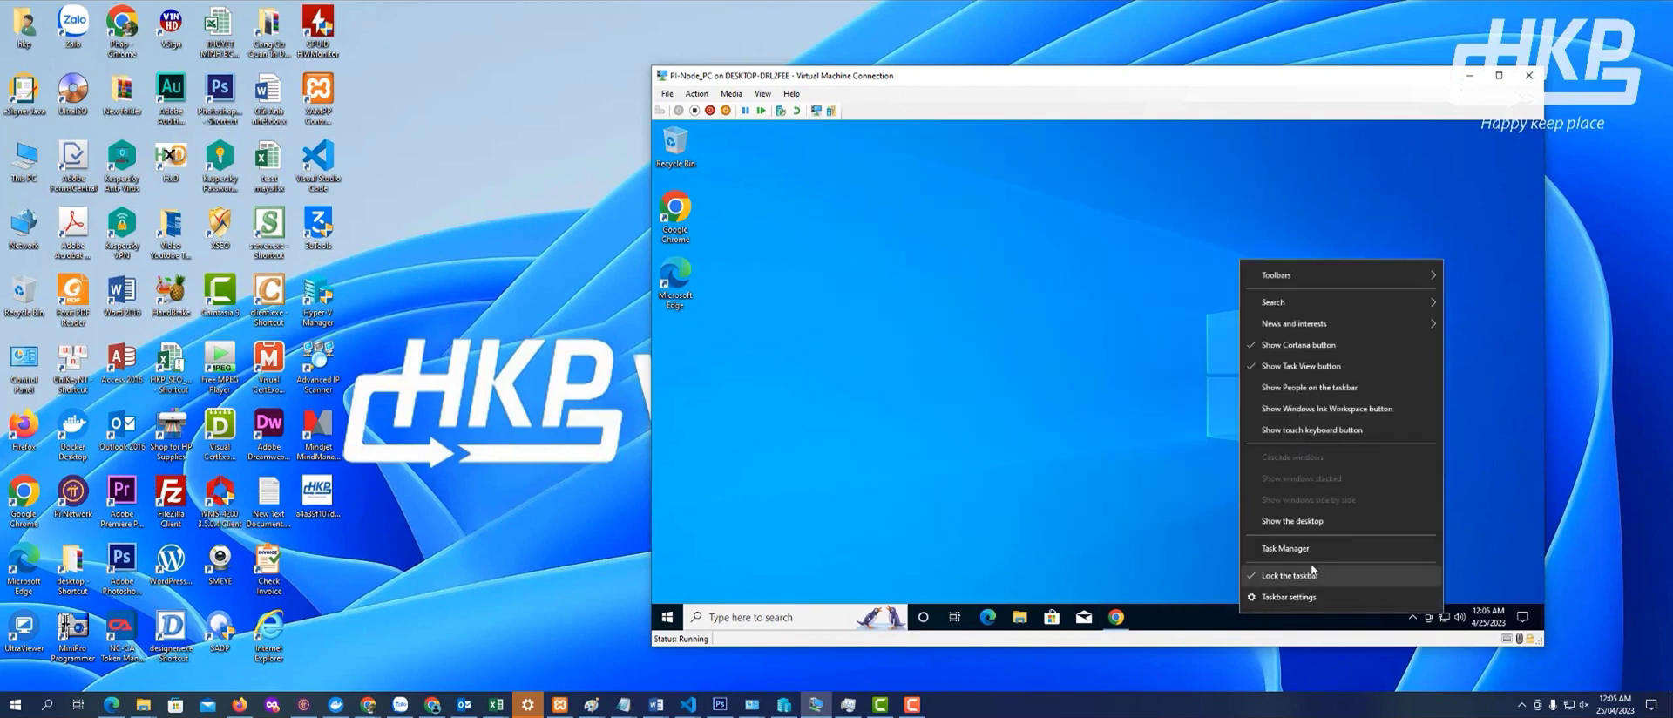
right_click(1198, 622)
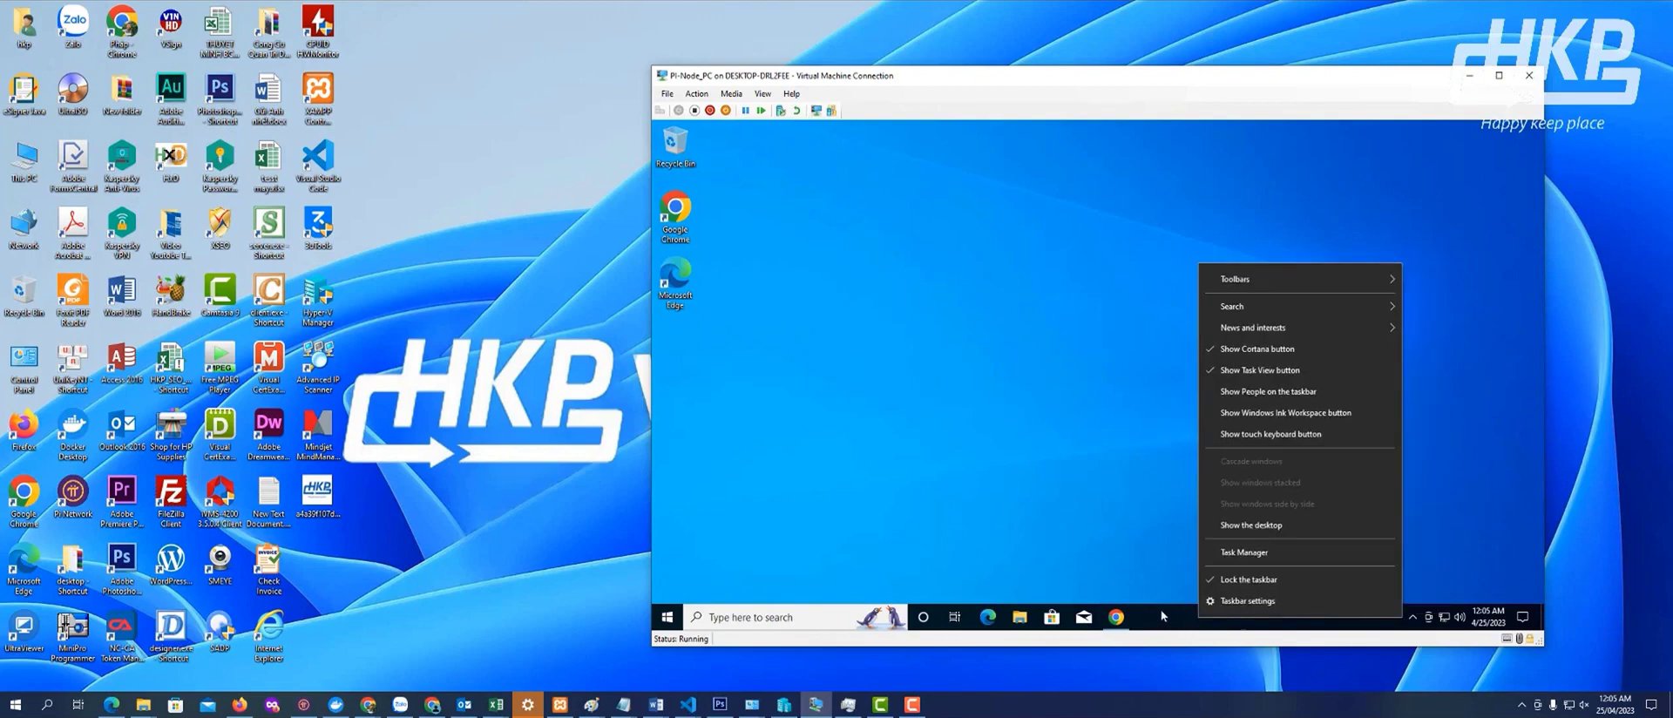
left_click(1248, 554)
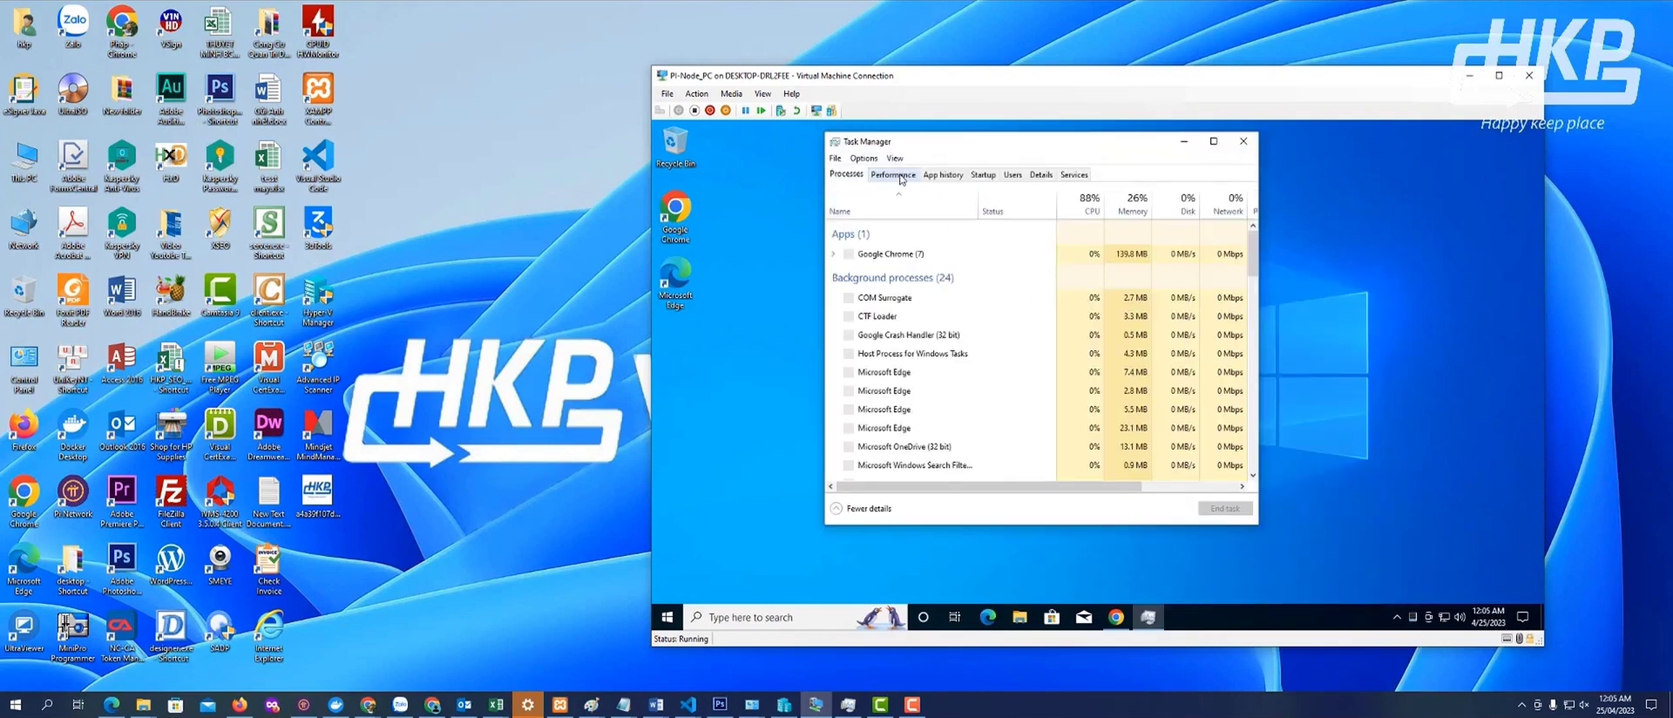
left_click(901, 177)
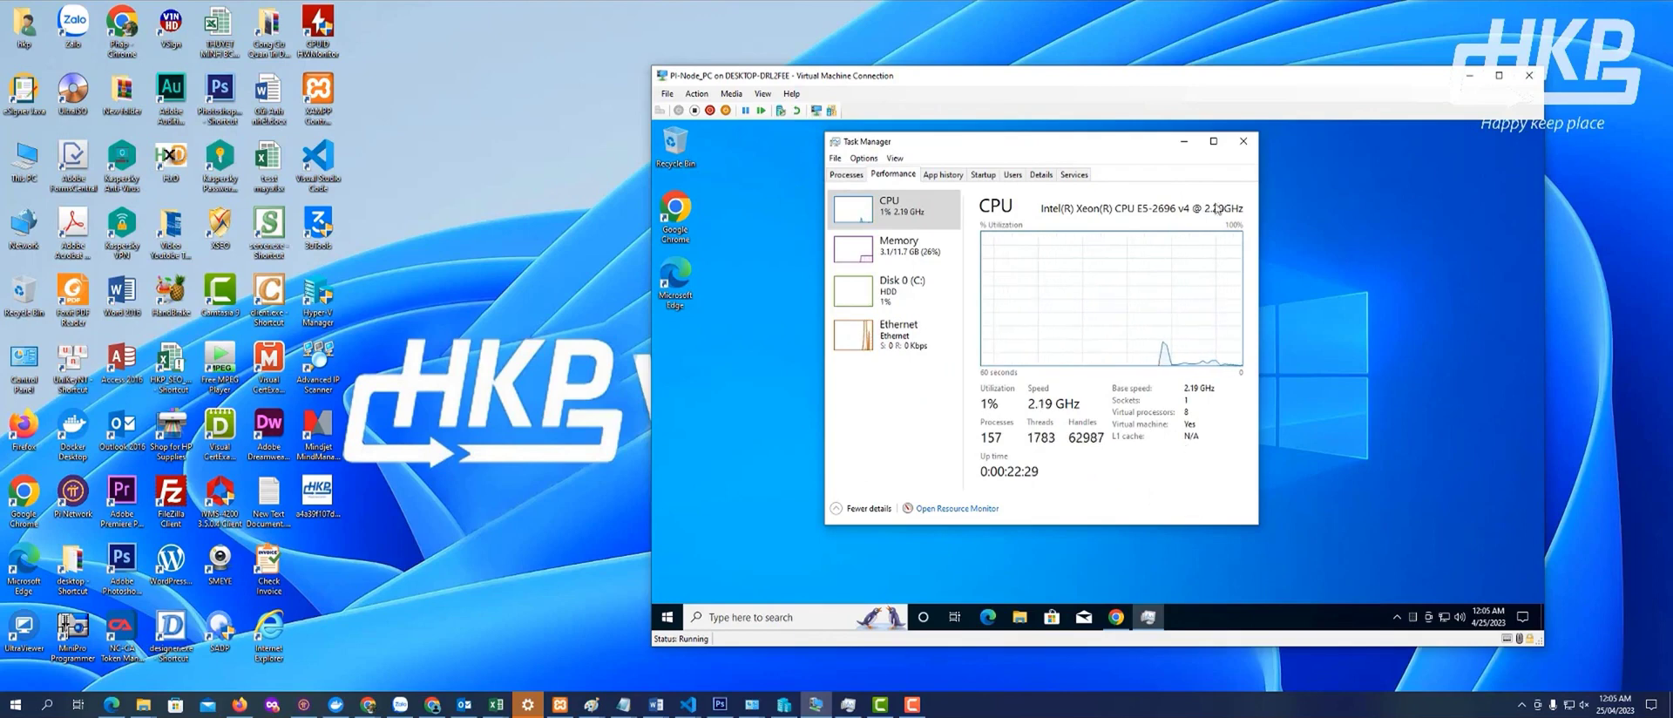
left_click(1243, 143)
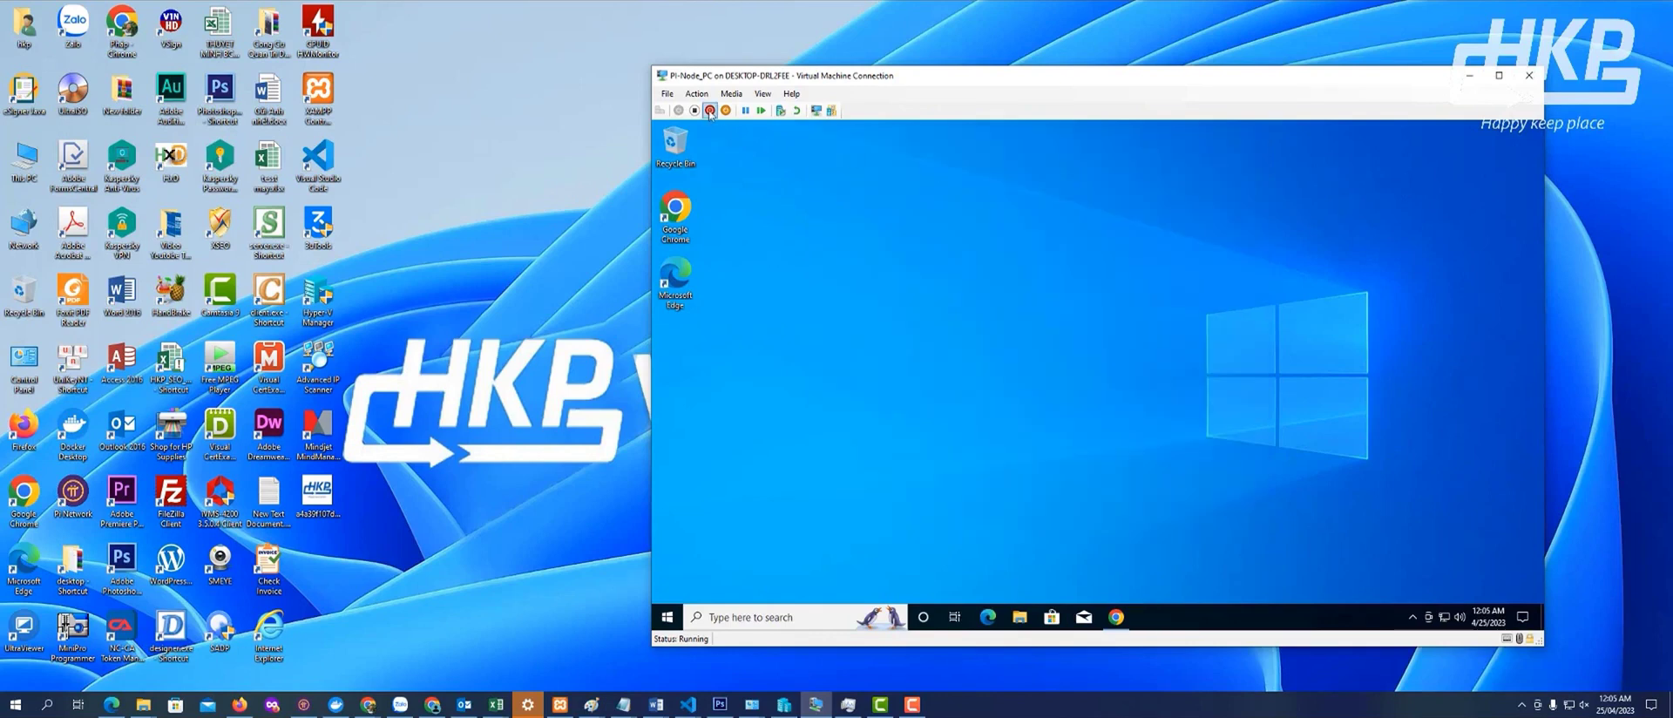
Shut down Windows 10 inside the PI-Node_PC virtual machine
left_click(668, 619)
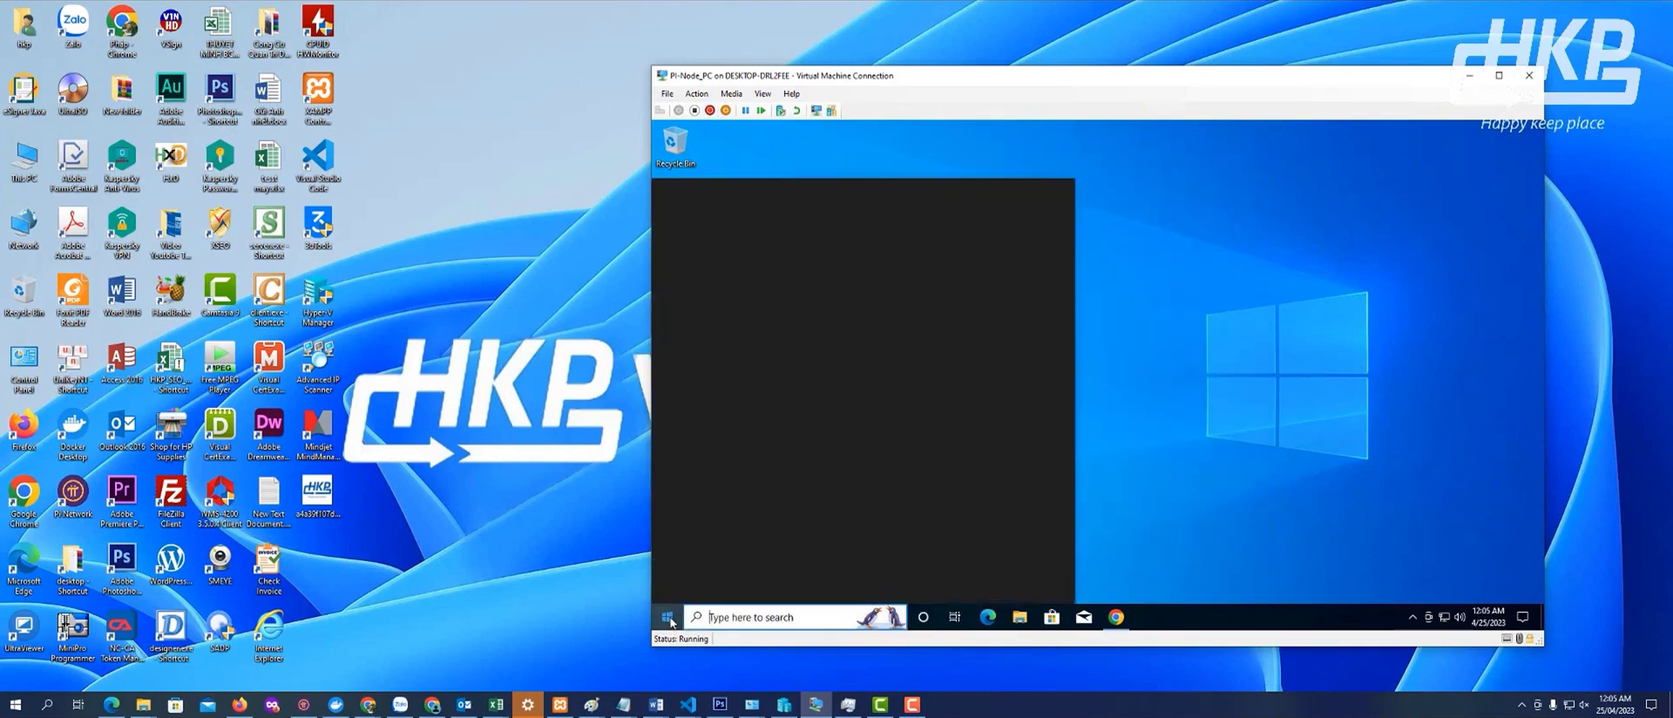
left_click(669, 591)
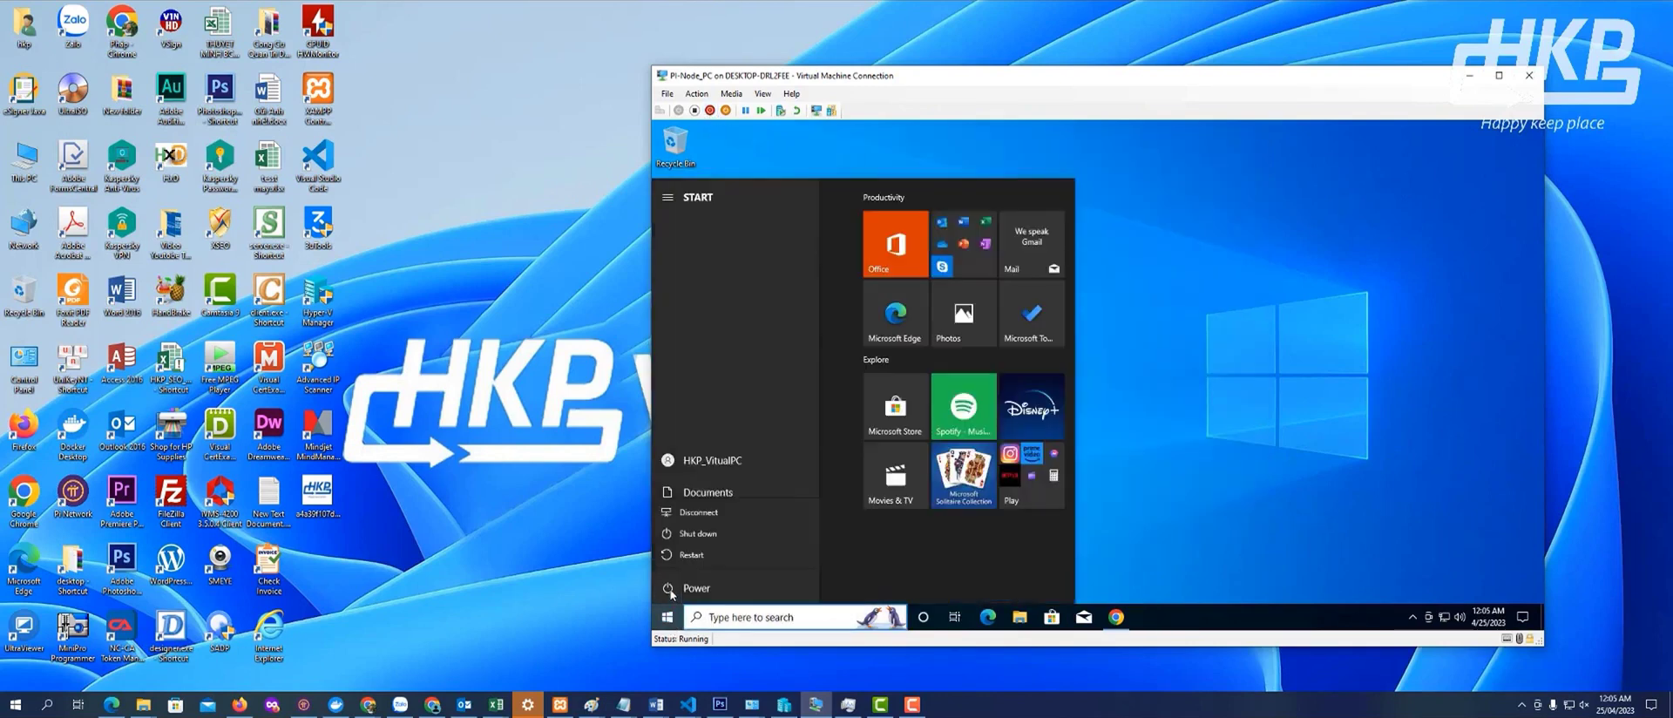
left_click(692, 533)
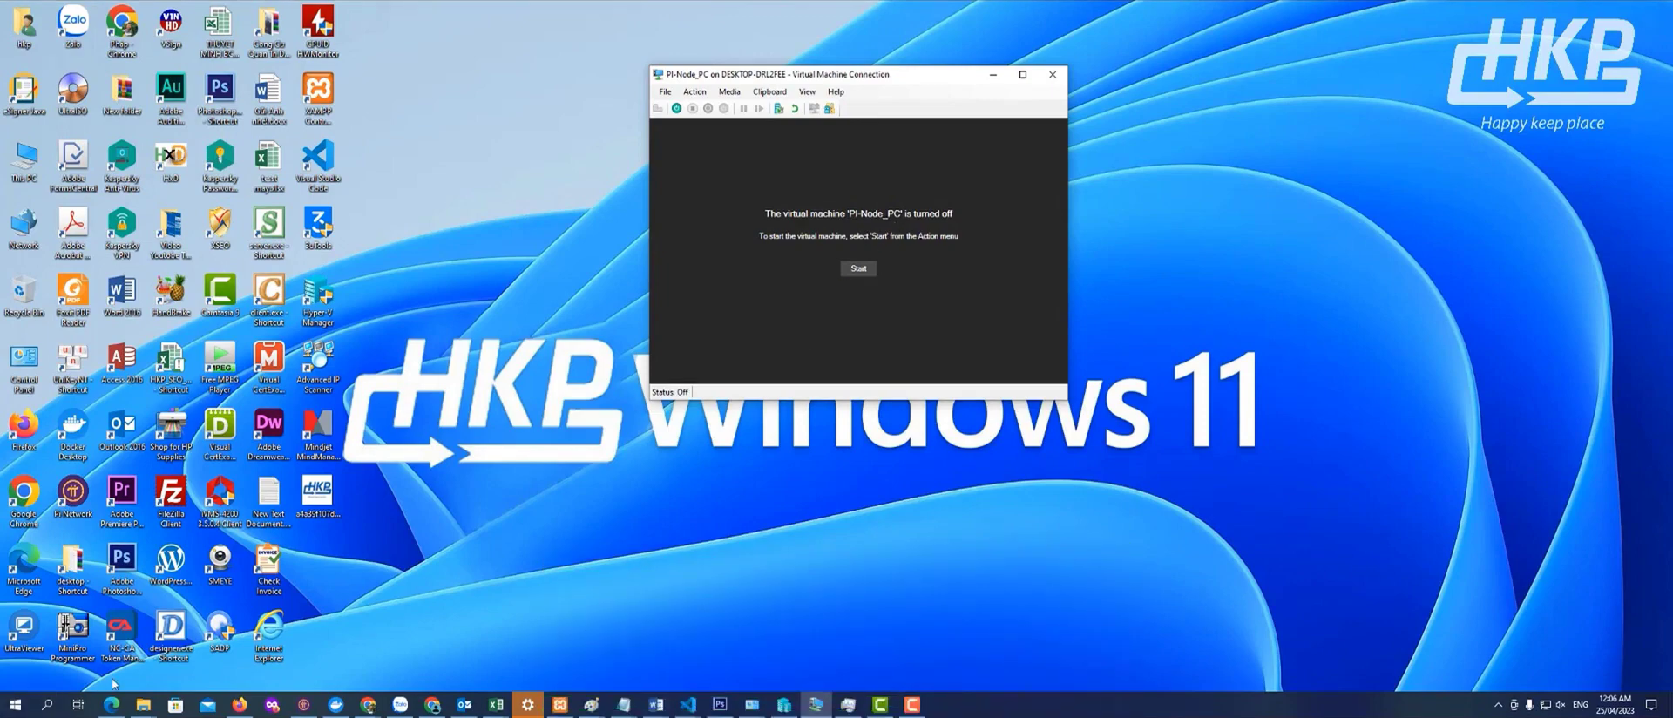
Search for PowerShell on the host computer and run Windows PowerShell as administrator
key("super")
type("pow")
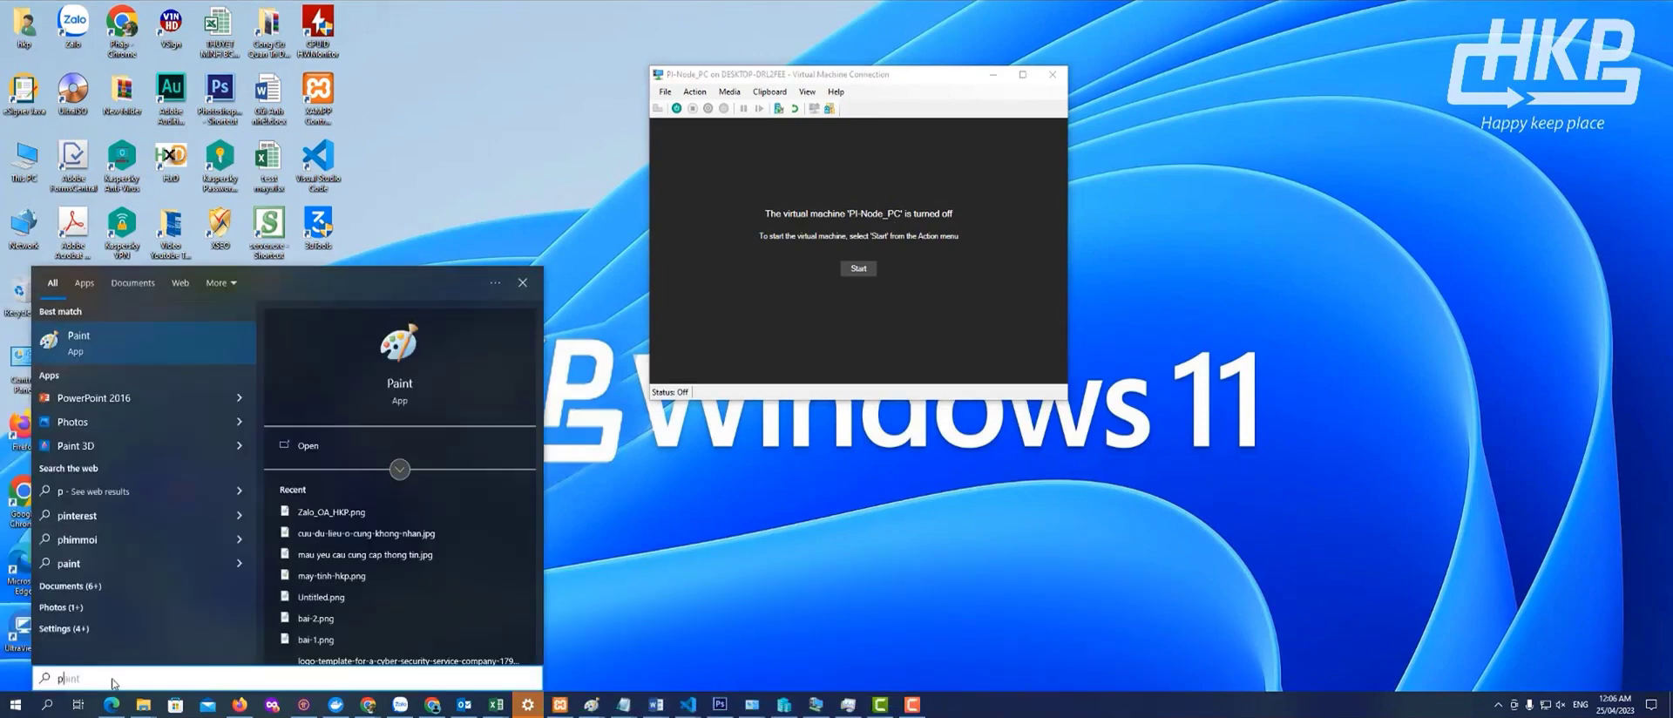
right_click(133, 403)
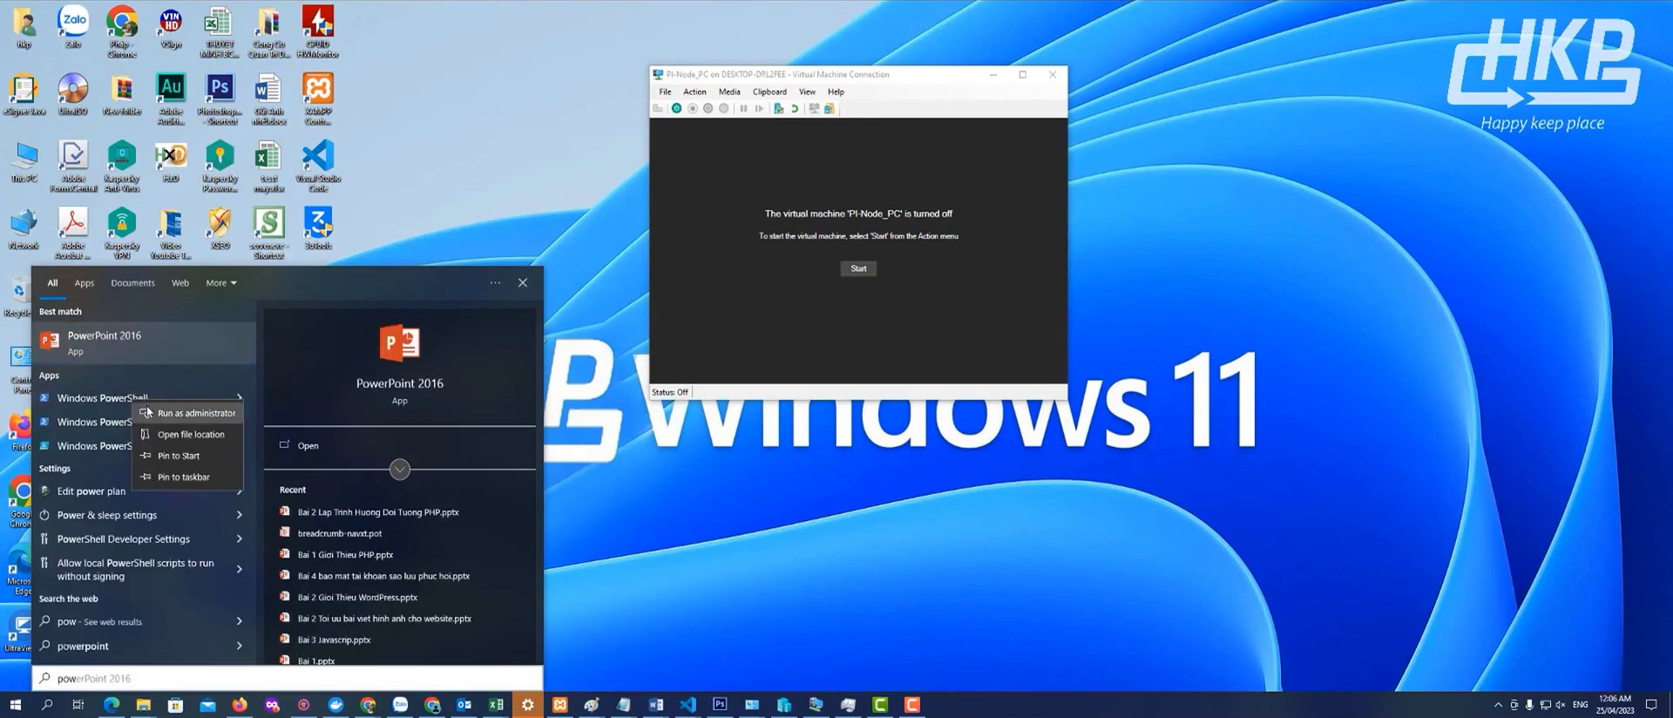
left_click(169, 414)
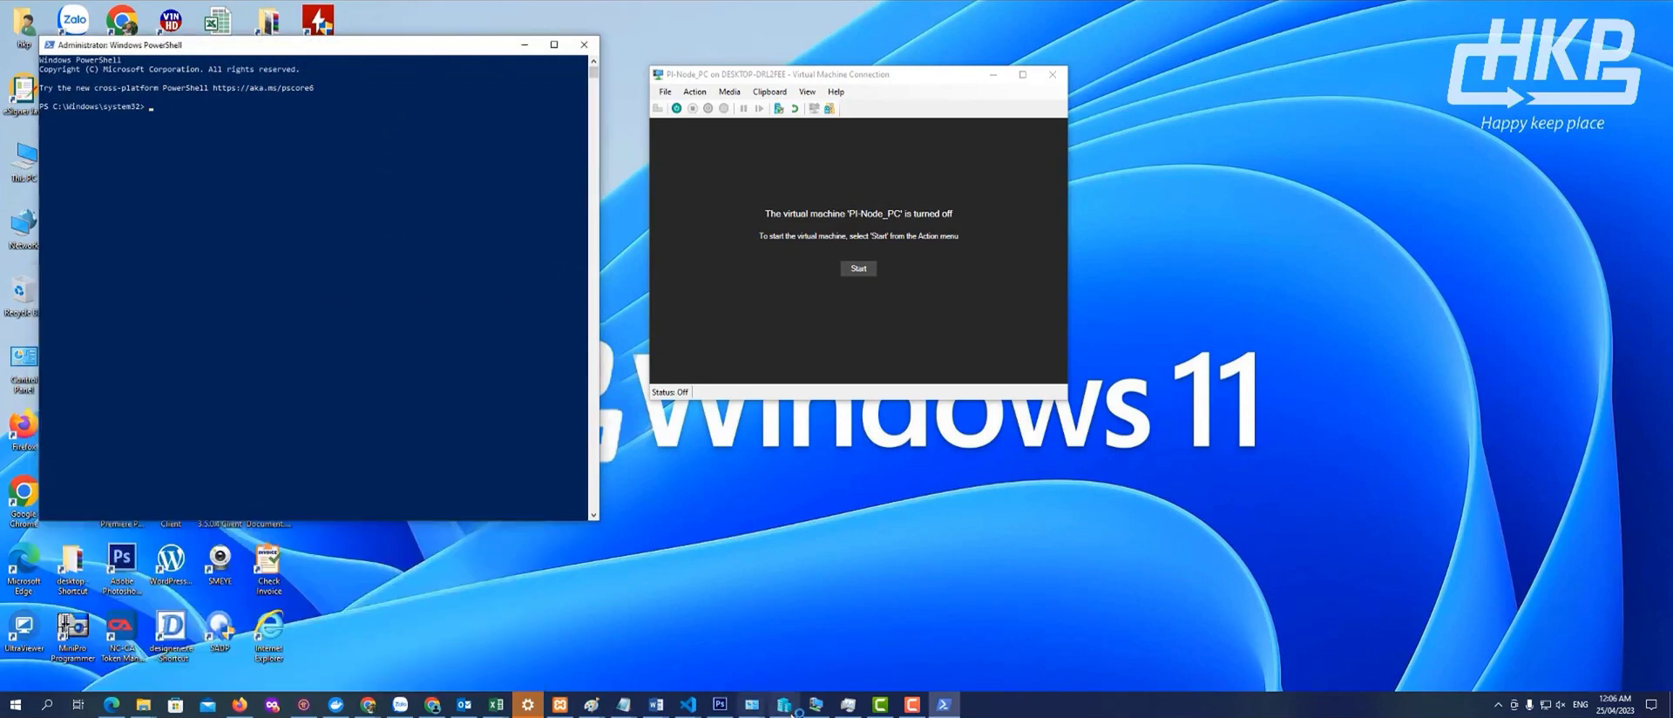
Copy Update-VMVersion from the Hyper-V notes in Notepad into PowerShell, run it for pi-node_pc with y as confirmation, and minimize the notes
left_click(623, 704)
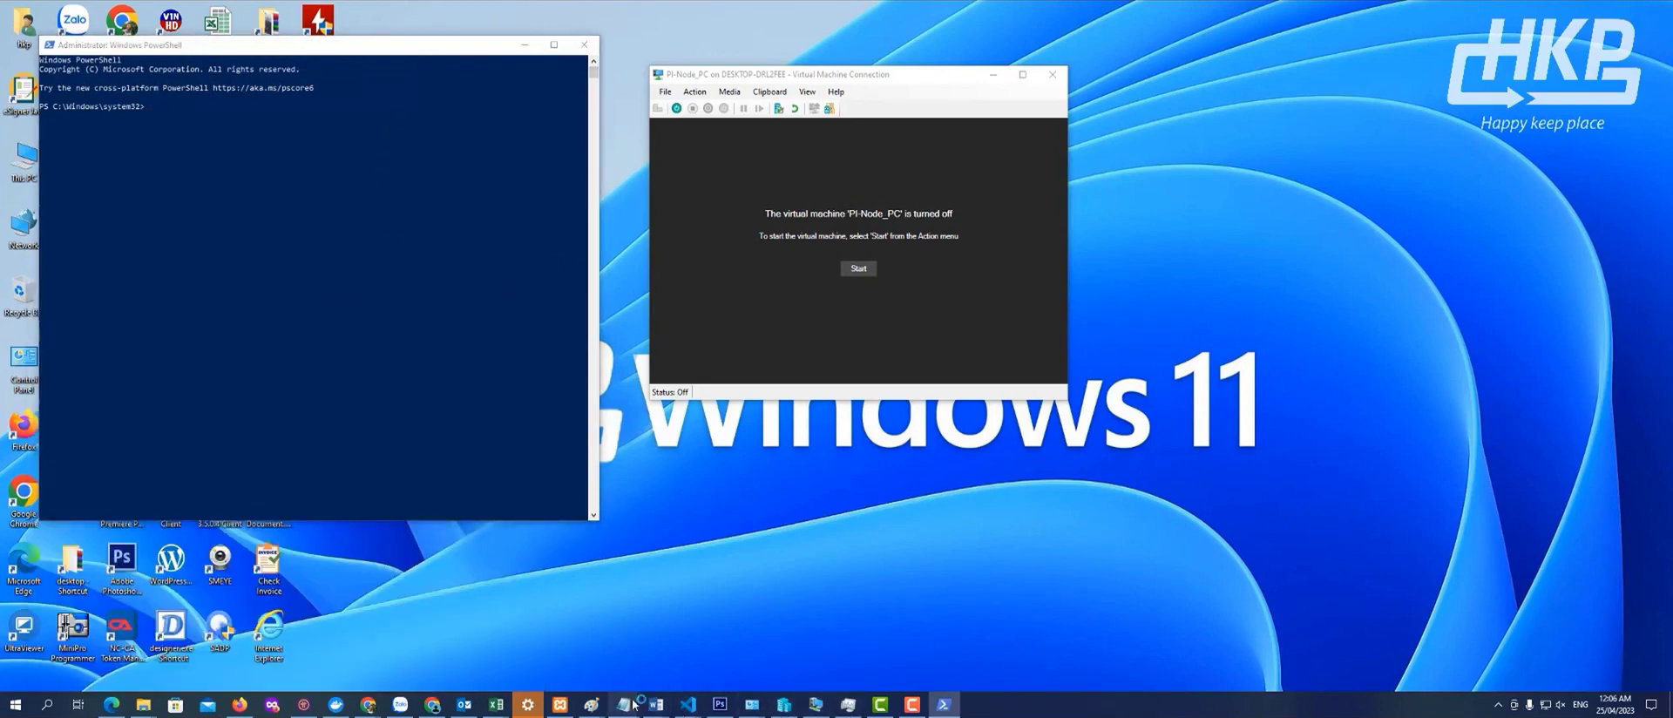
left_click(743, 667)
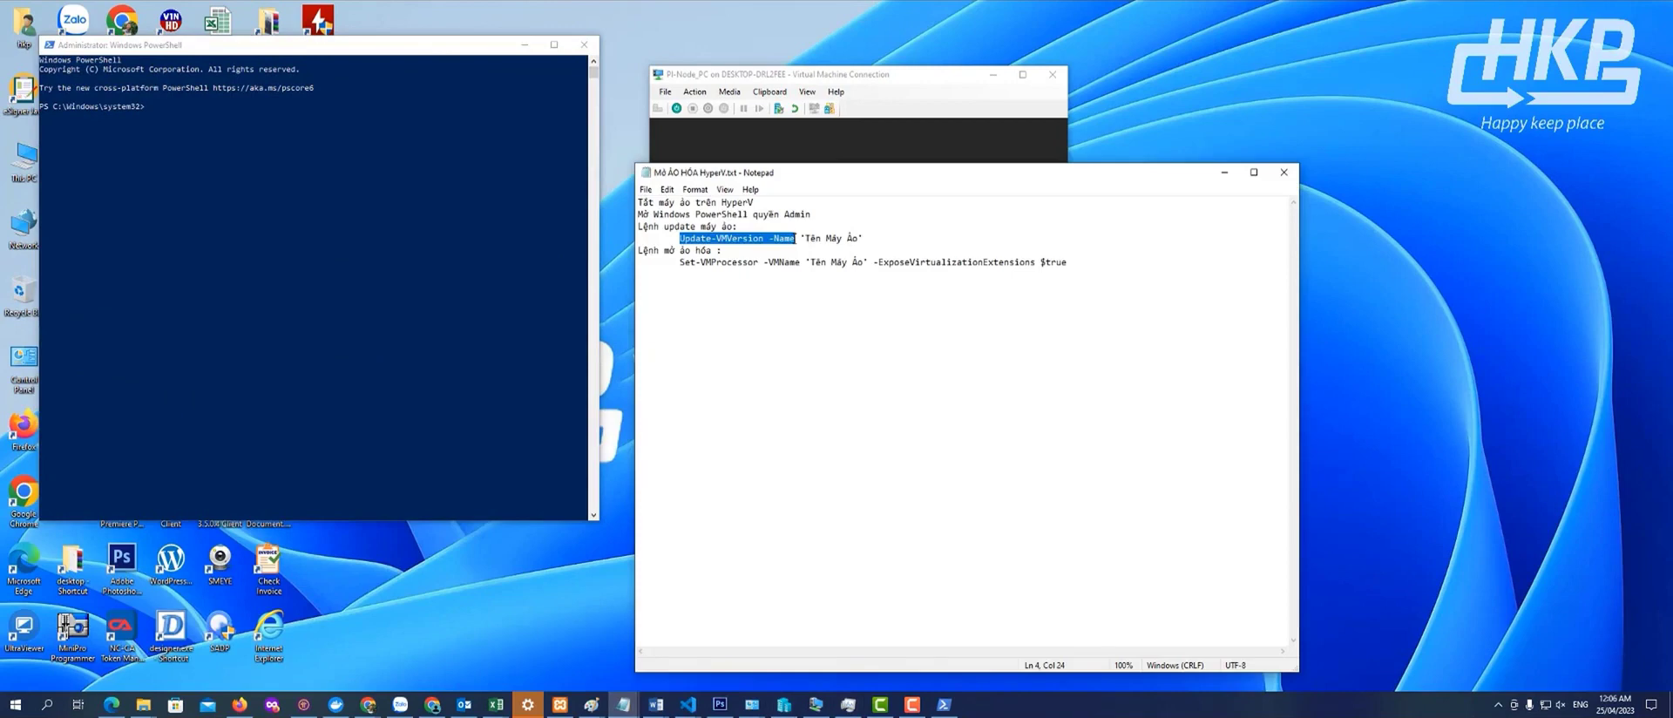
mouse_move(795, 238)
left_mouse_down()
mouse_move(751, 238)
mouse_move(765, 237)
left_mouse_up()
right_click(721, 243)
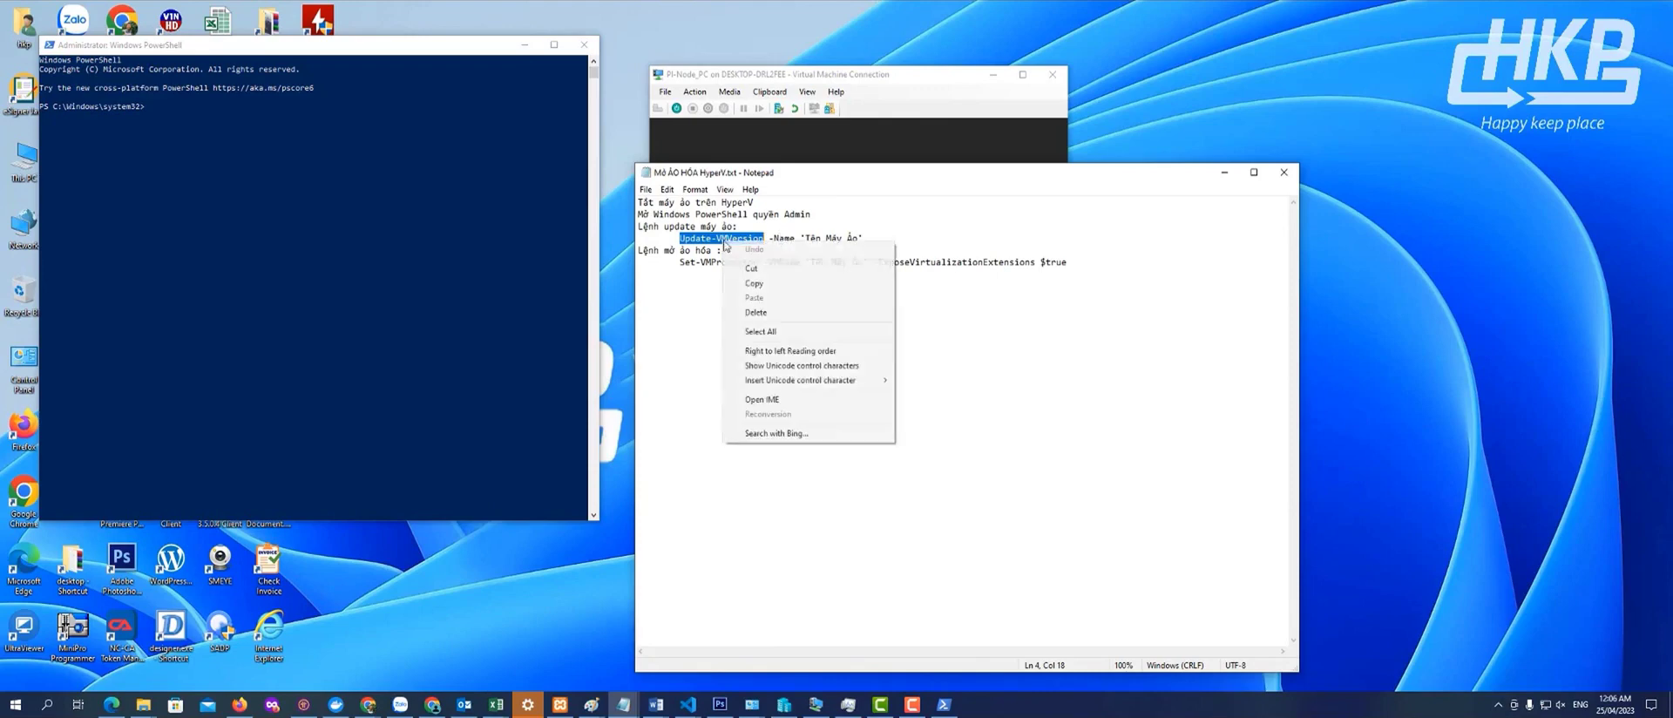
left_click(763, 284)
left_click(208, 123)
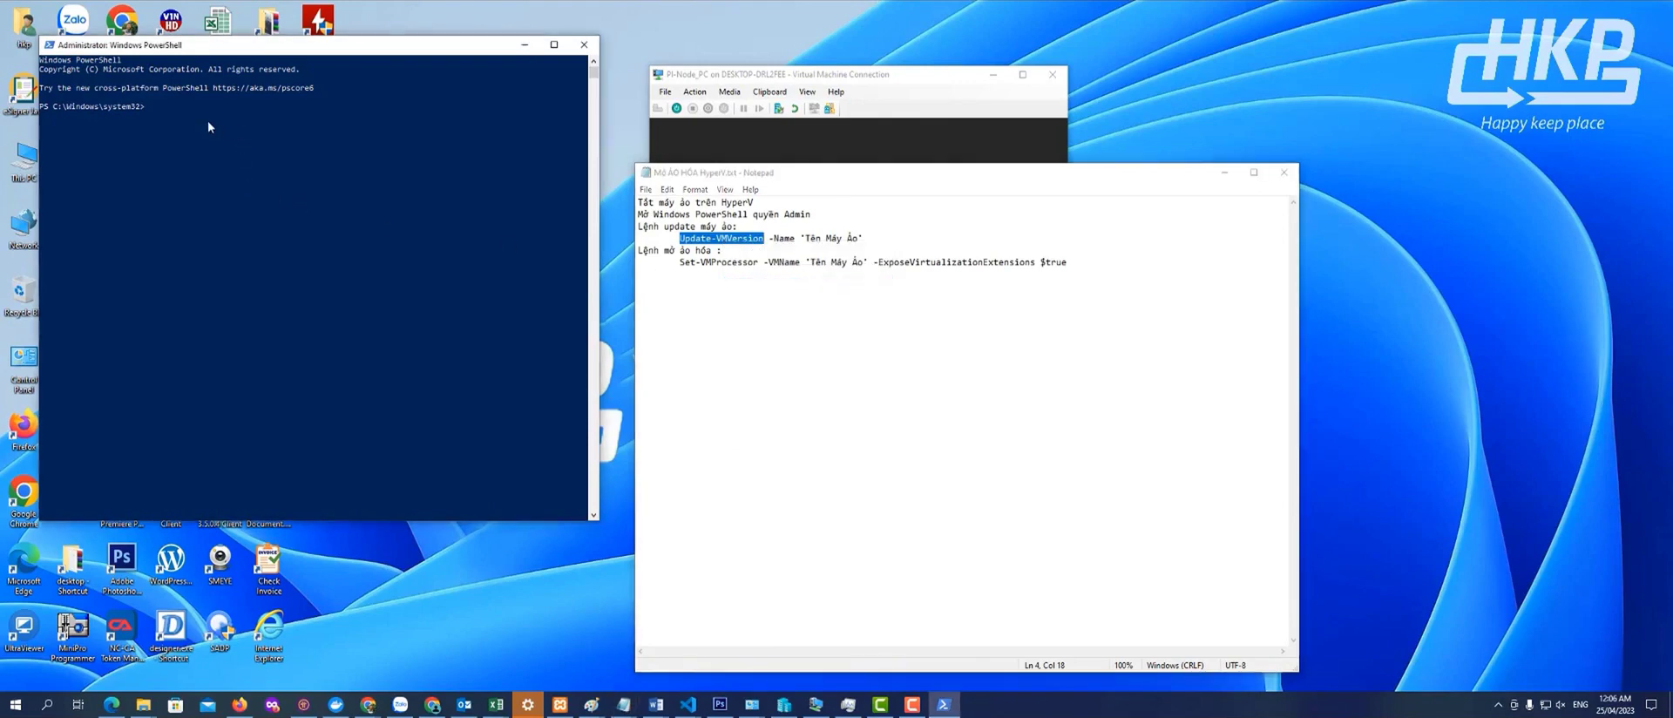
right_click(159, 112)
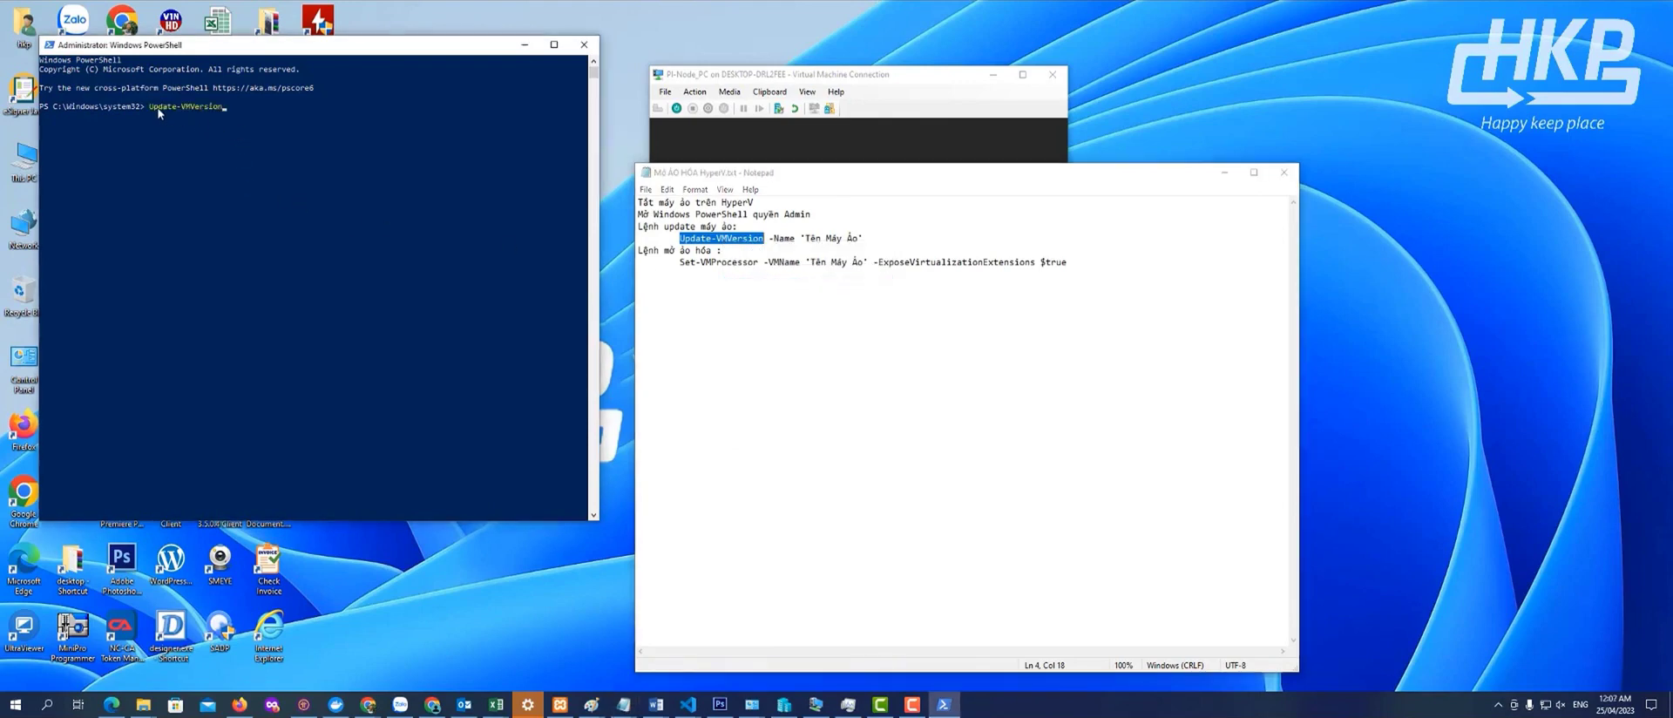
left_click(1224, 172)
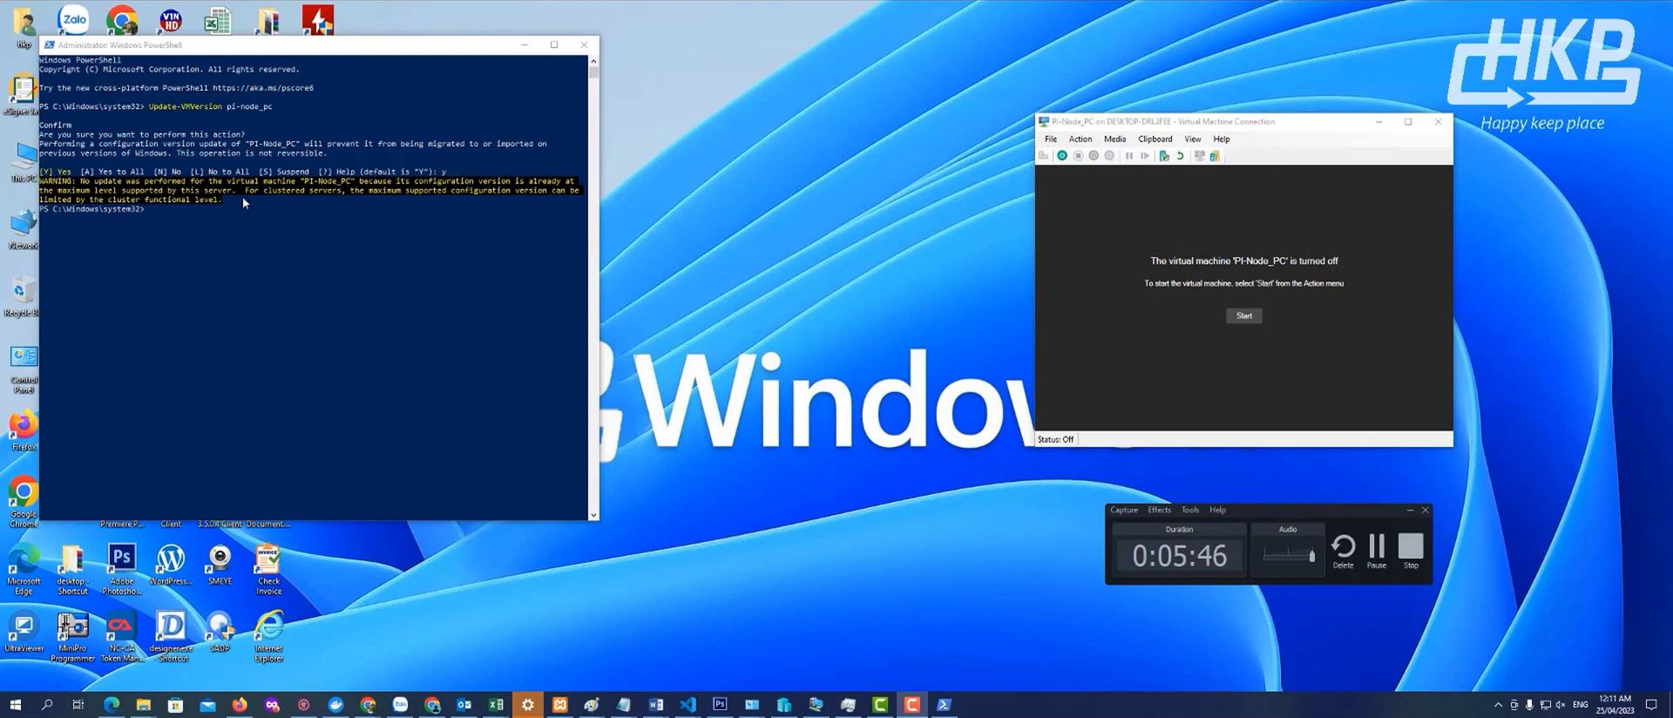
Run Set-VMProcessor -VMName pi-node_pc -ExposeVirtualizationExtensions $true in the administrator PowerShell
left_click(159, 215)
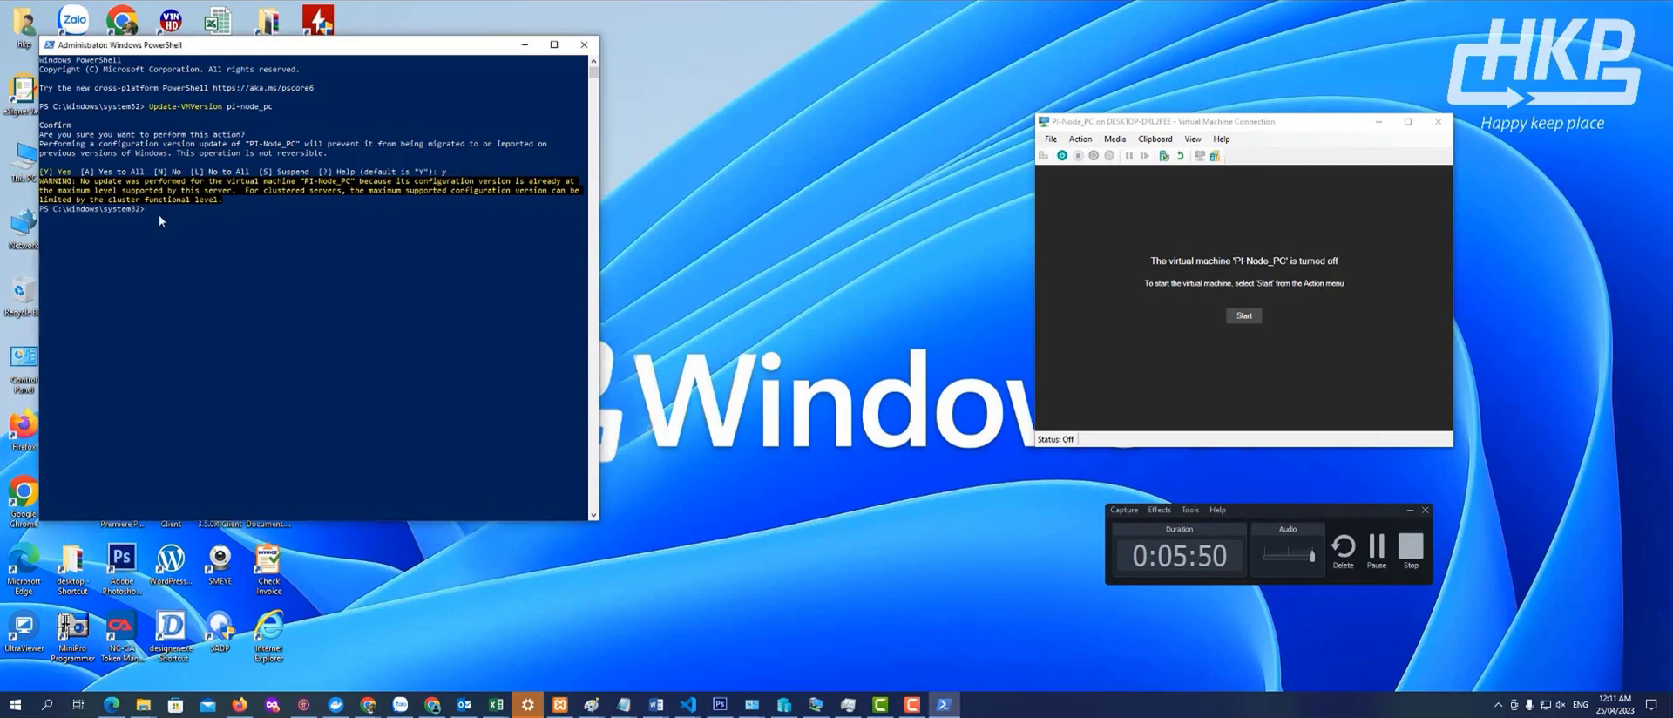
key("ctrl+v")
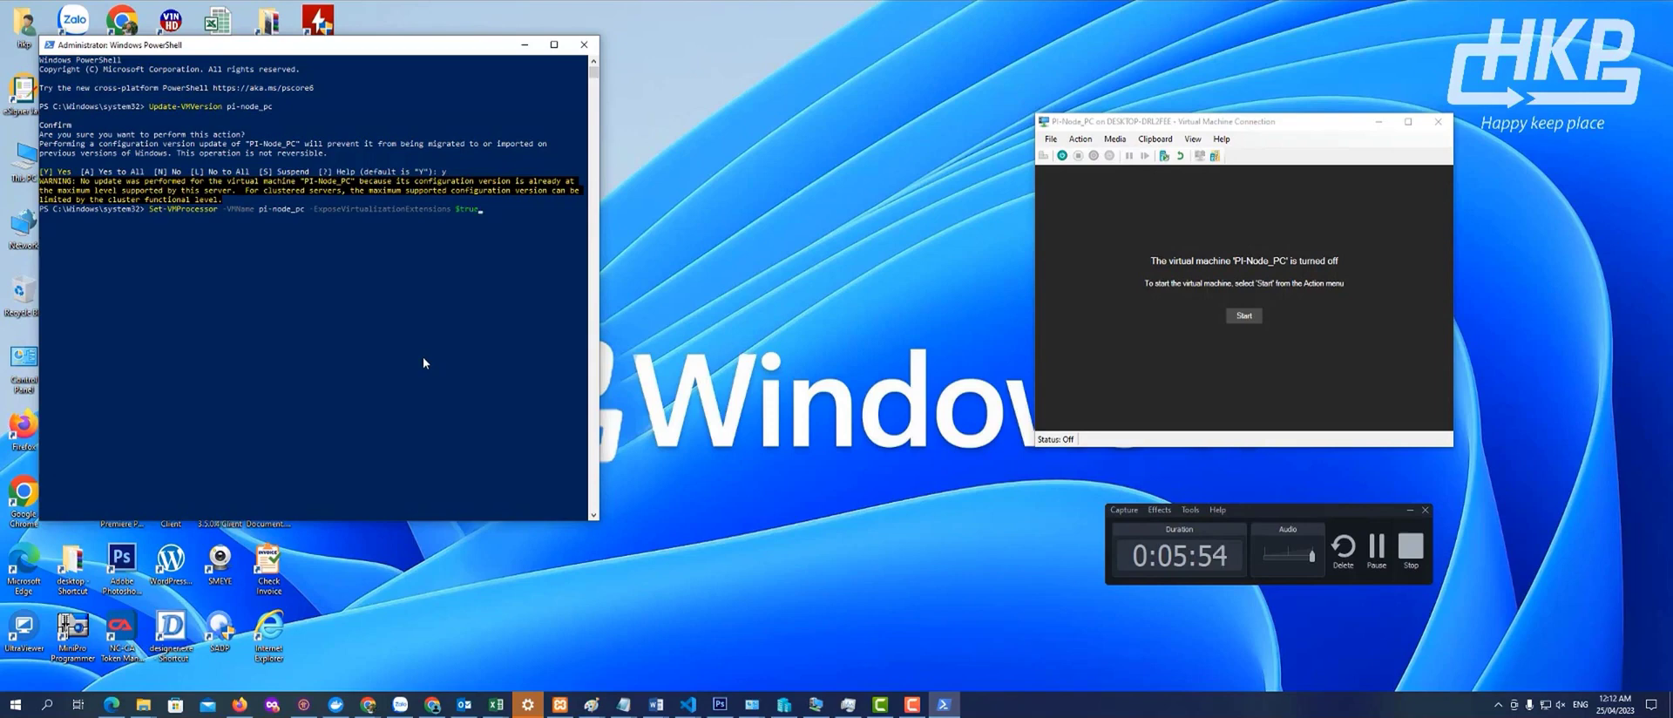
key("Return")
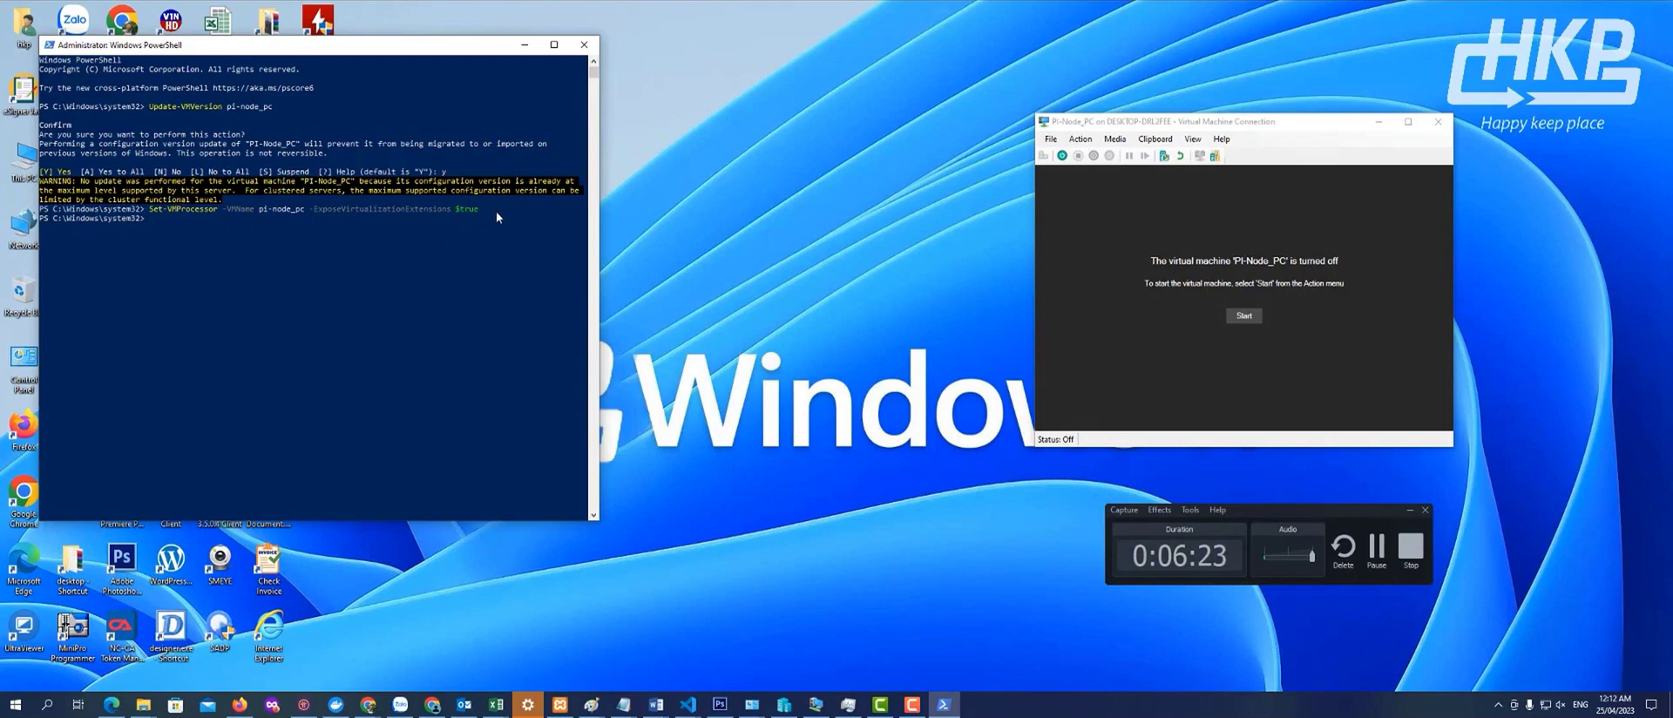
Minimize PowerShell and start the PI-Node_PC virtual machine, continuing from its last state instead of reverting to the checkpoint
left_click(524, 46)
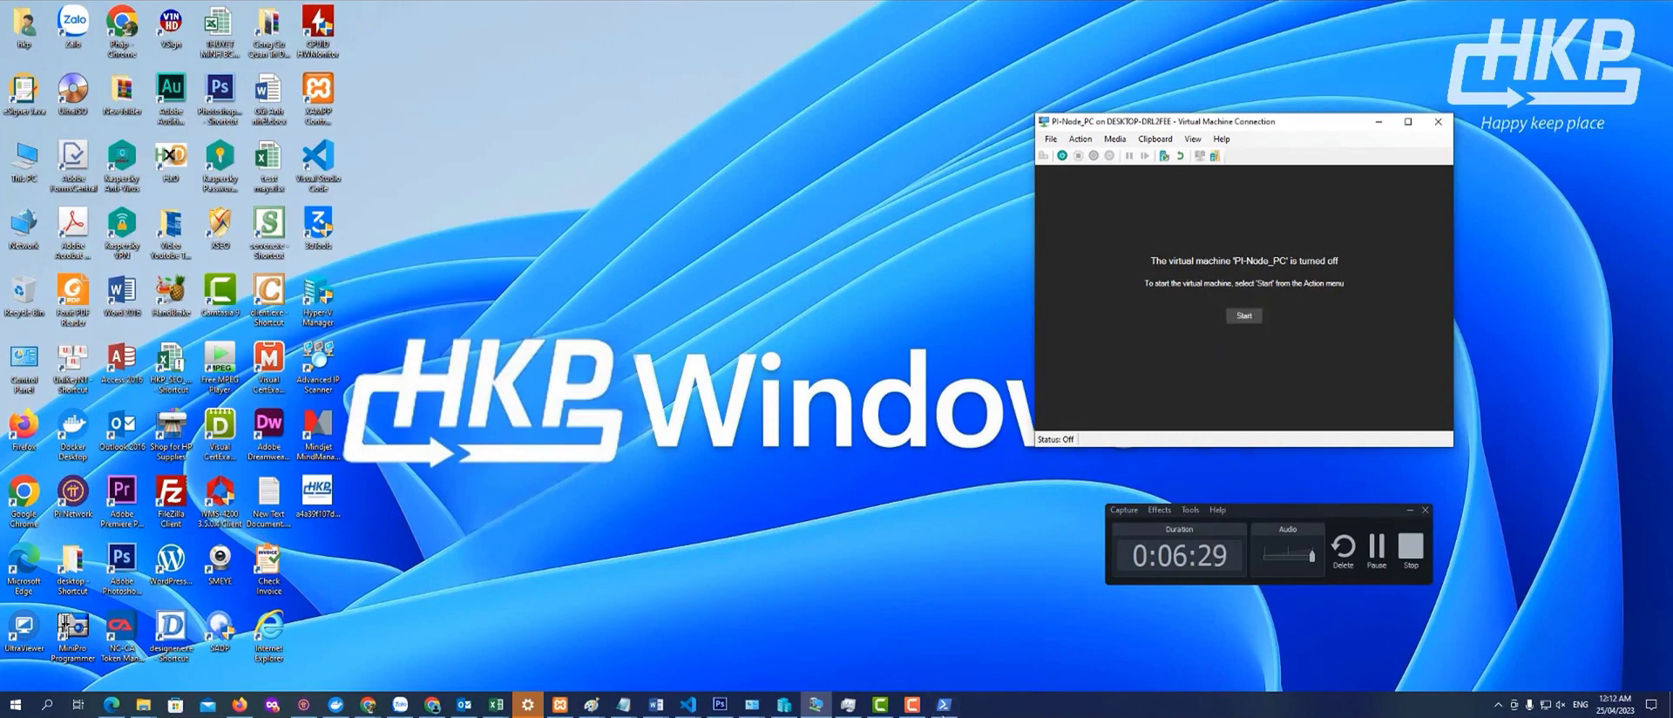
left_click(1251, 317)
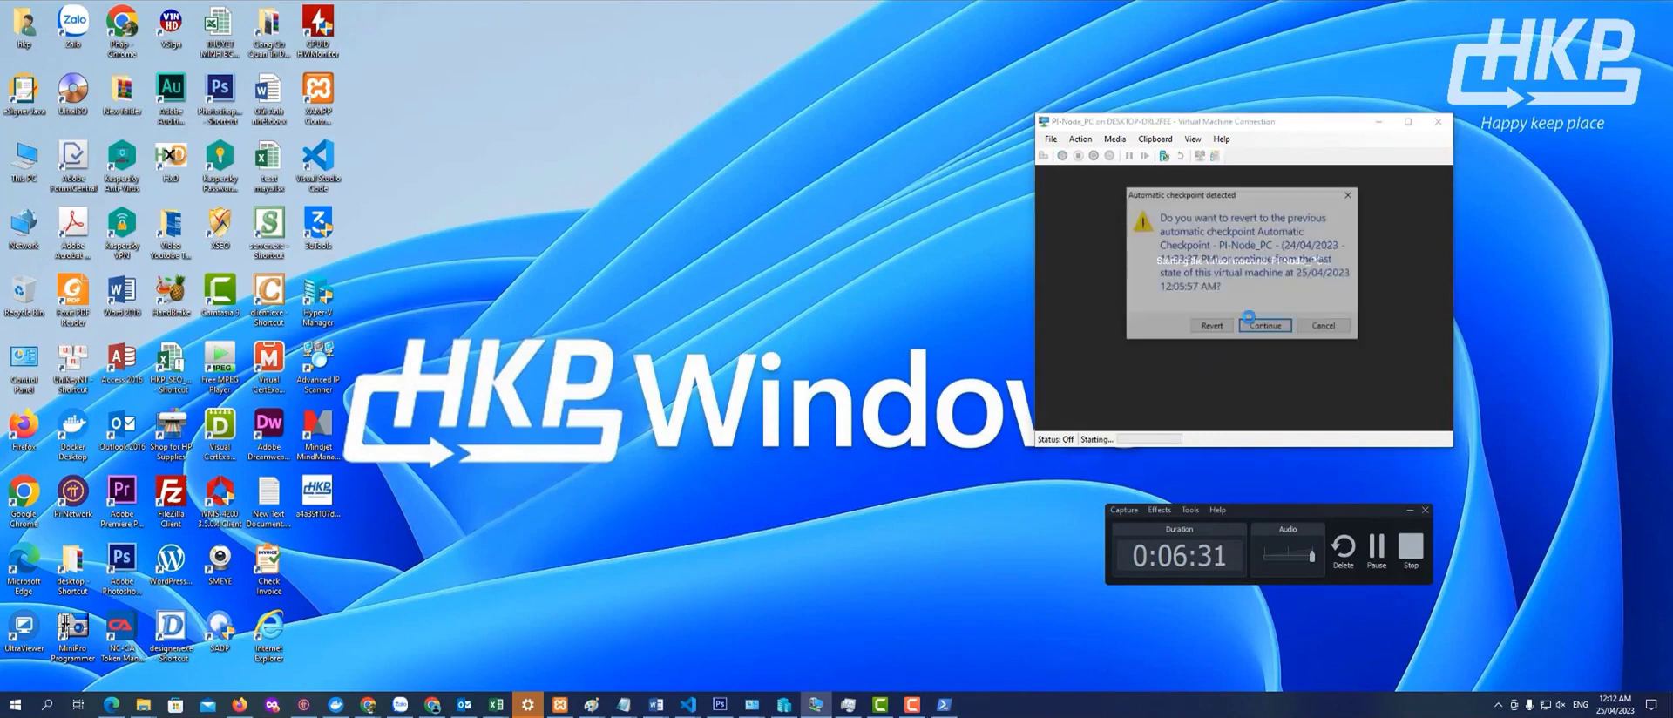
left_click(1265, 328)
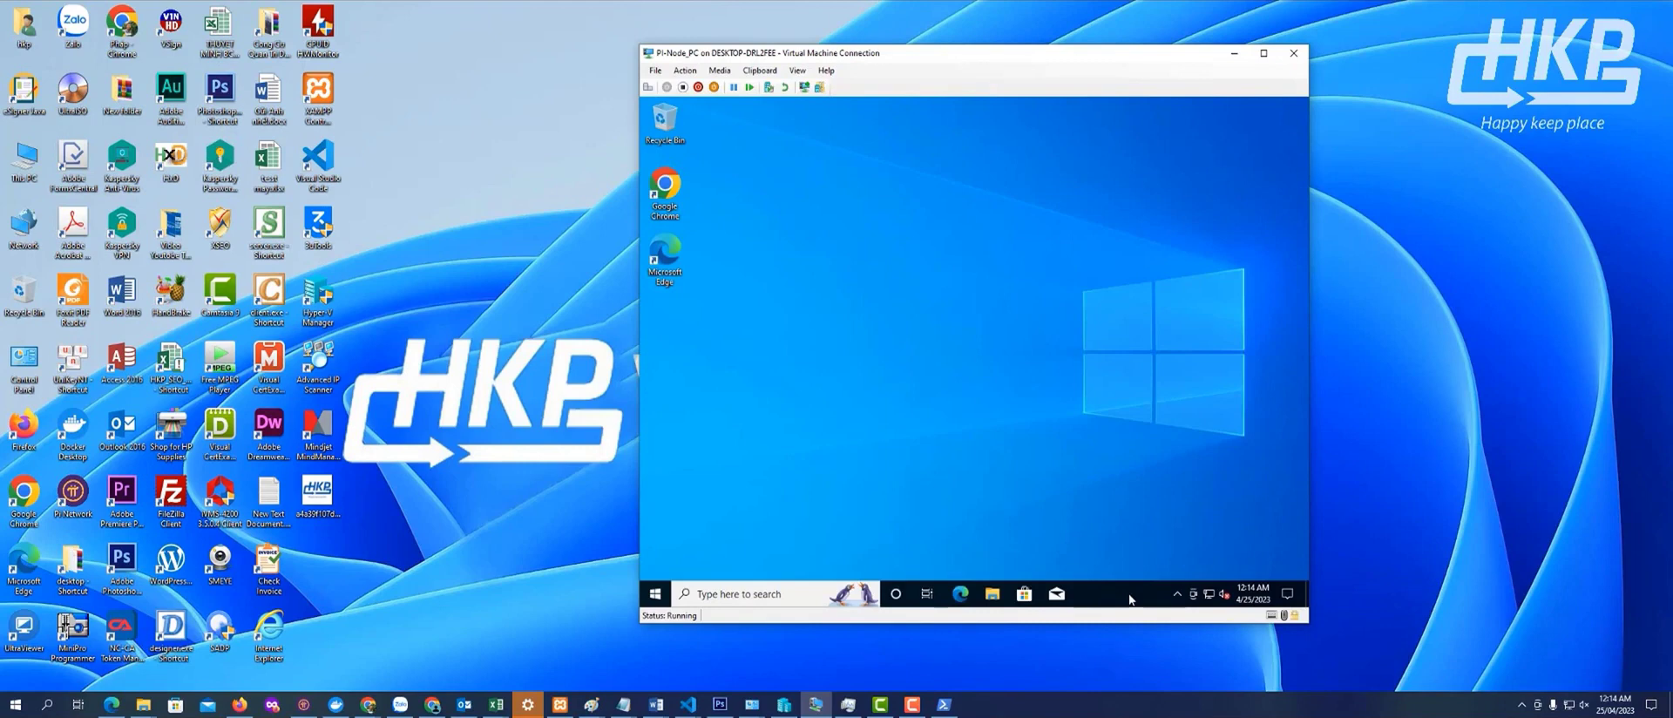
Open Task Manager inside the virtual machine, check the CPU performance details for virtualization, and minimize it
right_click(1129, 600)
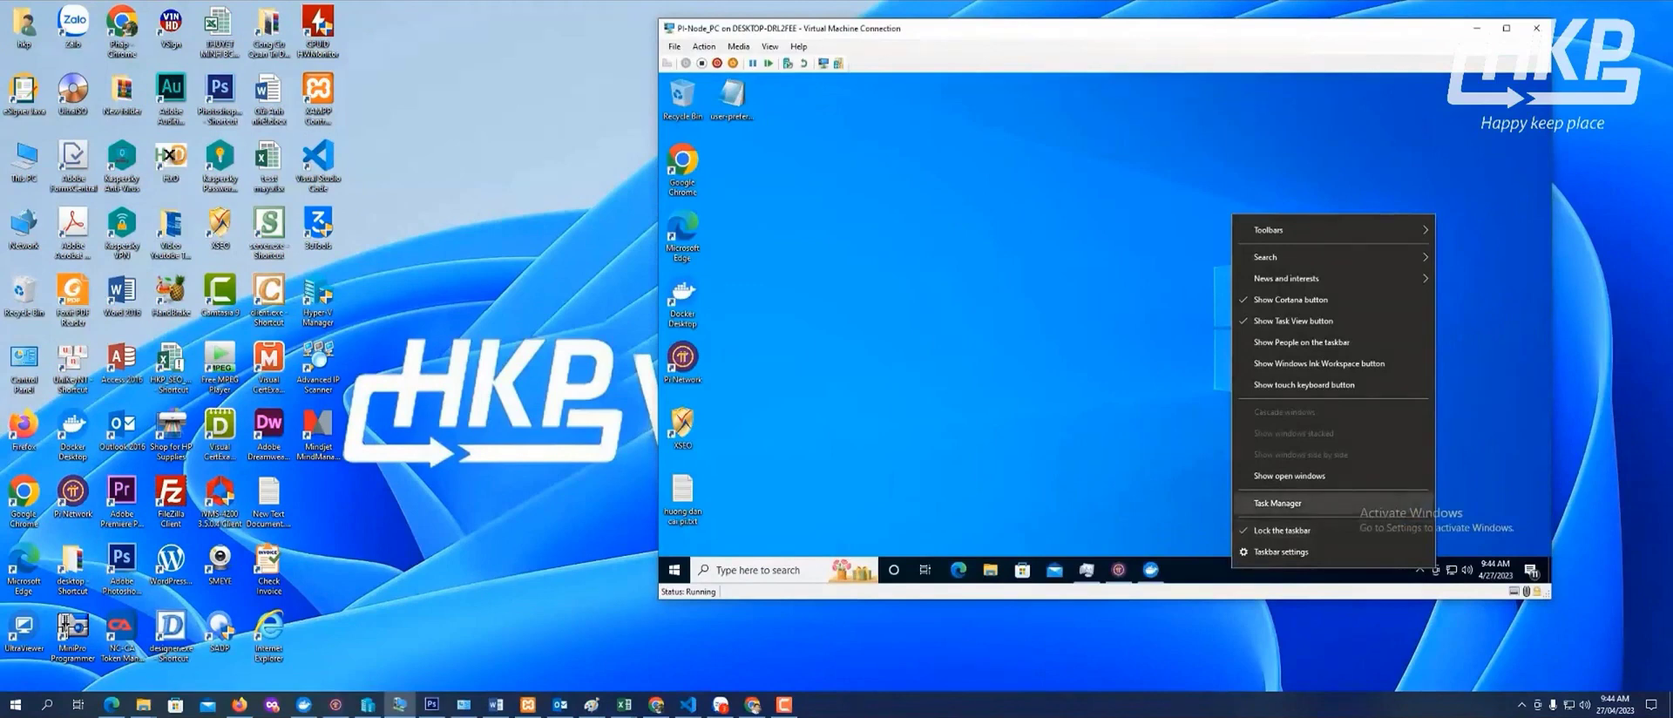
left_click(1277, 503)
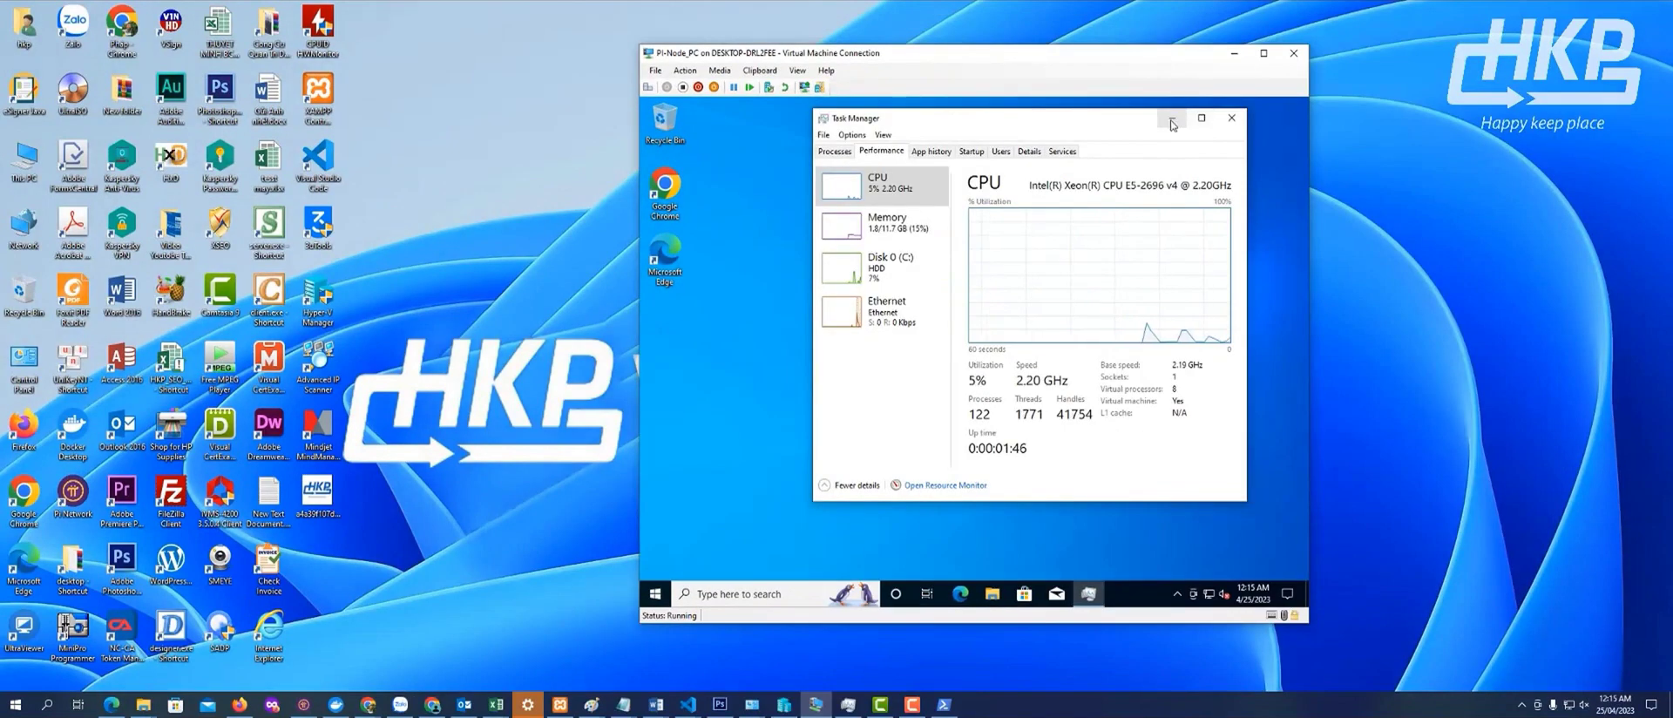
left_click(1176, 110)
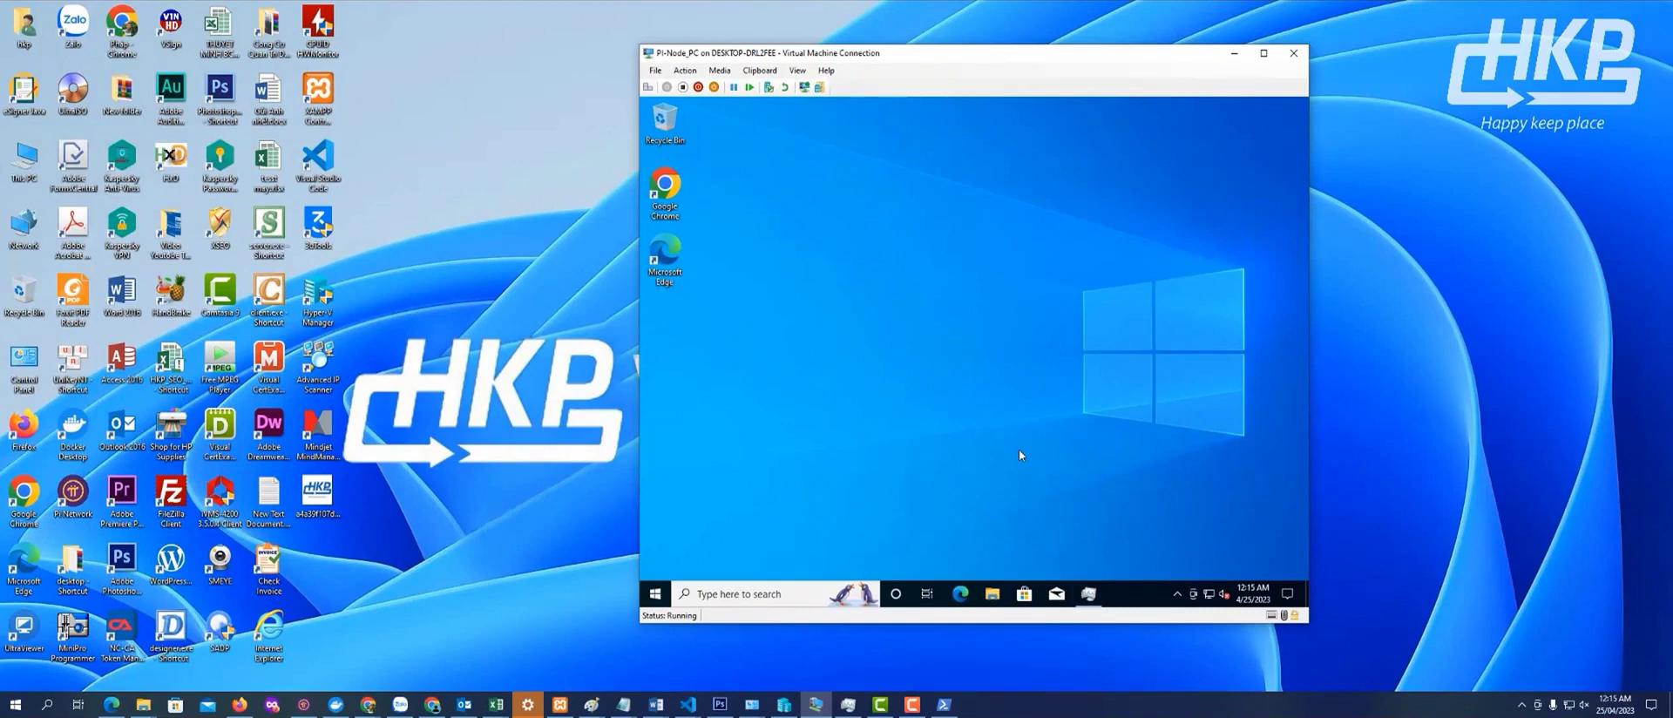
Open the network settings inside the virtual machine and set the Ethernet network profile to Private
left_click(1209, 599)
key("alt+F4")
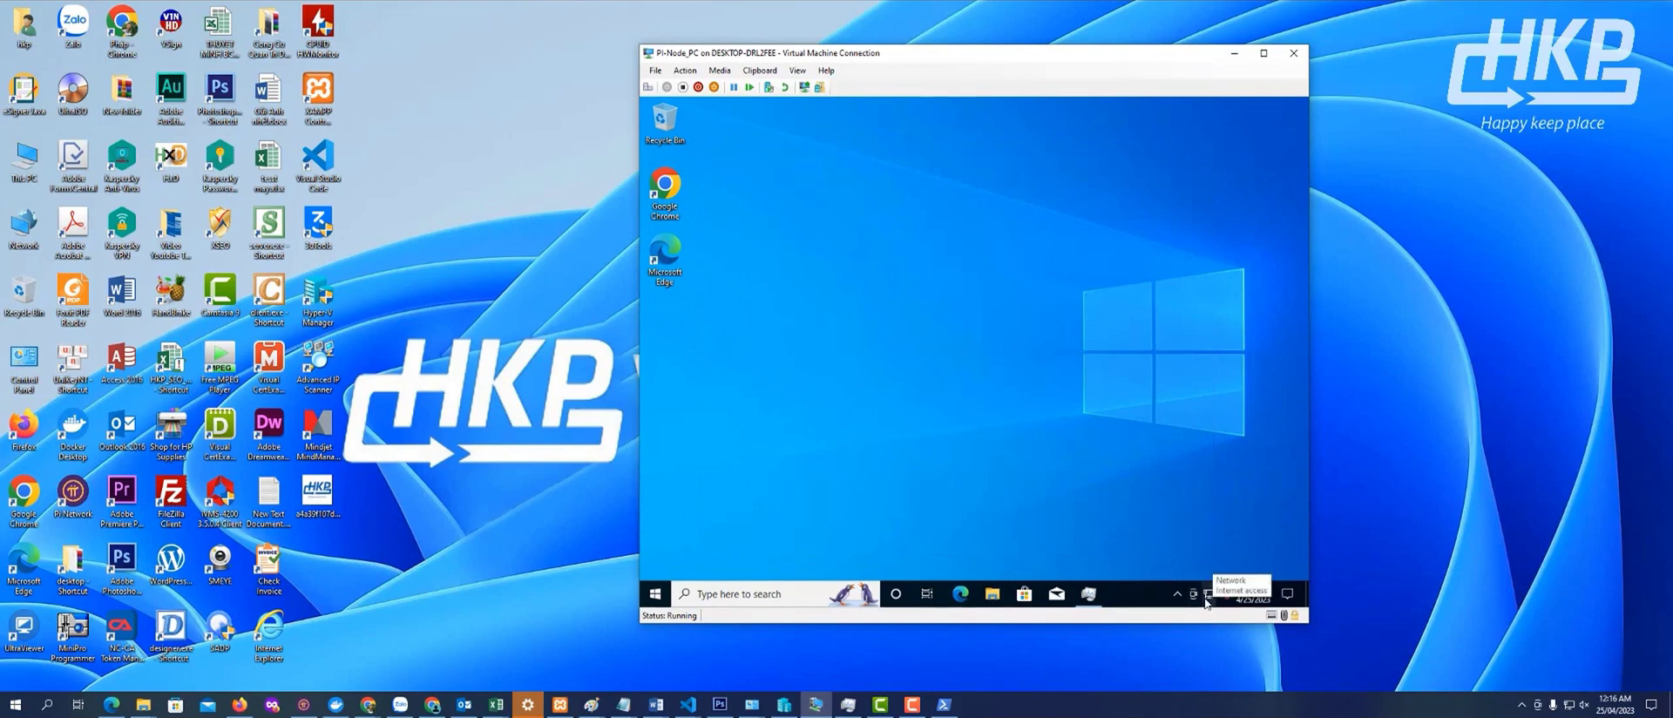
right_click(1207, 599)
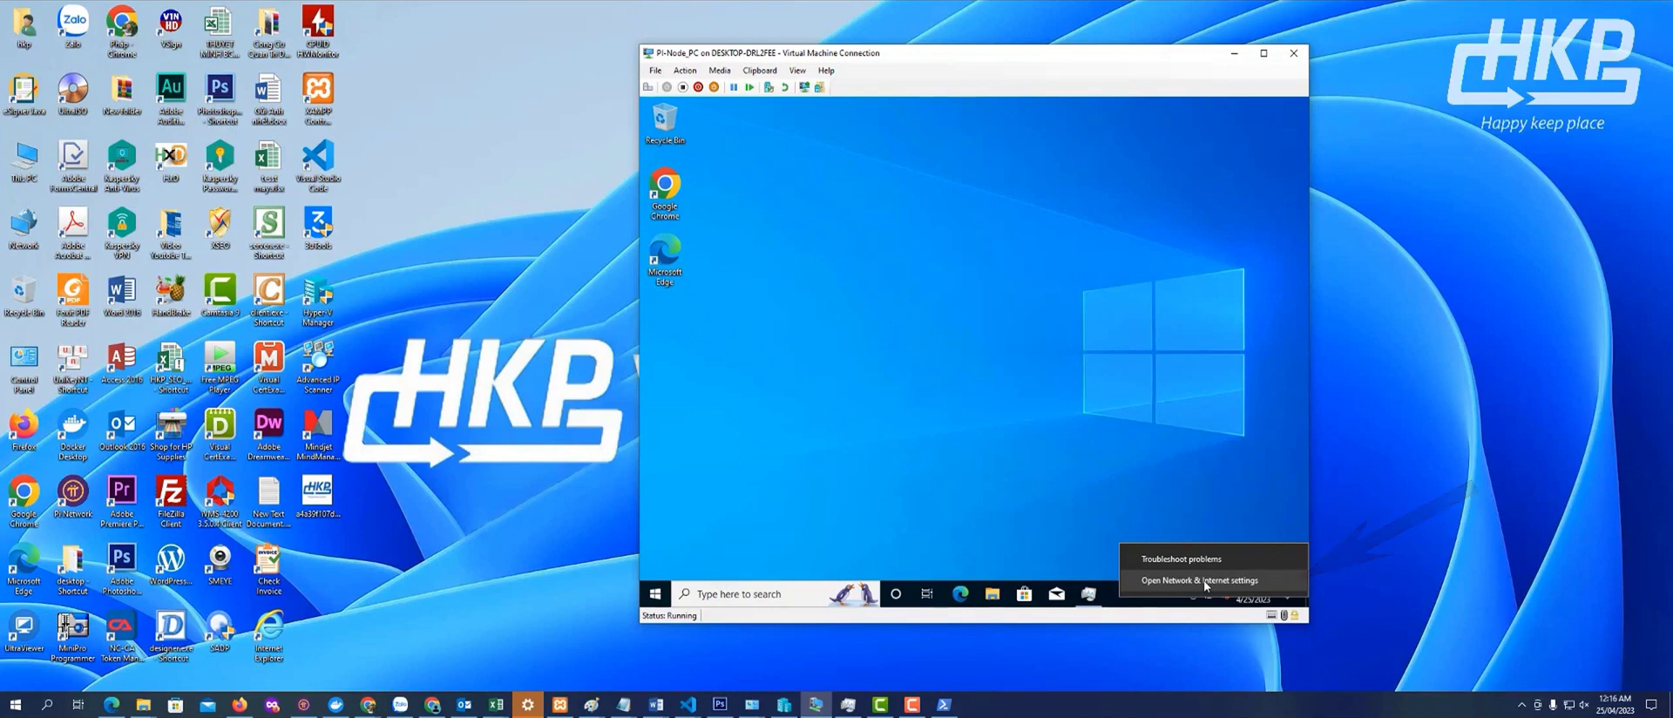
left_click(1202, 580)
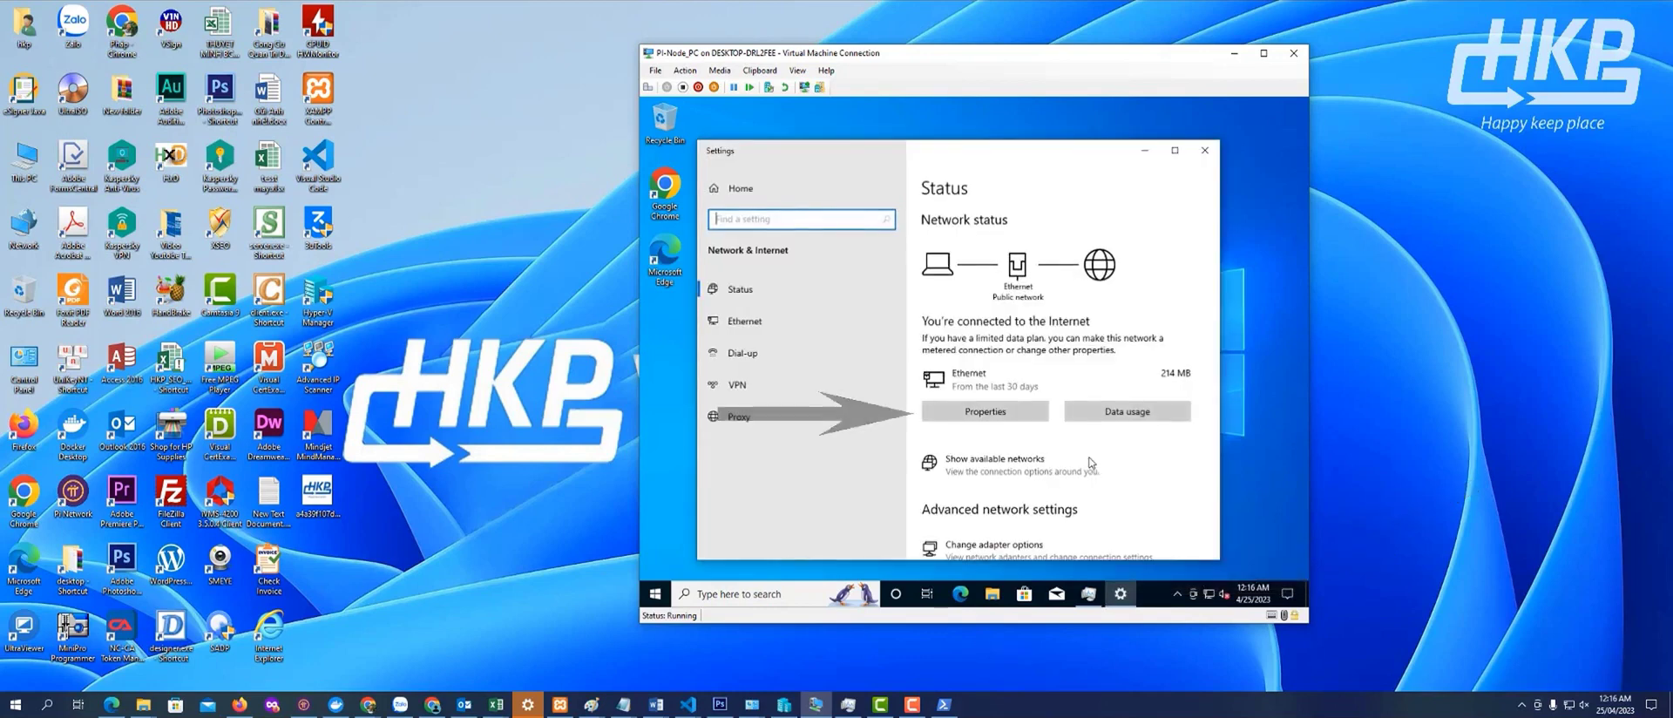
left_click(973, 413)
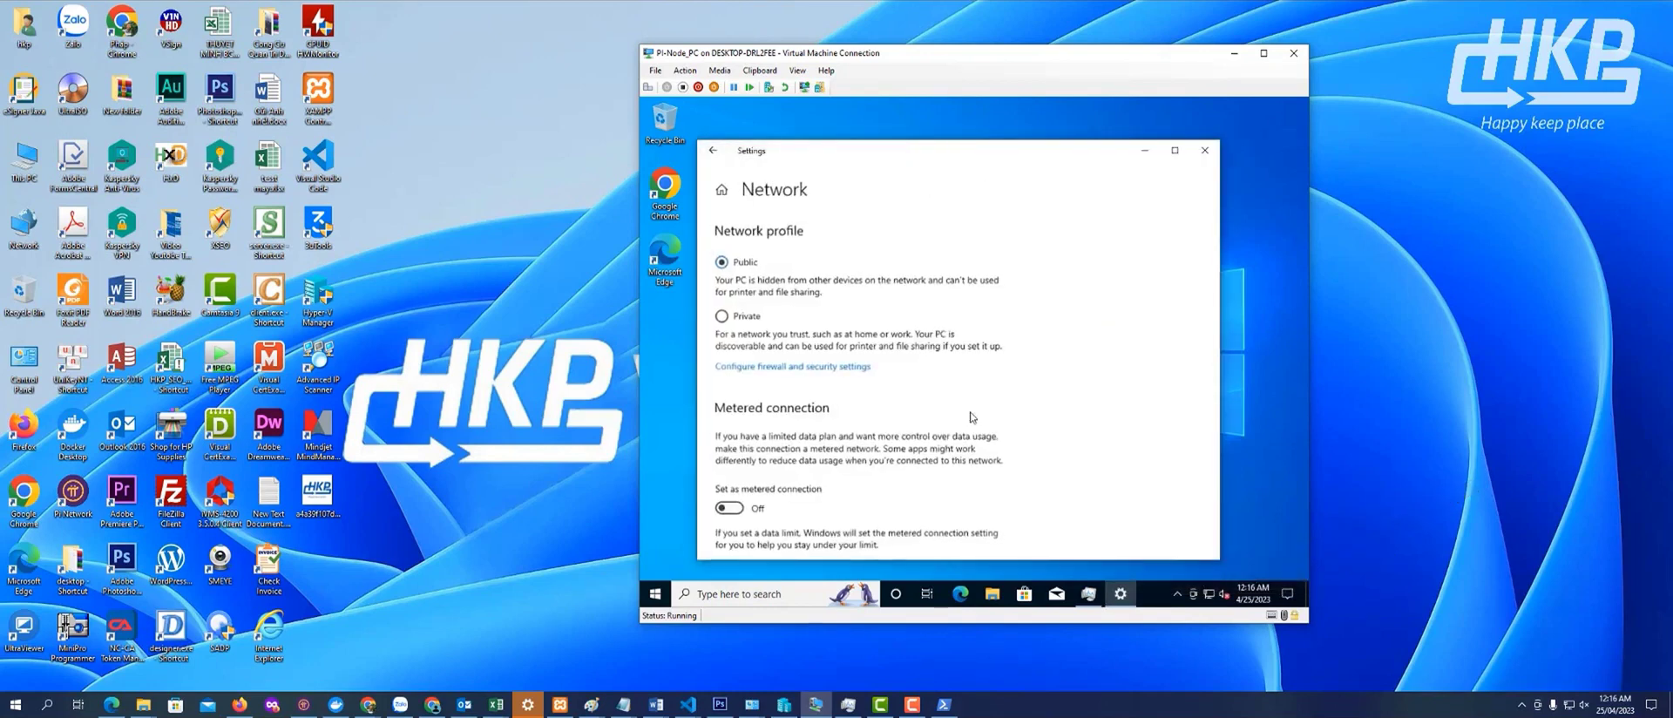
left_click(721, 317)
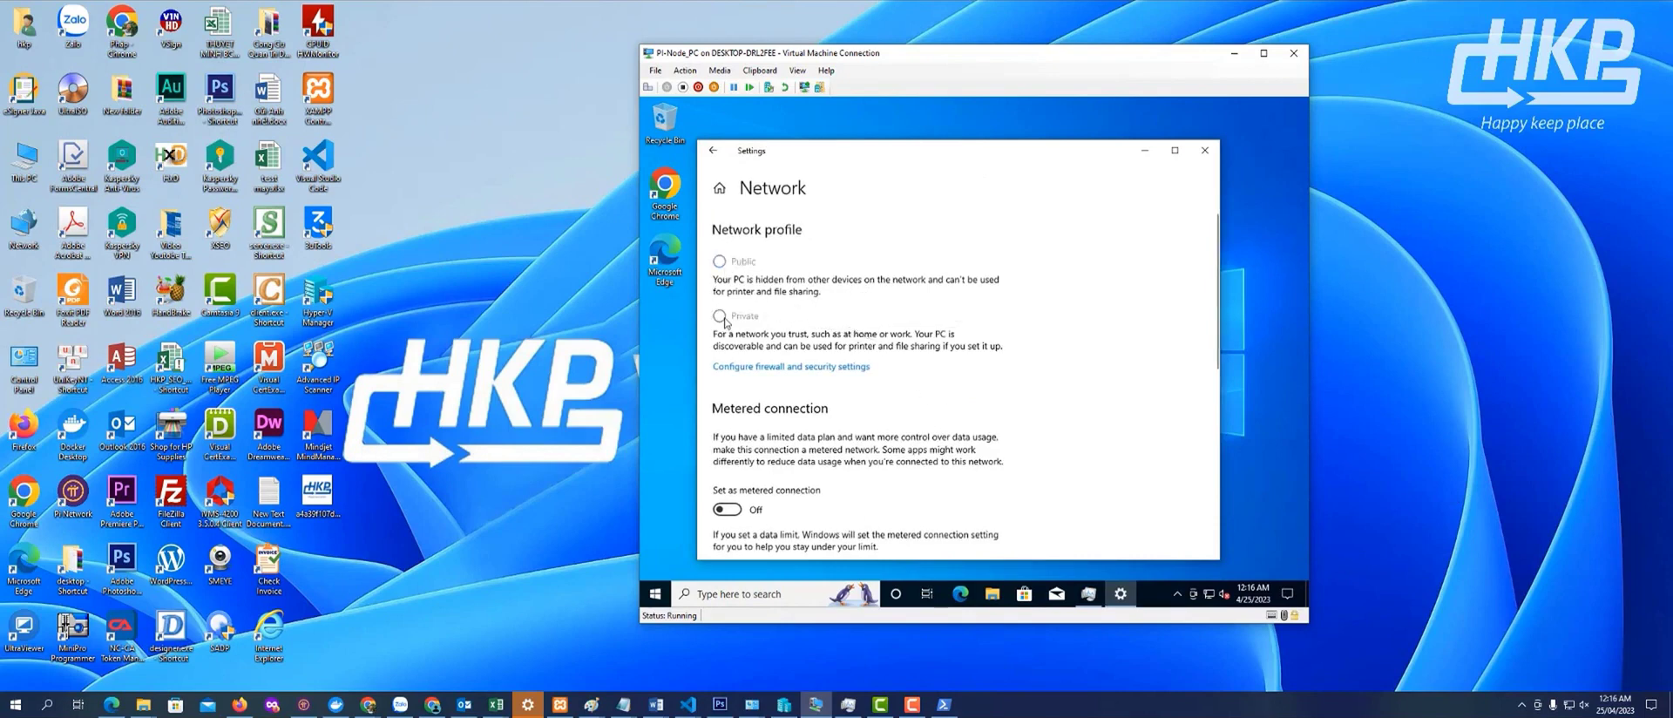
scroll(853, 366, "down", 5)
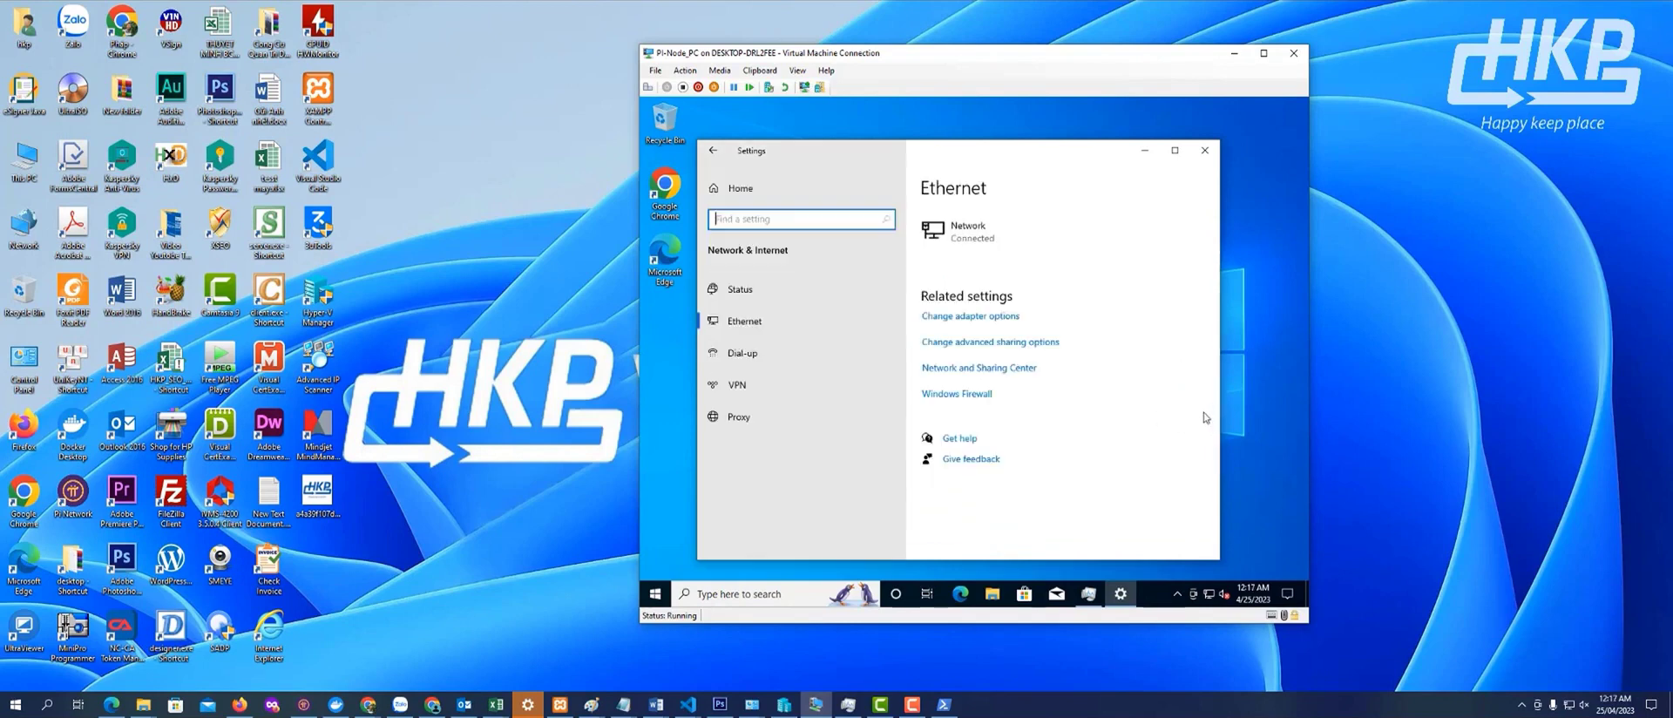
Open the Ethernet adapter's IPv4 properties, choose to use manually specified IP and DNS server addresses, accept, and close the adapter properties
left_click(739, 322)
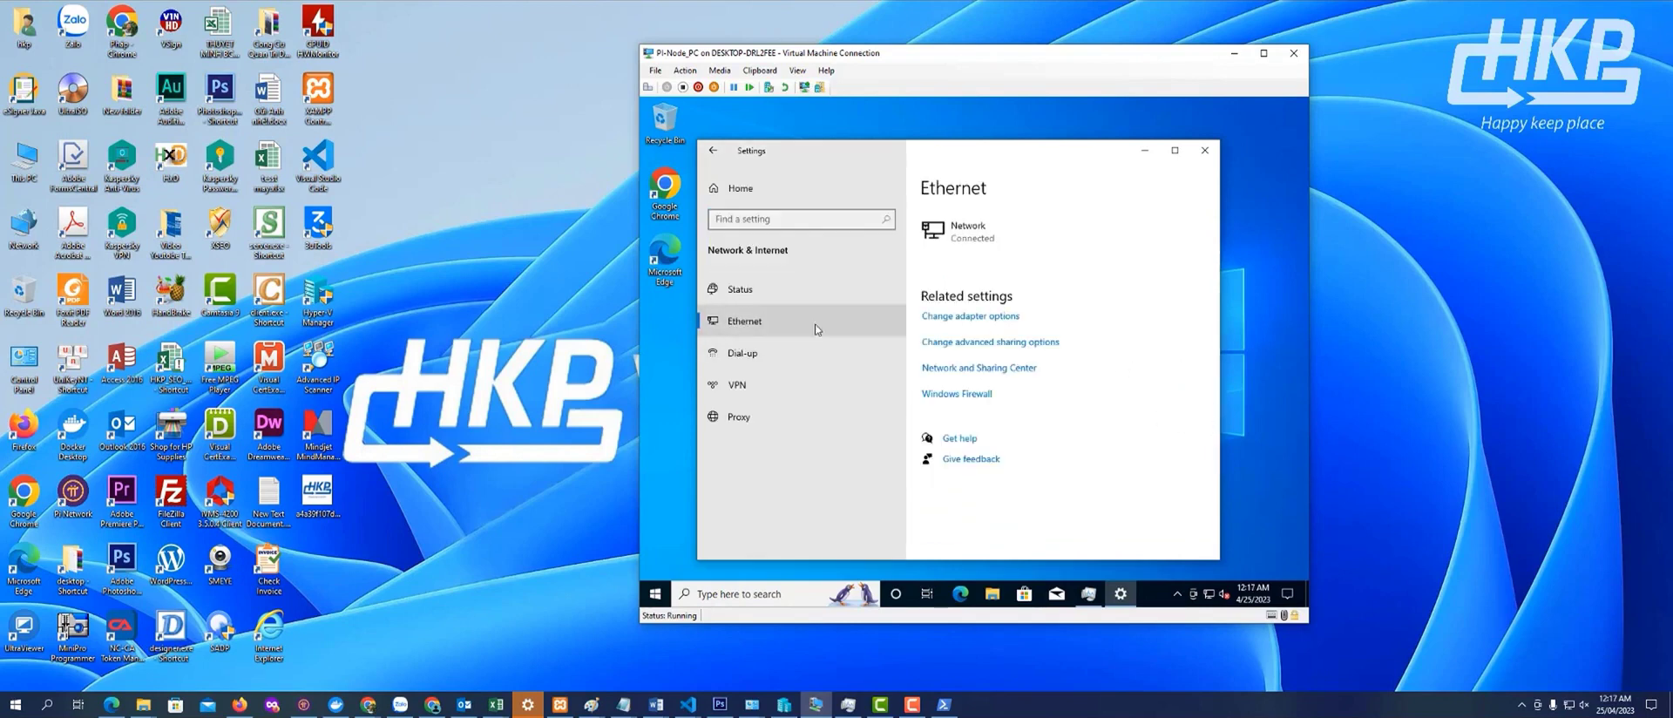
left_click(993, 317)
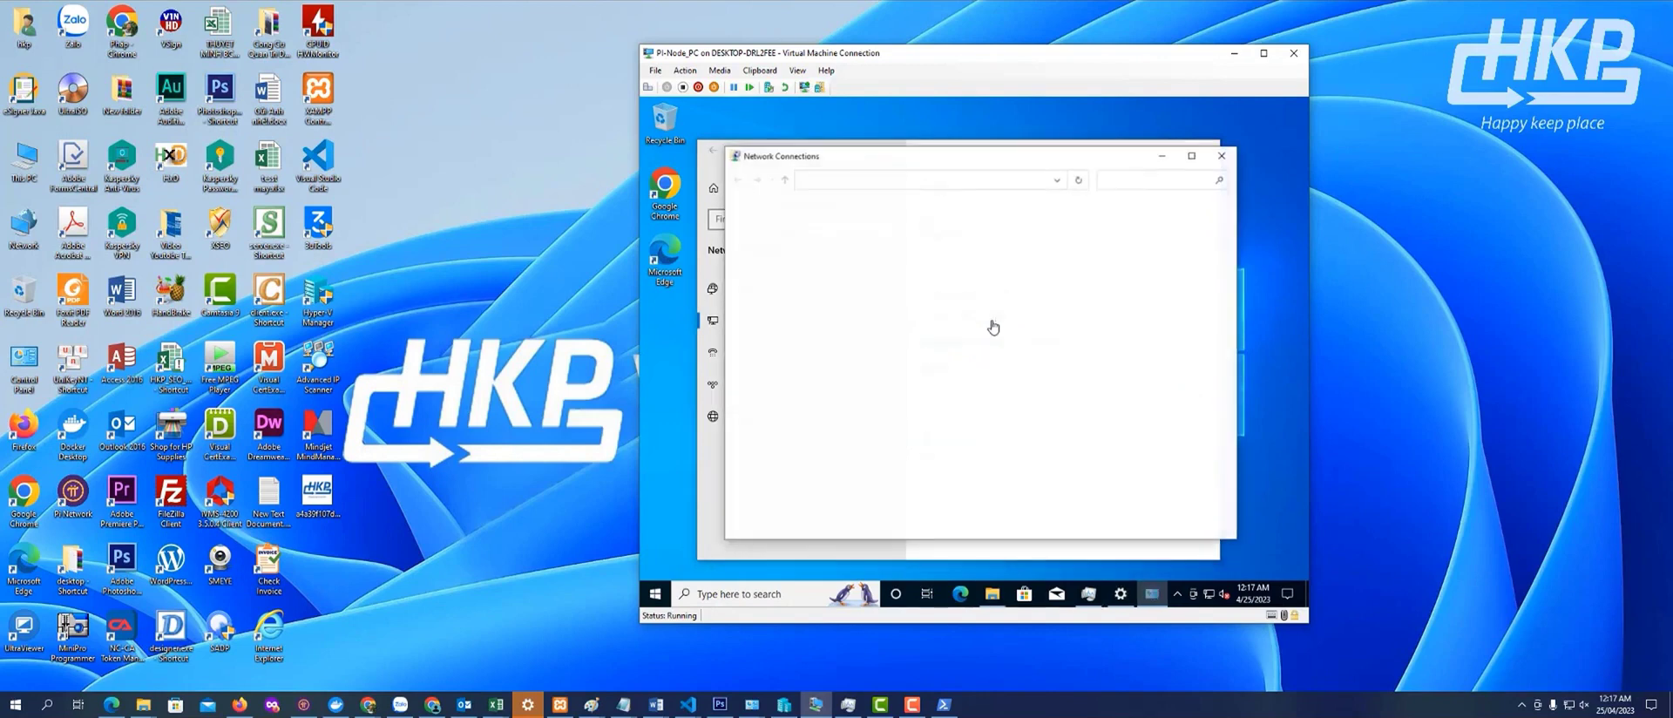
right_click(789, 246)
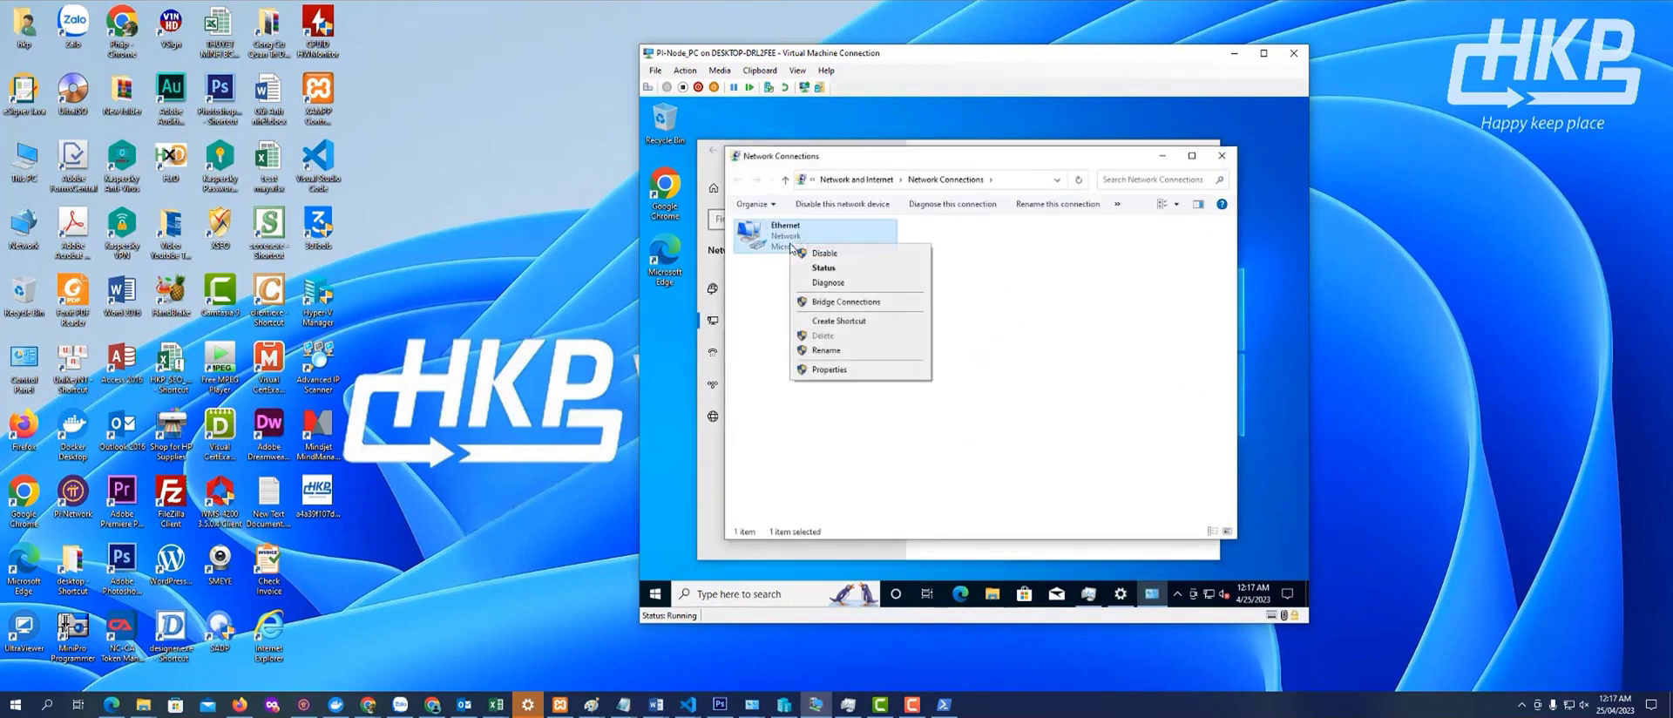
left_click(827, 369)
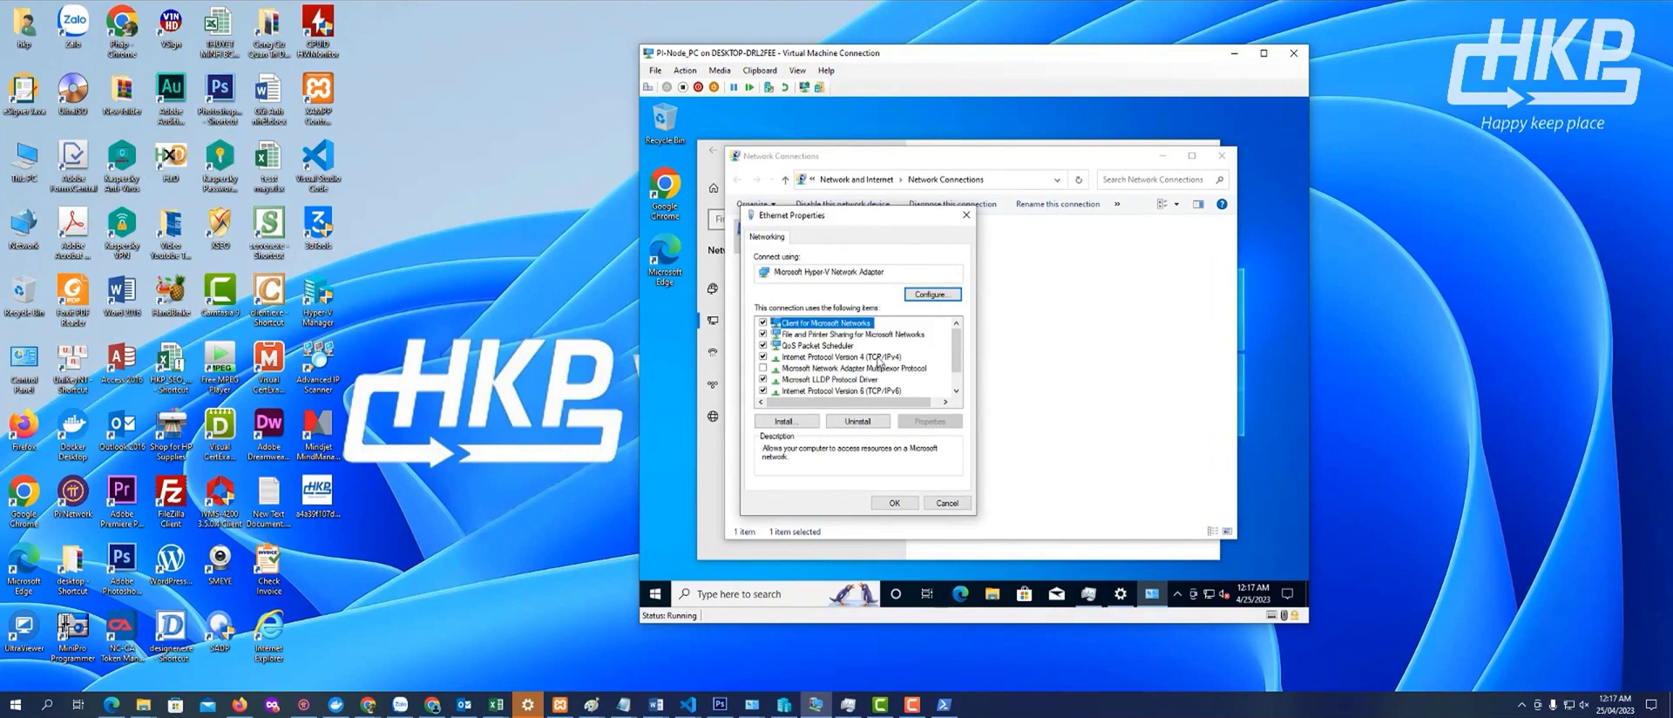
left_click(898, 358)
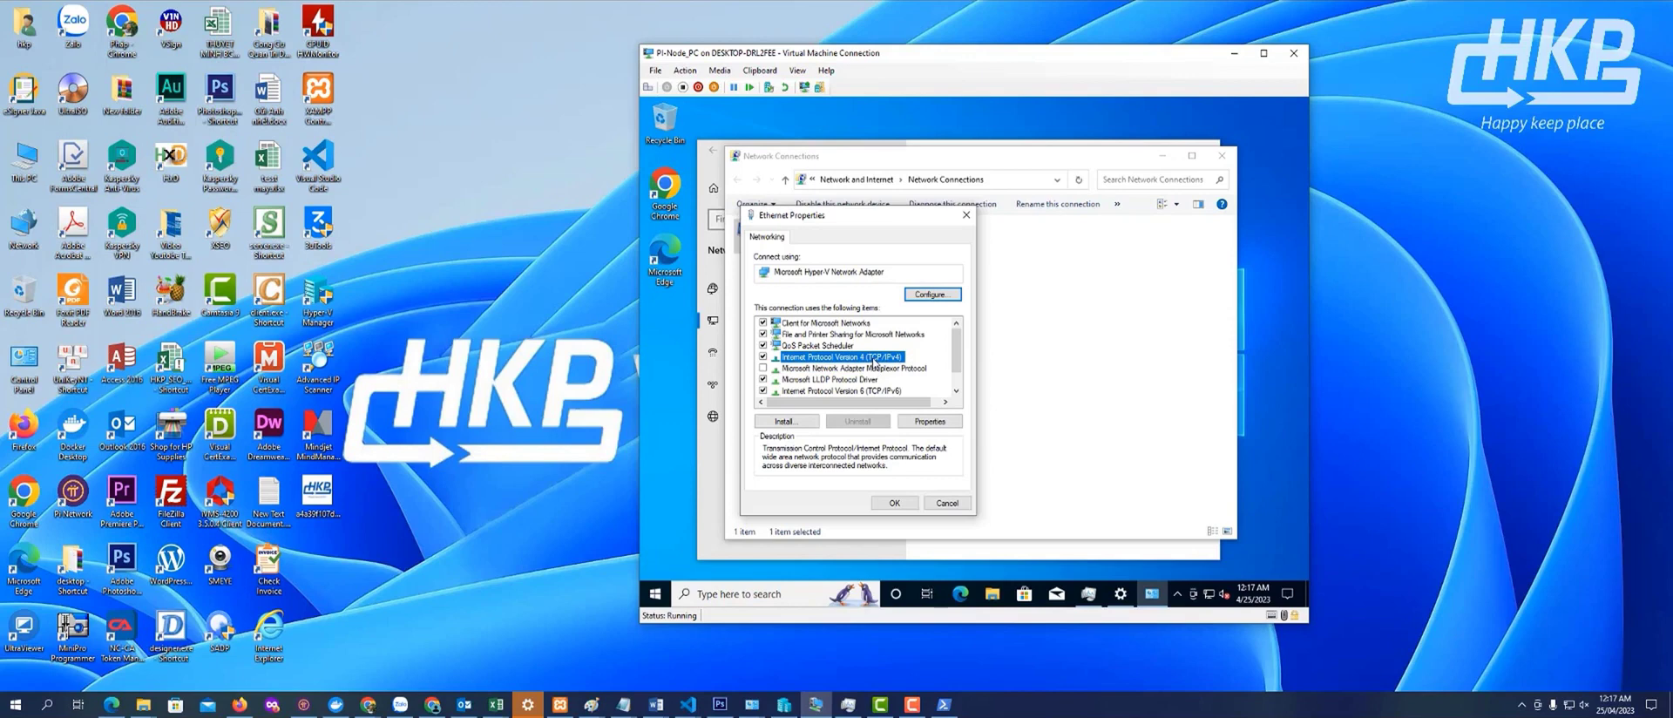
left_click(925, 421)
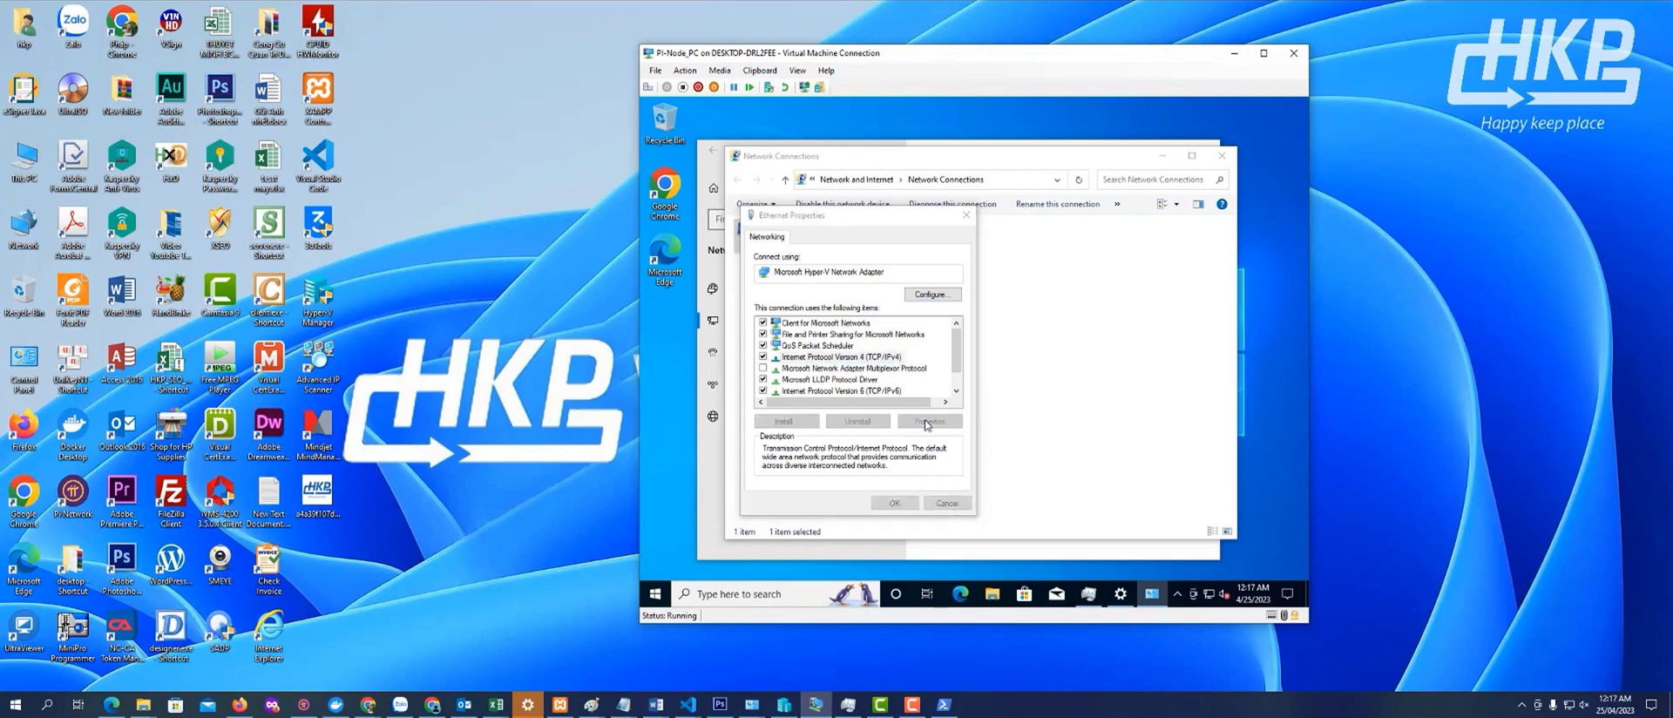
left_click(825, 364)
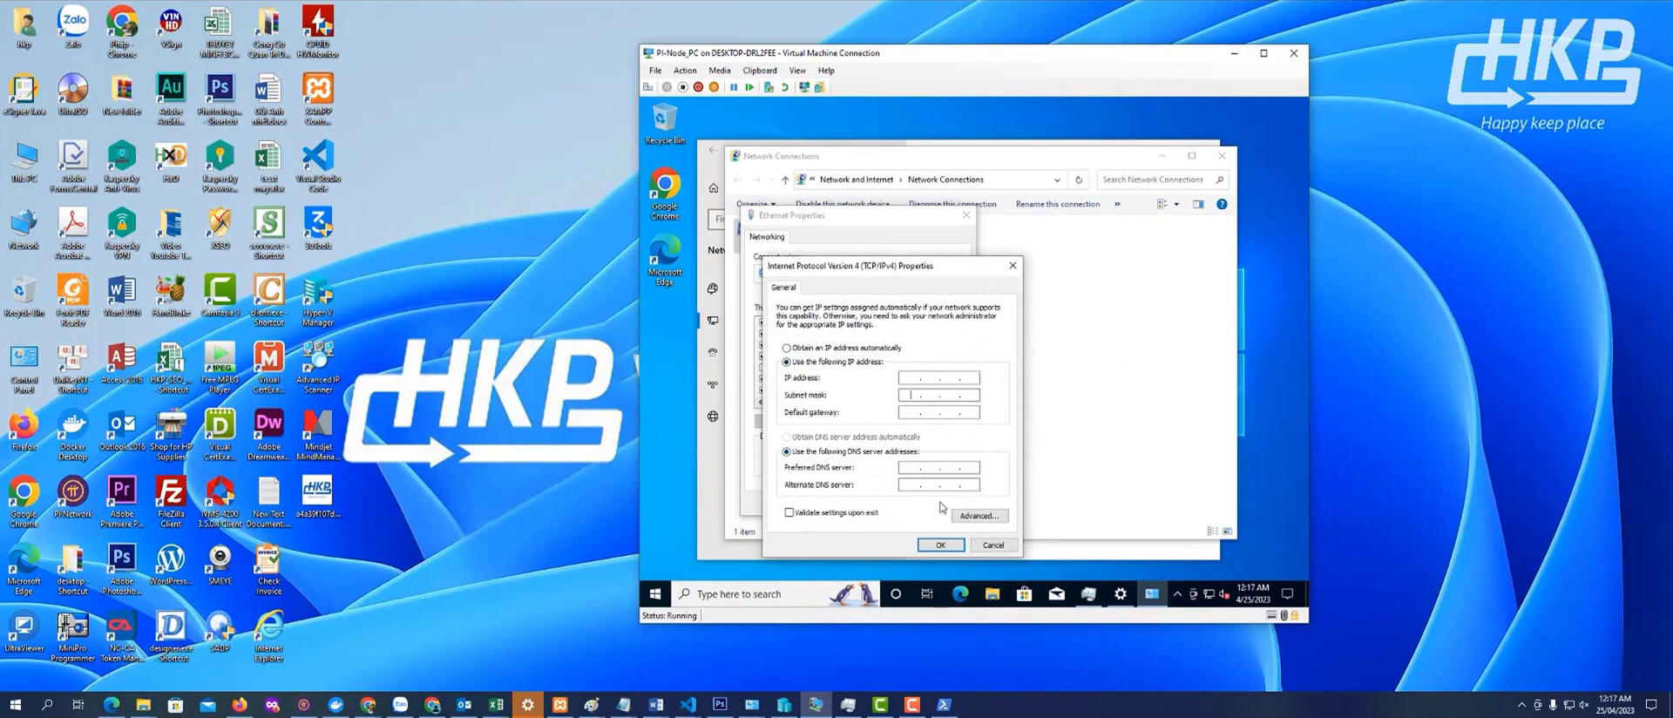
left_click(940, 545)
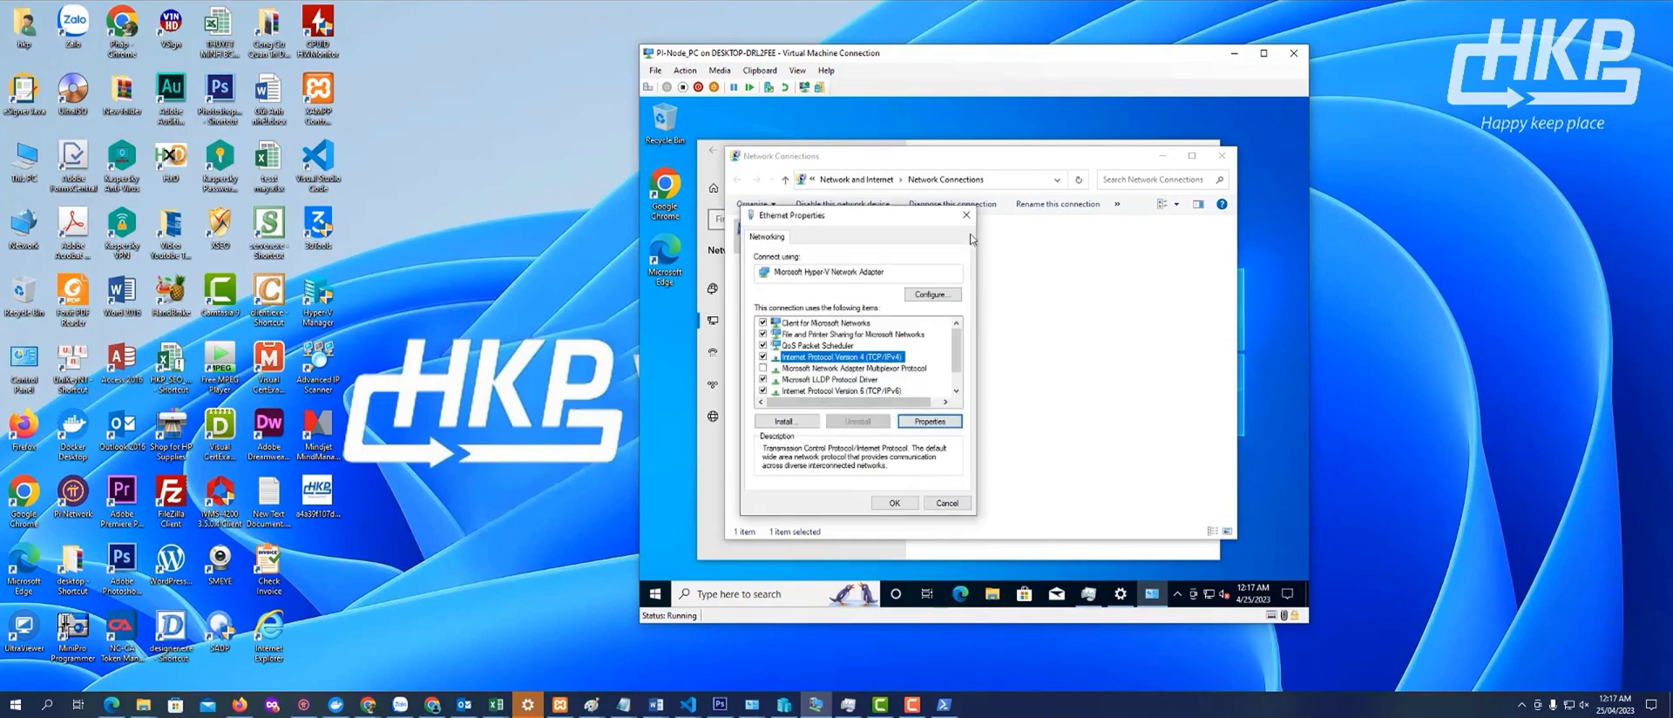
left_click(965, 215)
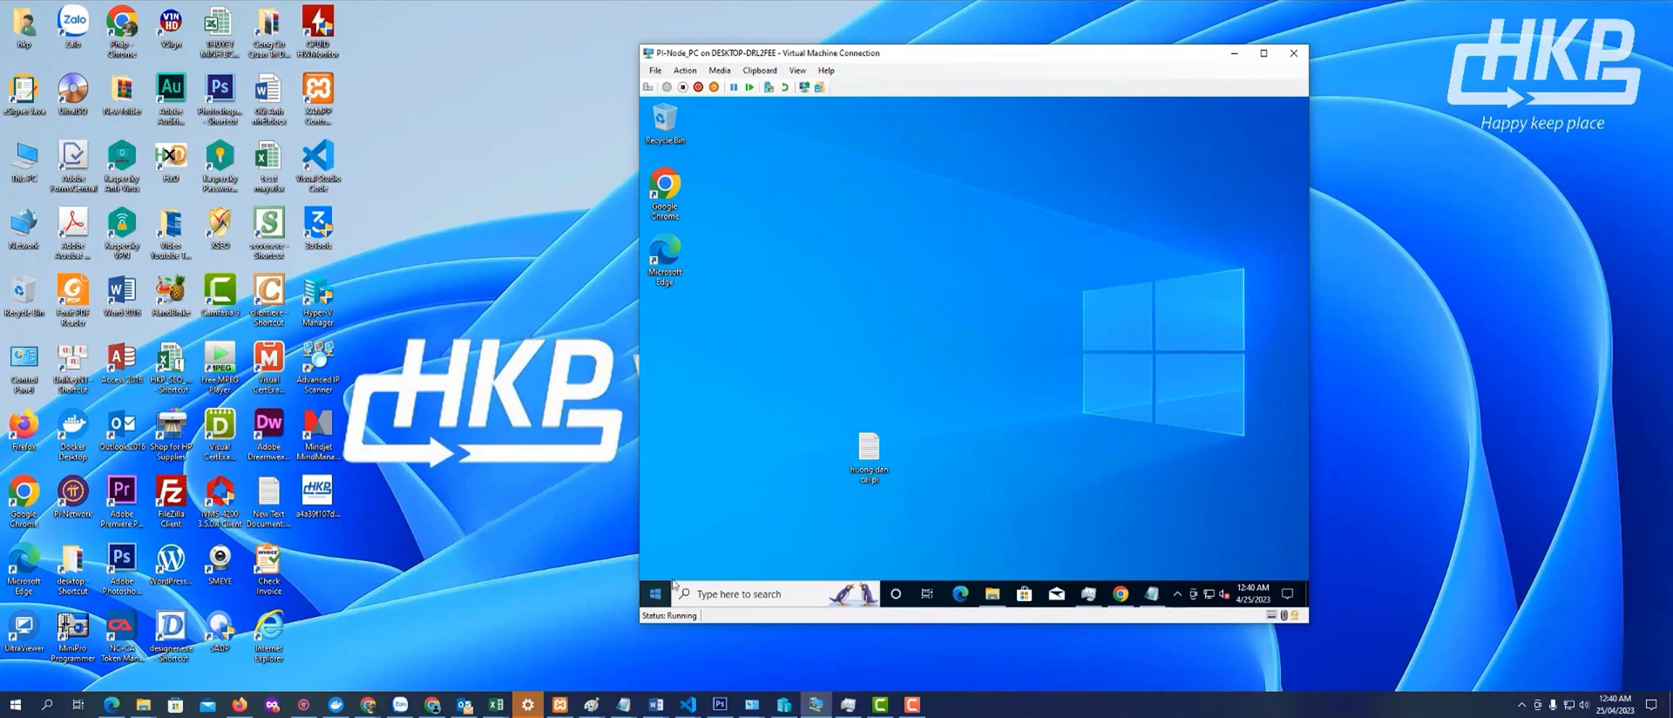
Find Windows PowerShell inside the virtual machine and run it as administrator, allowing it to make changes
left_click(728, 593)
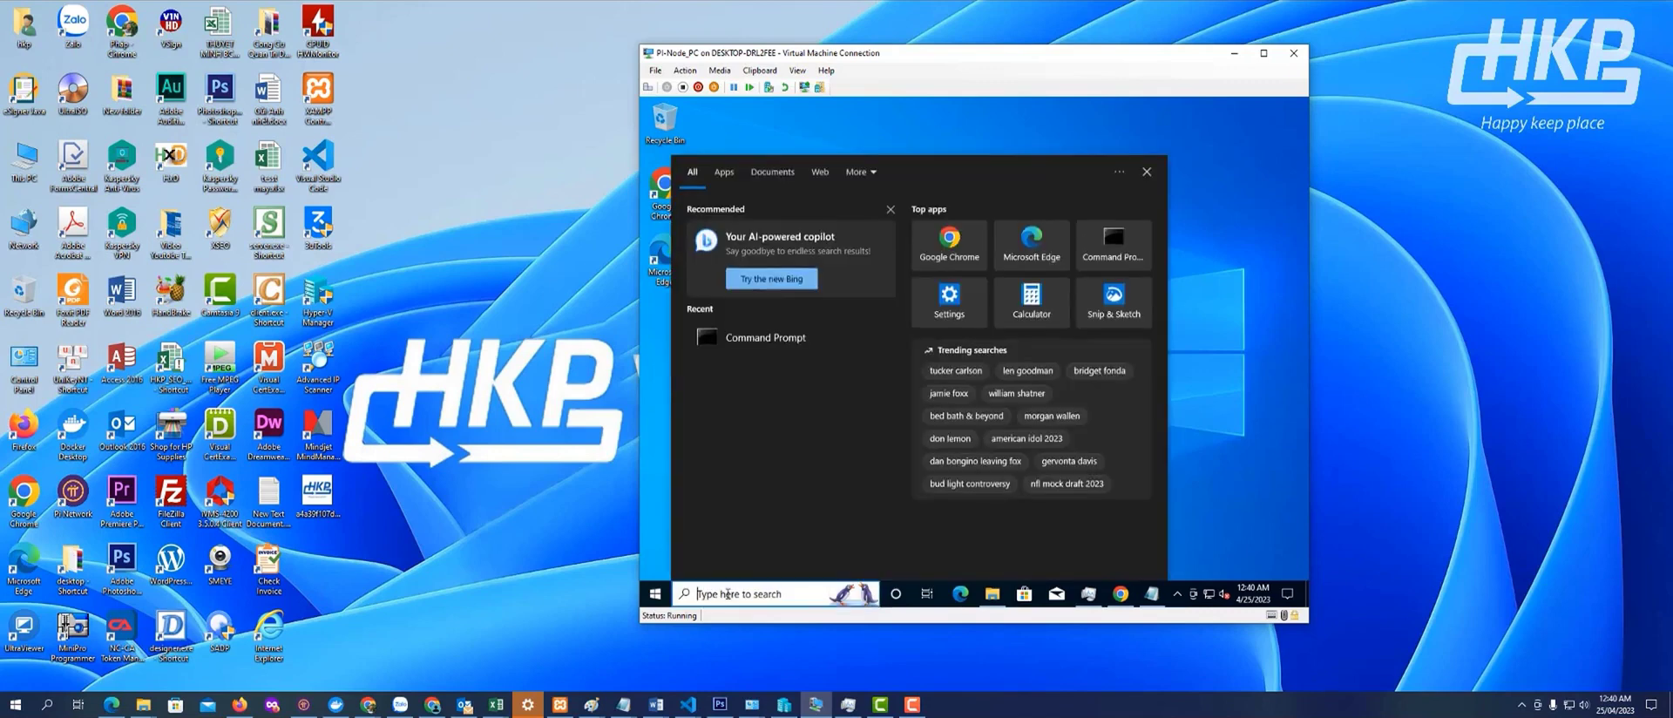
type("pow")
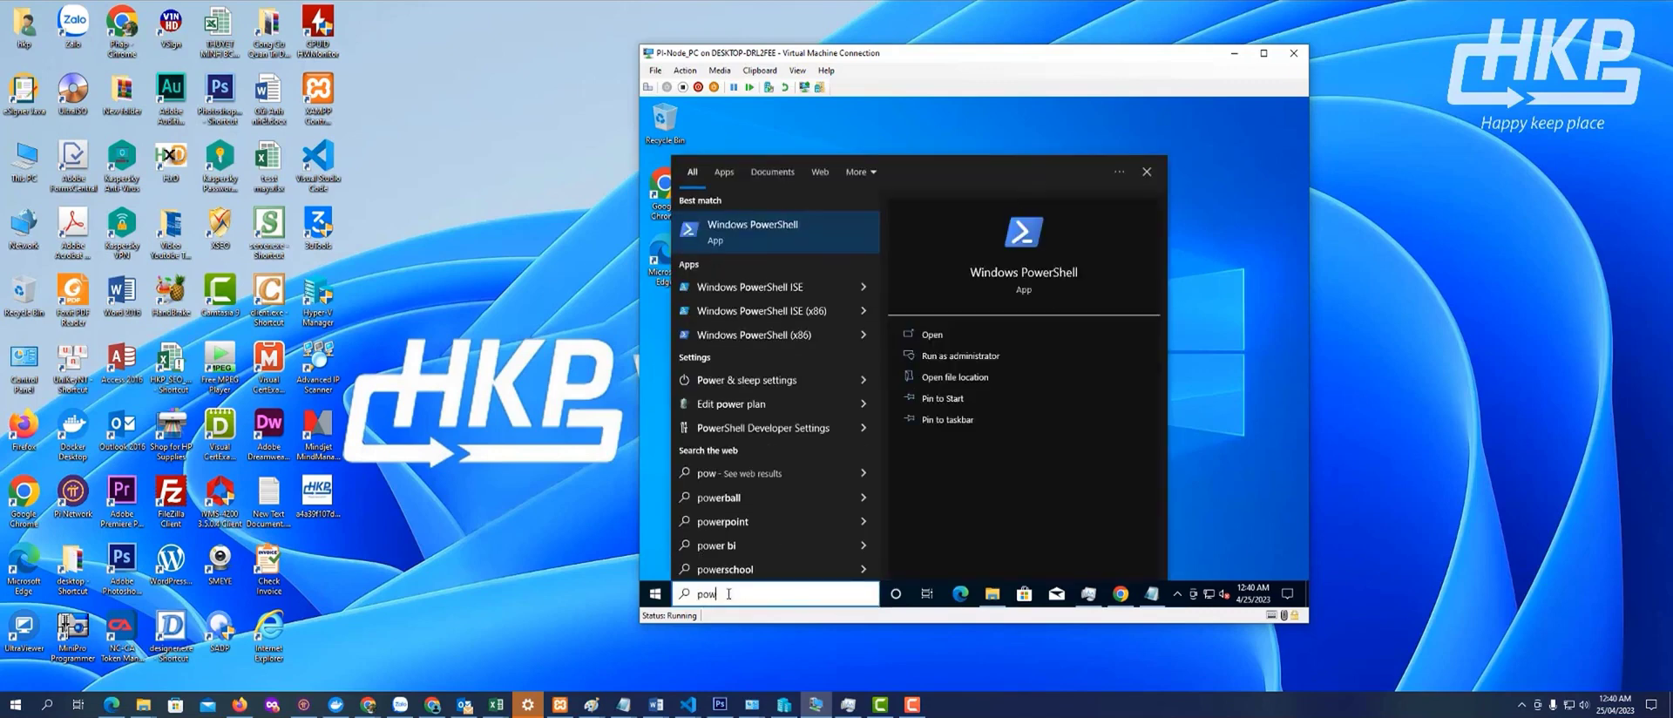
right_click(745, 248)
left_click(788, 262)
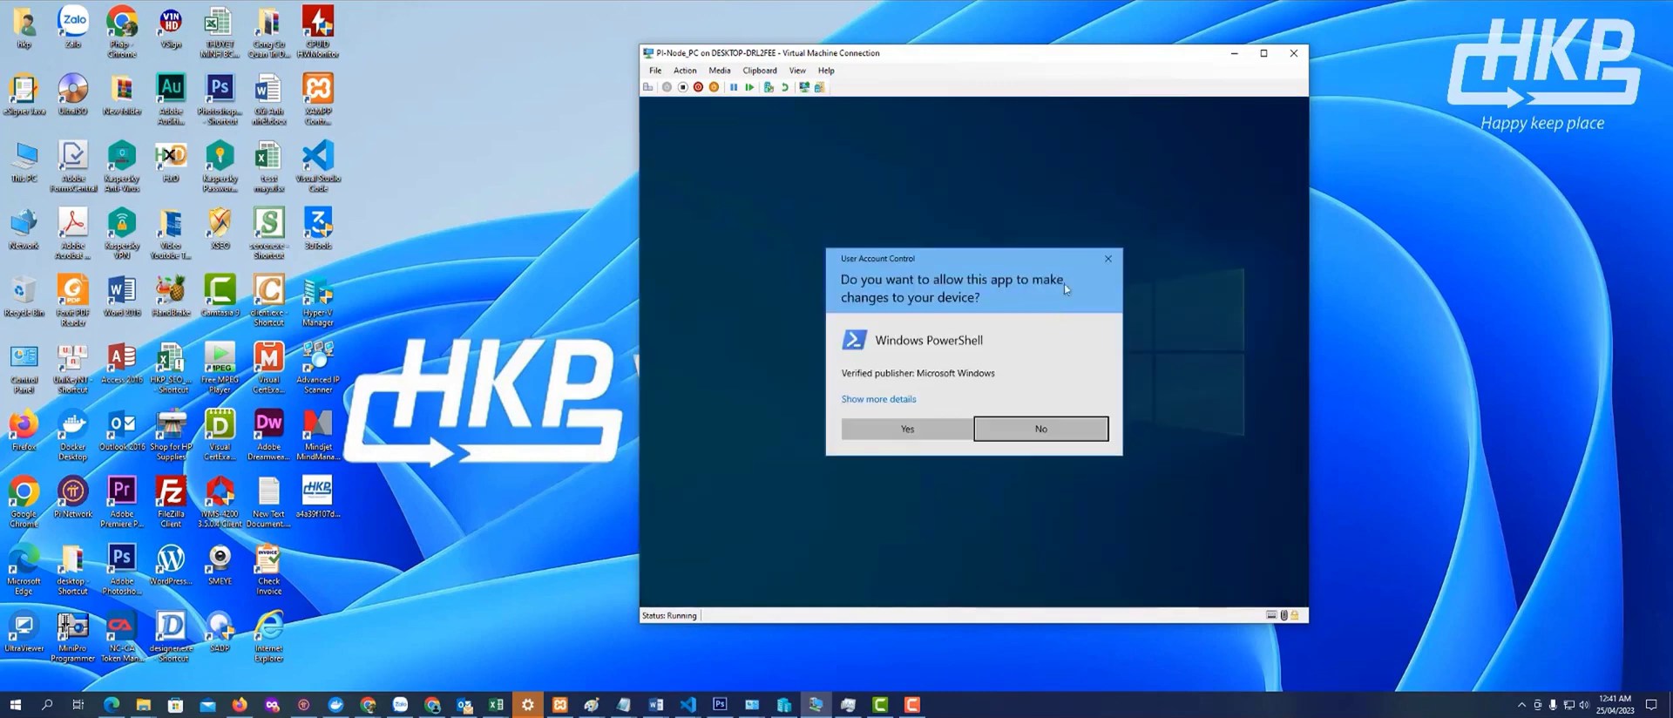
left_click(912, 432)
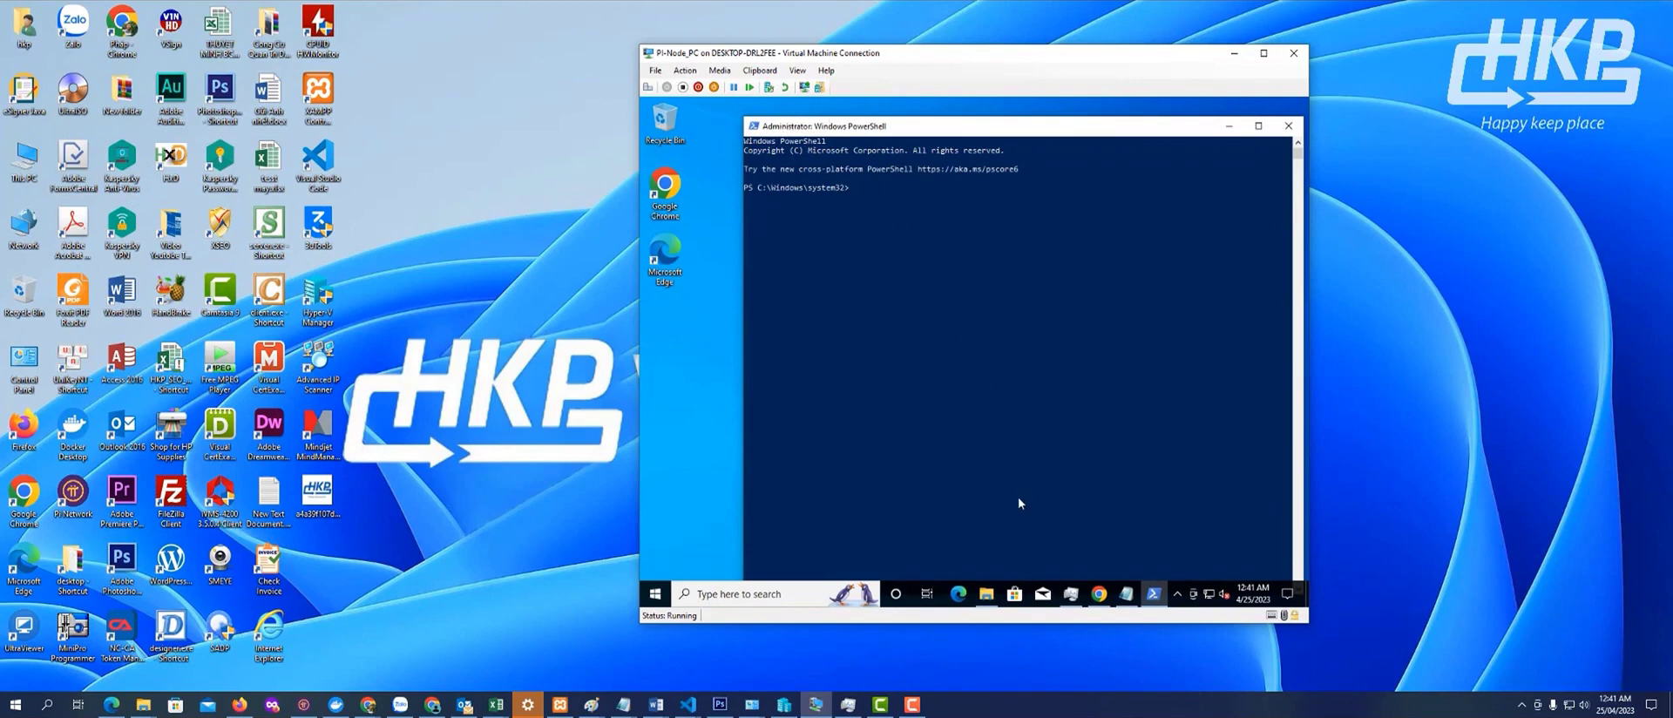
Copy dism.exe /online /enable-feature /featurename:Microsoft-Windows-Subsystem-Linux /all /norestart from the Notepad instructions and run it in PowerShell
left_click(1126, 593)
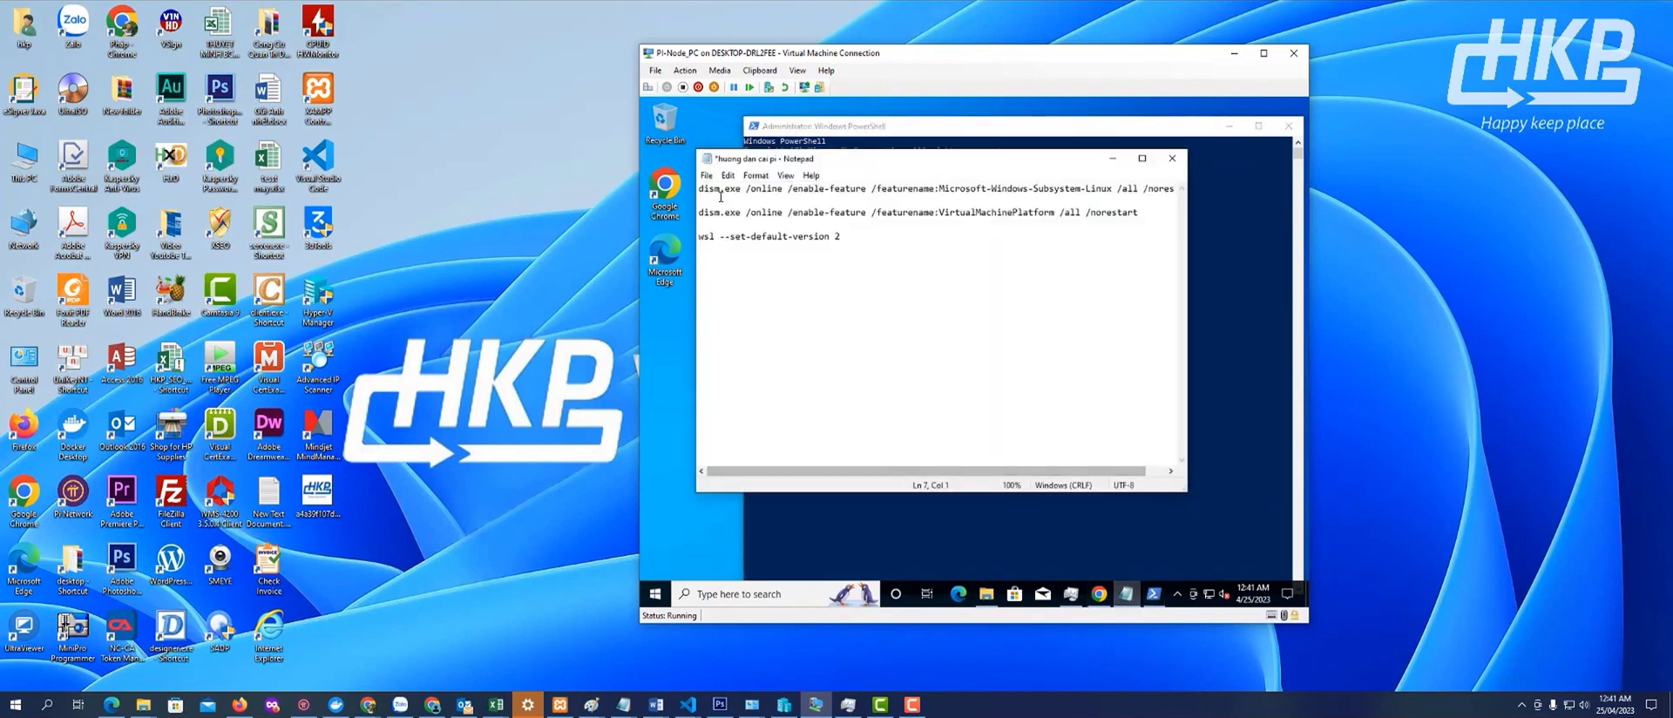
left_click_drag(700, 190, 1150, 200)
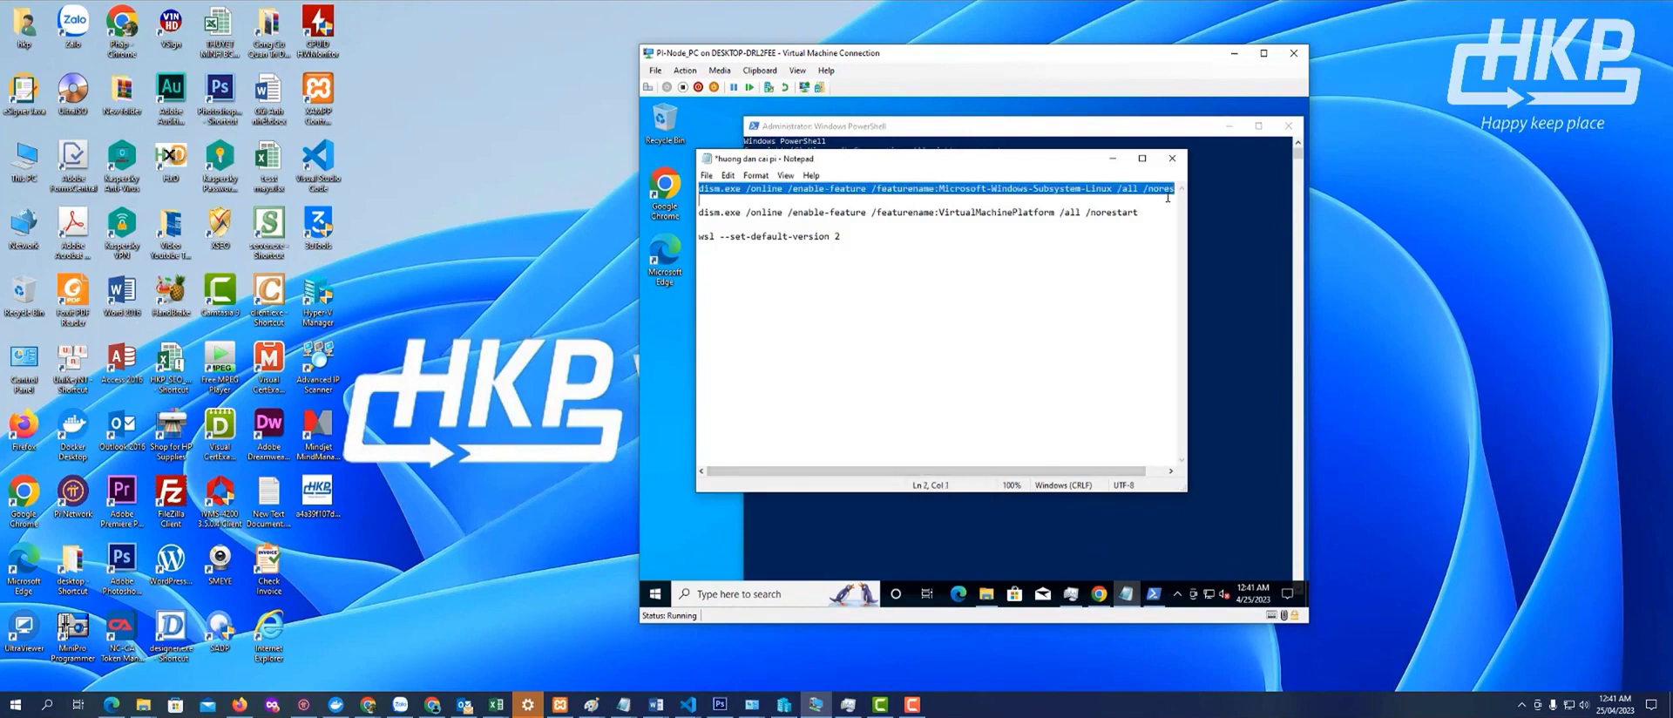
right_click(1039, 195)
left_click(1067, 232)
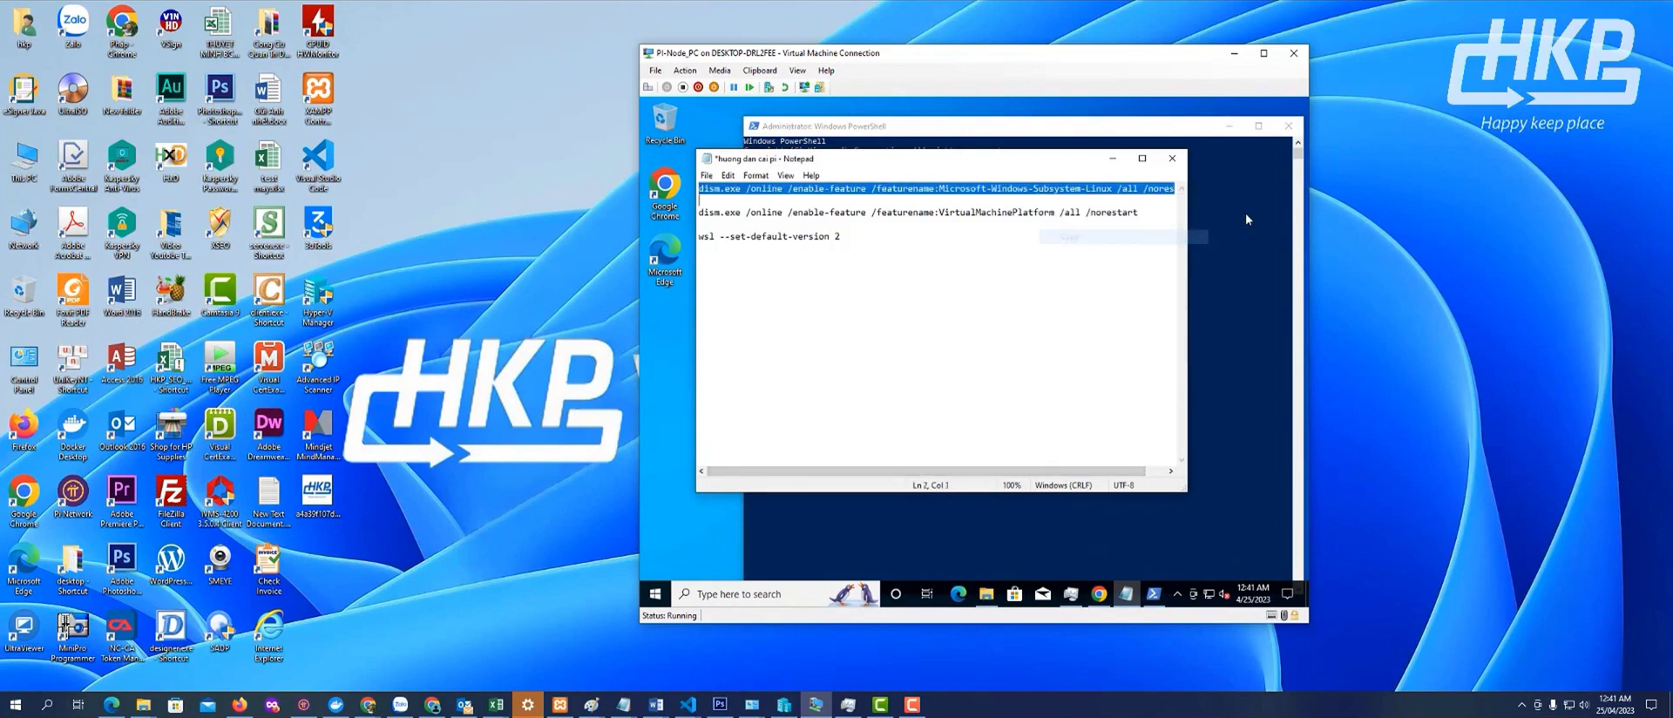
left_click(1246, 213)
right_click(880, 191)
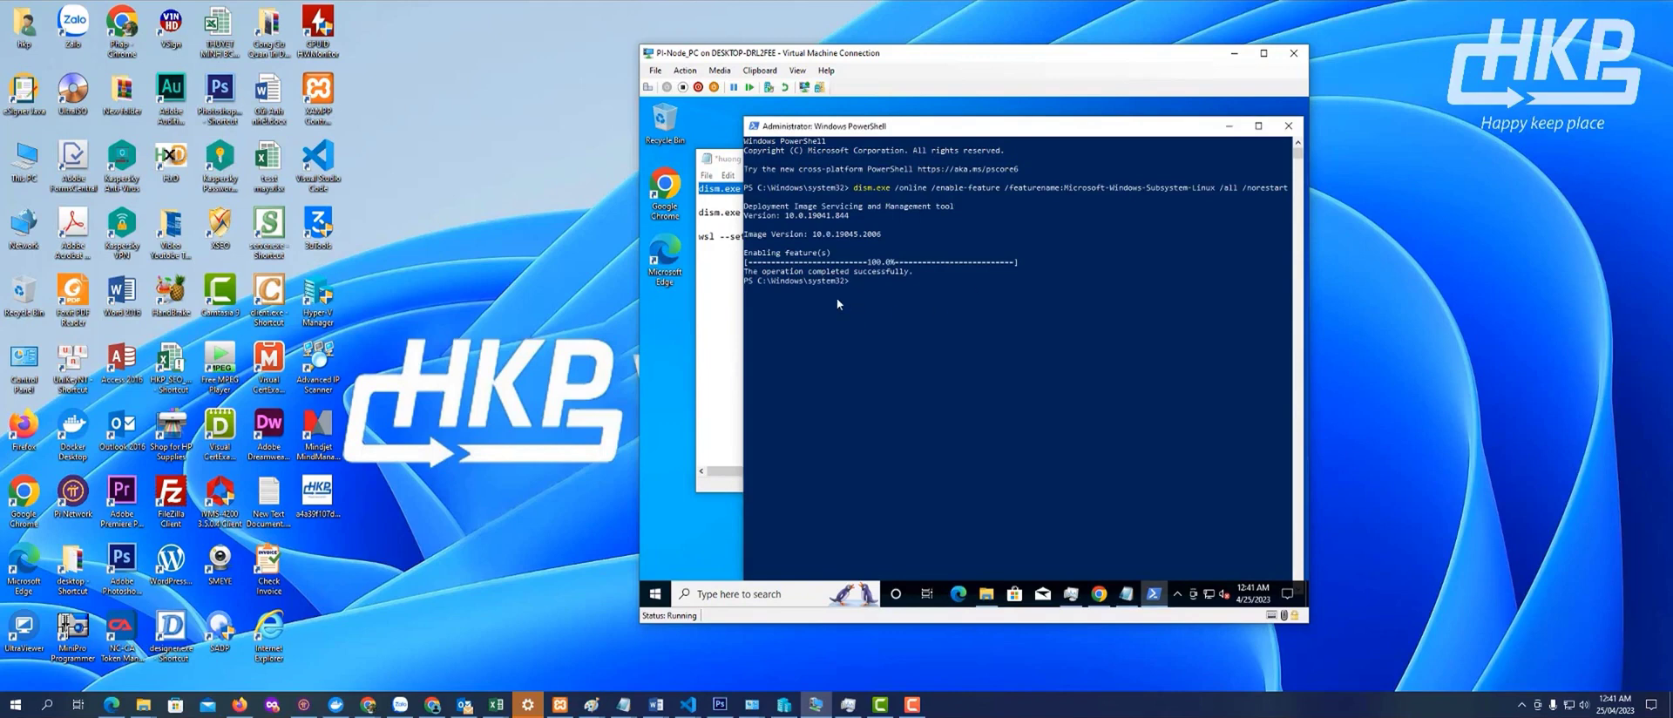
Copy dism.exe /online /enable-feature /featurename:VirtualMachinePlatform /all /norestart from the Notepad instructions, run it in PowerShell, and close PowerShell
left_click_drag(699, 212, 1163, 217)
right_click(954, 213)
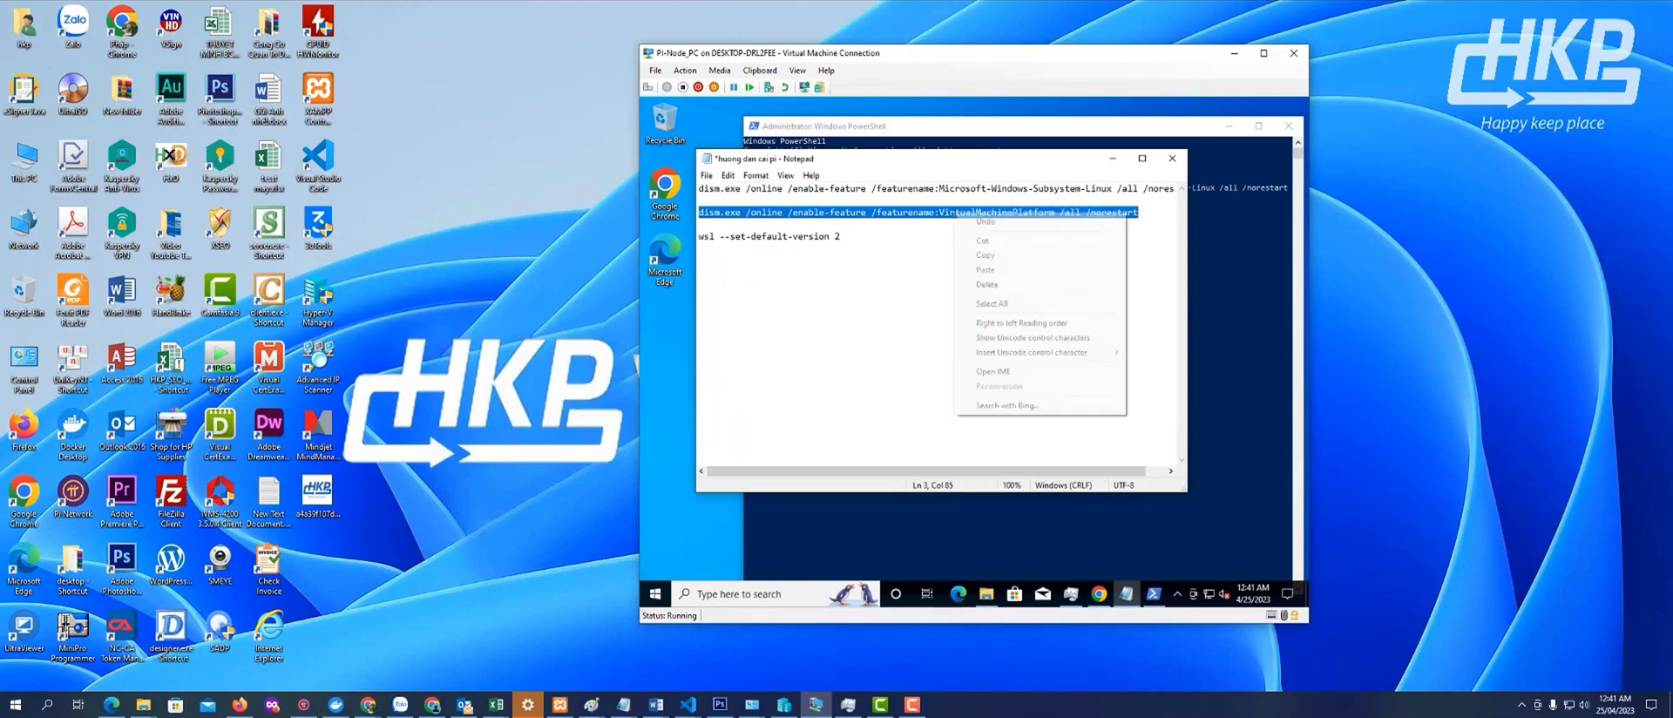
left_click(983, 260)
left_click(1199, 245)
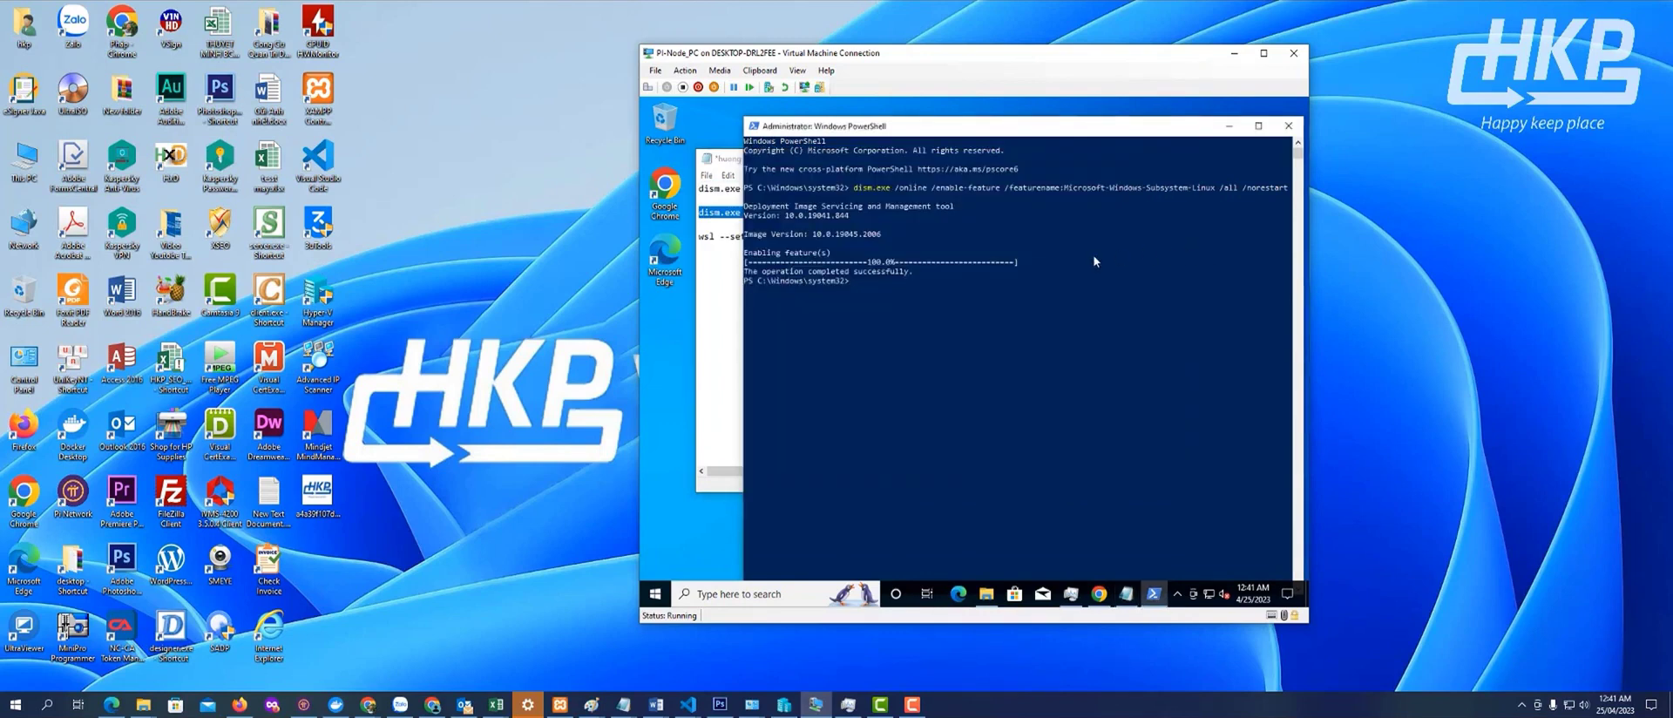
right_click(870, 284)
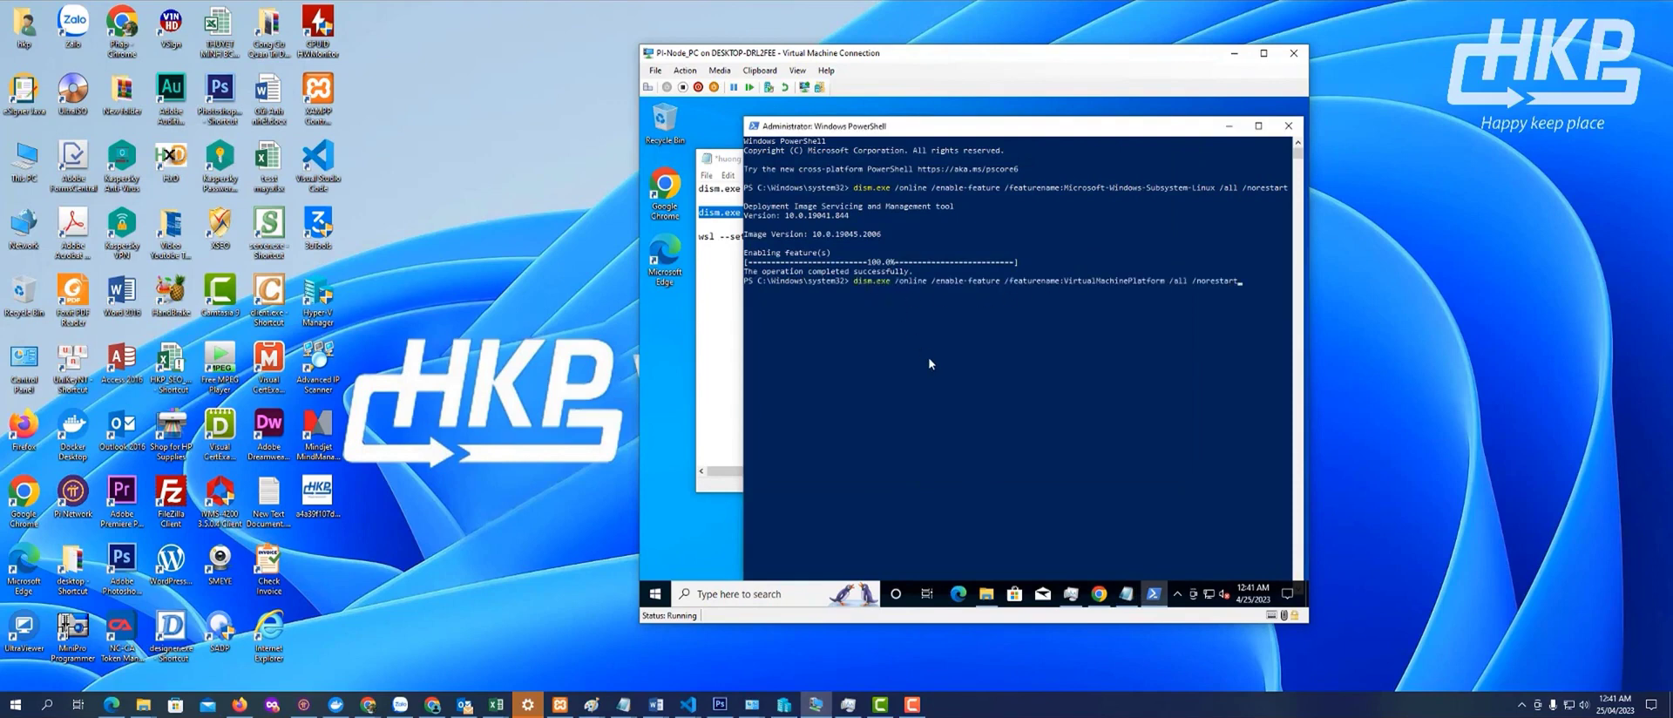
key("Return")
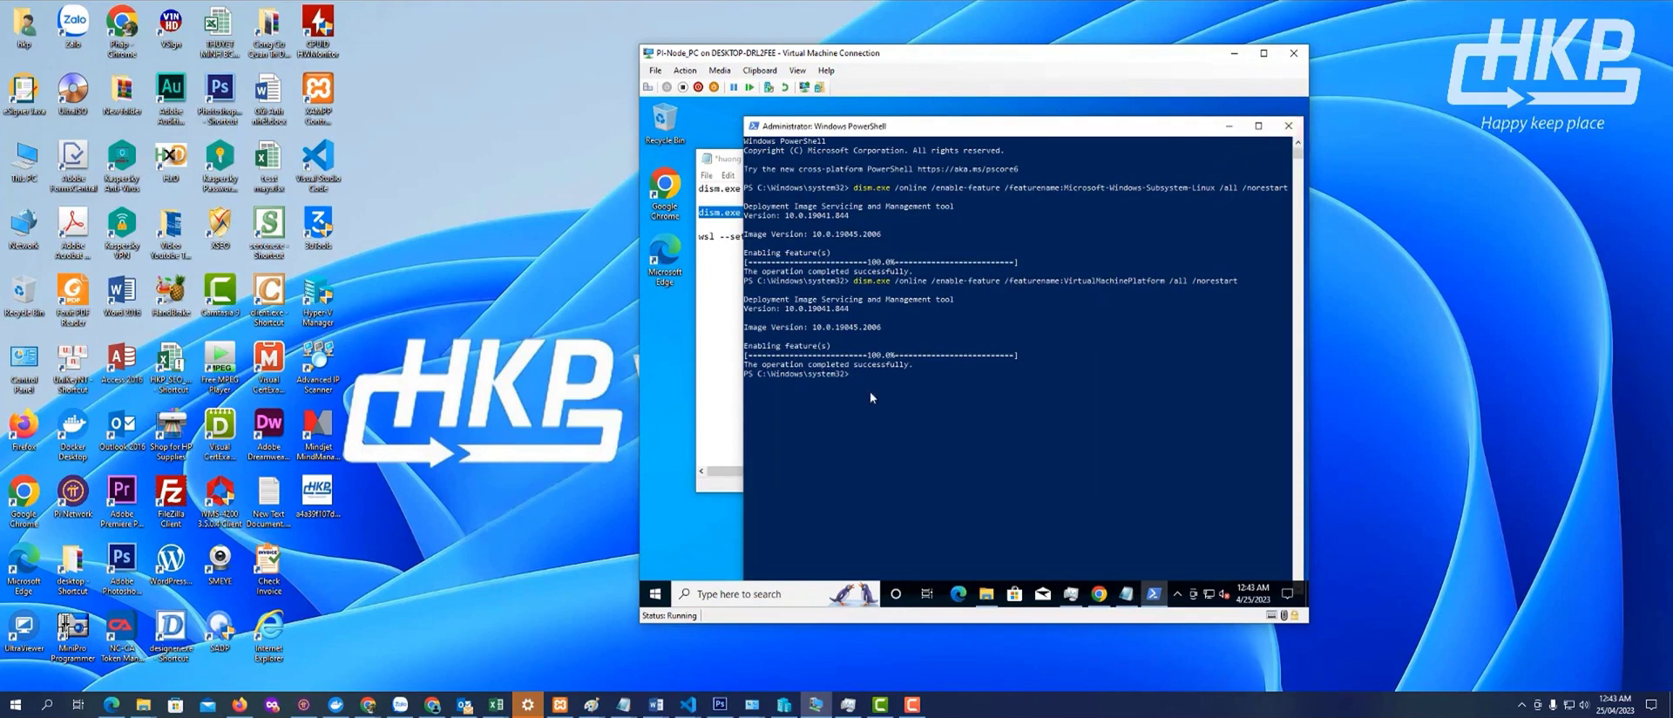
left_click(1288, 127)
left_click(794, 595)
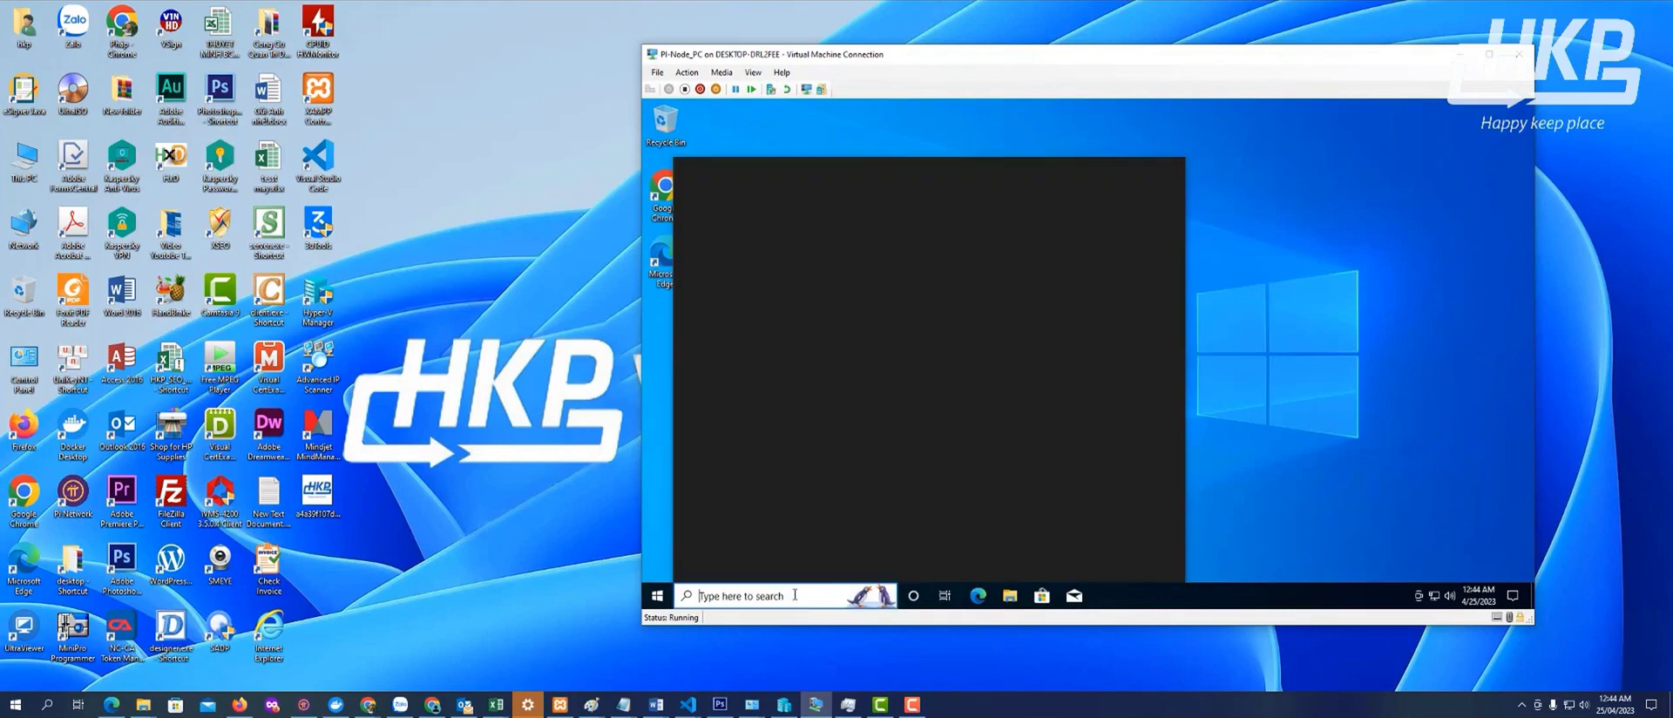
left_click(1326, 352)
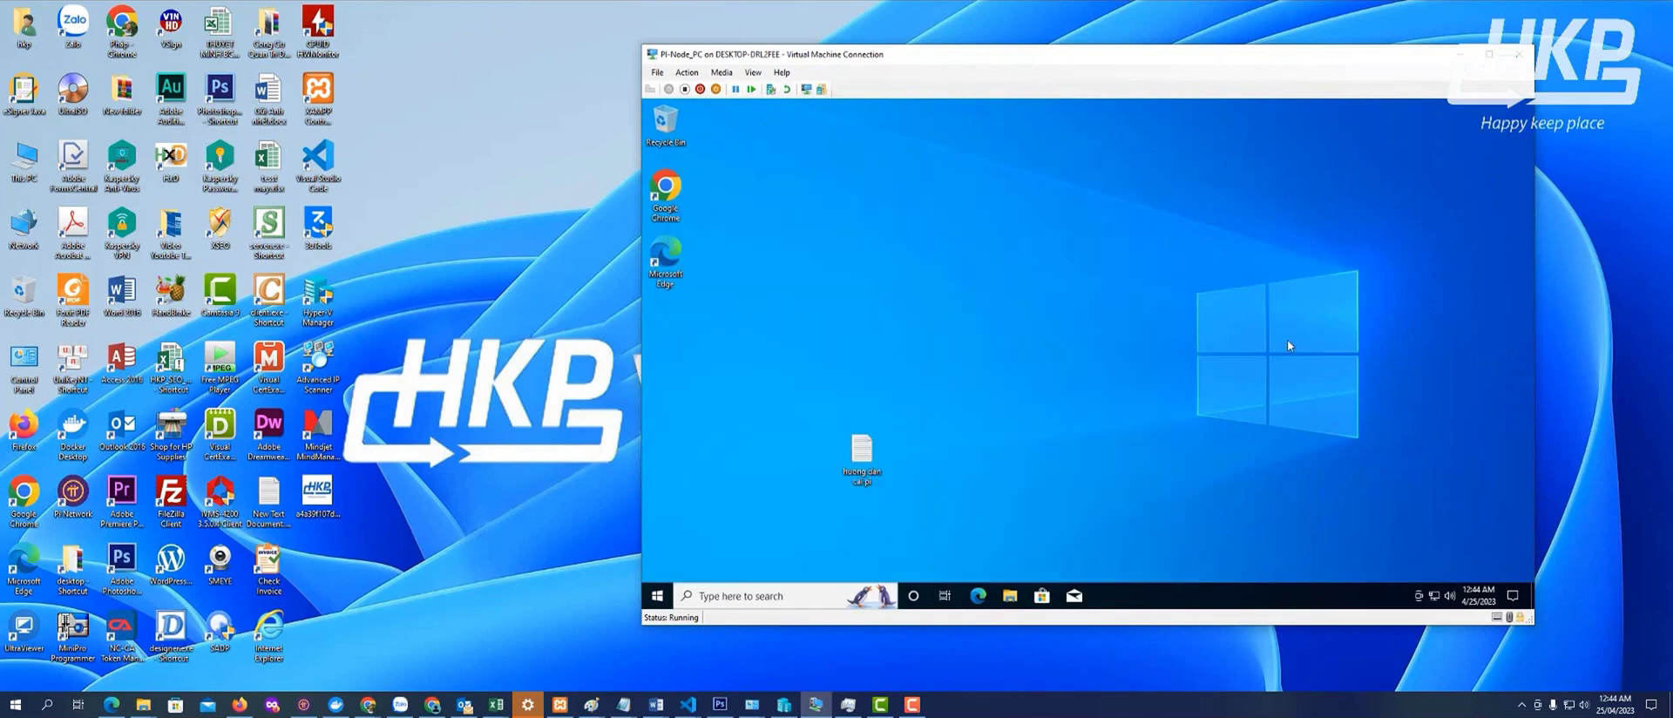
Install wsl_update_x64 from the virtual machine's Downloads folder, reconnecting to the virtual machine and finishing the Windows Subsystem for Linux Update setup
left_click(1011, 598)
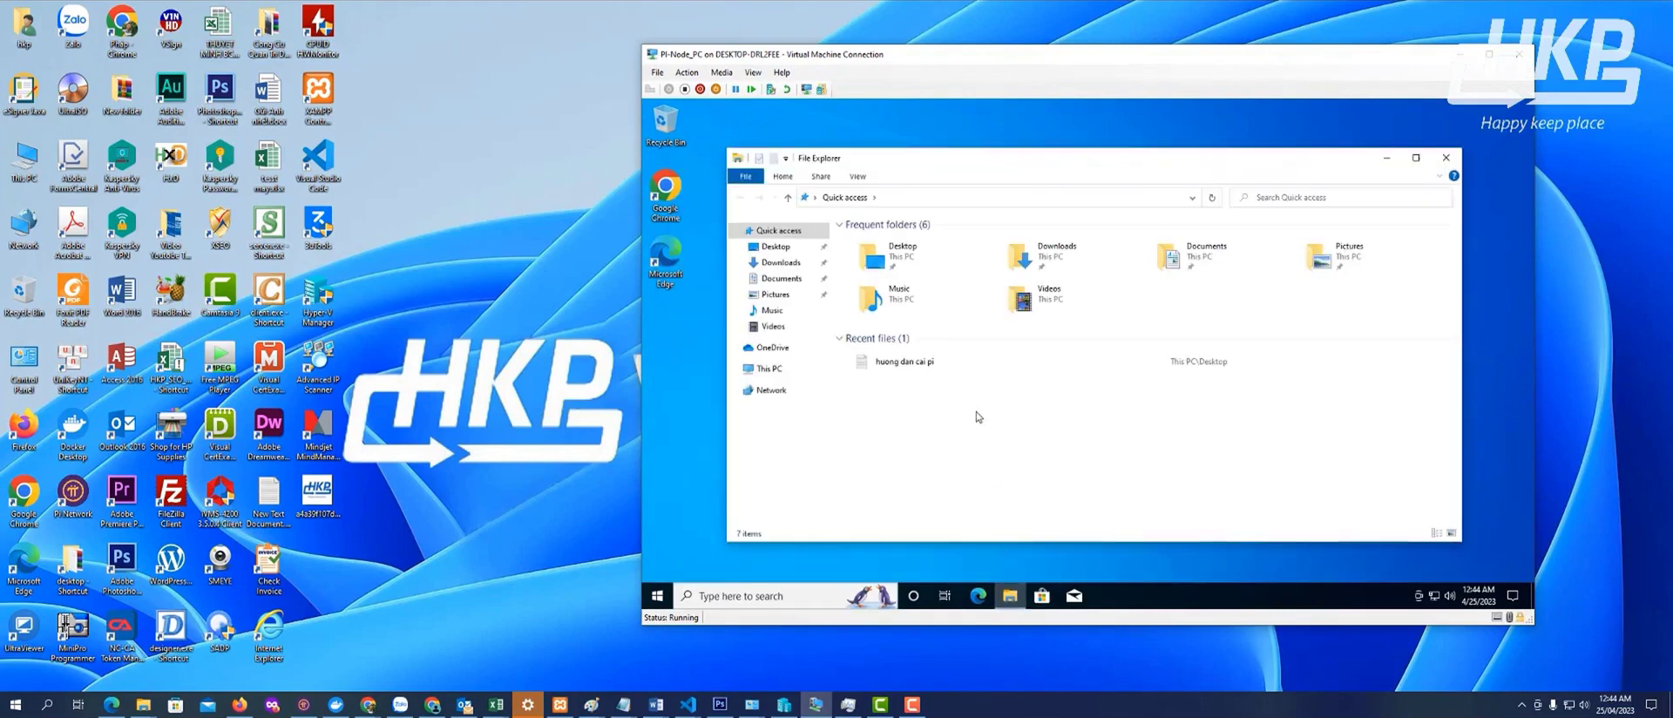
left_click(778, 265)
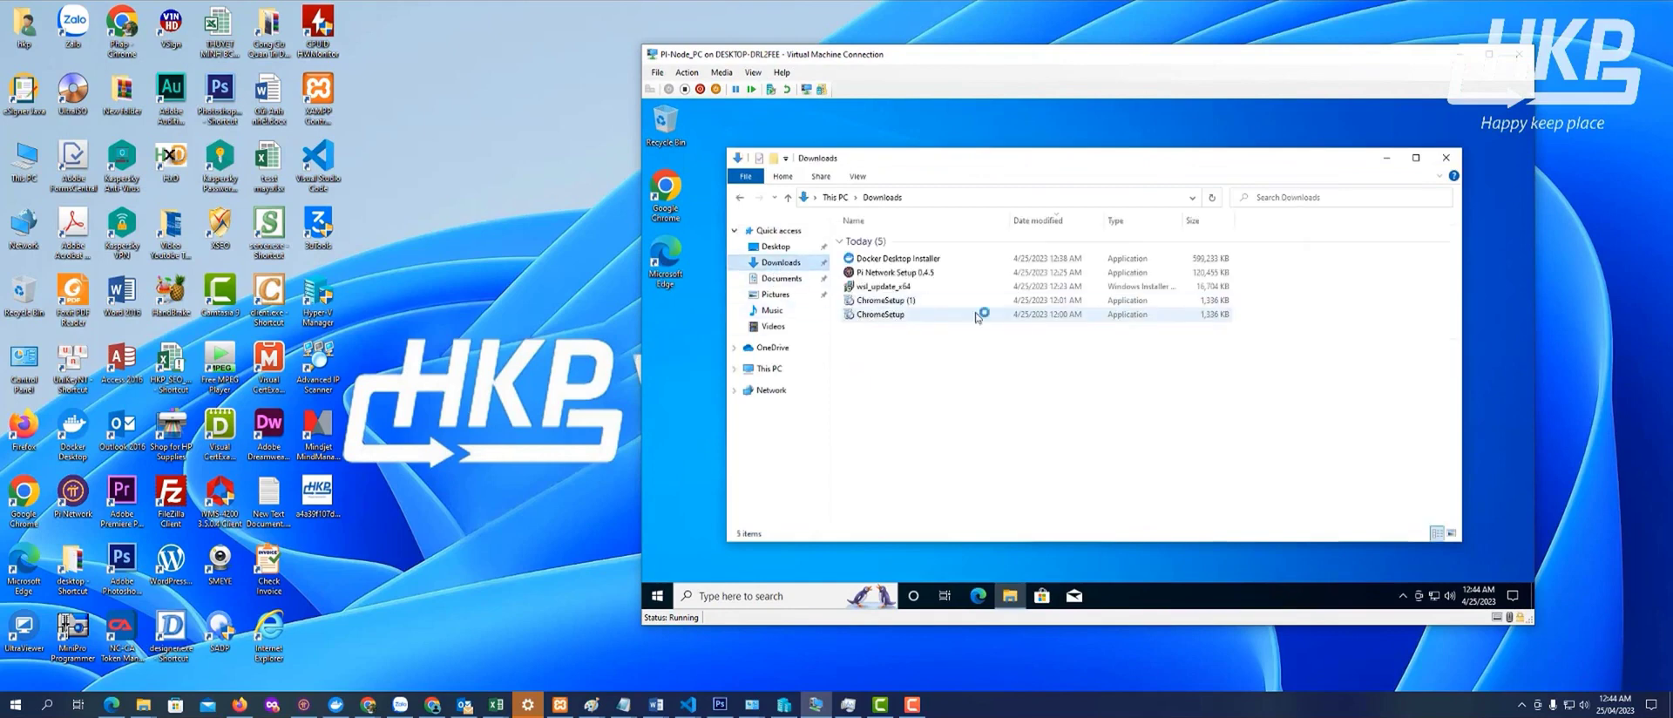
left_click(881, 289)
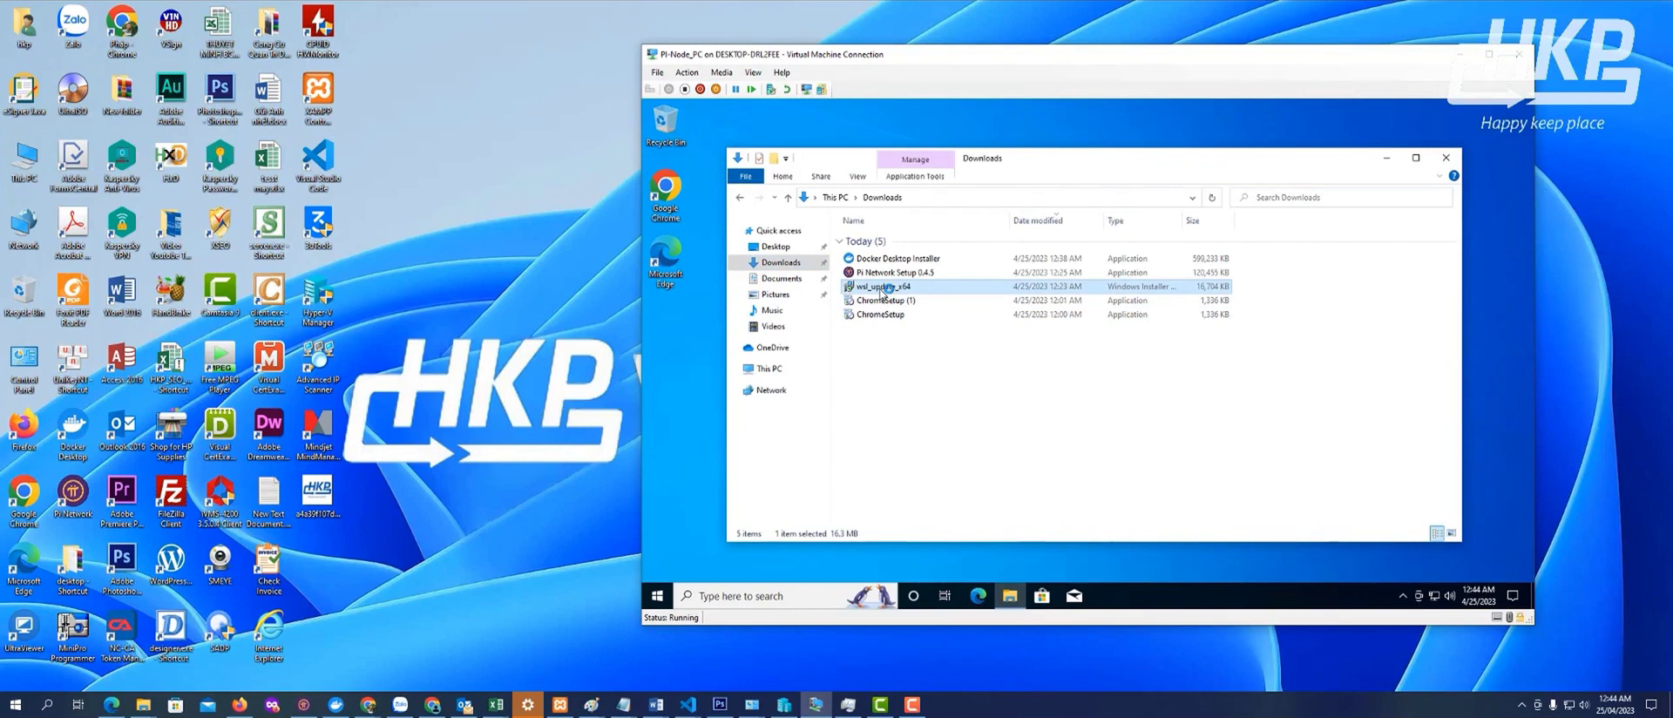
right_click(880, 290)
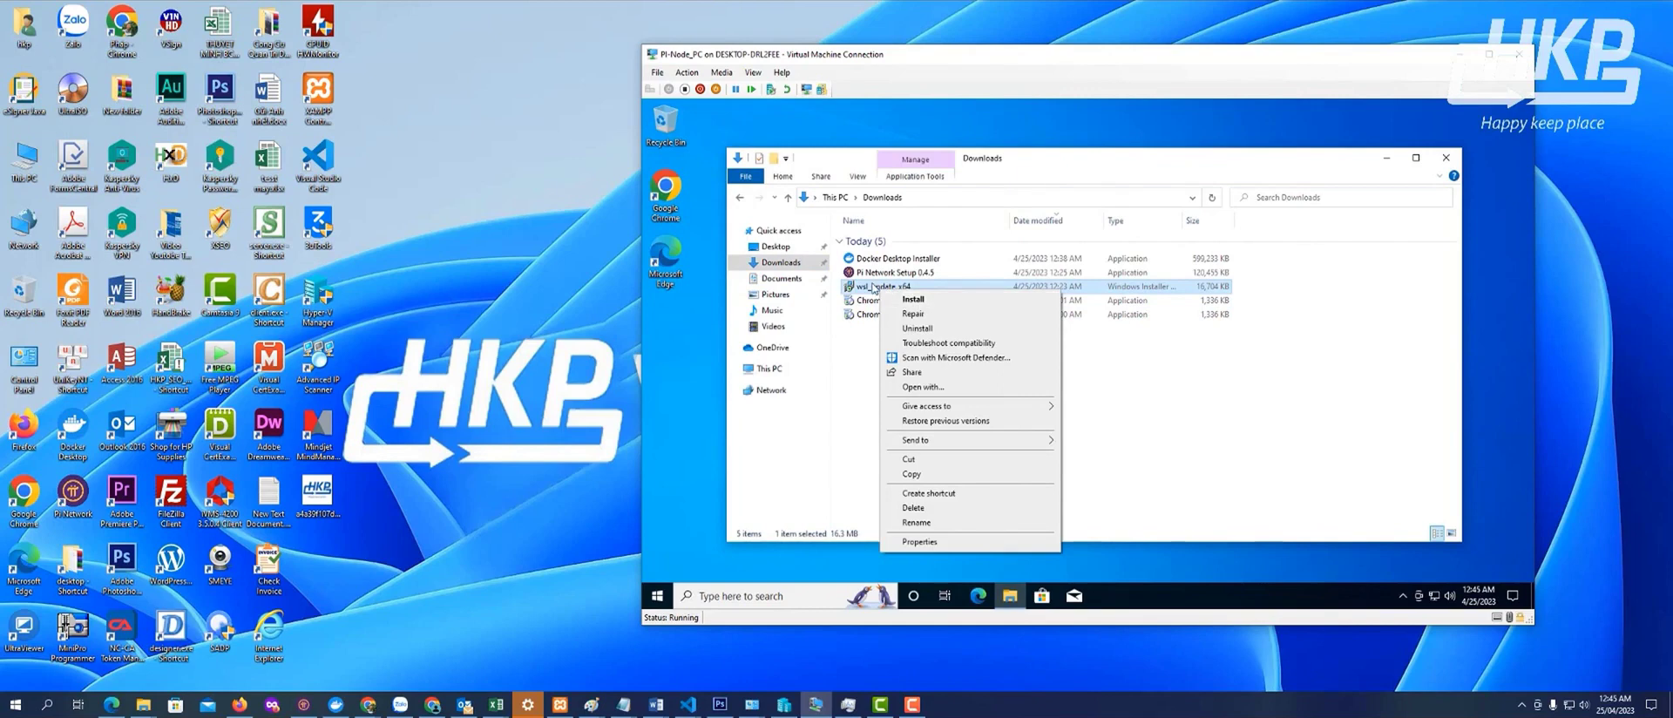
left_click(921, 303)
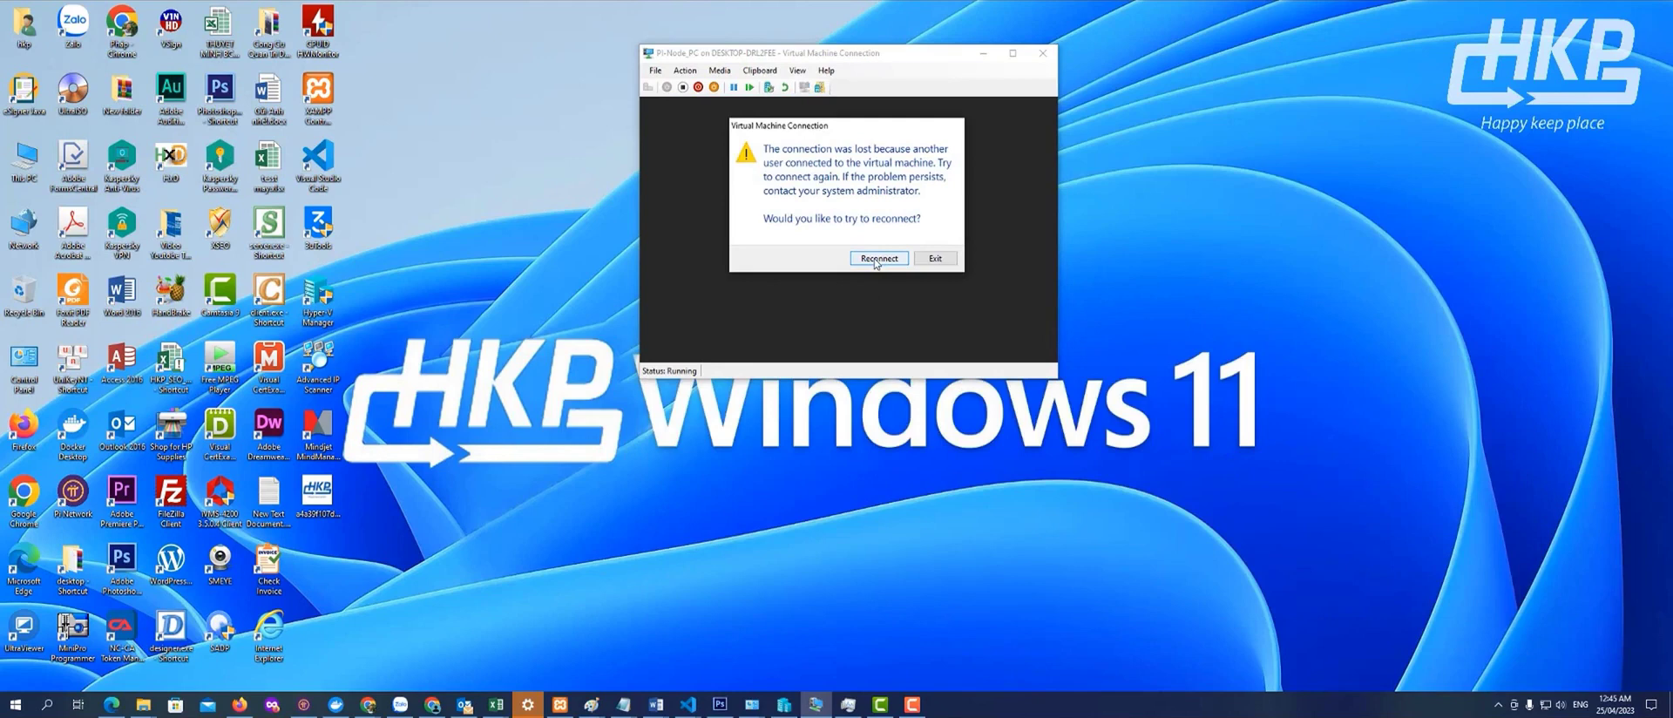
left_click(877, 258)
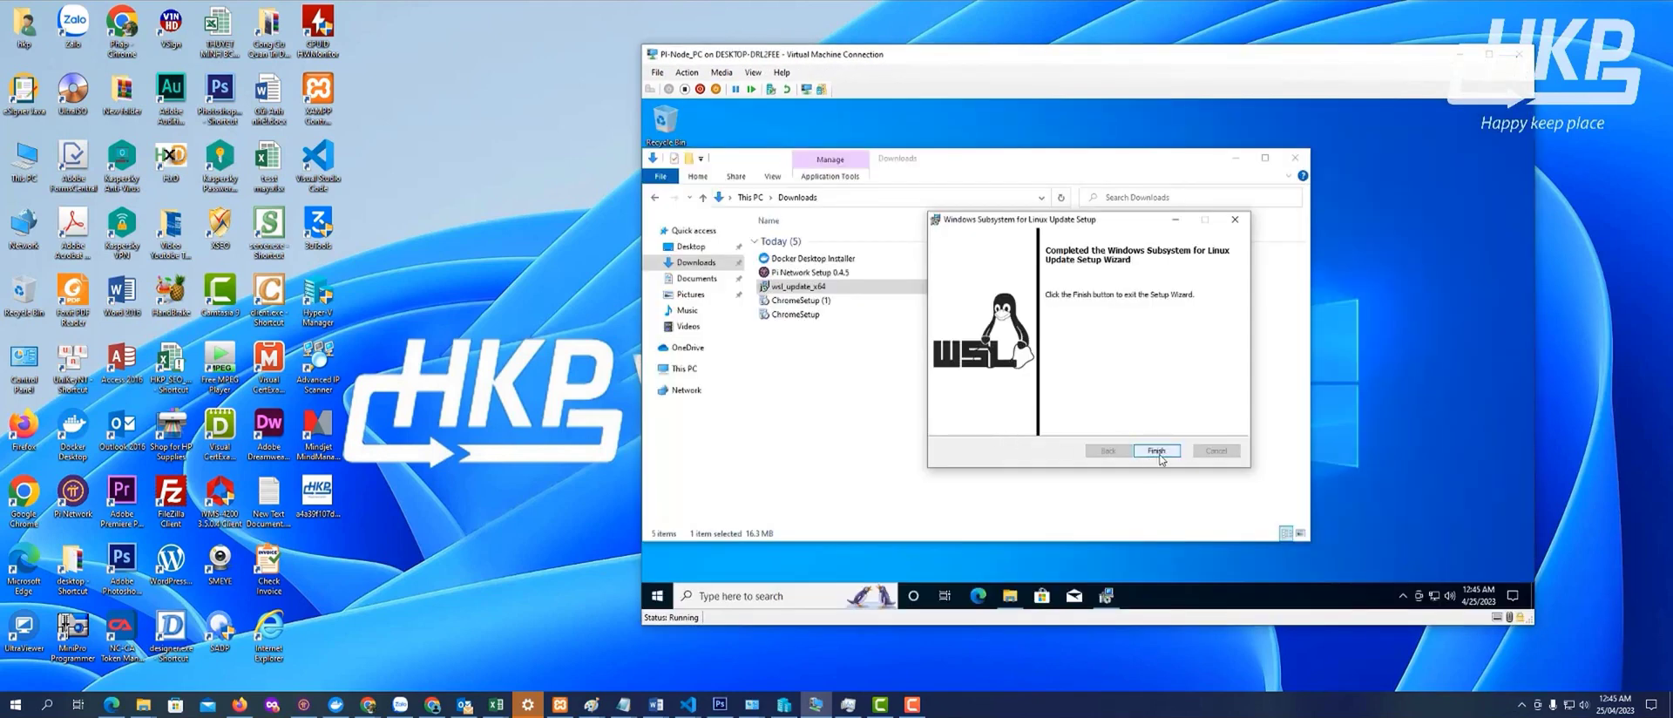
left_click(1157, 451)
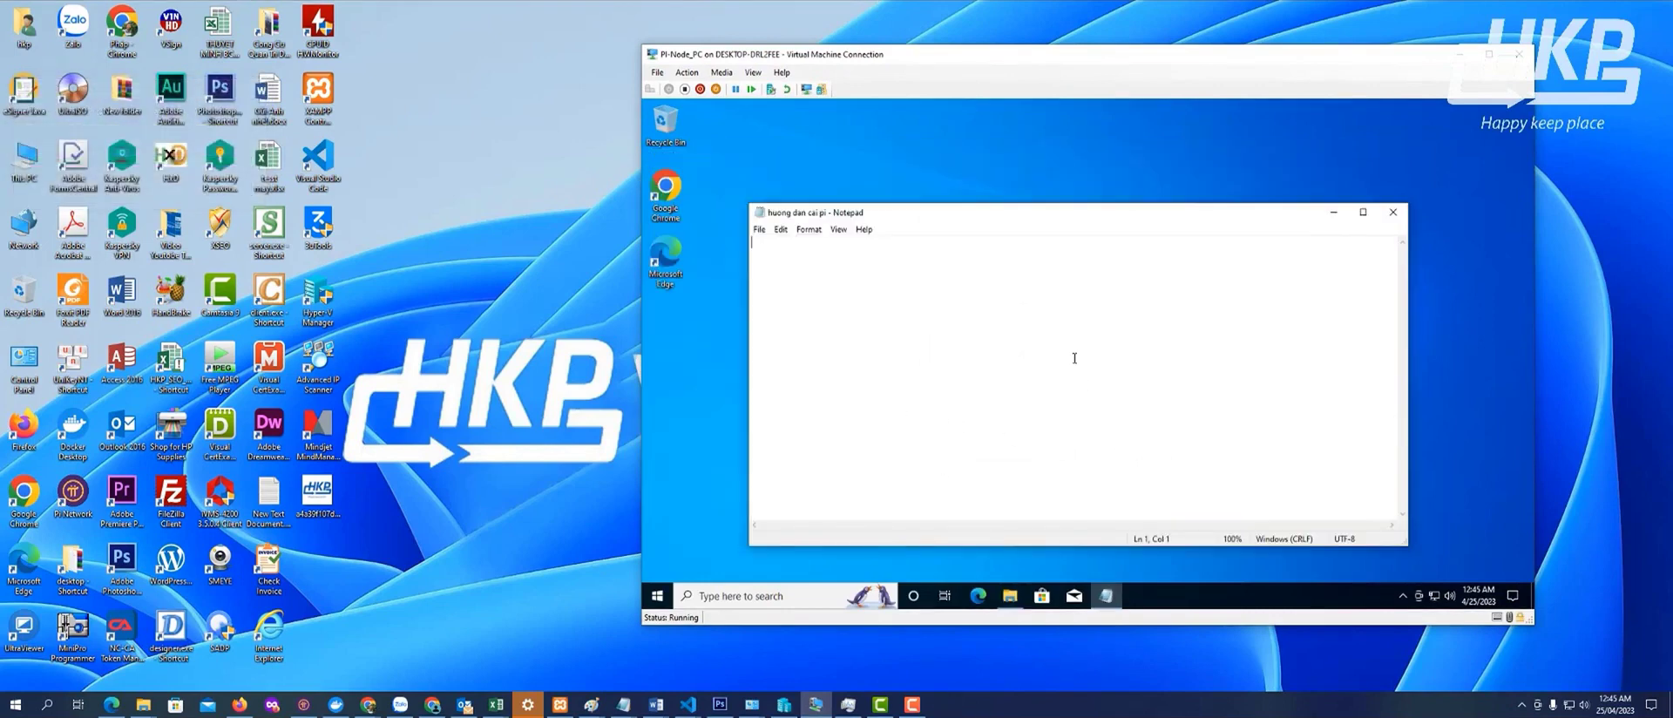
Close the empty Notepad file in the virtual machine and run Windows PowerShell as administrator, allowing it to make changes
left_click(1392, 211)
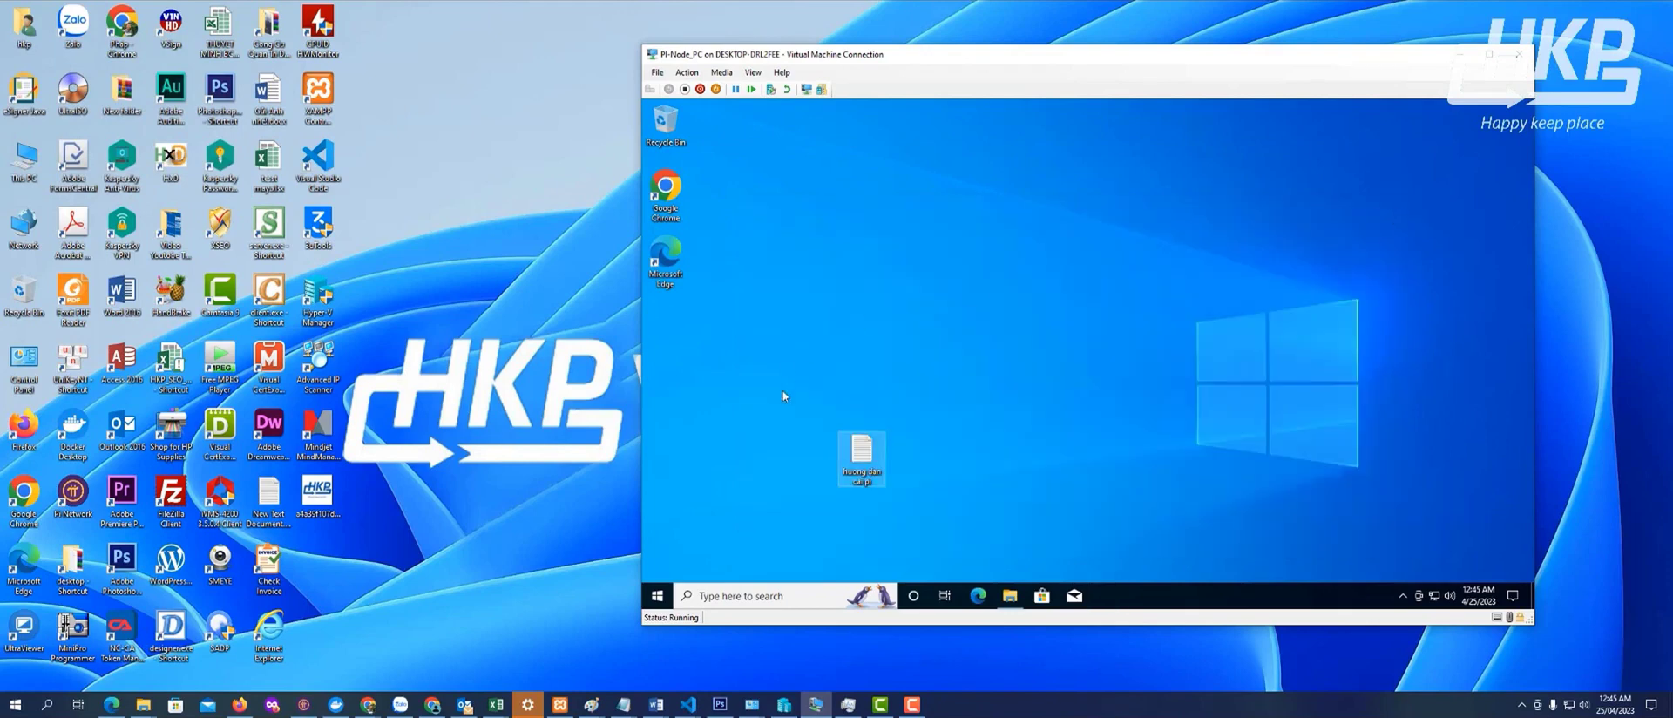
left_click(728, 594)
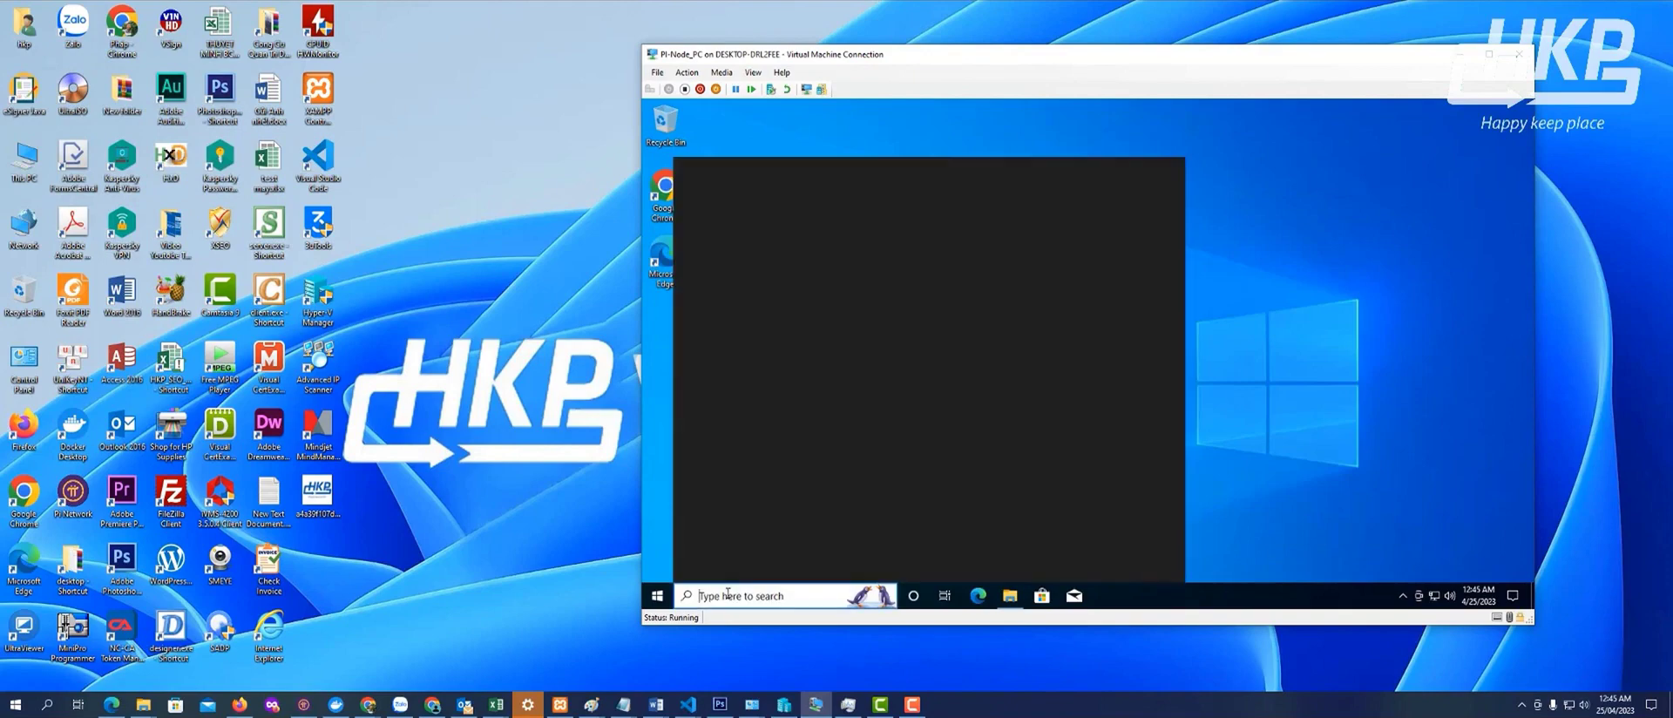
type("powershell")
key("ctrl+shift+Return")
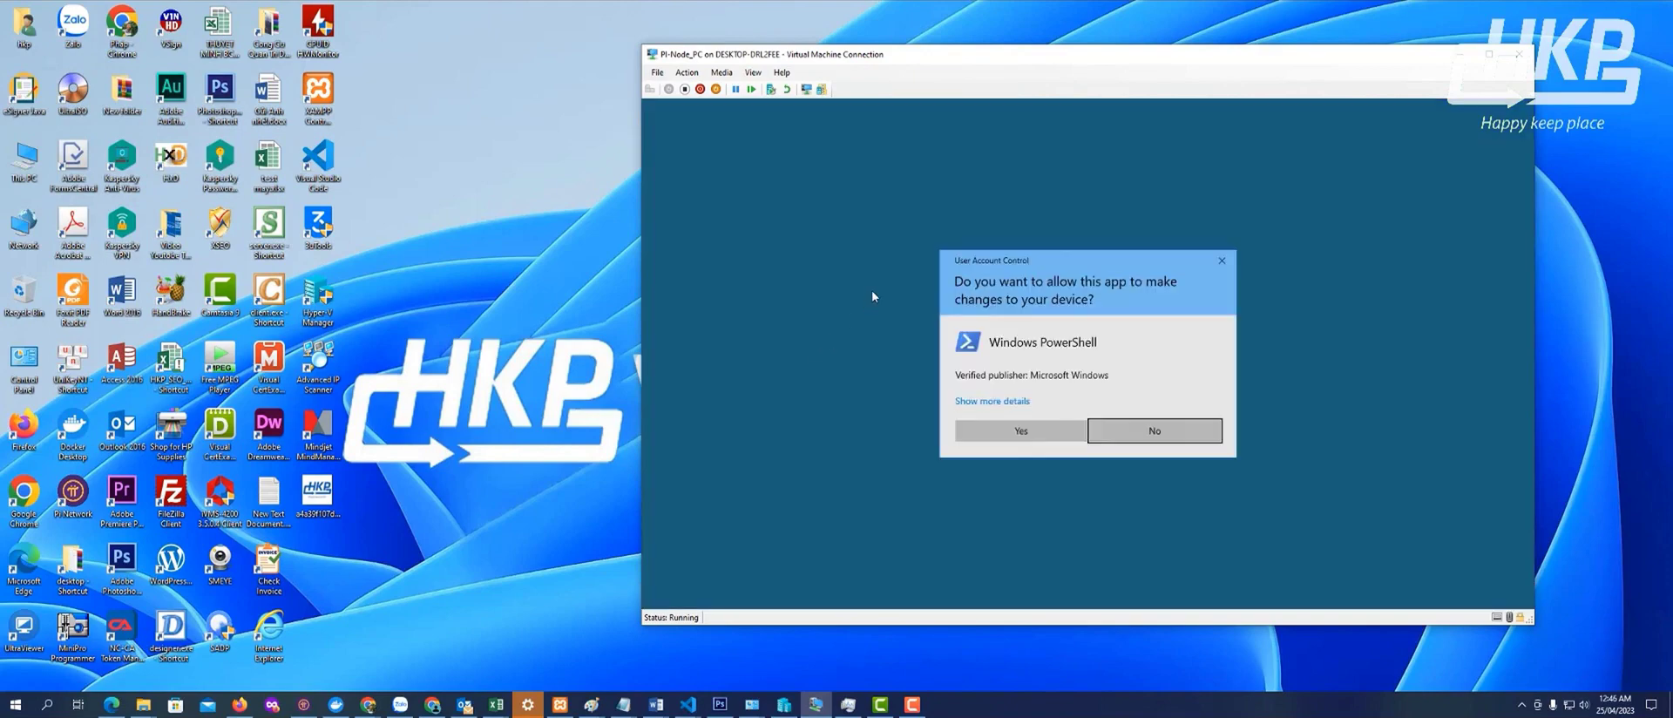
left_click(1020, 430)
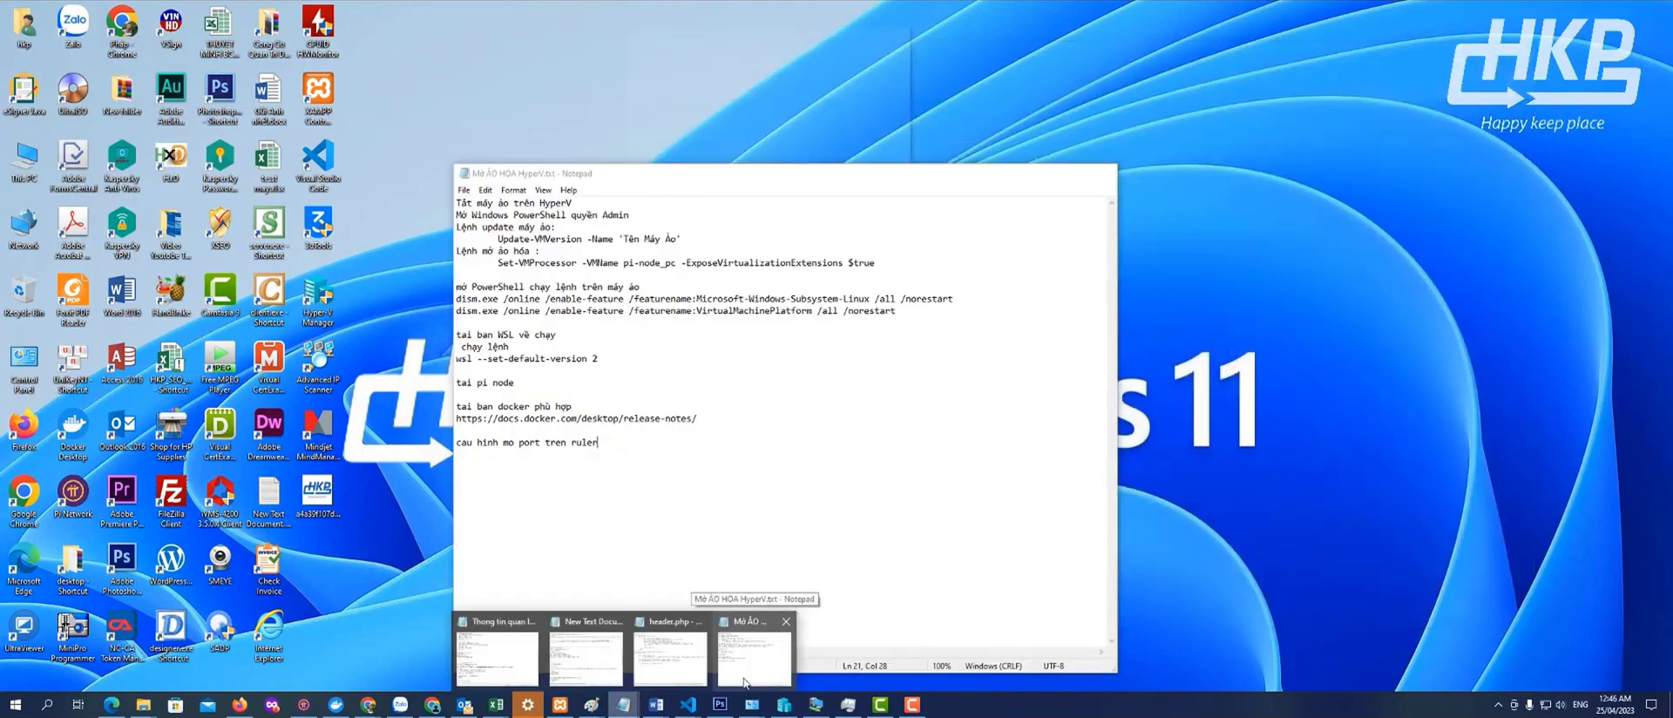
Copy wsl --set-default-version 2 from the host's Notepad instructions, run it in the virtual machine's PowerShell, and minimize PowerShell
left_click(744, 683)
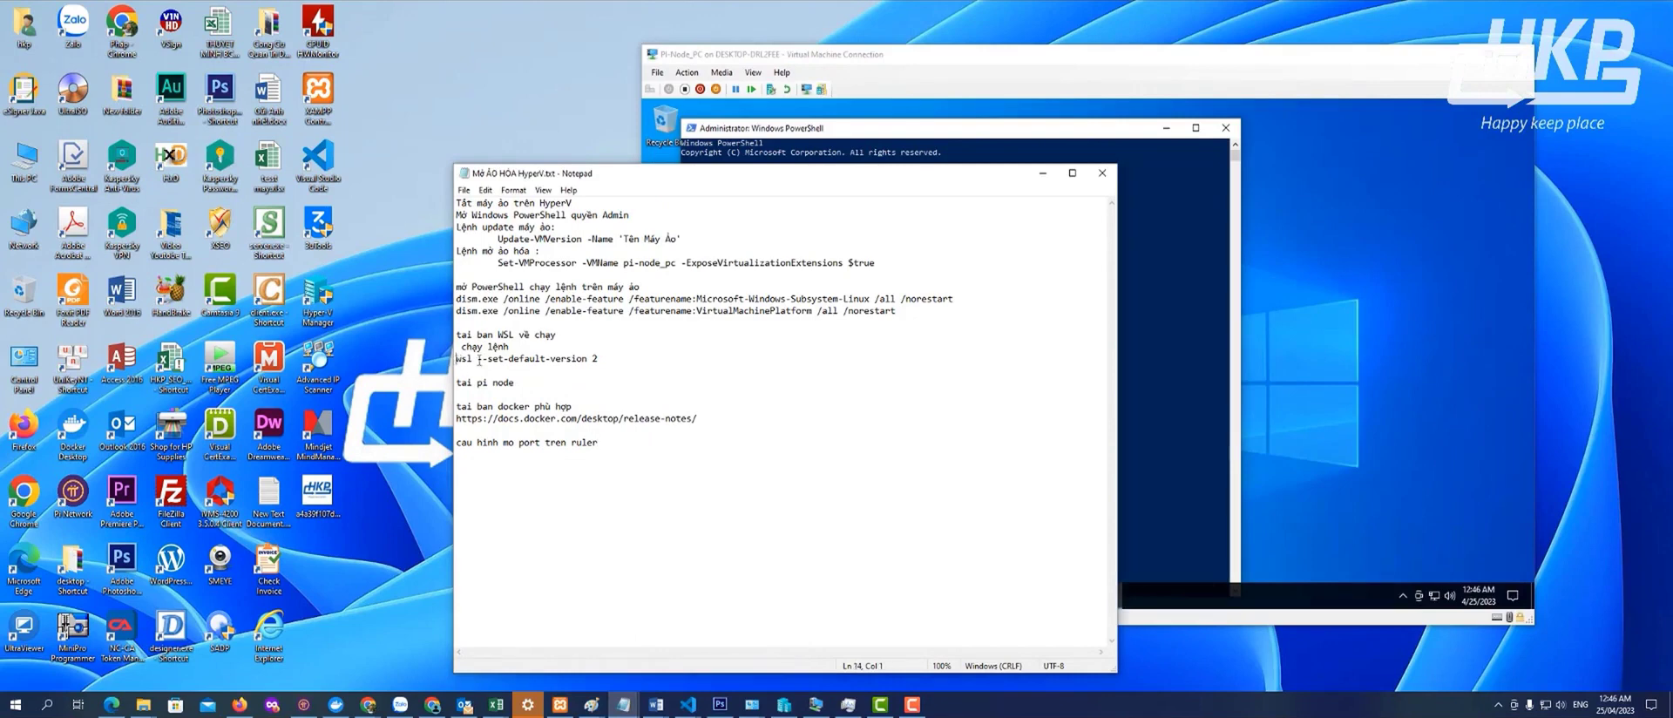
left_click_drag(456, 358, 607, 364)
right_click(556, 360)
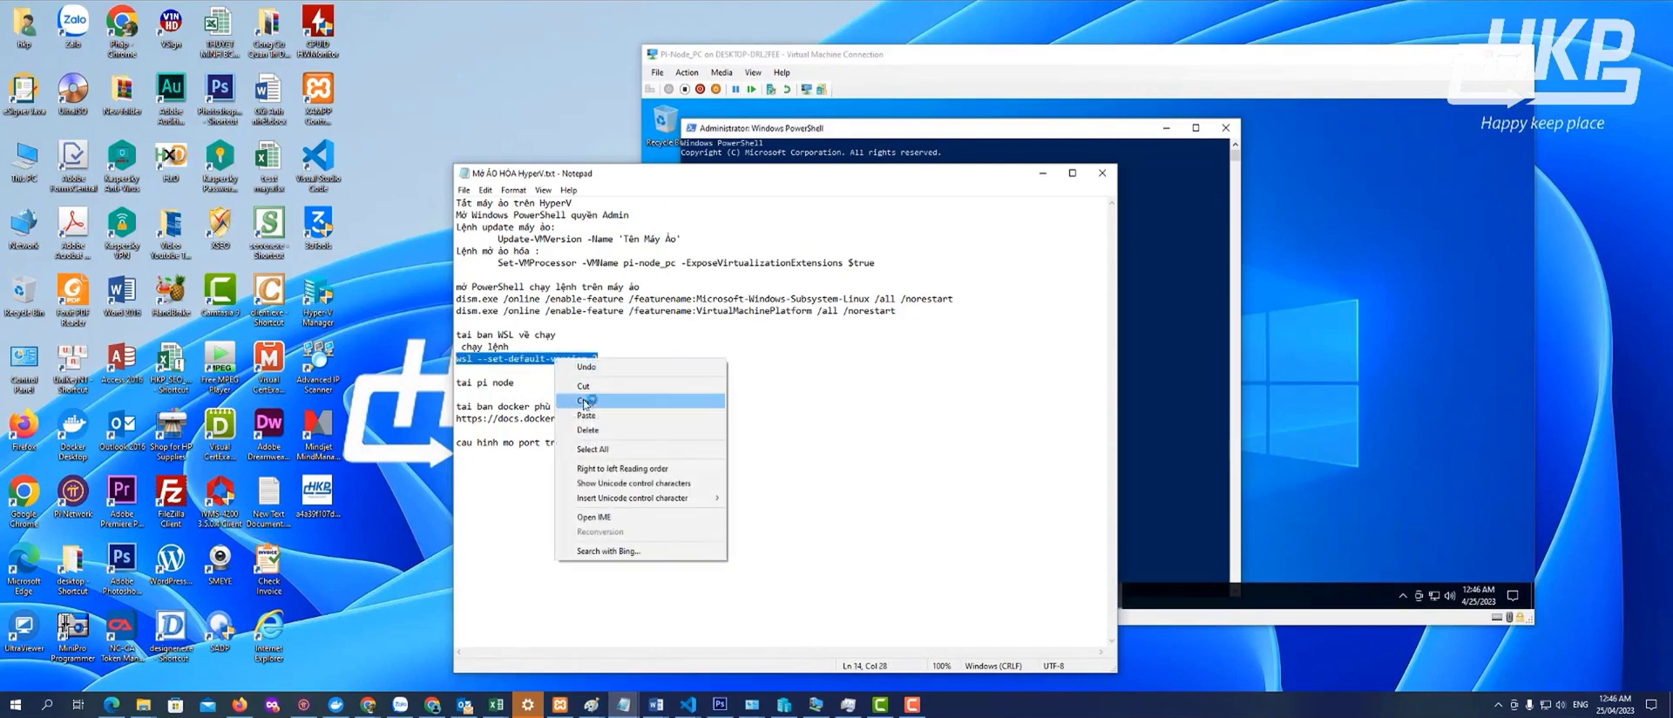
left_click(591, 399)
right_click(828, 201)
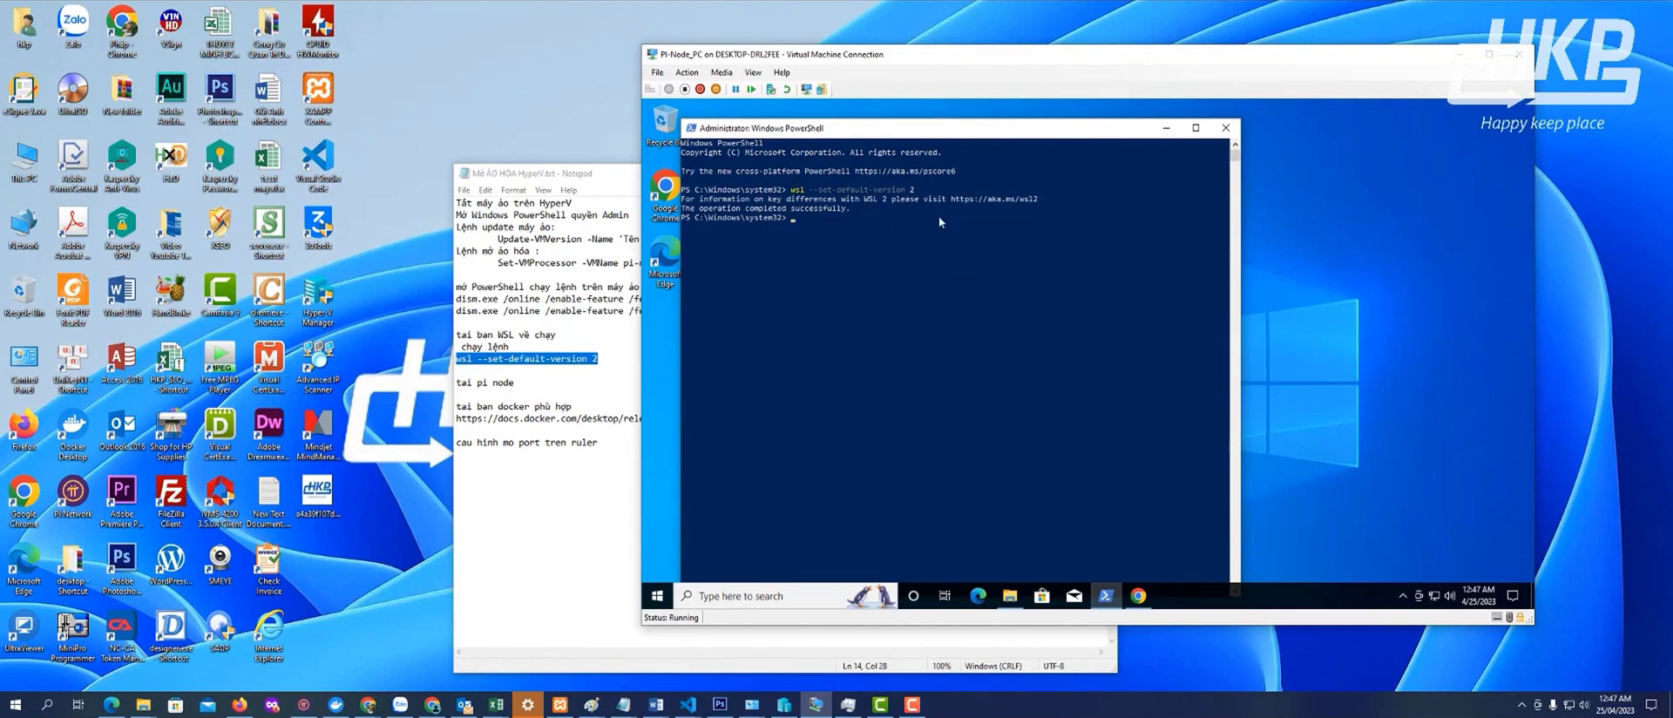
left_click(1166, 129)
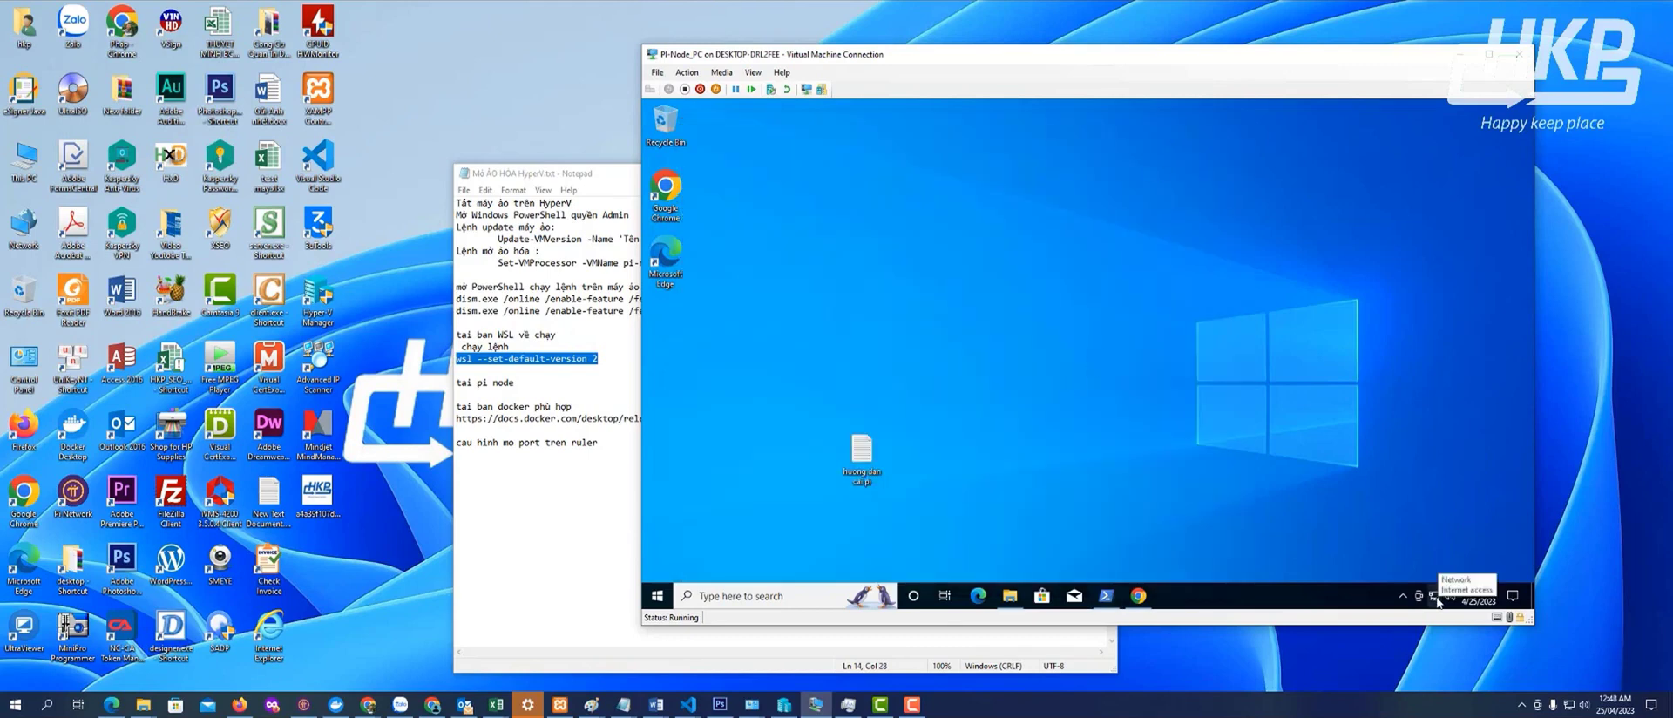
Find and open Control Panel in the virtual machine and display its items as small icons
left_click(735, 597)
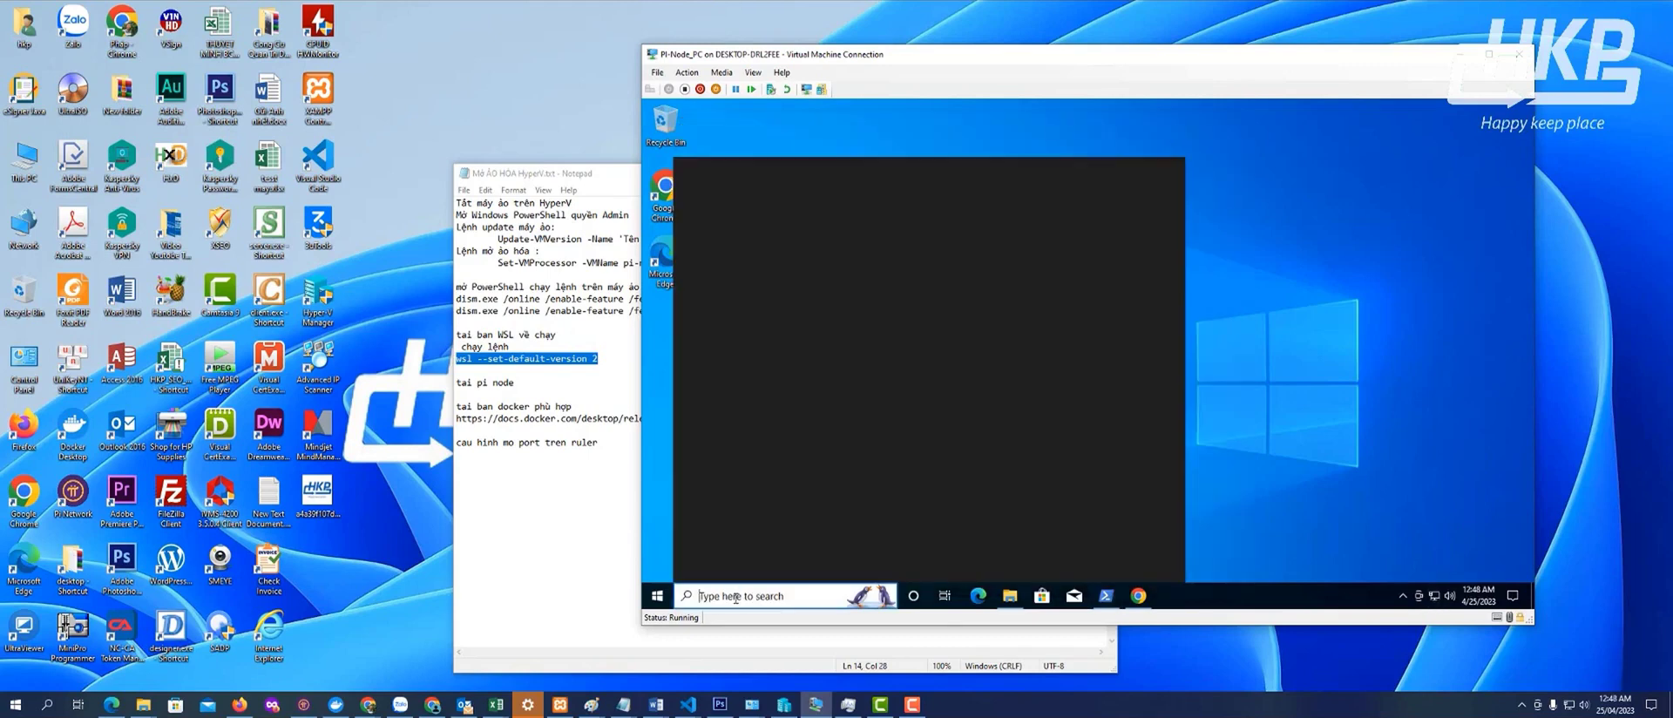
type("p")
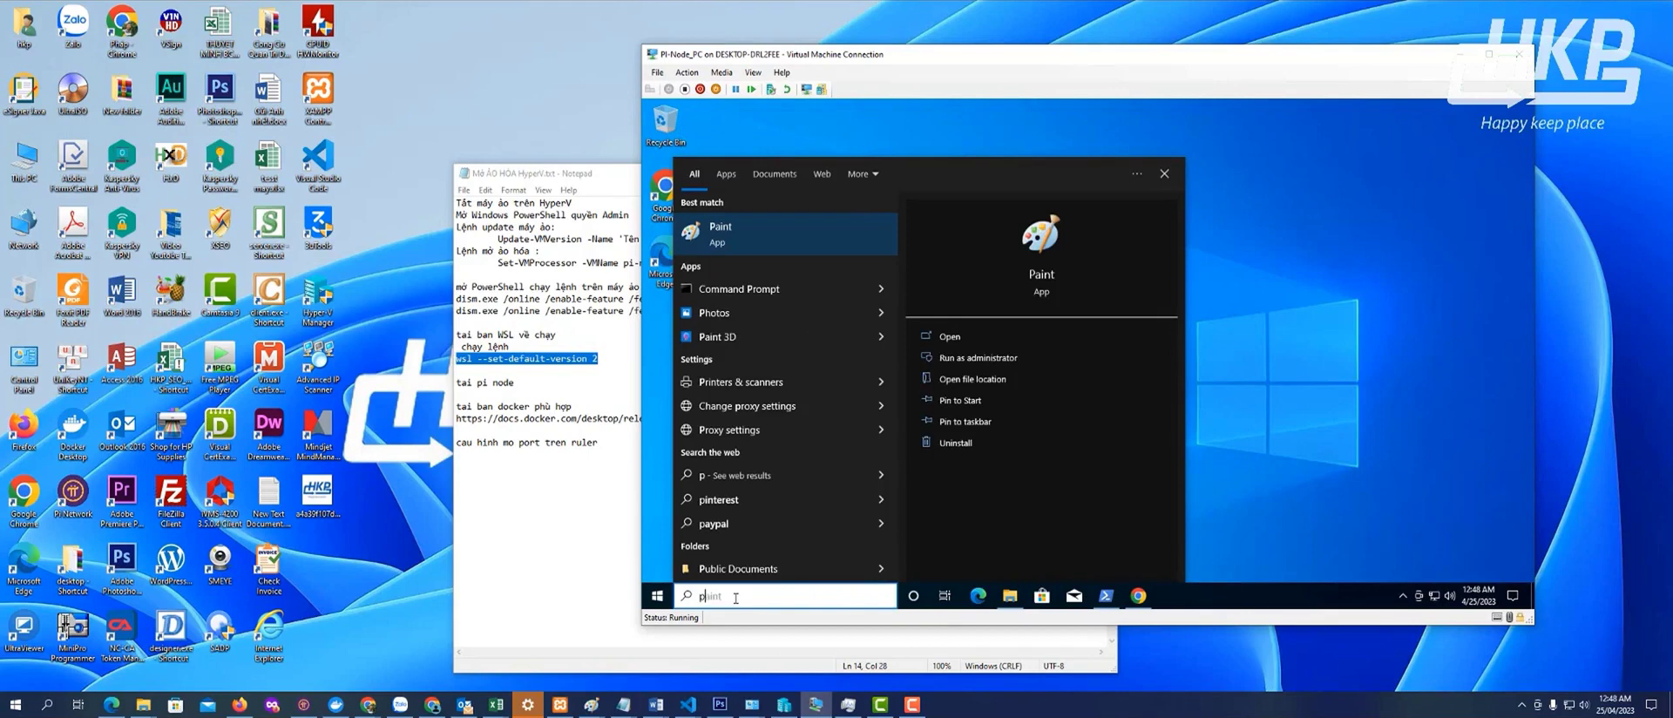
key("BackSpace")
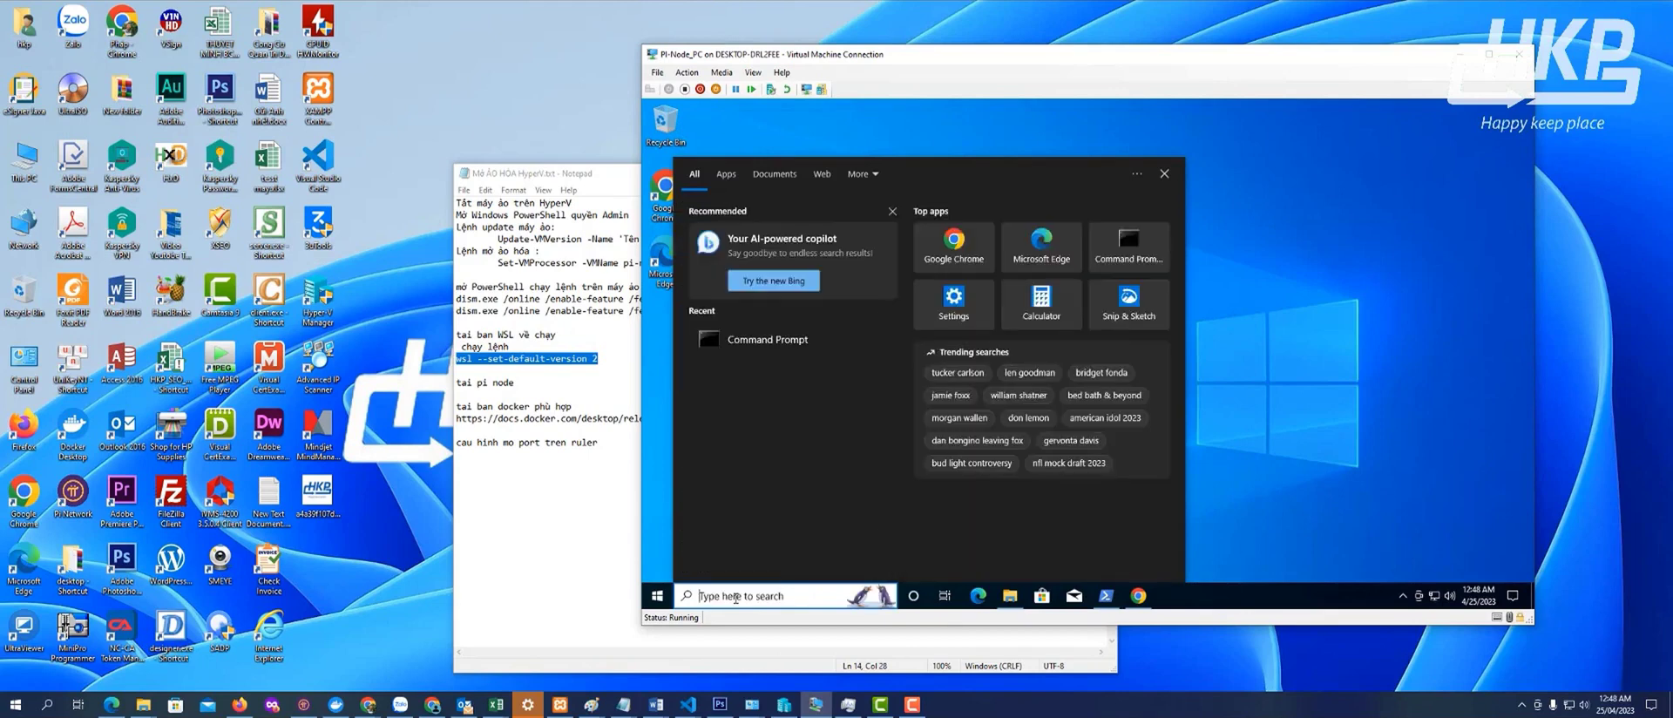
type("w")
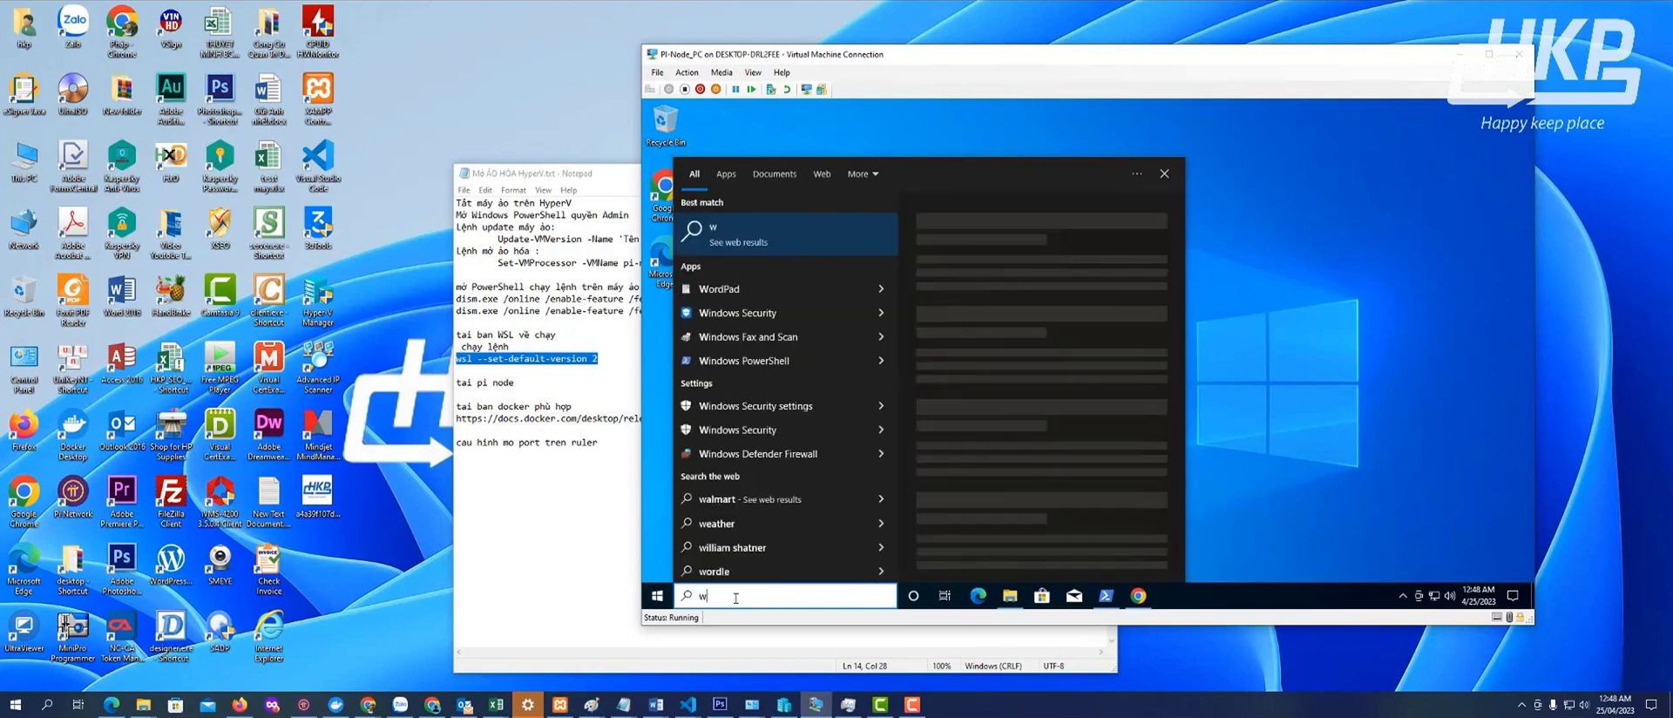
key("BackSpace")
type("co")
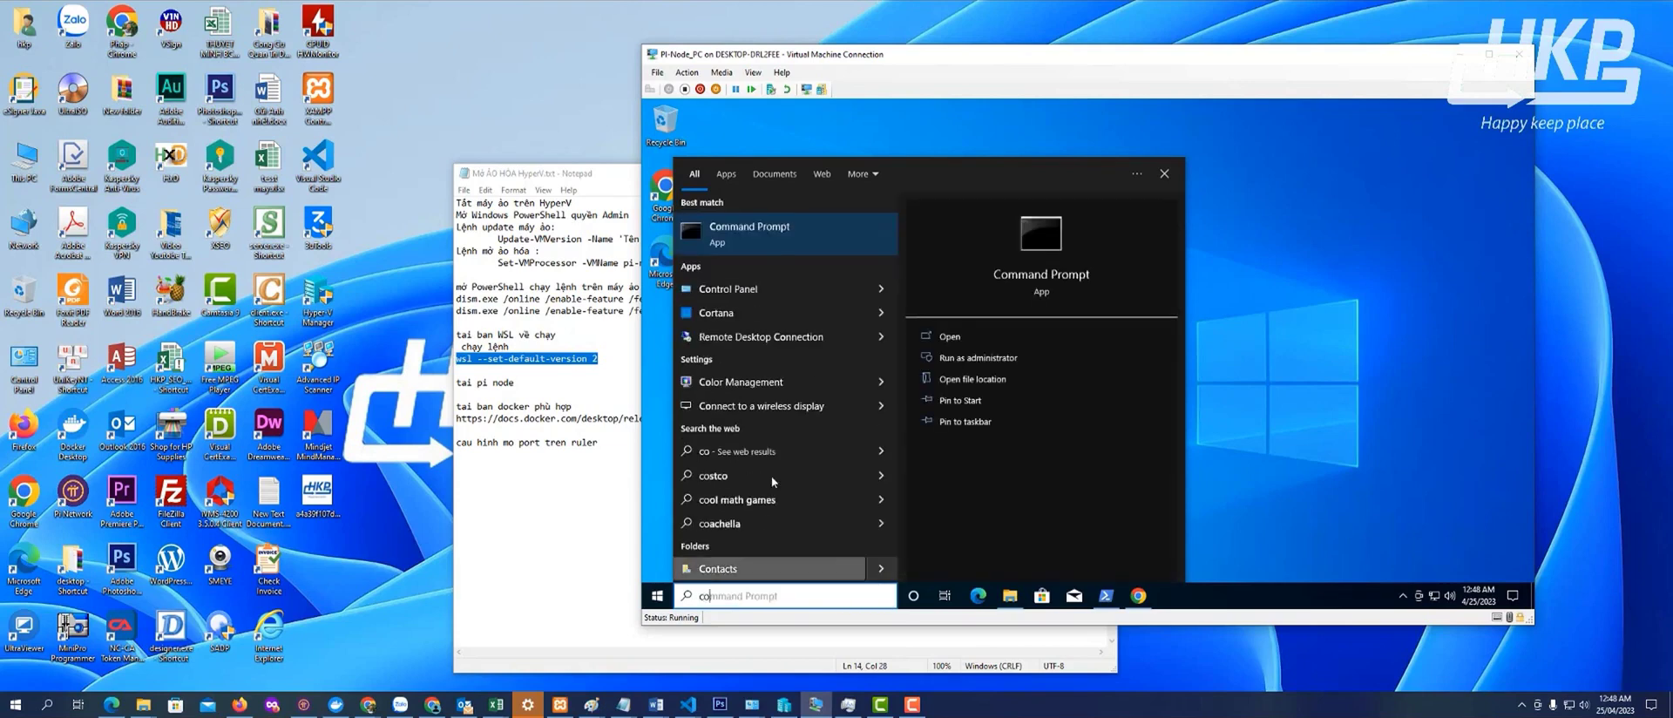
left_click(739, 288)
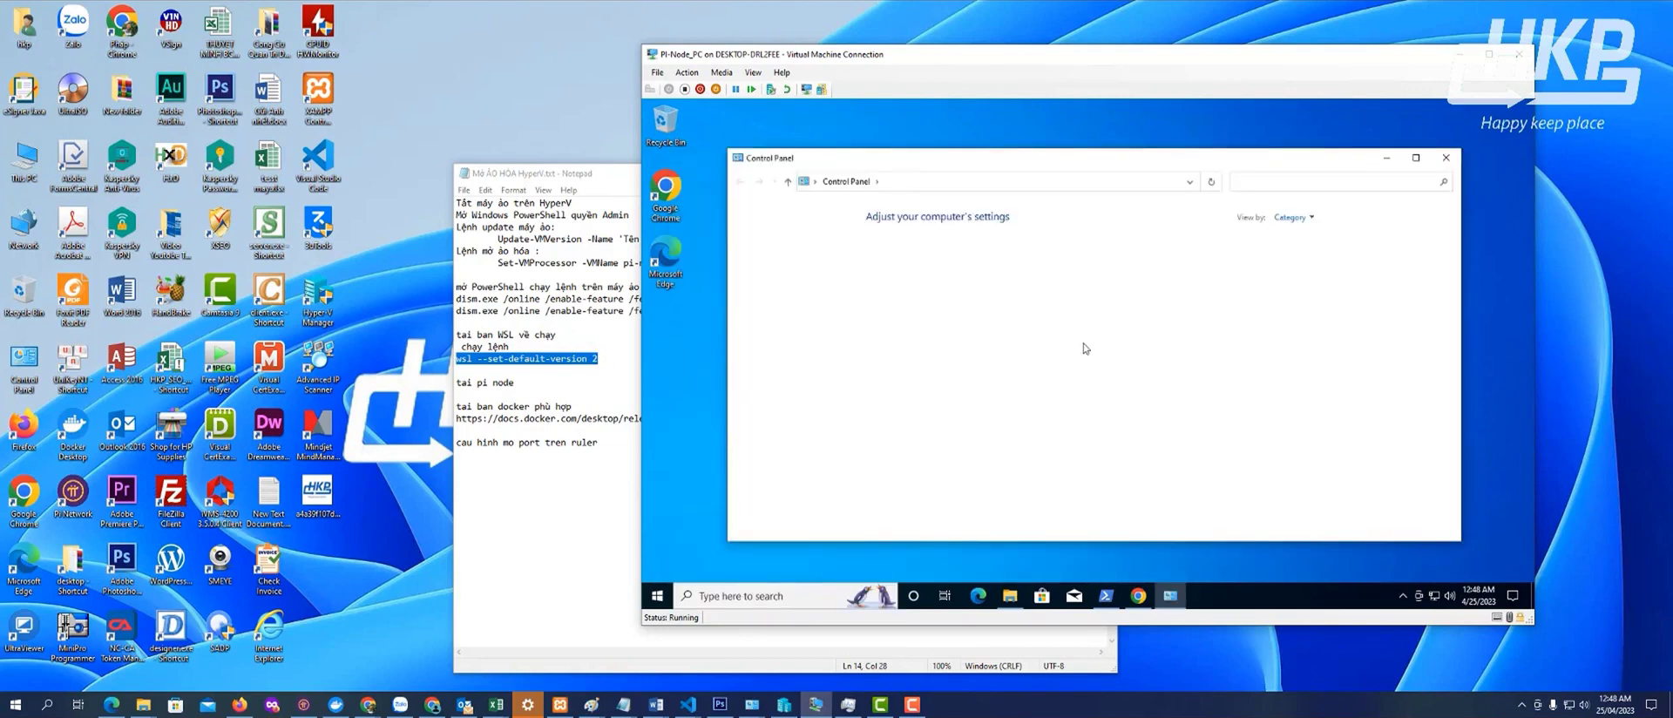
left_click(1292, 218)
left_click(1301, 270)
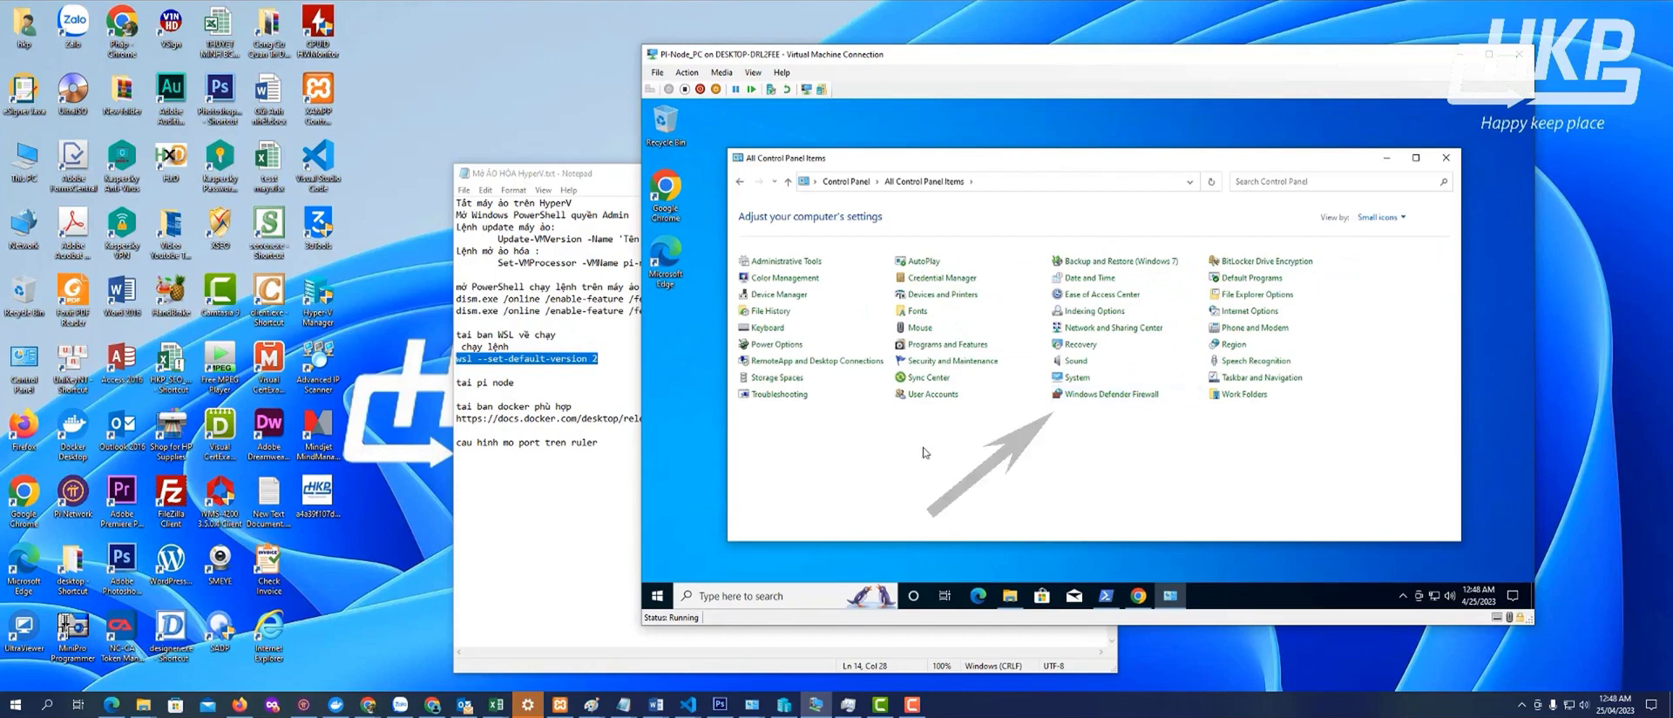
Open the advanced settings of Windows Defender Firewall and show the inbound rules
left_click(1099, 394)
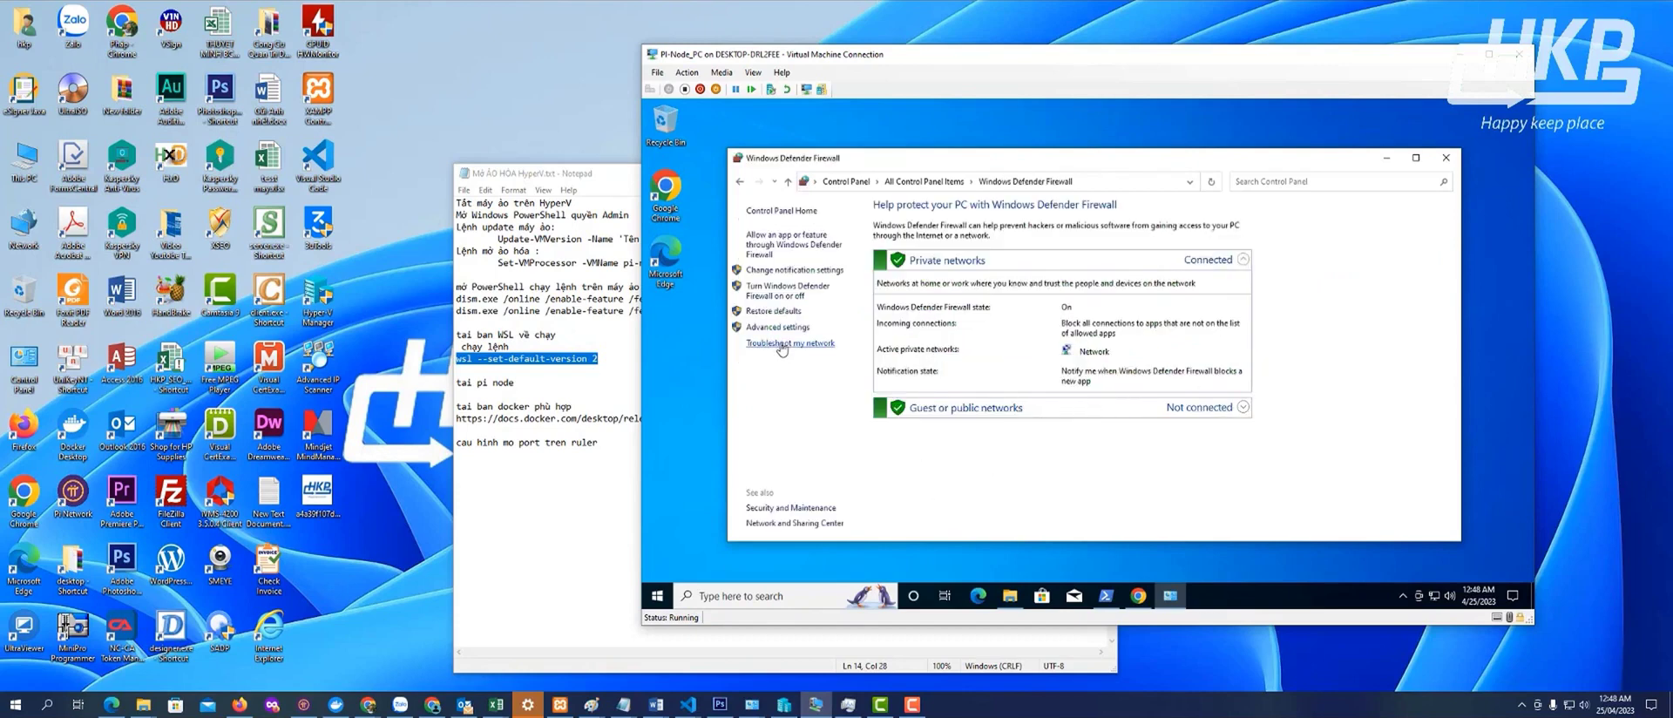
left_click(775, 328)
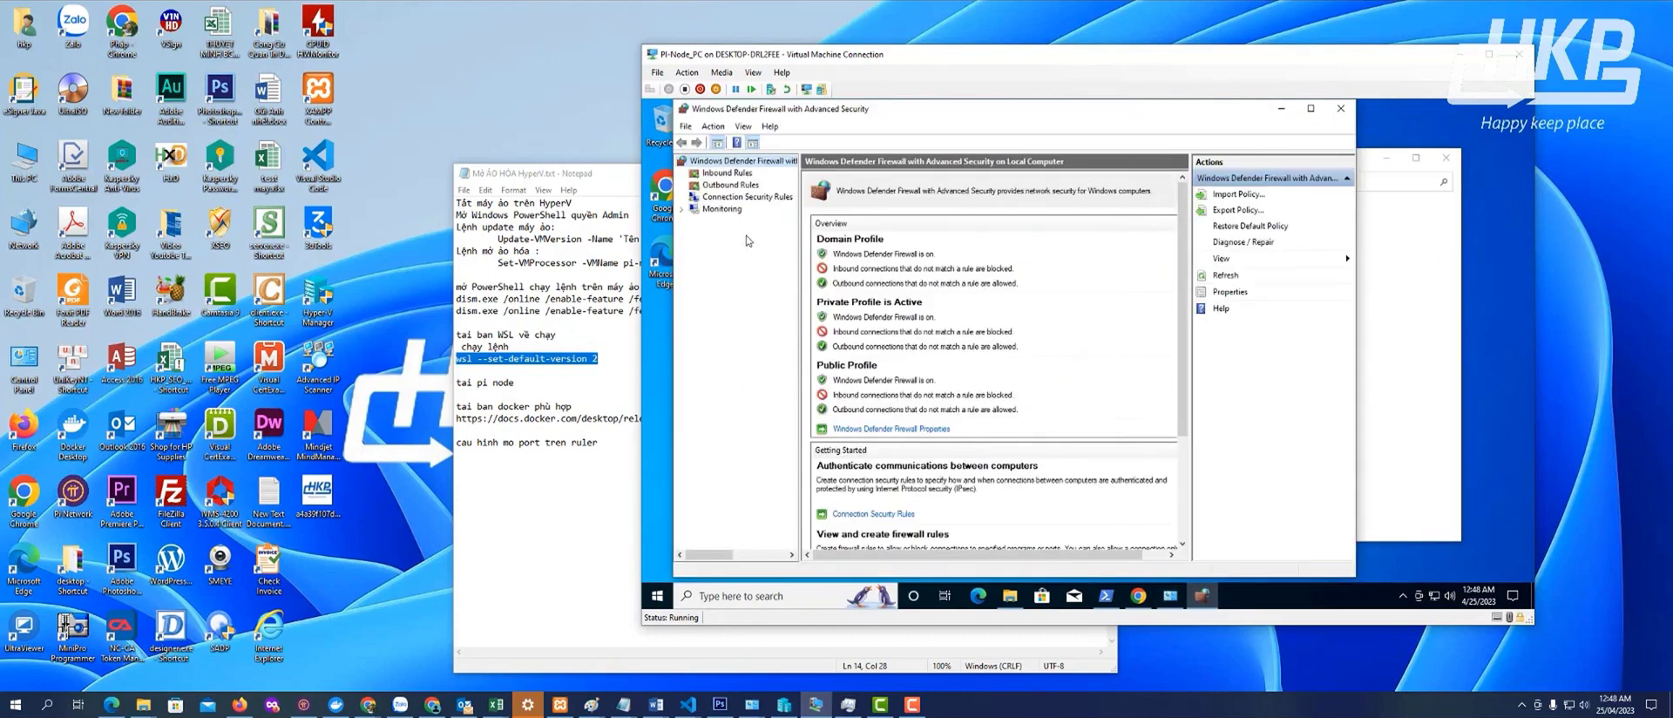
left_click(731, 184)
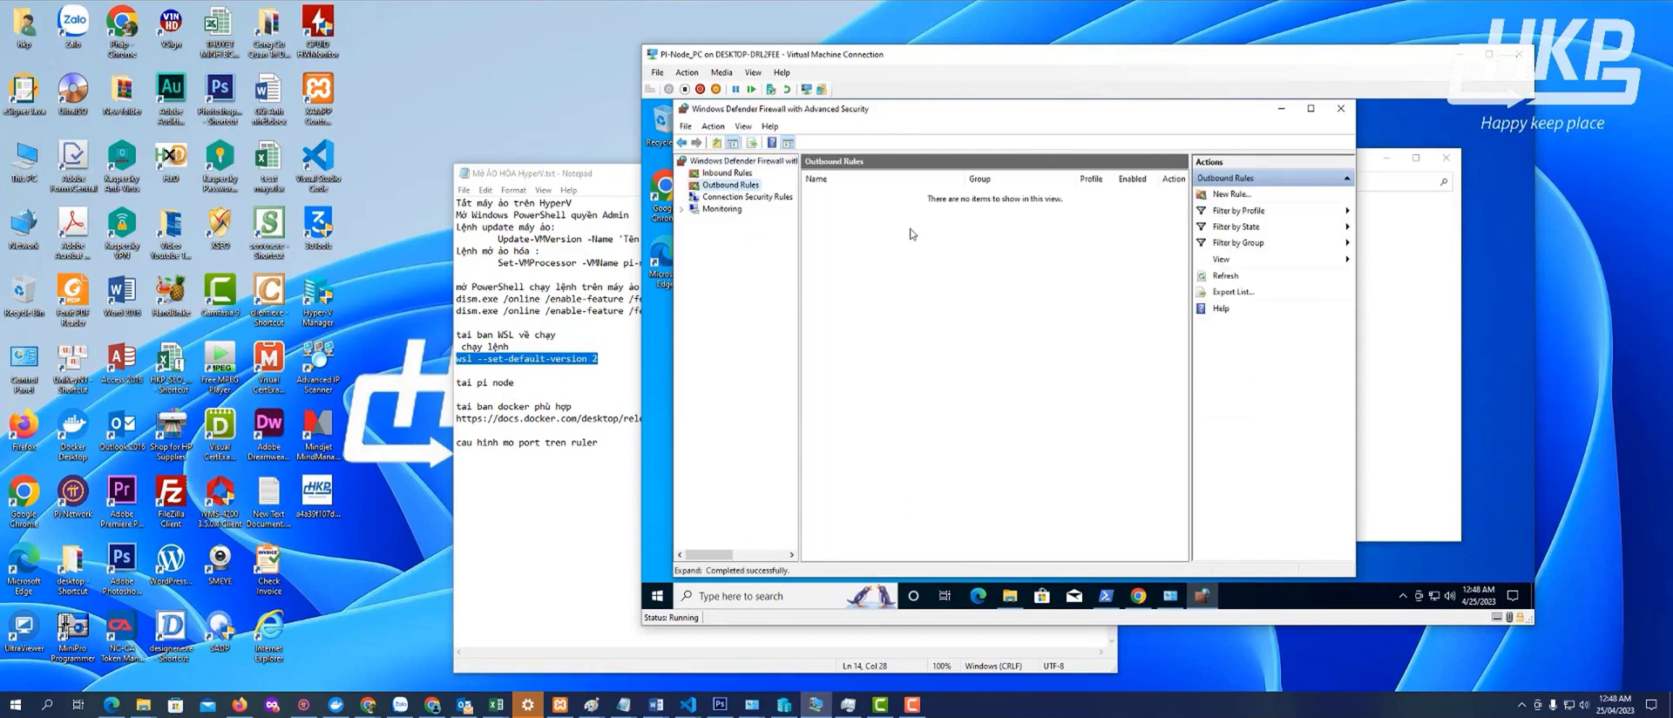
left_click(727, 173)
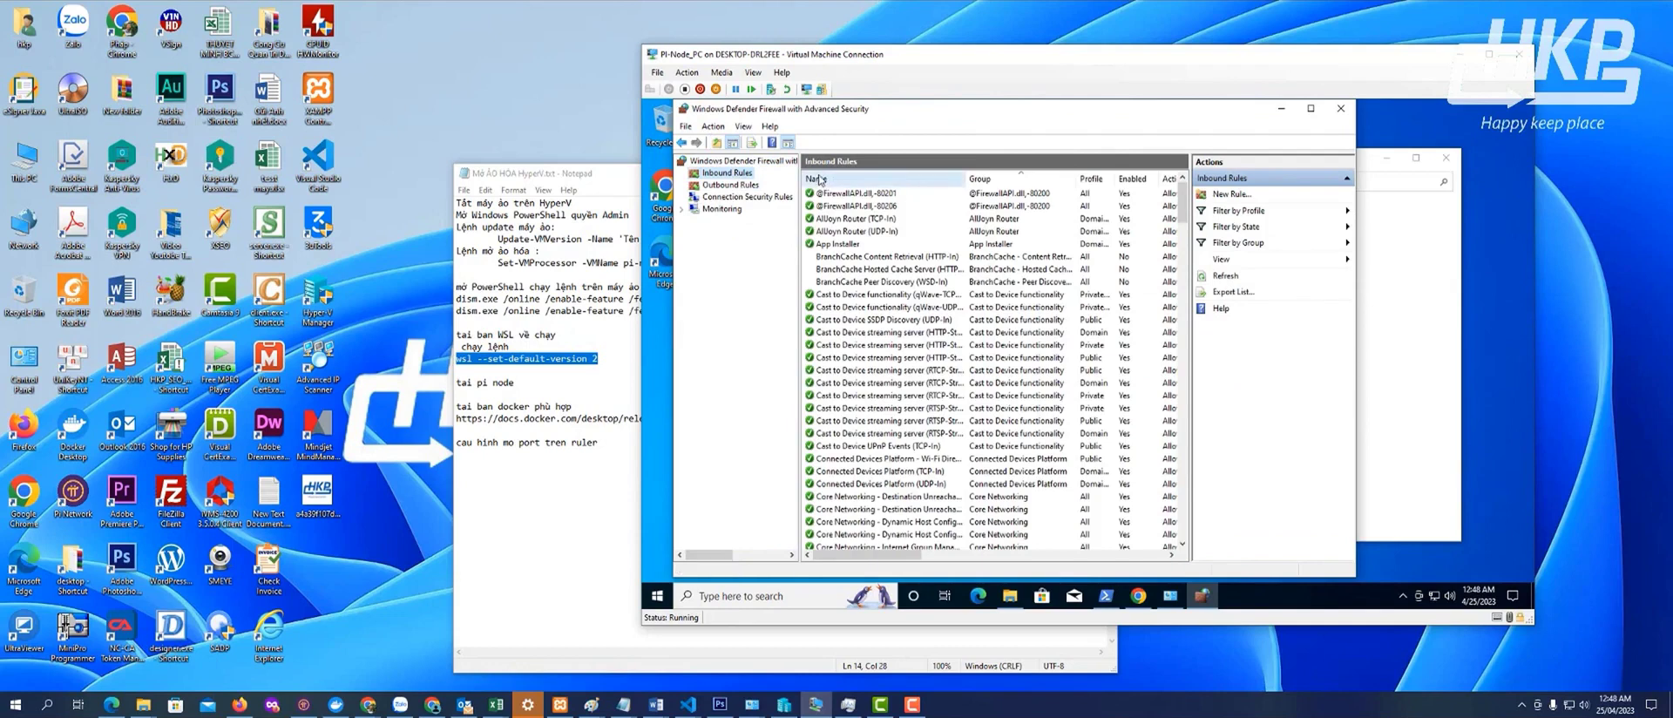
right_click(739, 177)
left_click(771, 184)
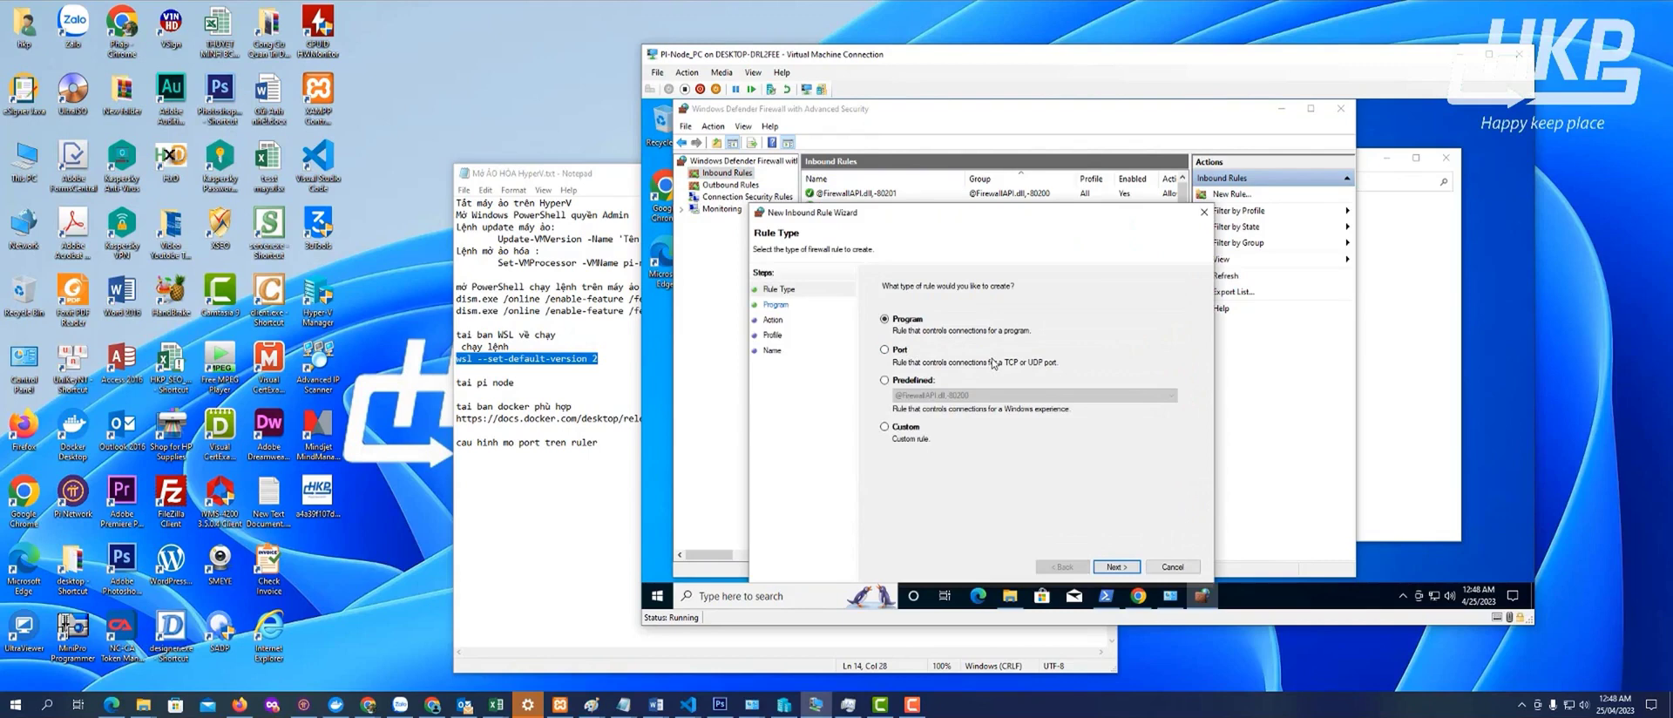
left_click(898, 351)
left_click(1117, 567)
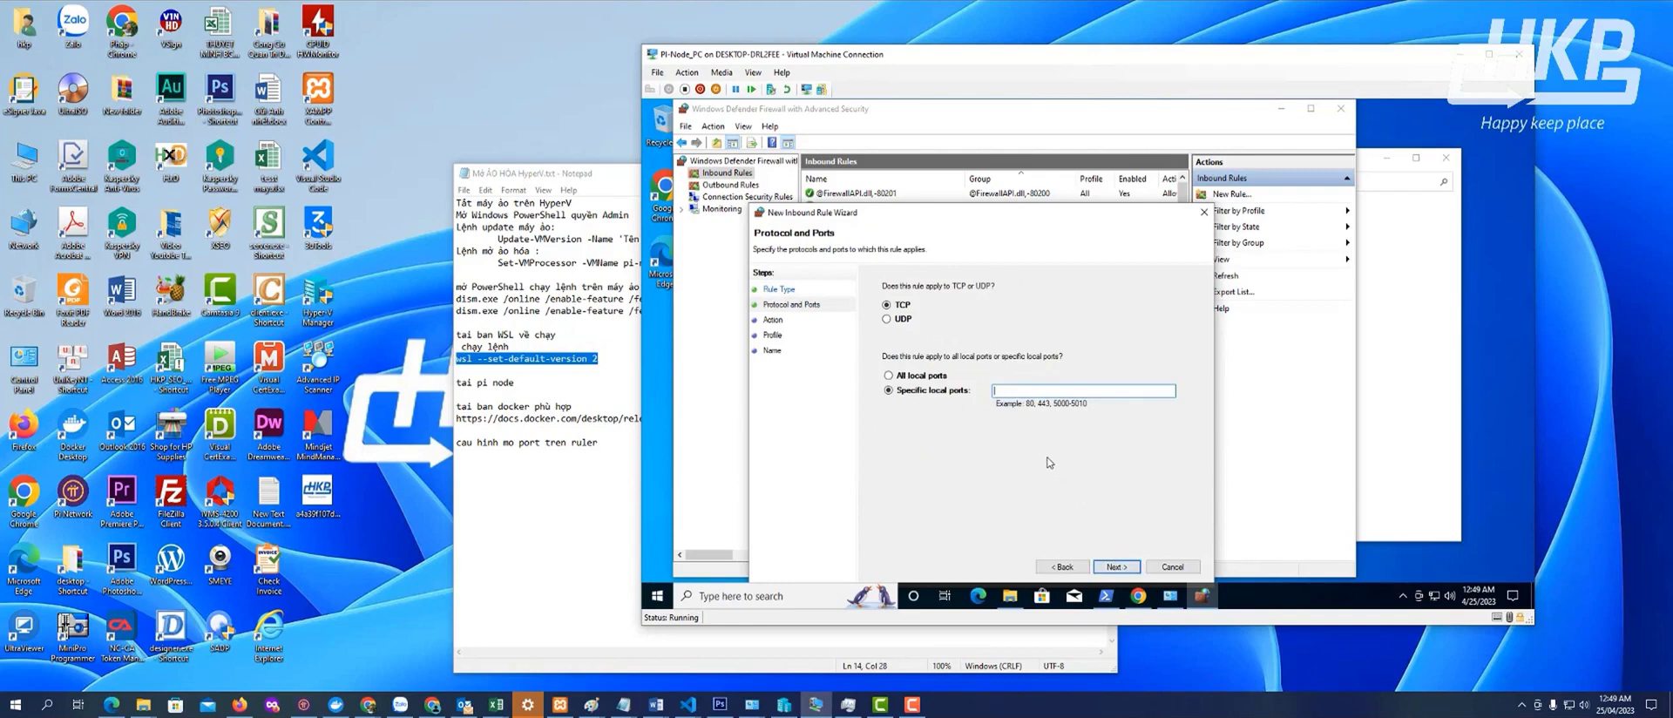
left_click(904, 381)
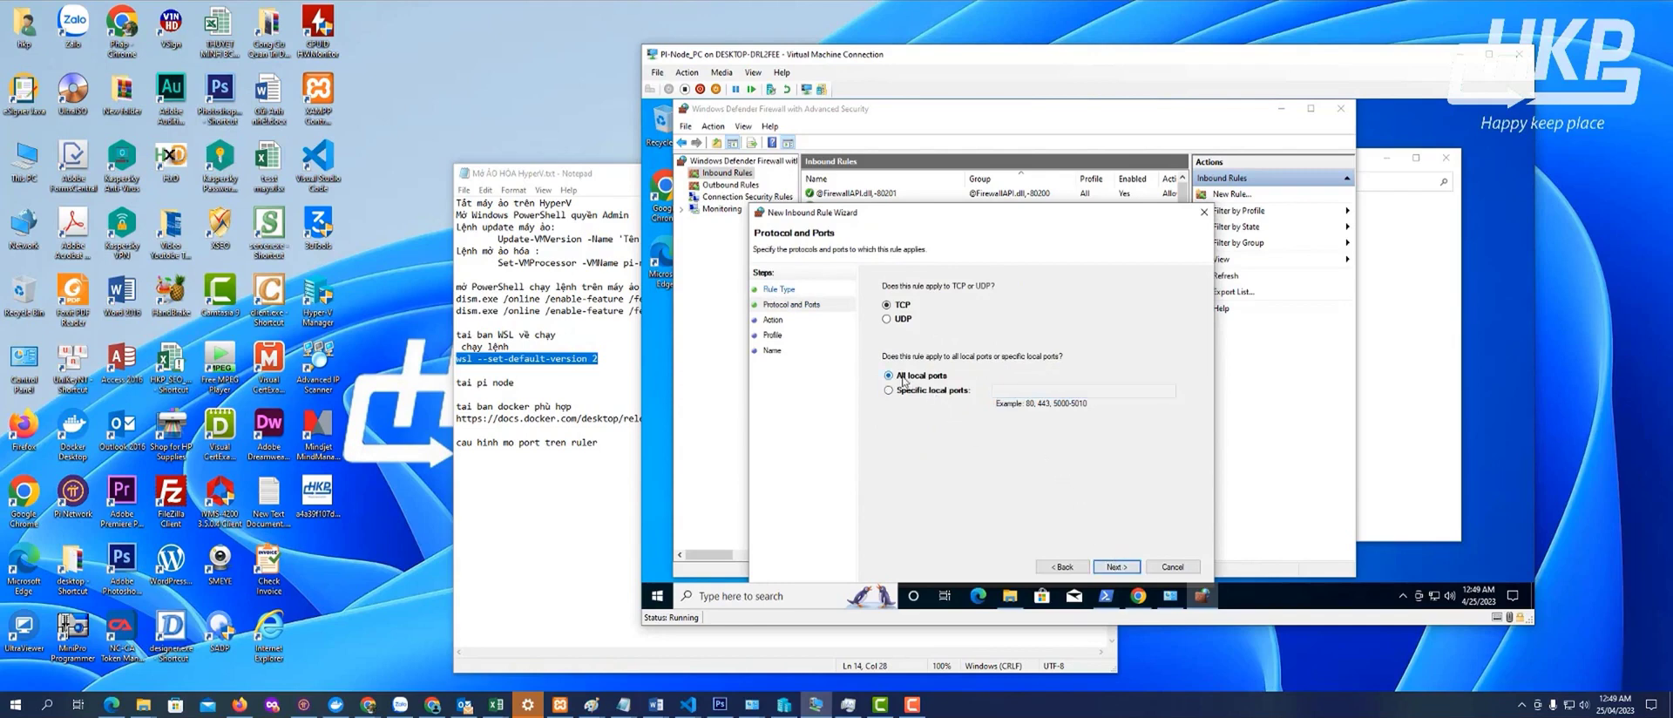
left_click(887, 391)
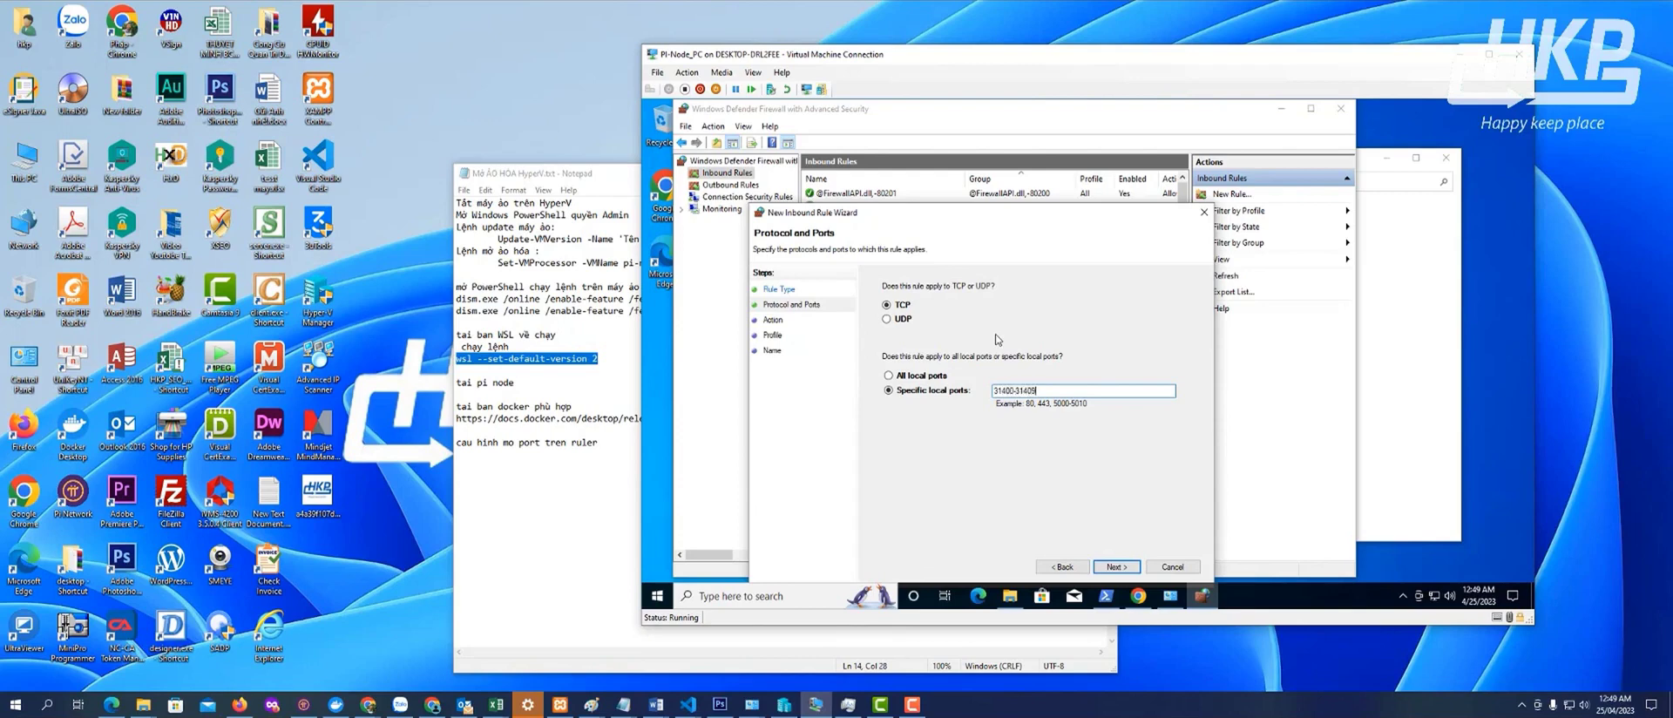
left_click(1118, 567)
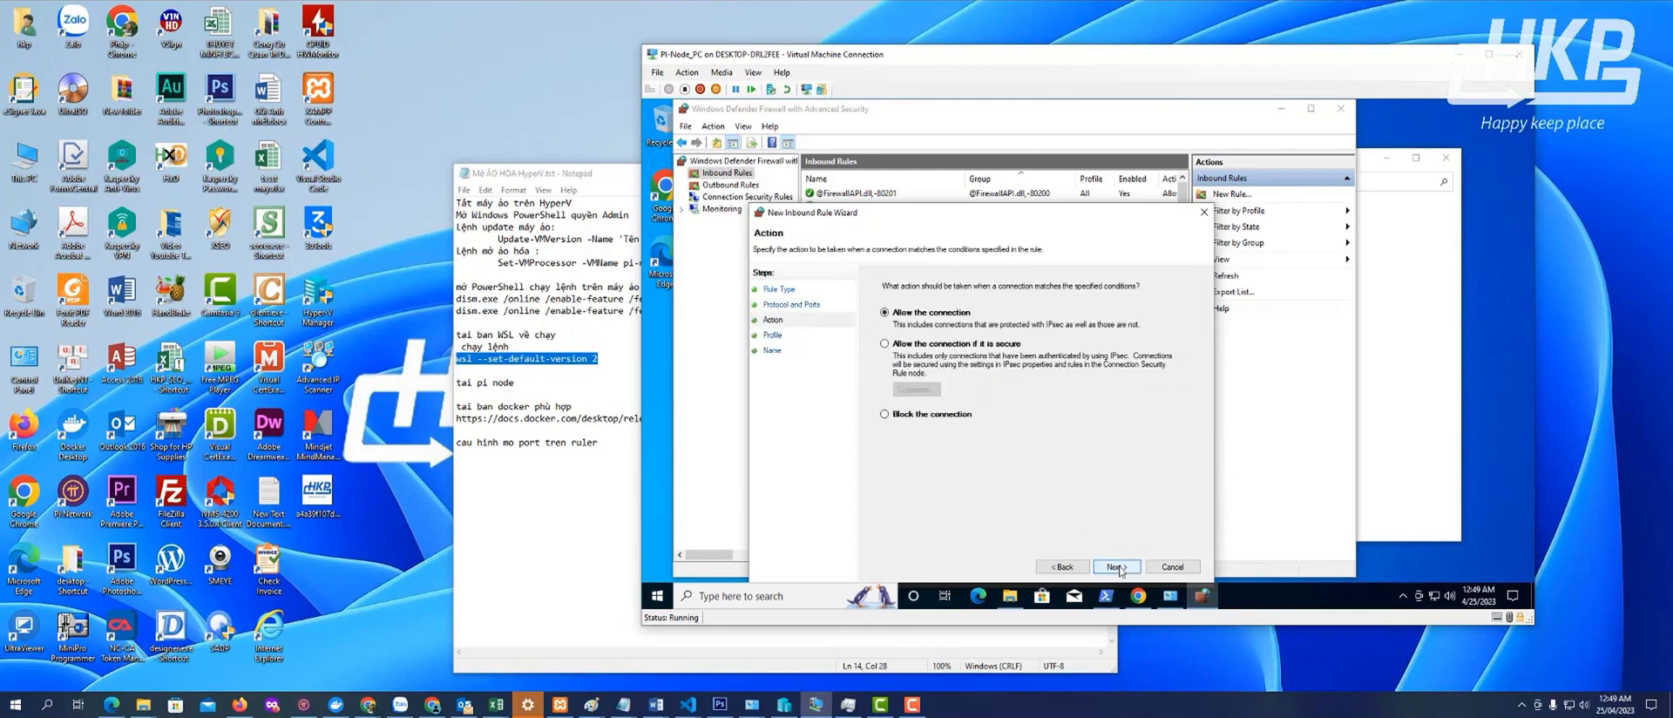
Set the rule to allow the connection for the Domain, Private and Public profiles, name it pi, and finish it
left_click(885, 344)
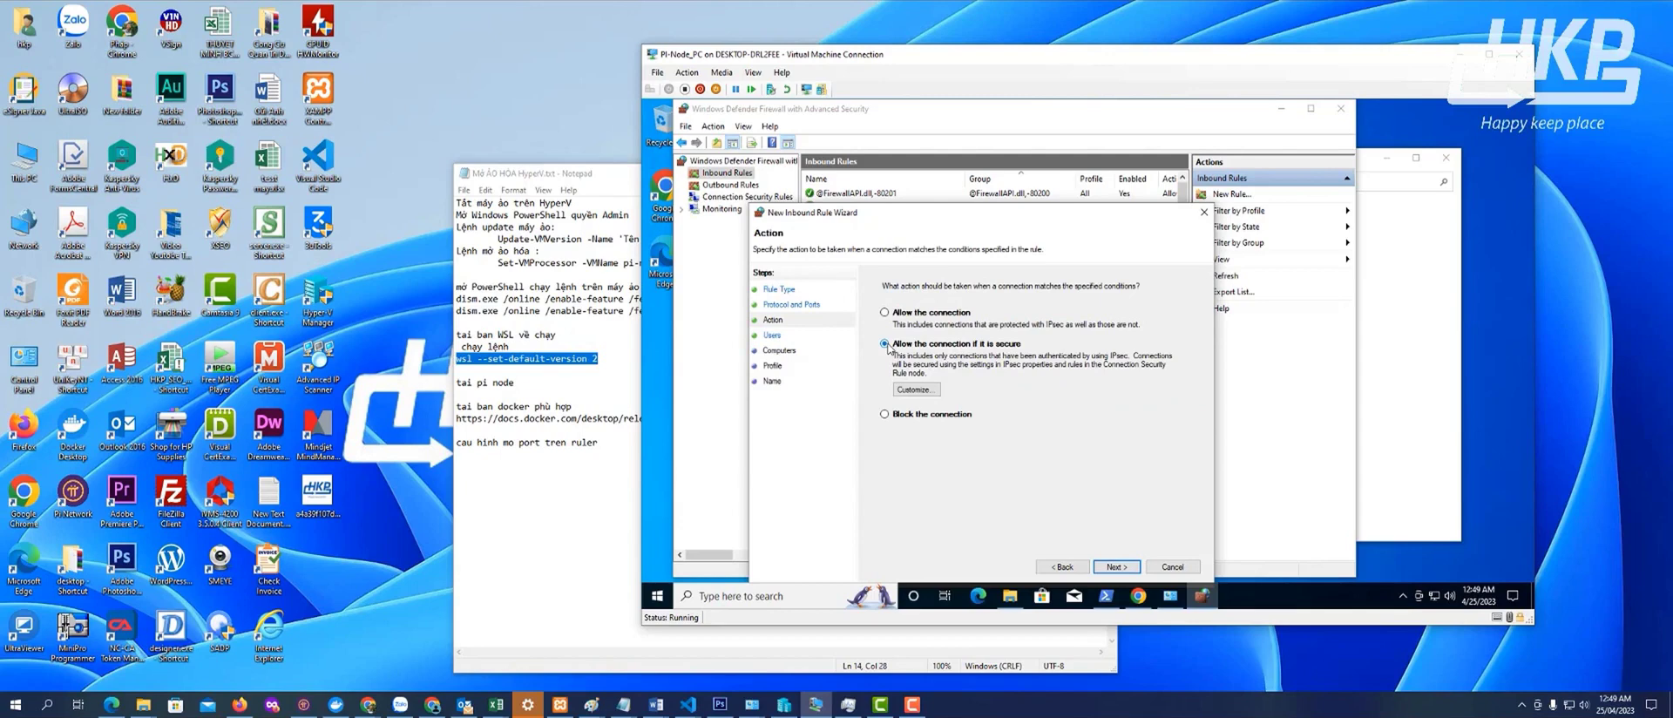
left_click(894, 316)
left_click(1116, 567)
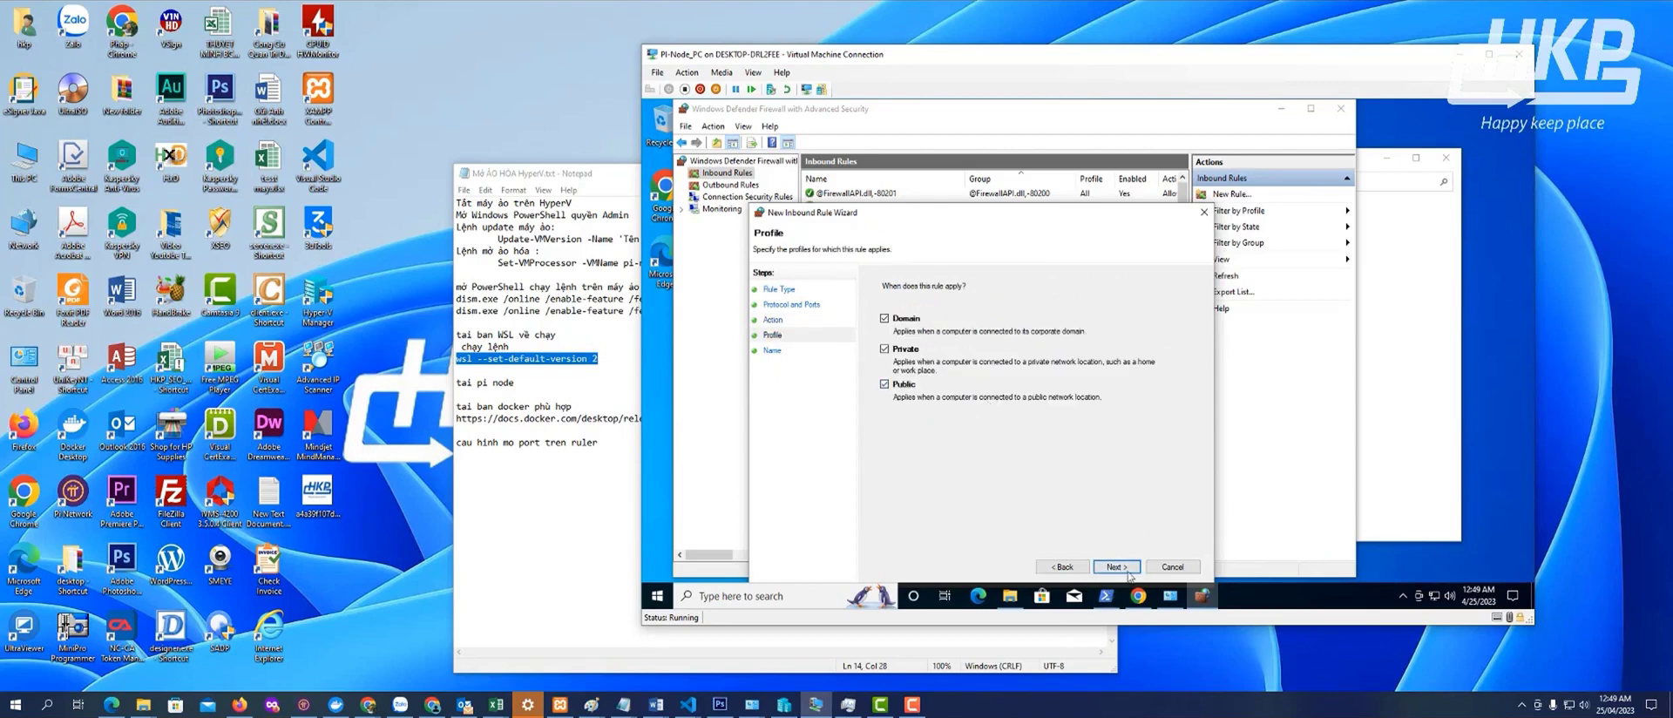
left_click(1119, 567)
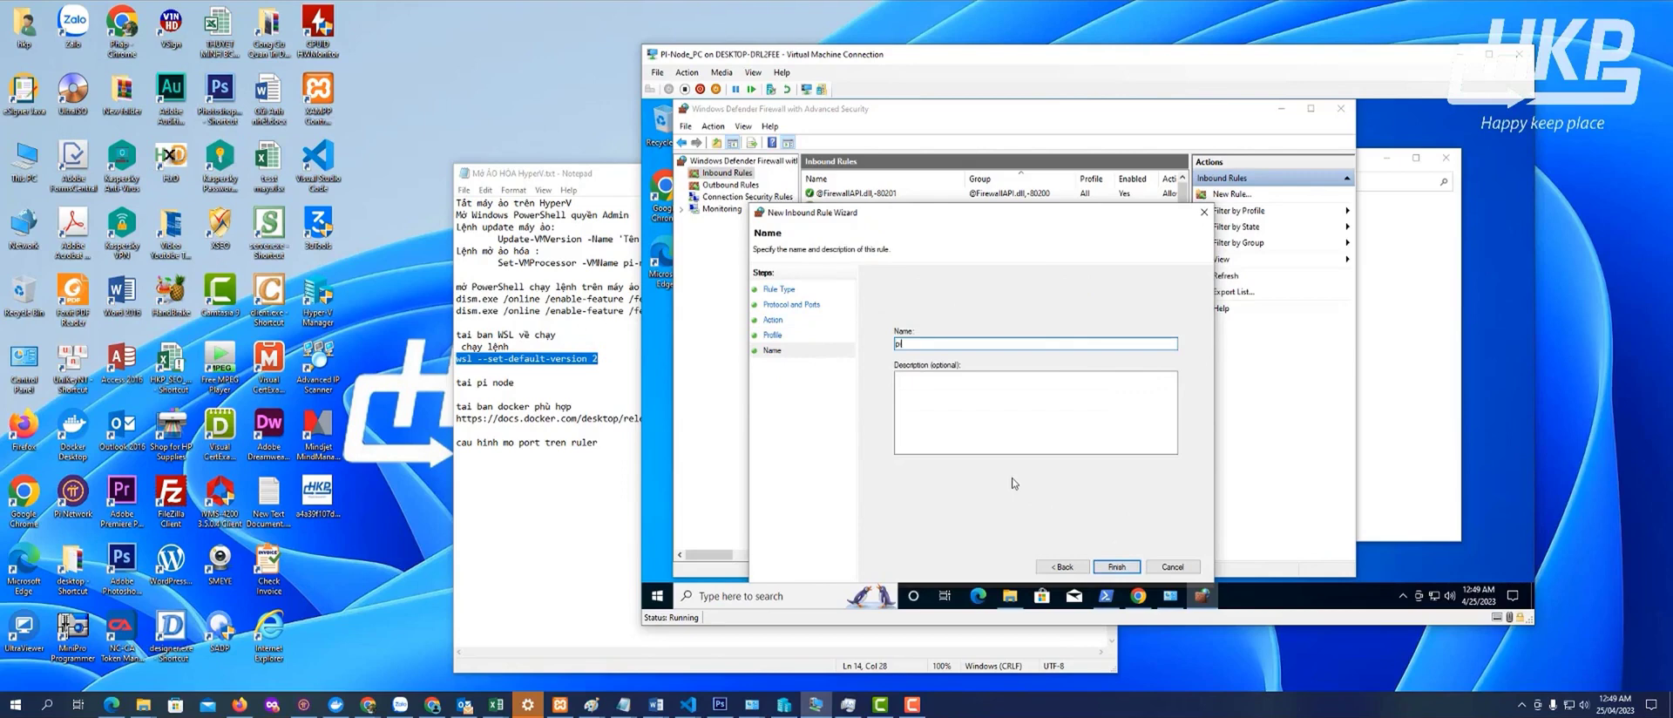
left_click(1117, 567)
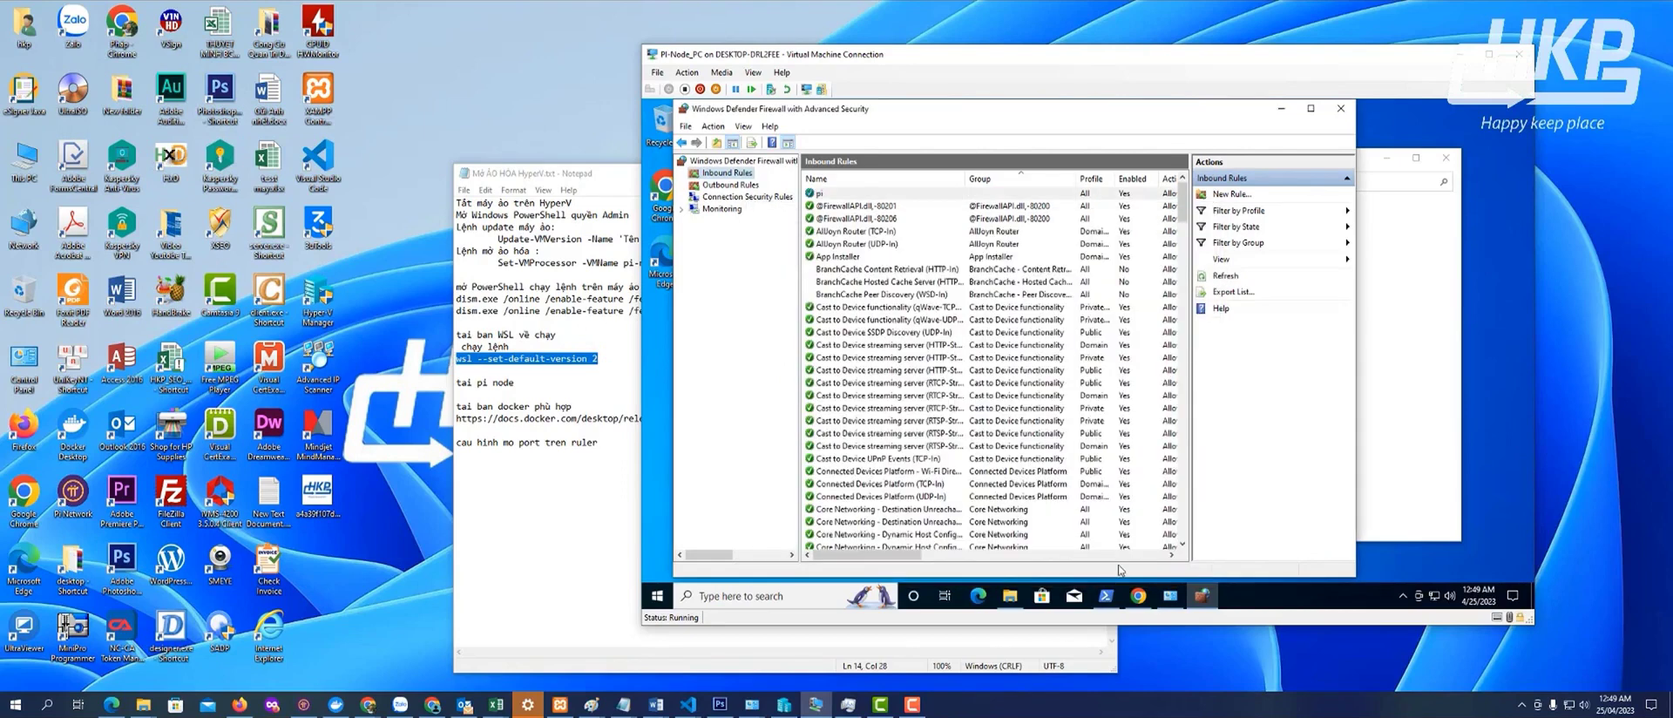
left_click(724, 186)
right_click(725, 187)
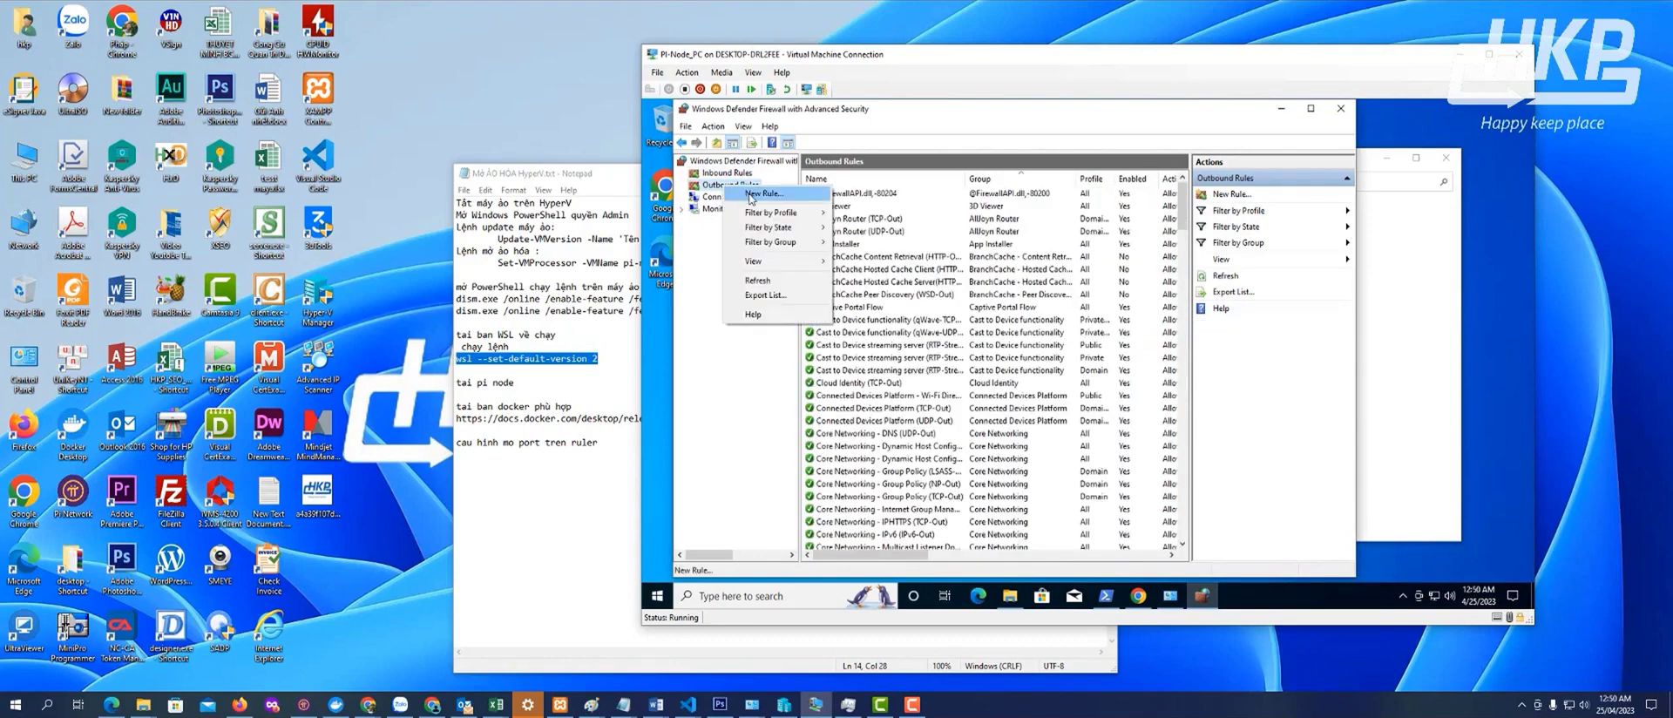
left_click(751, 195)
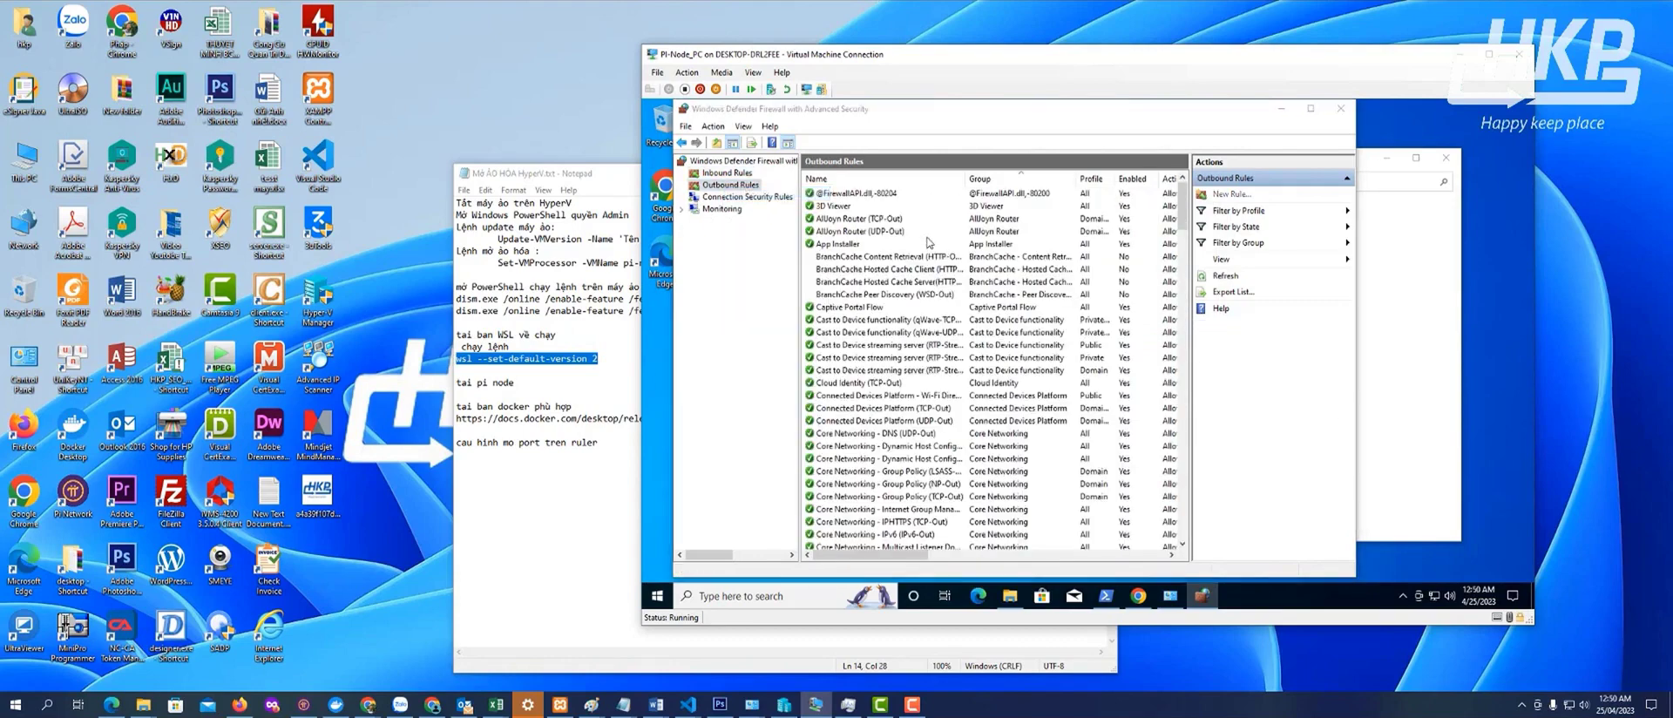
left_click(802, 262)
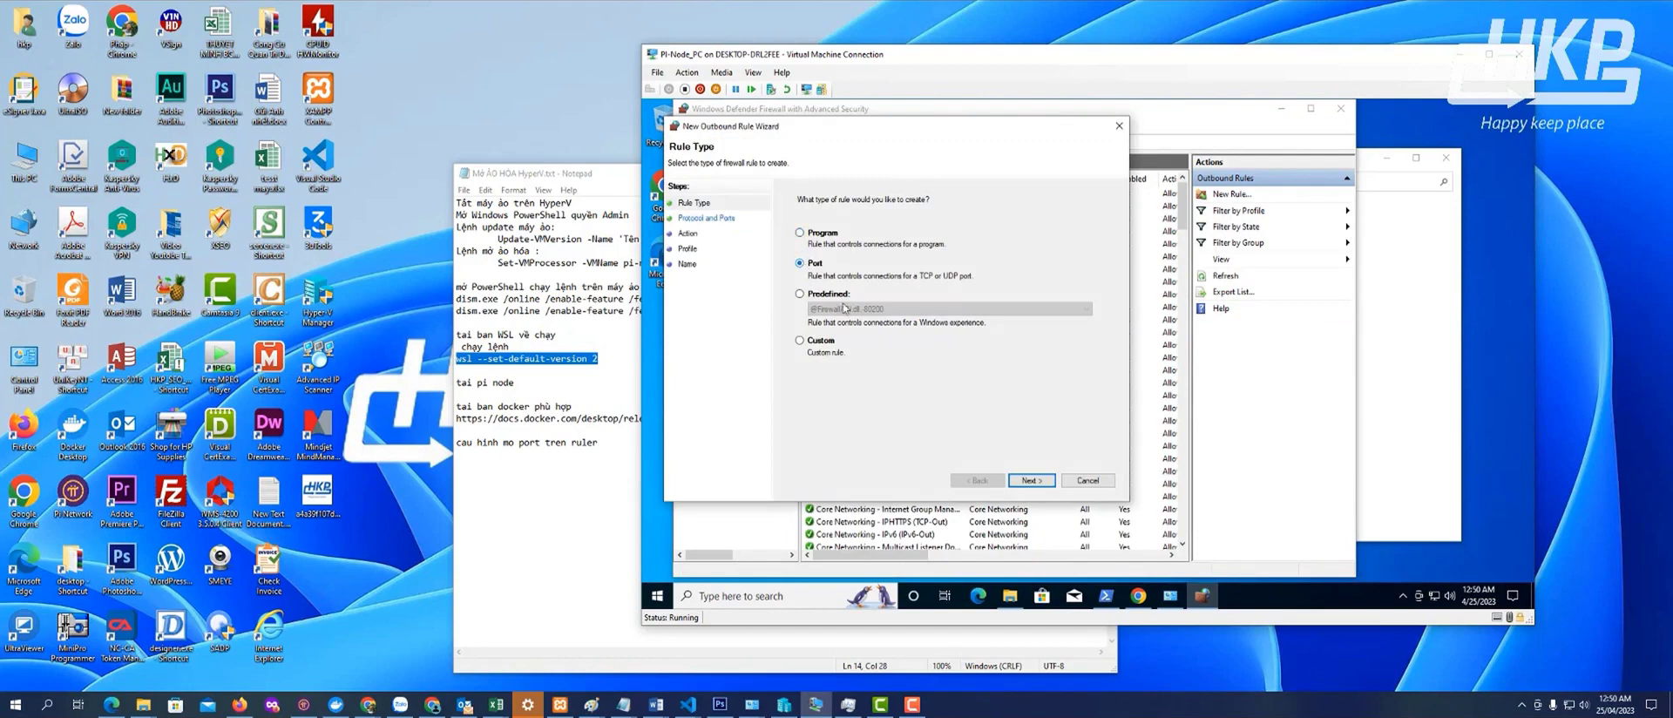
left_click(1030, 481)
left_click(935, 304)
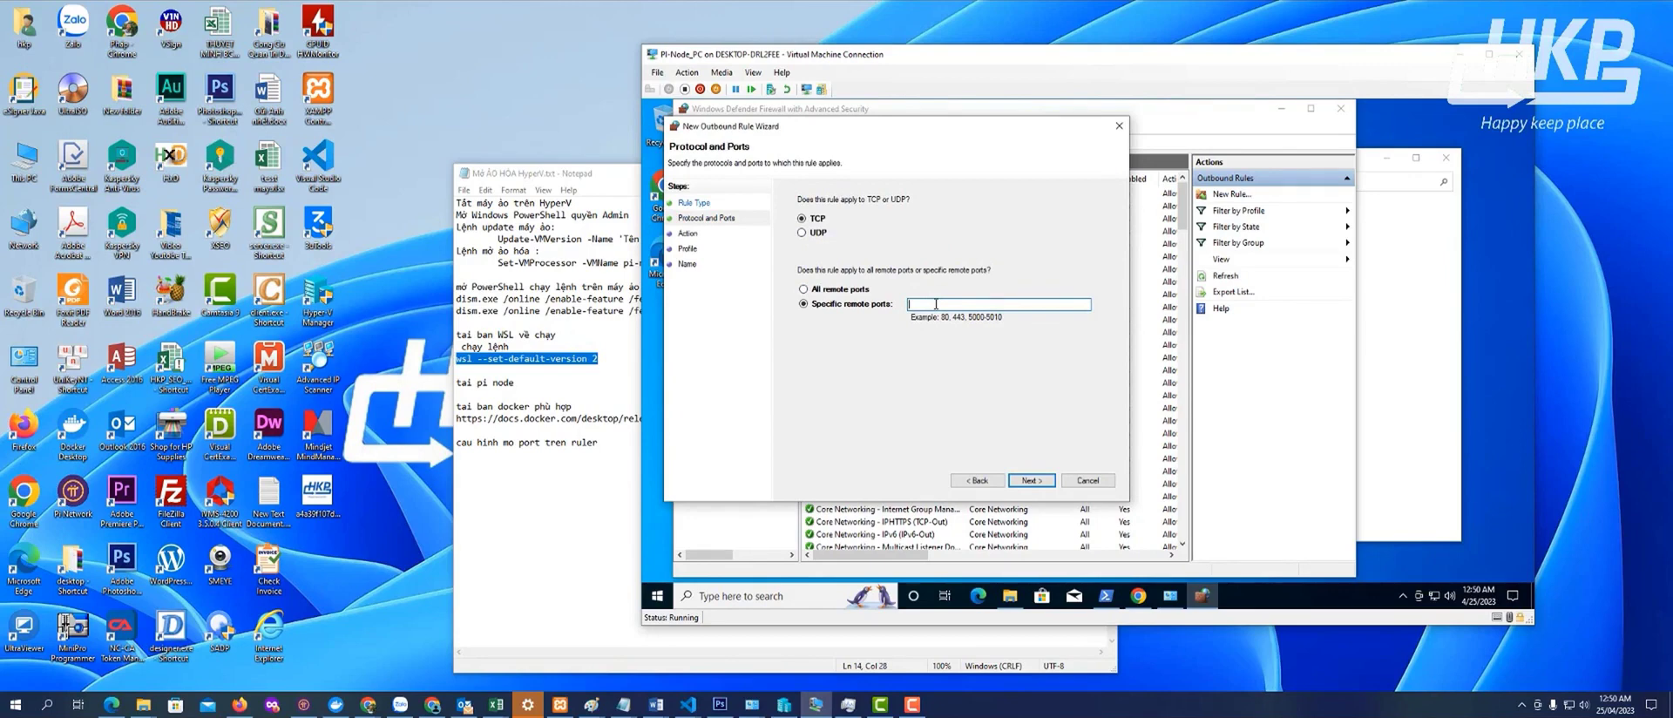
type("1400-31409")
left_click(1030, 482)
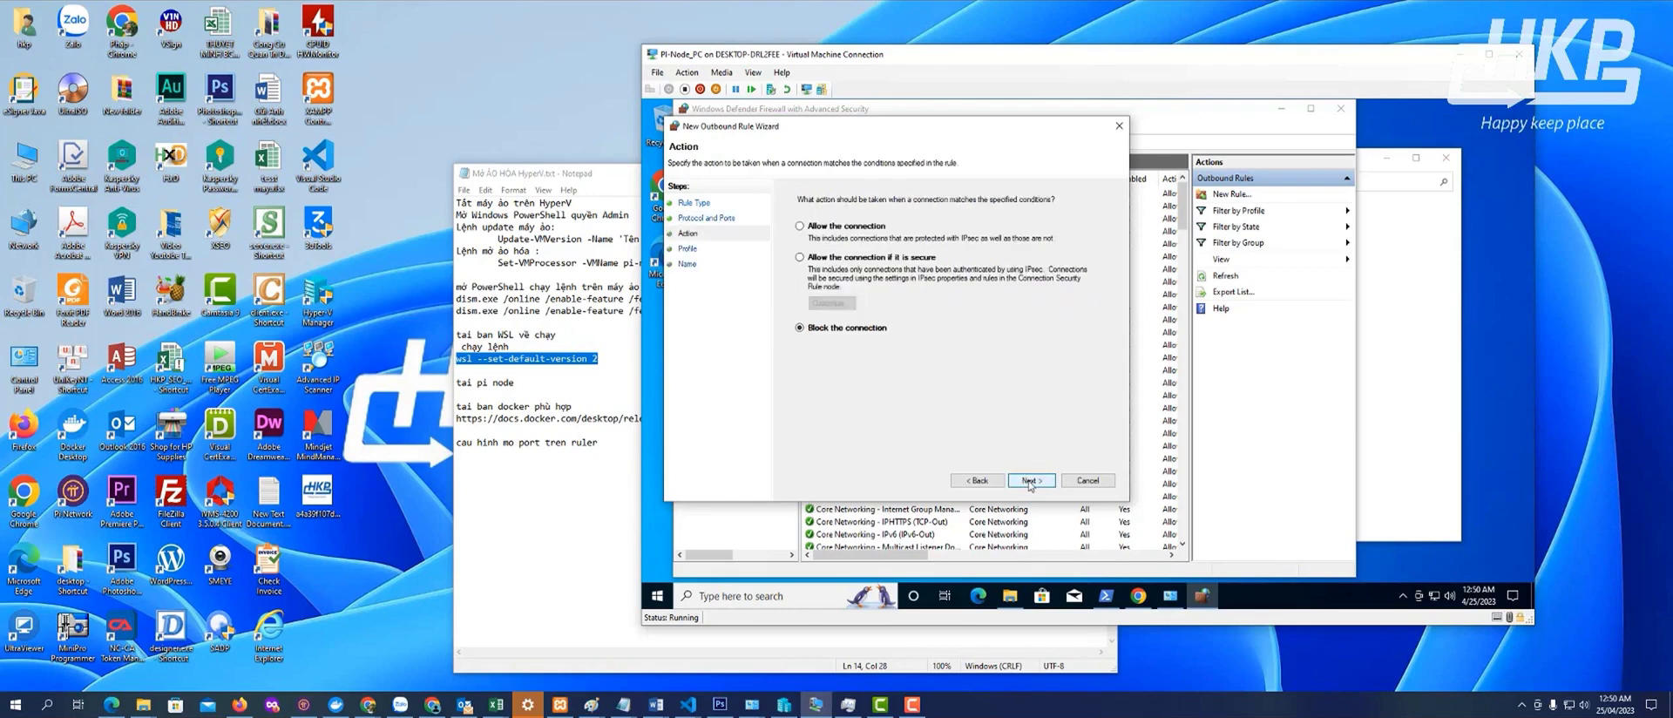
Allow the connection for the Domain, Private and Public profiles, finish the outbound rule as pi, and close the firewall windows
left_click(810, 226)
left_click(1032, 482)
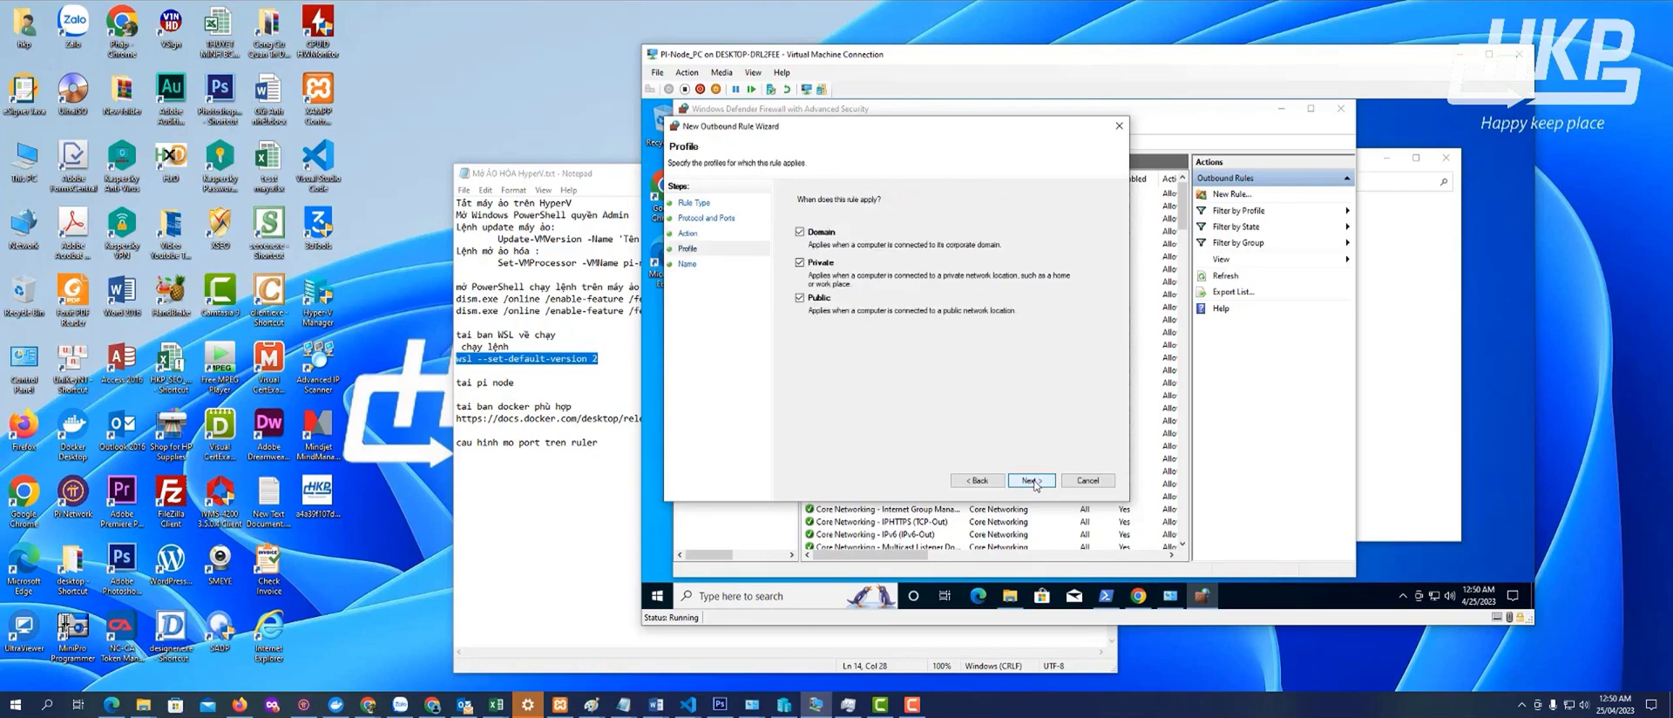
left_click(1033, 481)
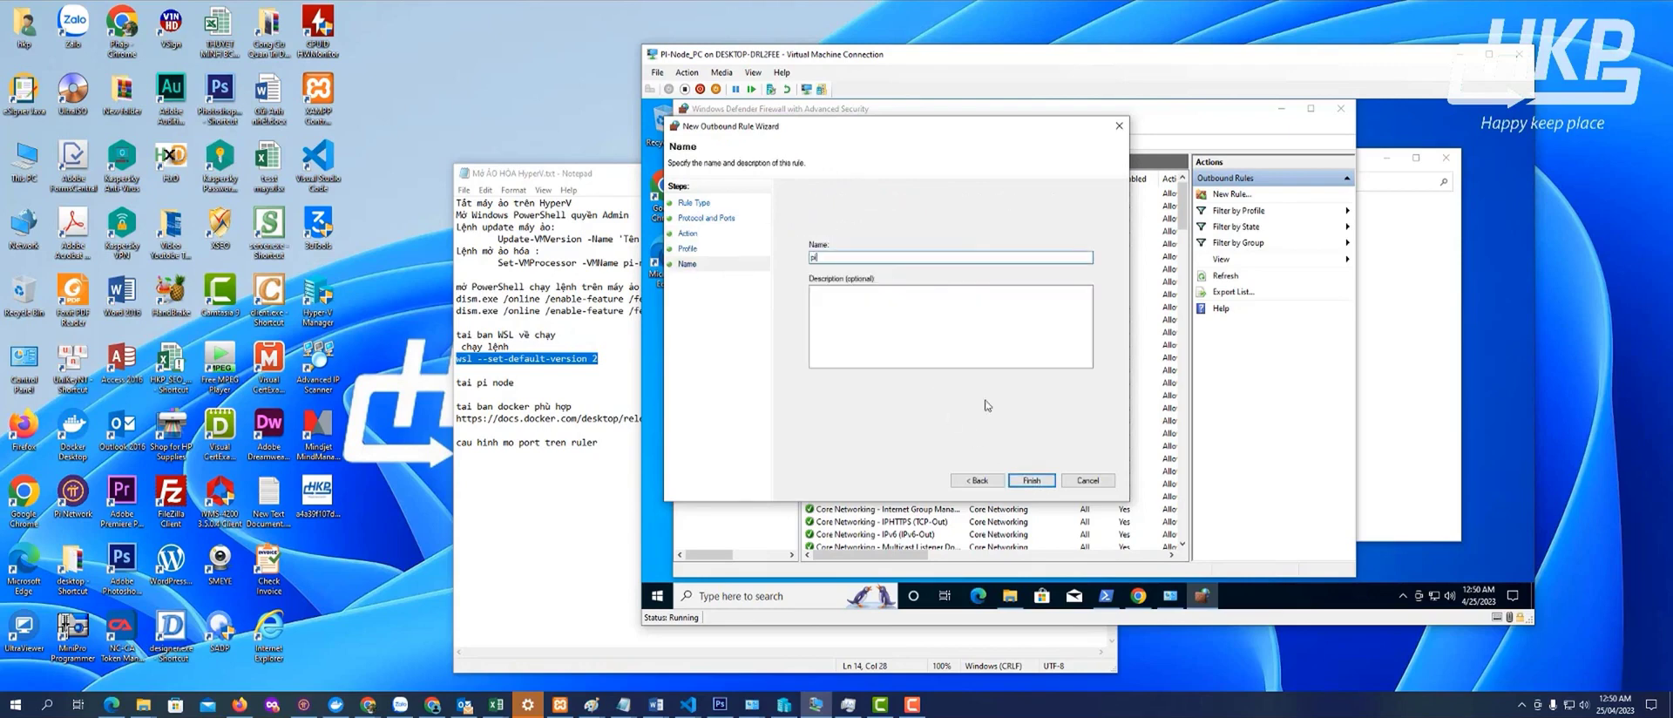
left_click(1032, 480)
left_click(1342, 112)
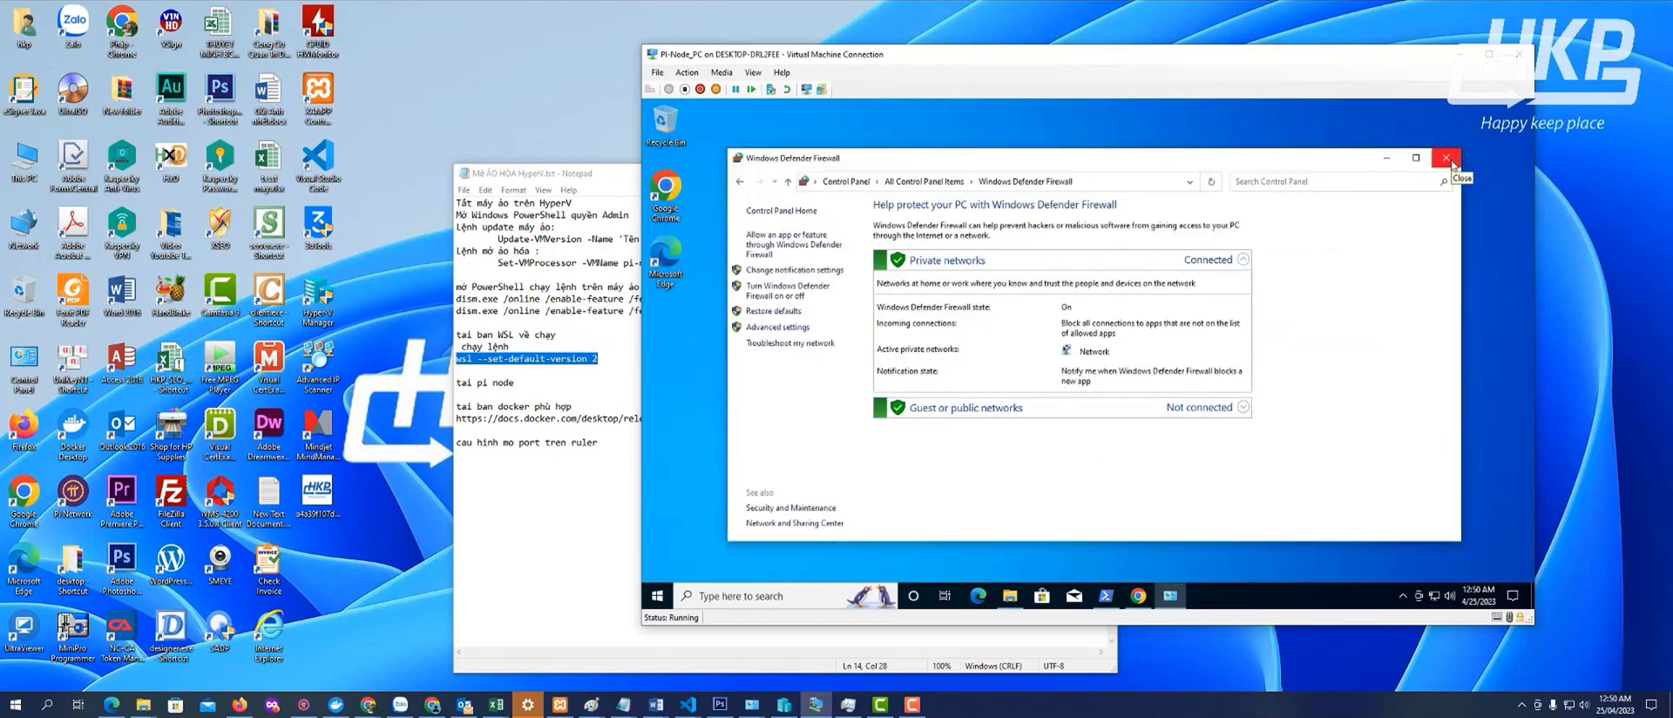
left_click(1446, 160)
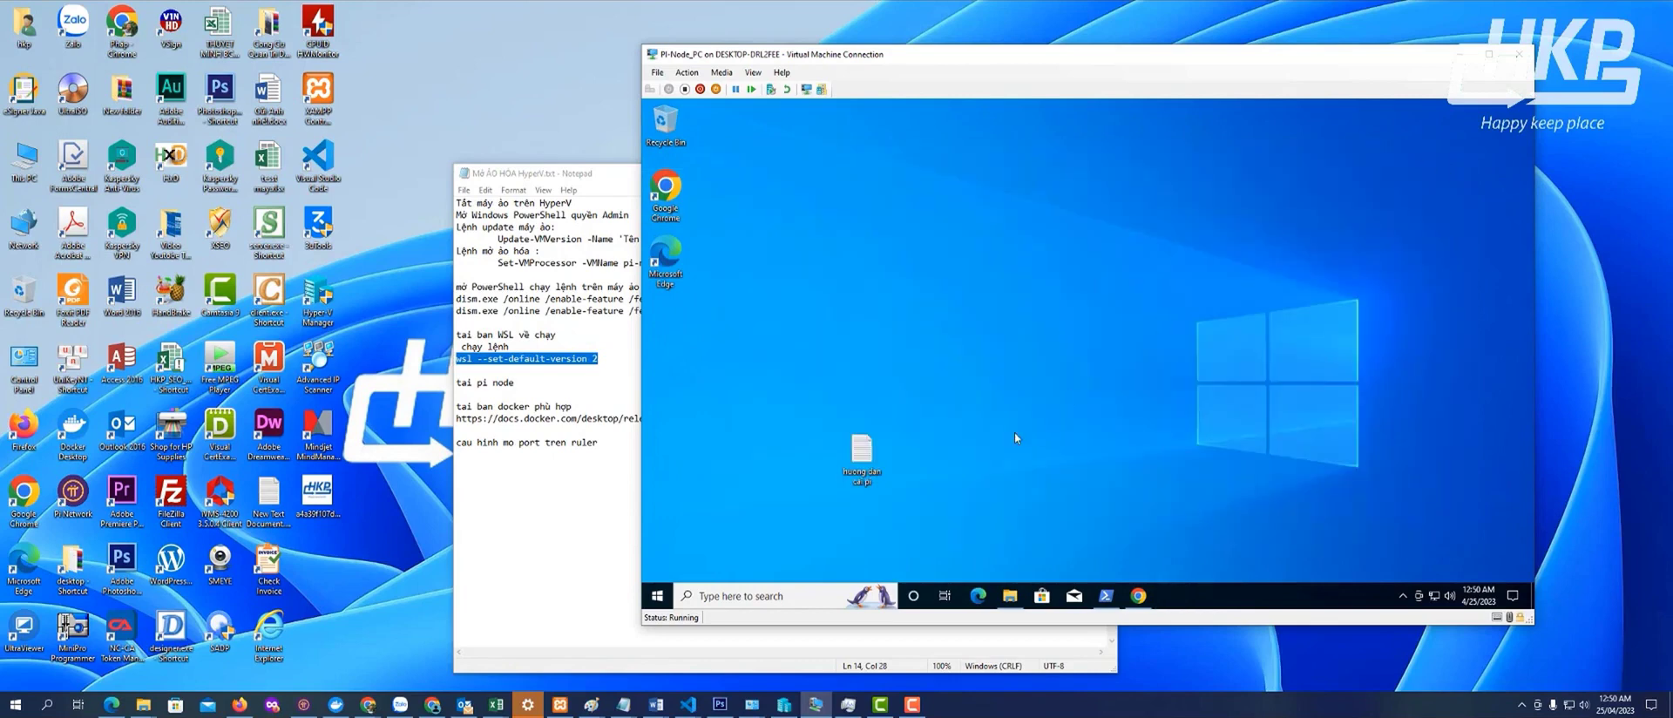
Install Docker Desktop from the installer in the Downloads folder, and log out of Windows to complete the installation
left_click(1009, 595)
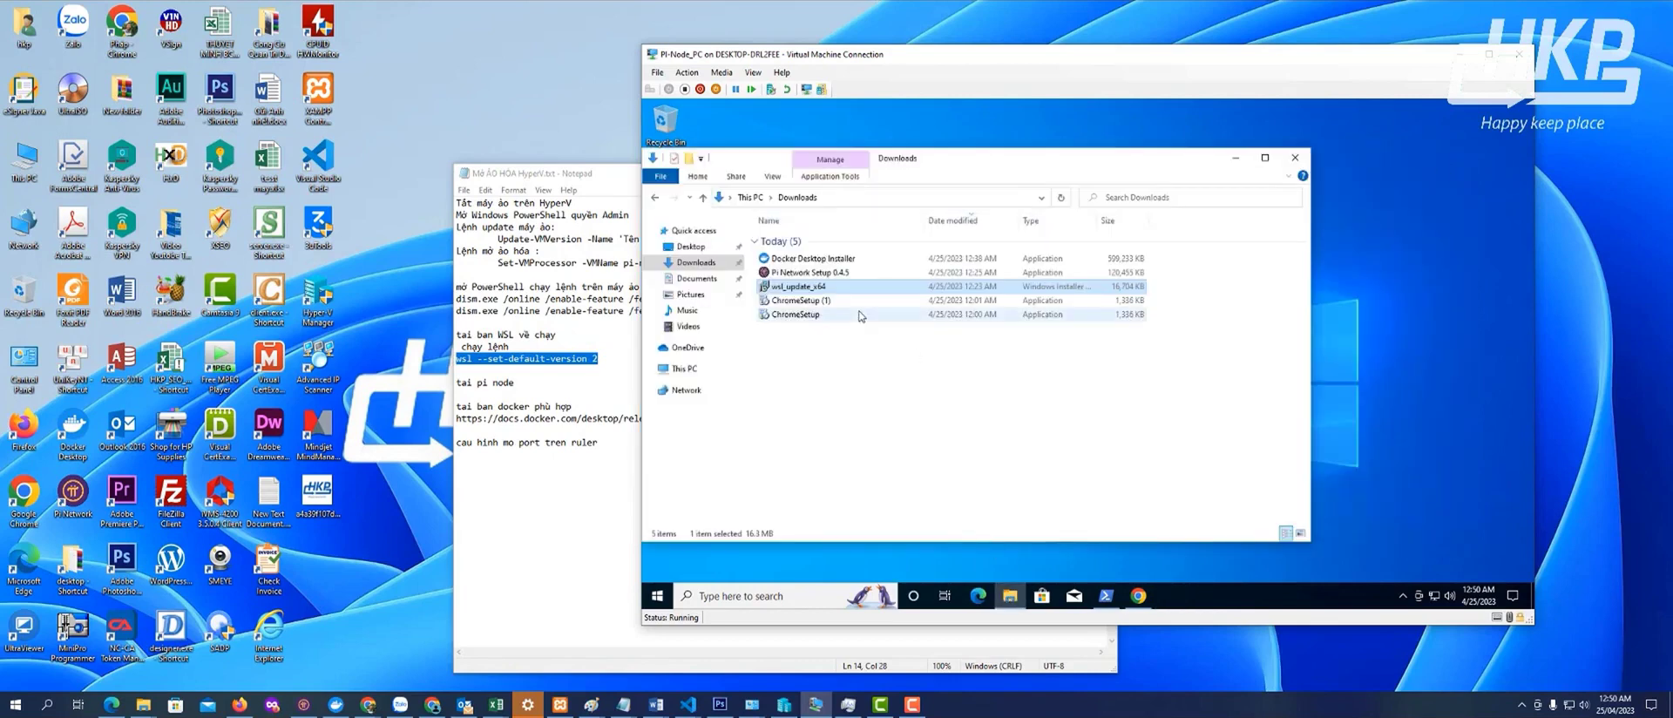
double_click(805, 259)
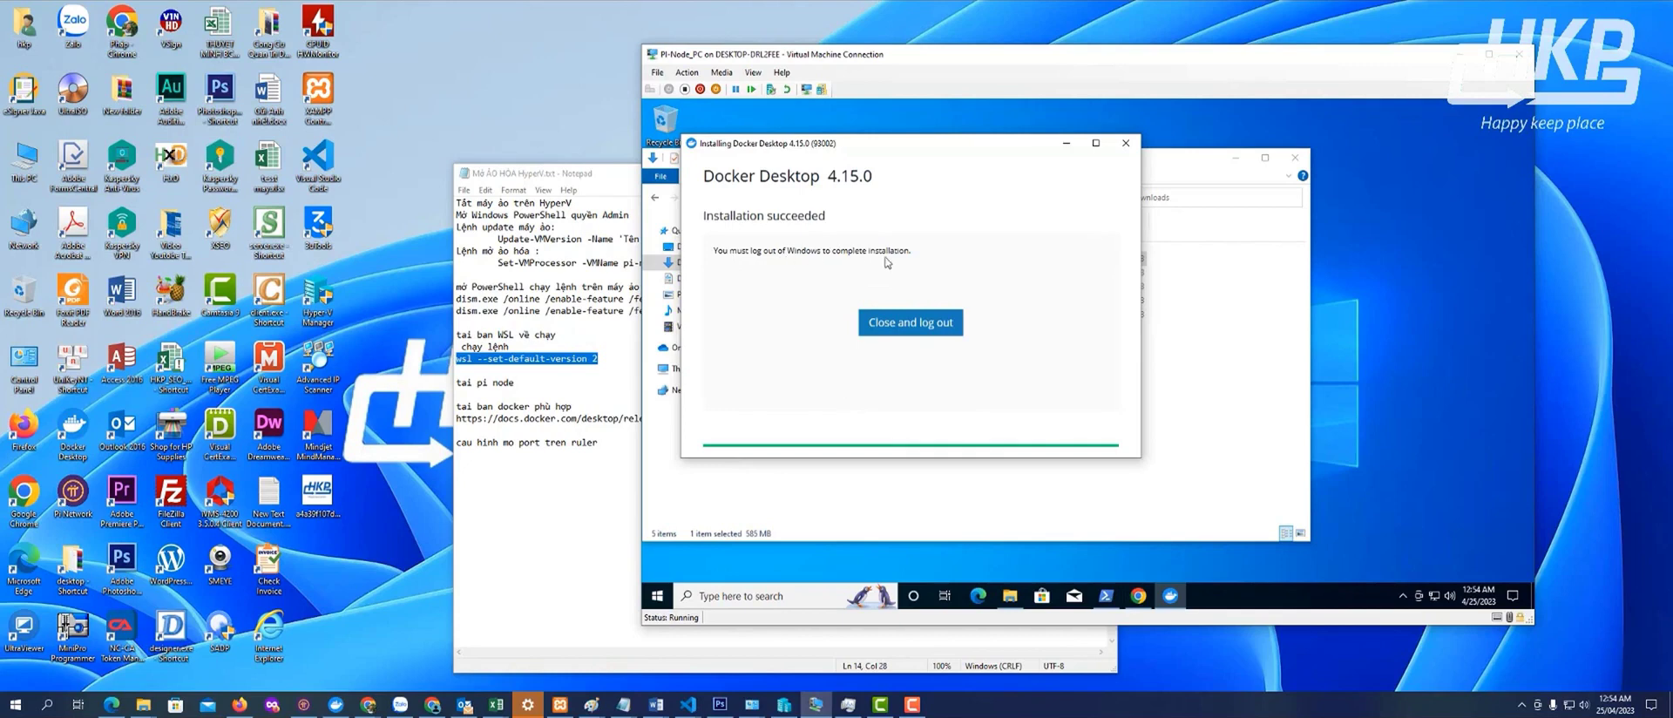
left_click(895, 335)
left_click(913, 329)
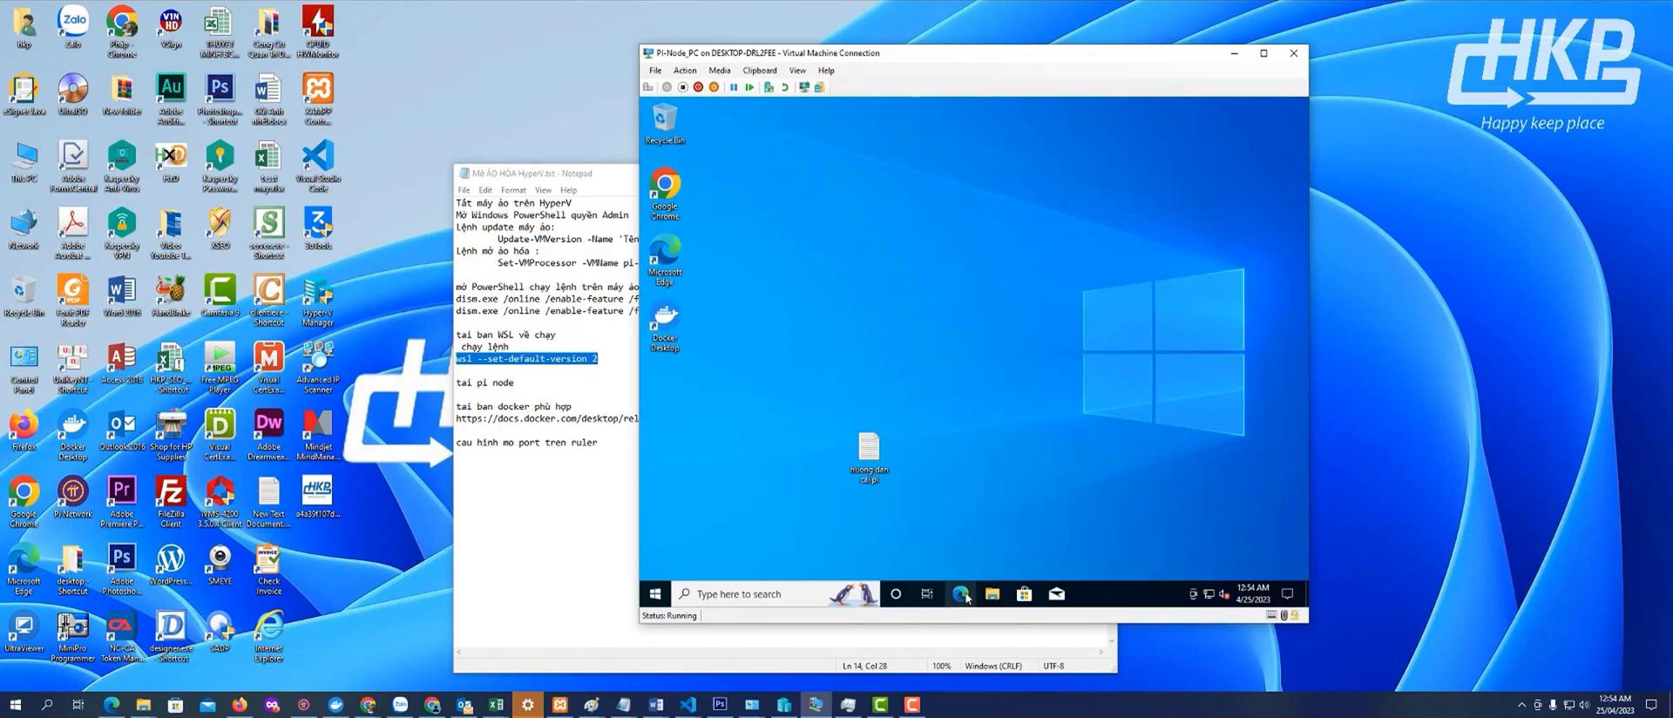
Install Pi Network with Pi Network Setup 0.4.5 from the Downloads folder, and minimize the folder window to show Pi Node
left_click(966, 597)
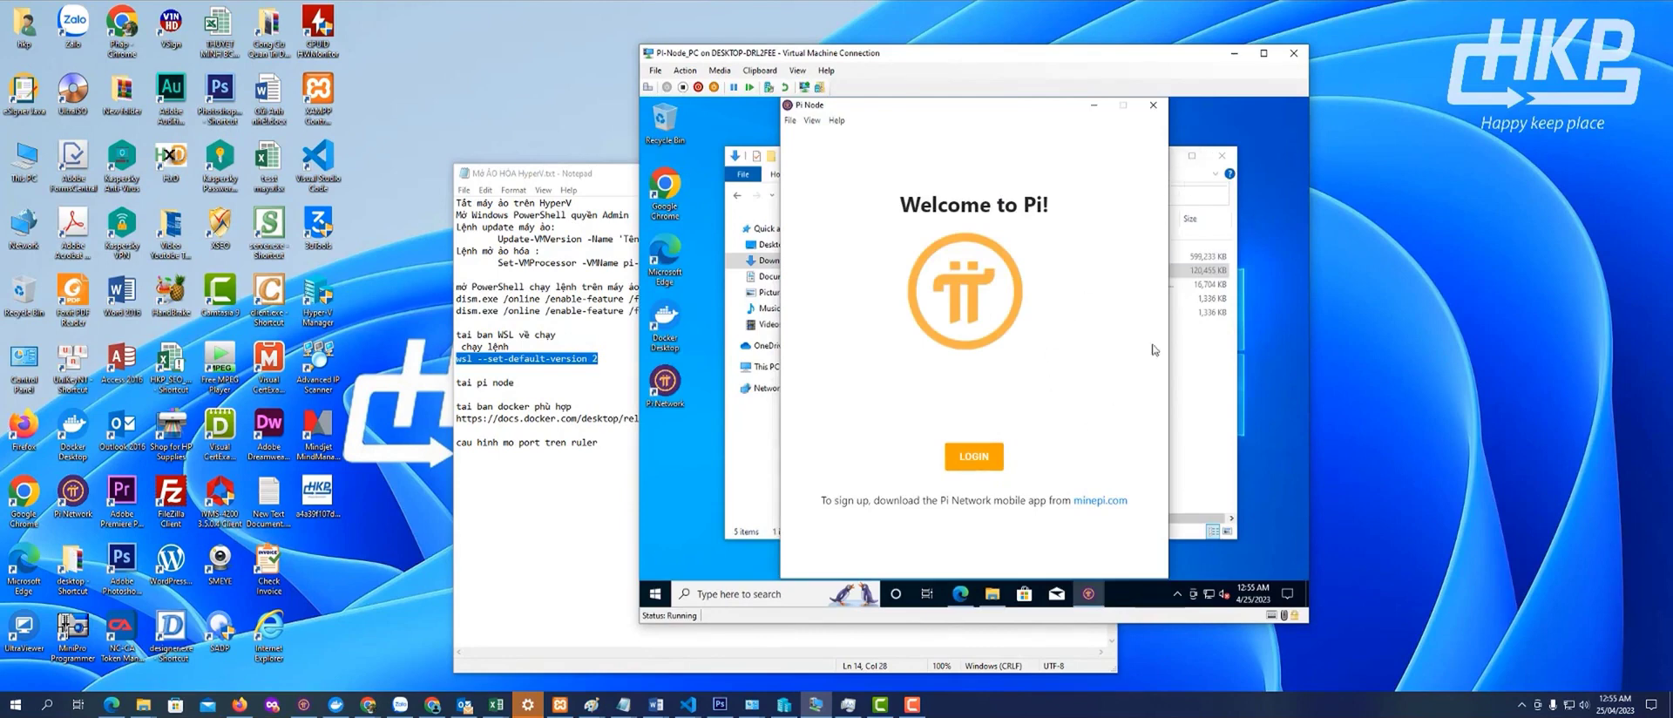
left_click(1185, 174)
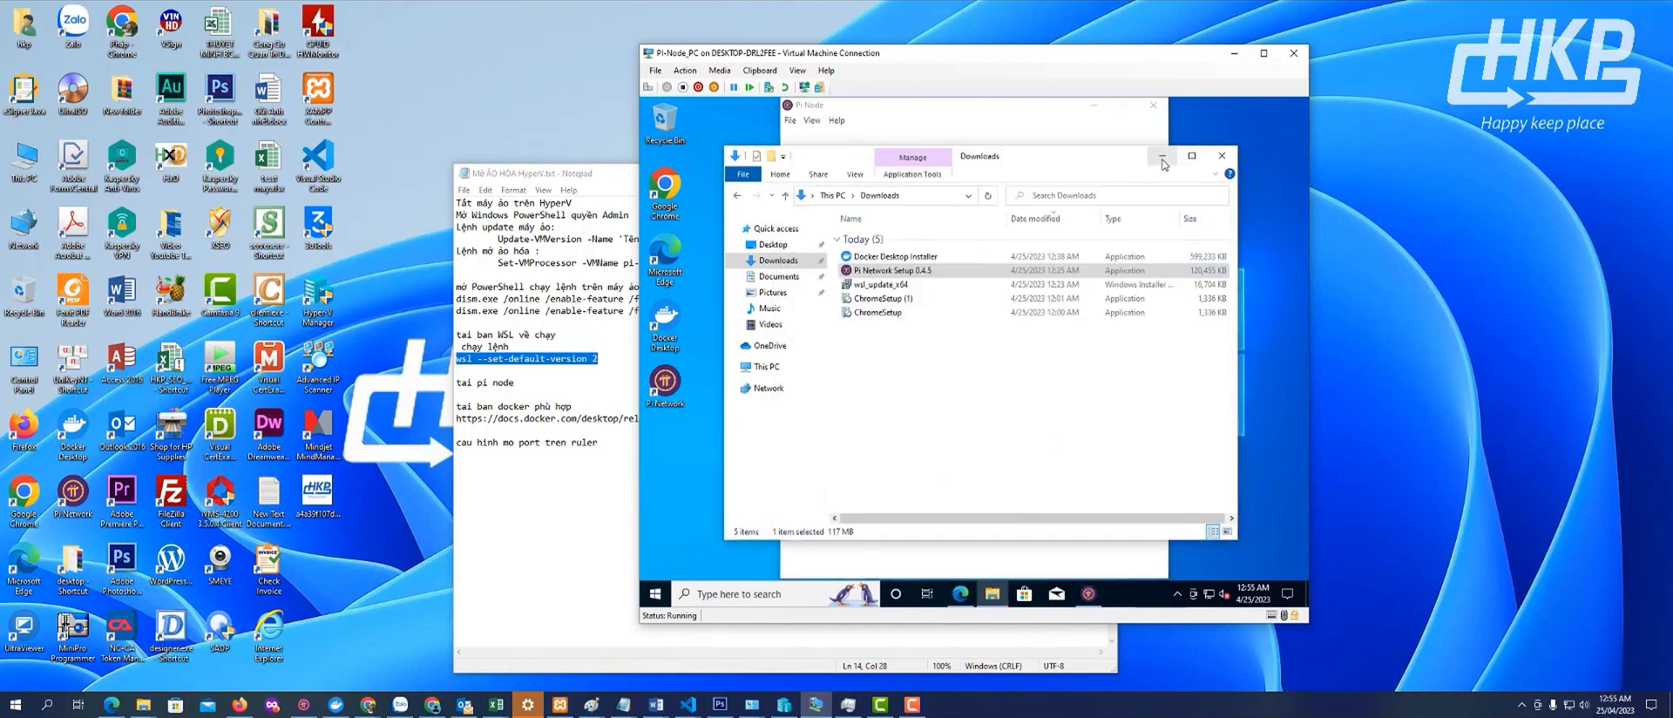
left_click(1161, 156)
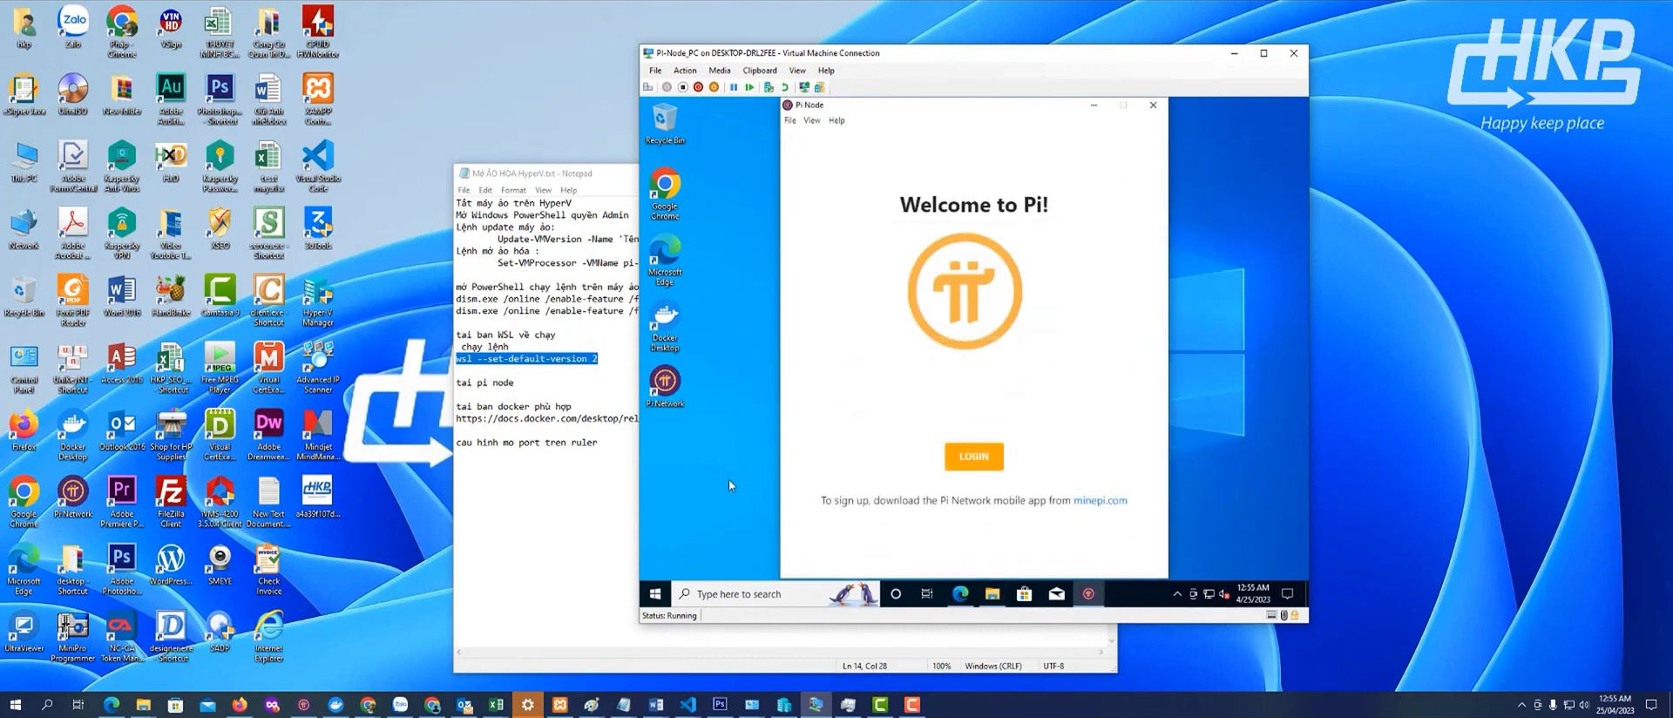